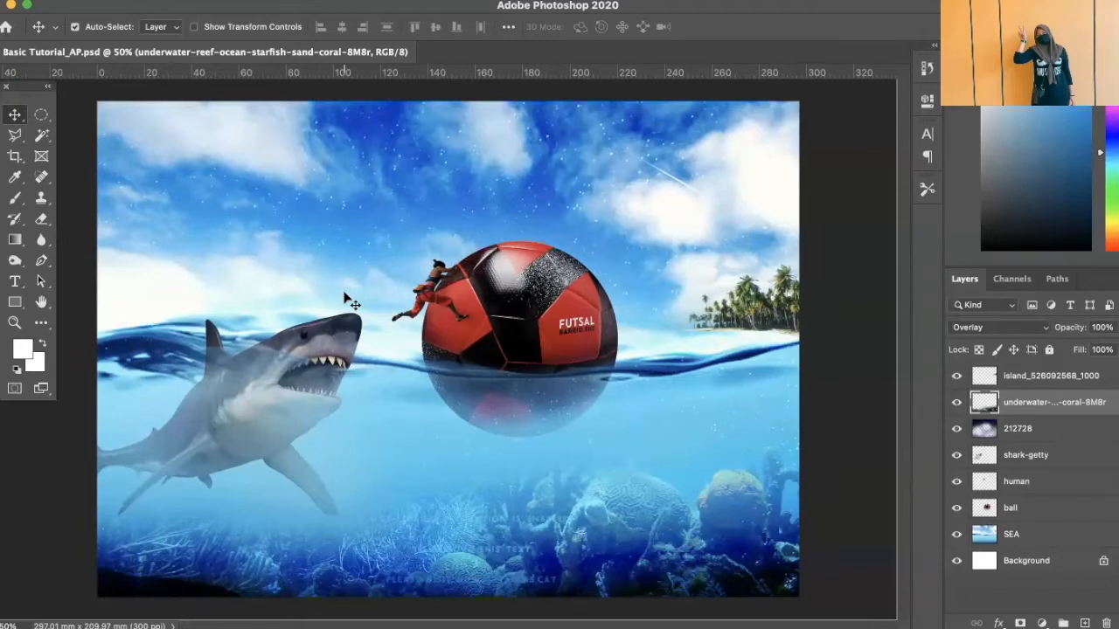
# Create a new document from the A4 print preset in landscape orientation, 297 x 210 mm at 300 pixels/inch
pyautogui.click(98, 0)
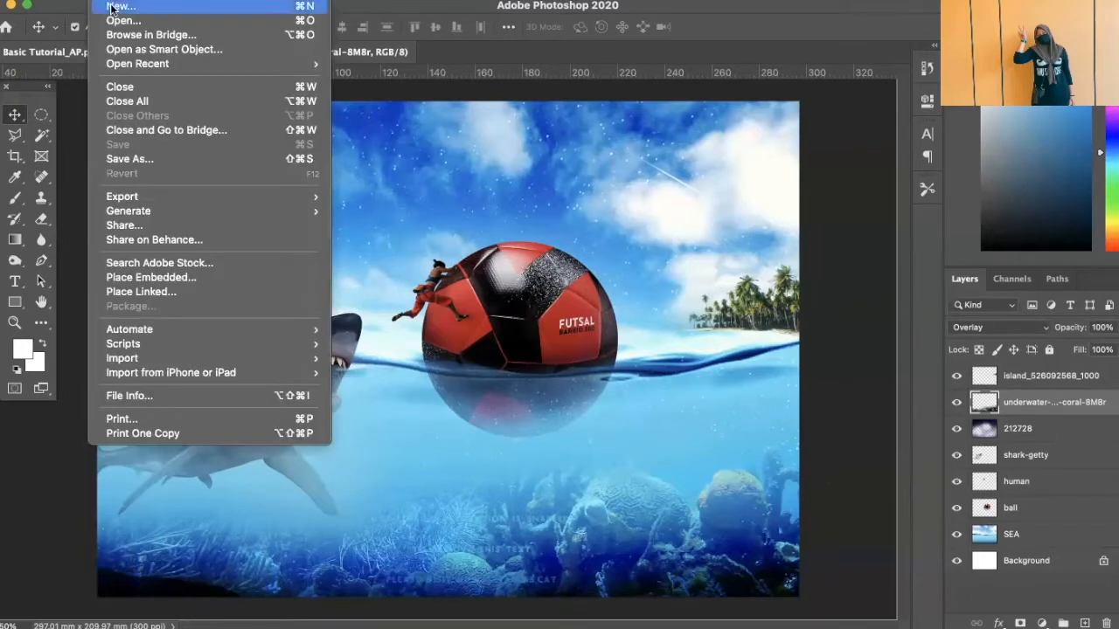
pyautogui.click(109, 7)
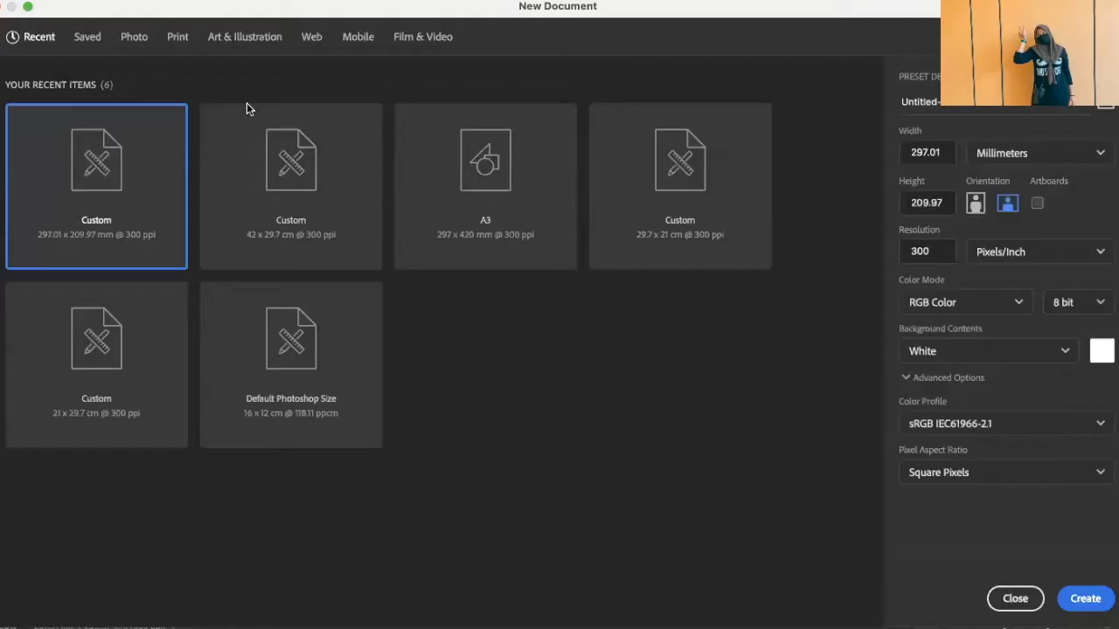
pyautogui.click(175, 37)
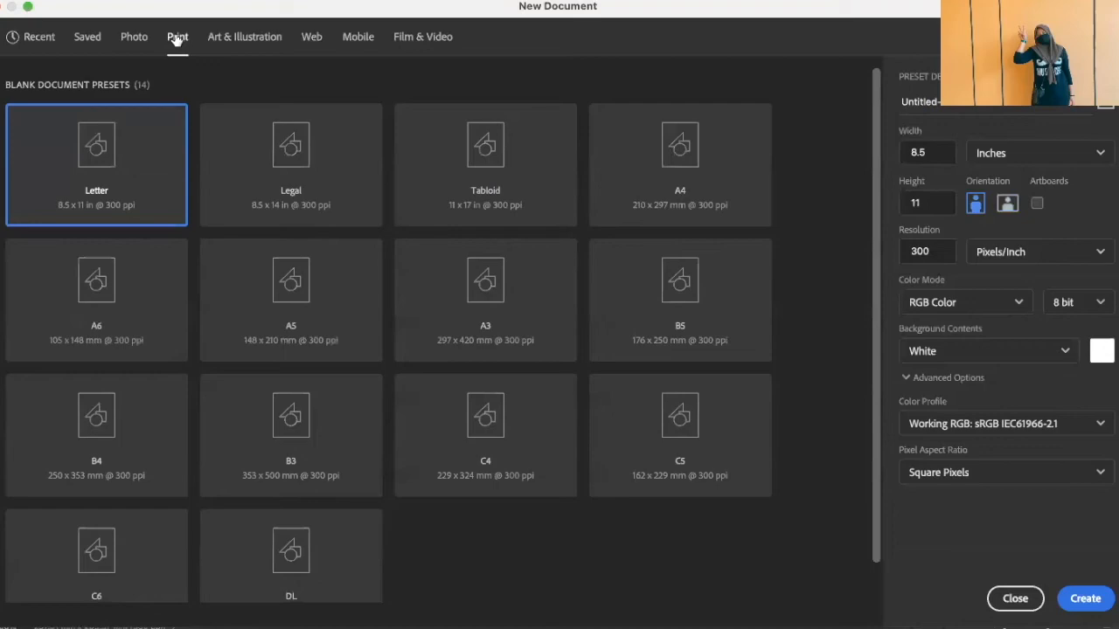
pyautogui.click(661, 170)
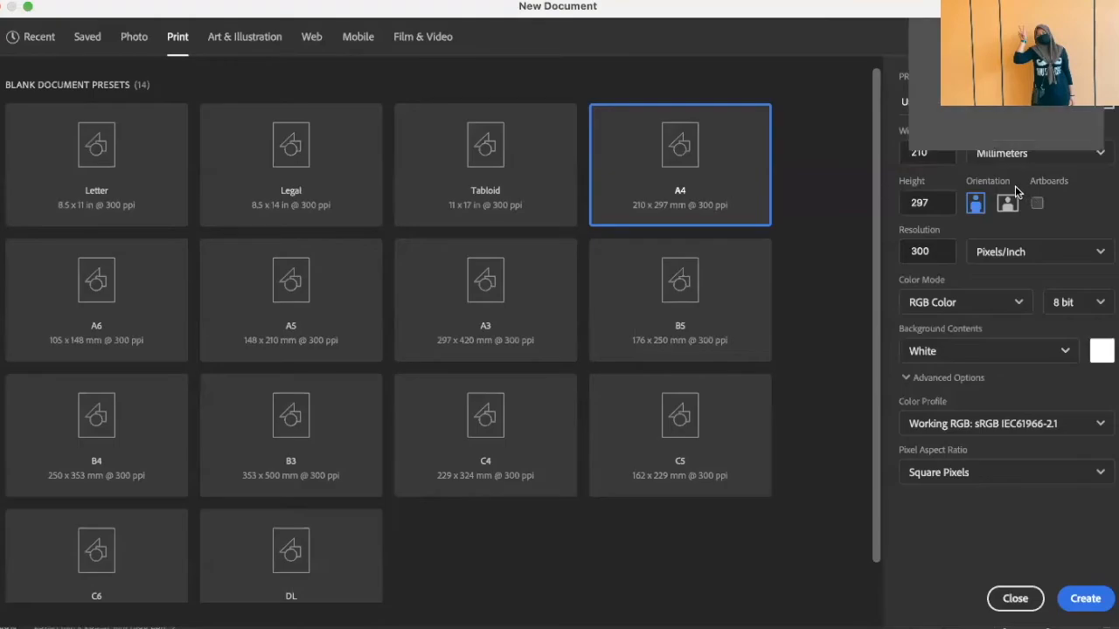
pyautogui.click(1008, 203)
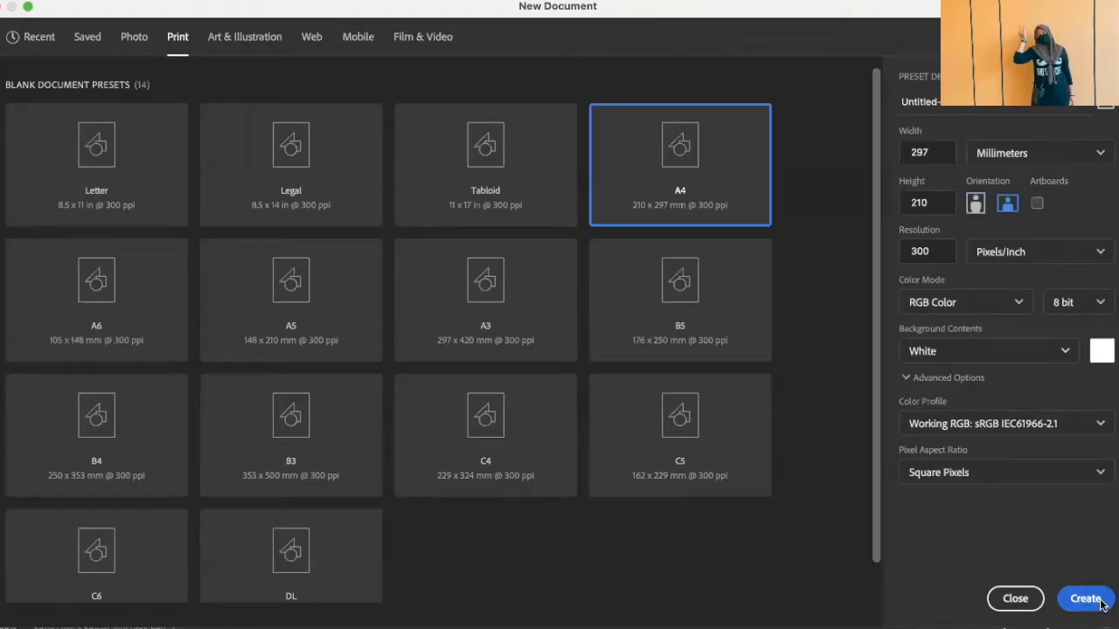
pyautogui.click(1085, 599)
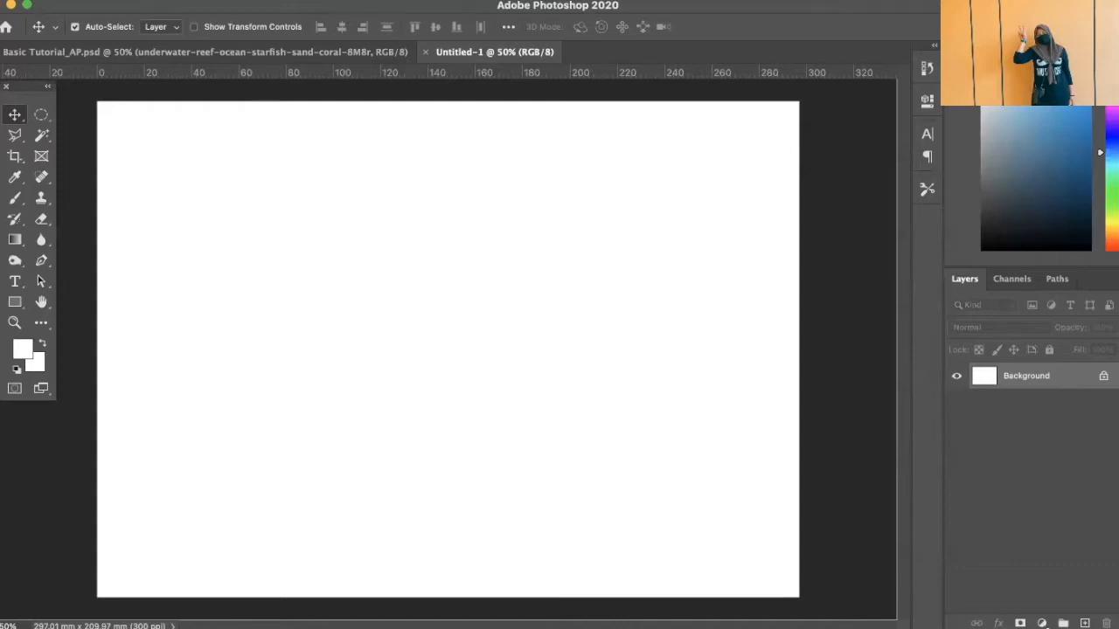
pyautogui.click(104, 1)
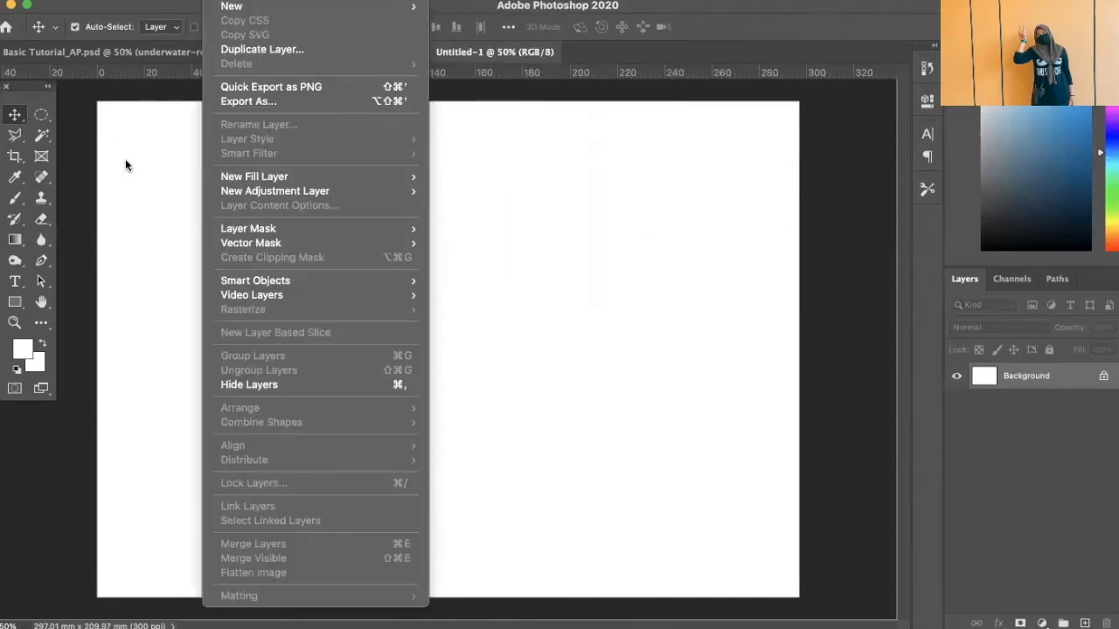
pyautogui.click(125, 165)
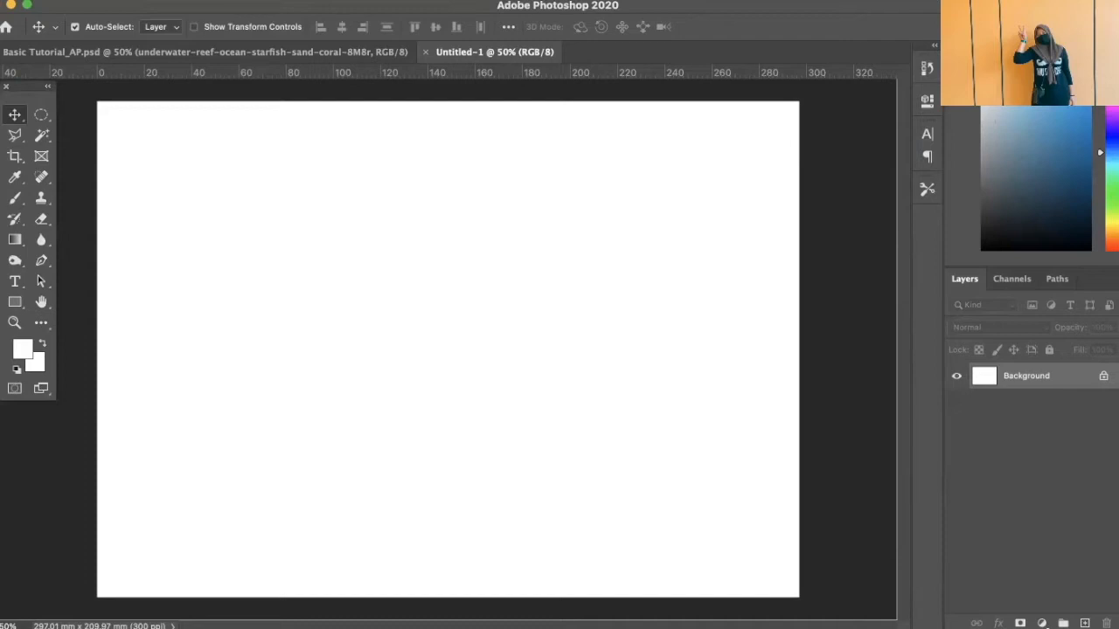
# Close the Layers panel and bring it back into the workspace
pyautogui.rightClick(967, 279)
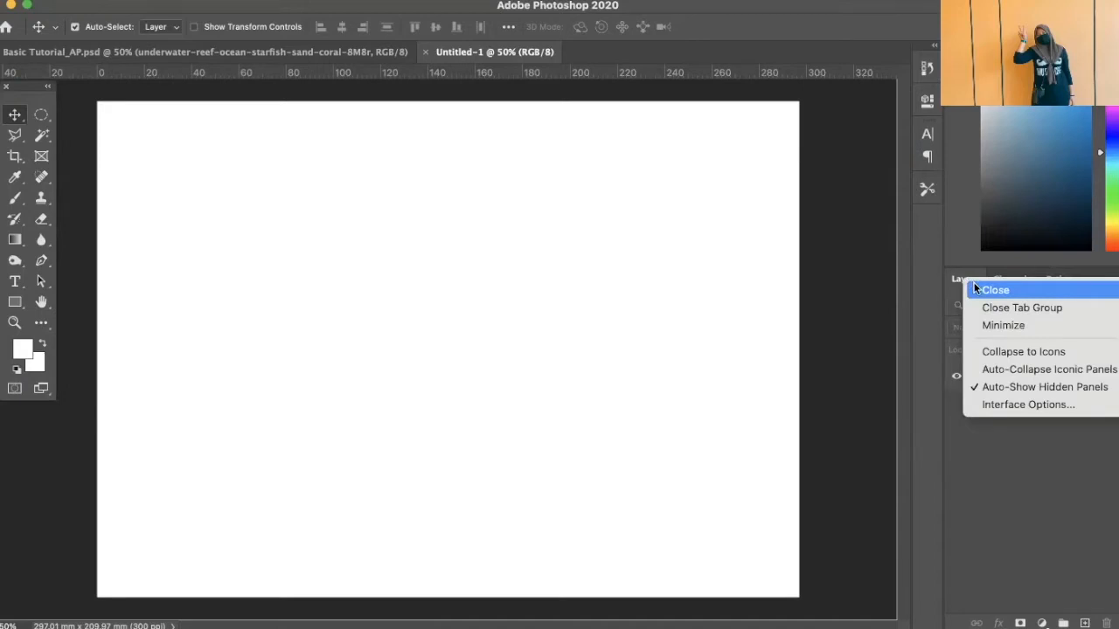
pyautogui.click(978, 290)
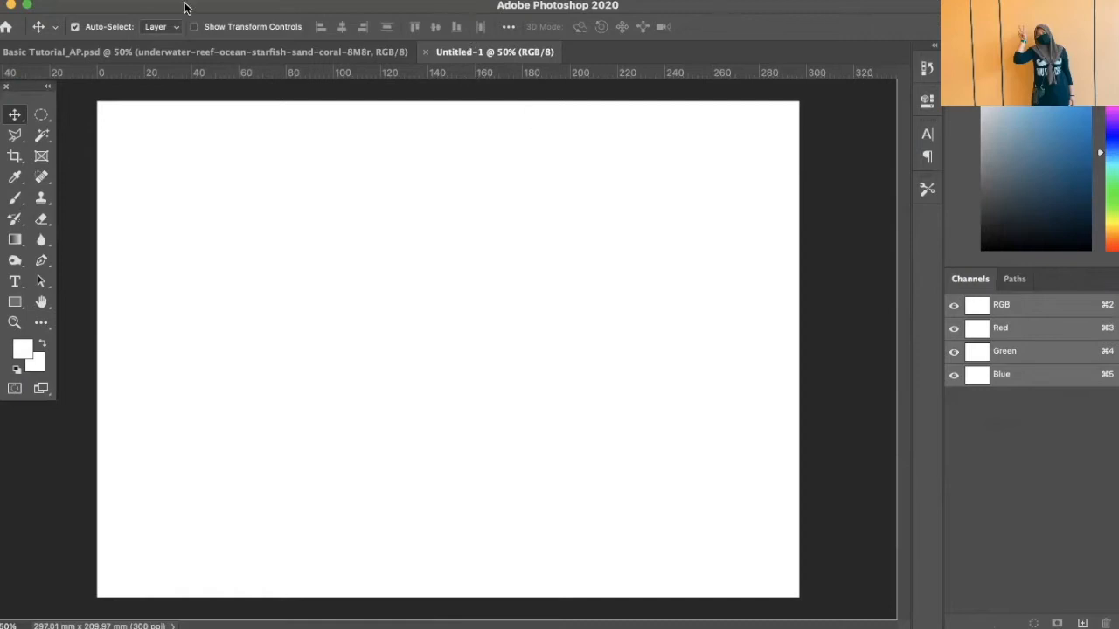
pyautogui.click(459, 1)
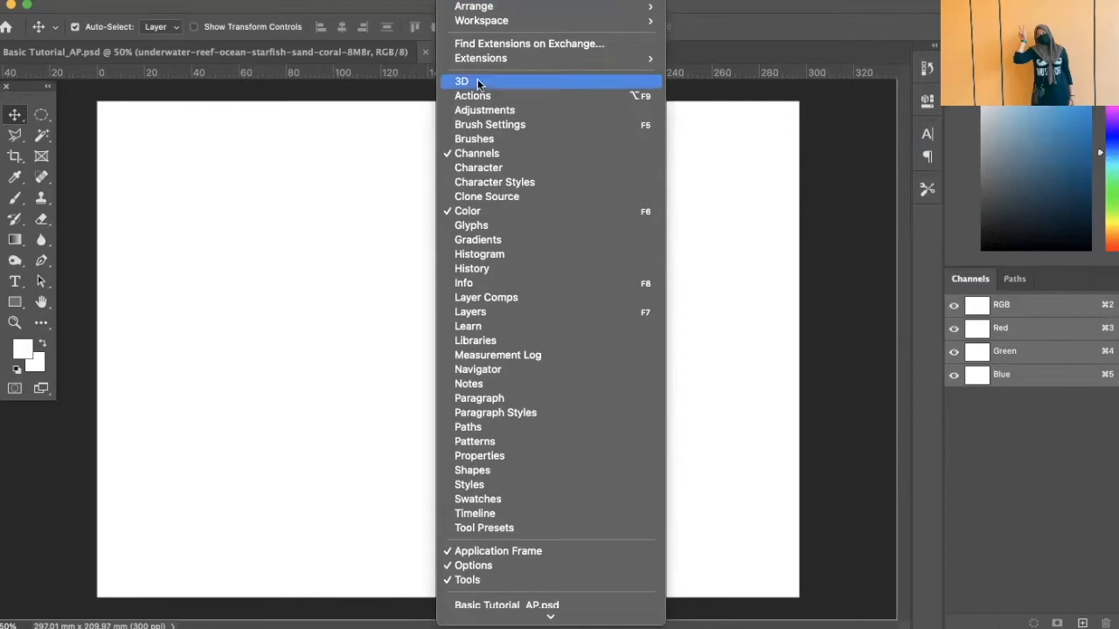
pyautogui.click(533, 315)
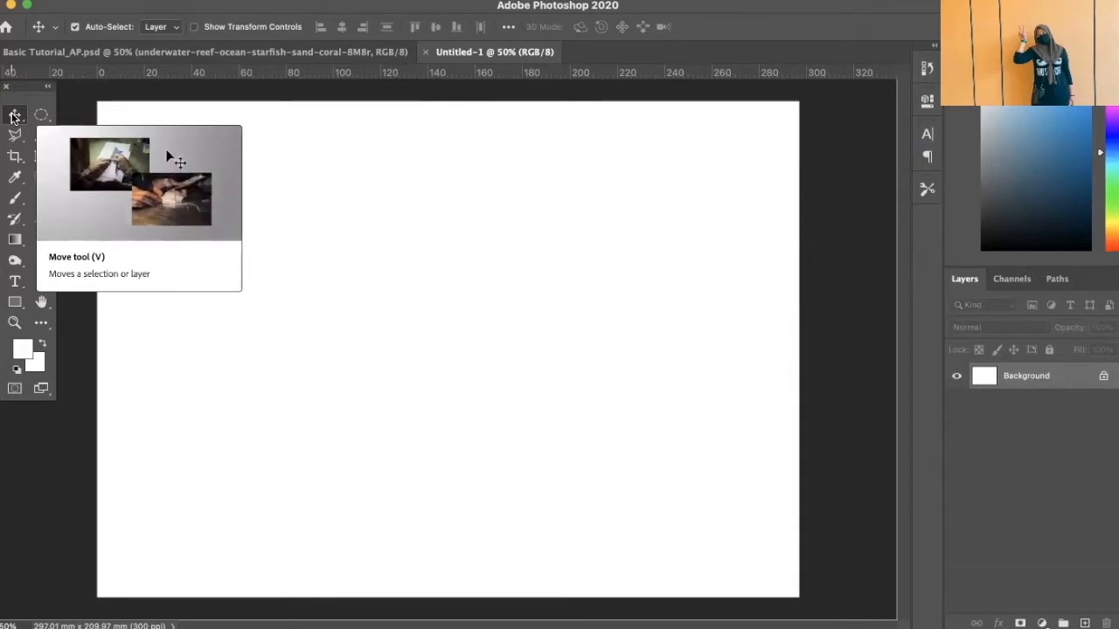
# Switch to the Rectangular Marquee tool and look over the other marquee variants
pyautogui.moveTo(41, 116); pyautogui.dragTo(81, 114)
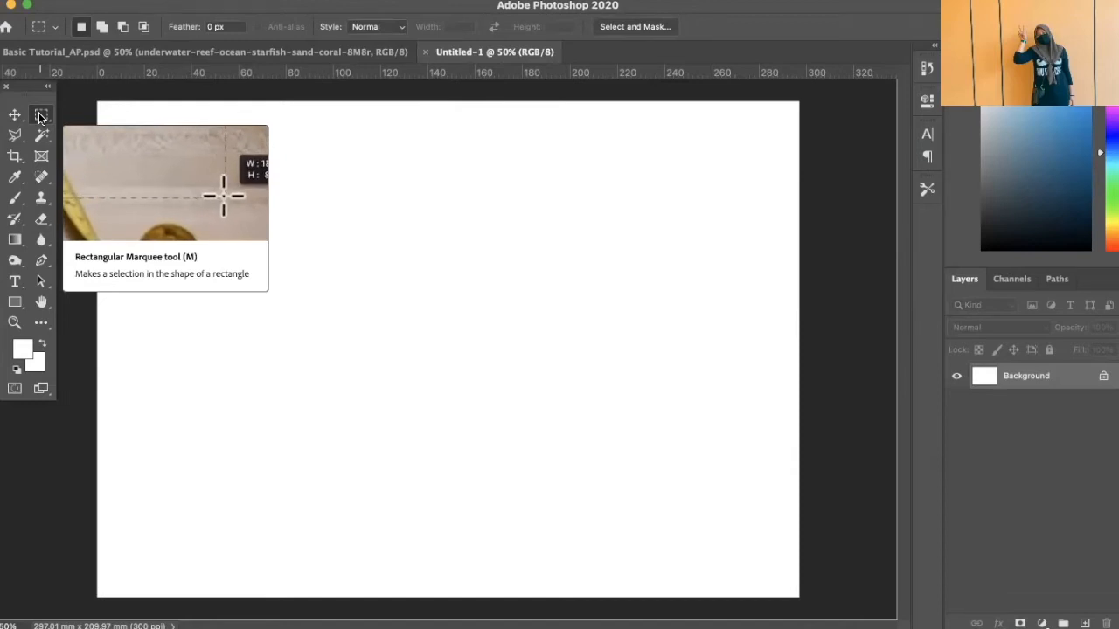
pyautogui.rightClick(40, 118)
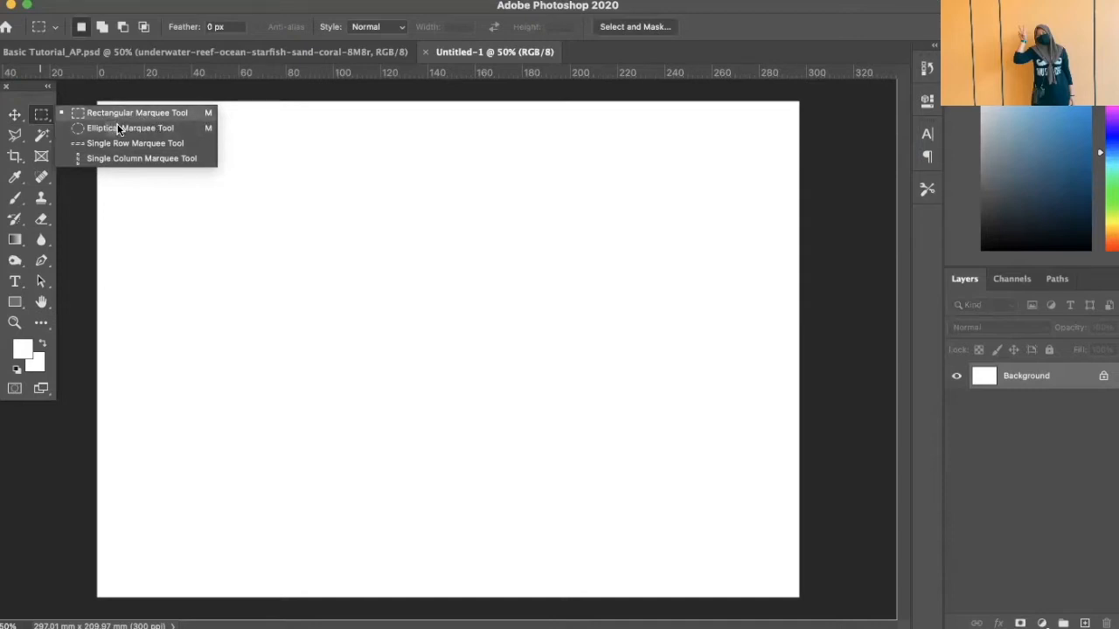
pyautogui.click(42, 118)
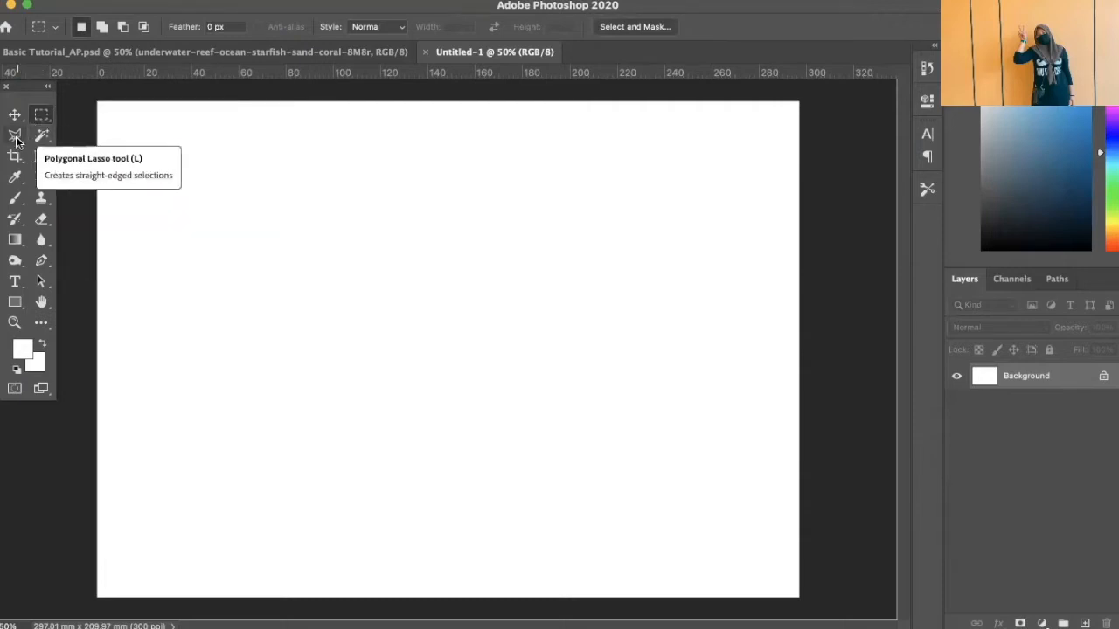
# Replace the Polygonal Lasso with the freehand Lasso tool and look over the other lasso variants
pyautogui.click(15, 137)
pyautogui.moveTo(15, 137); pyautogui.dragTo(39, 130)
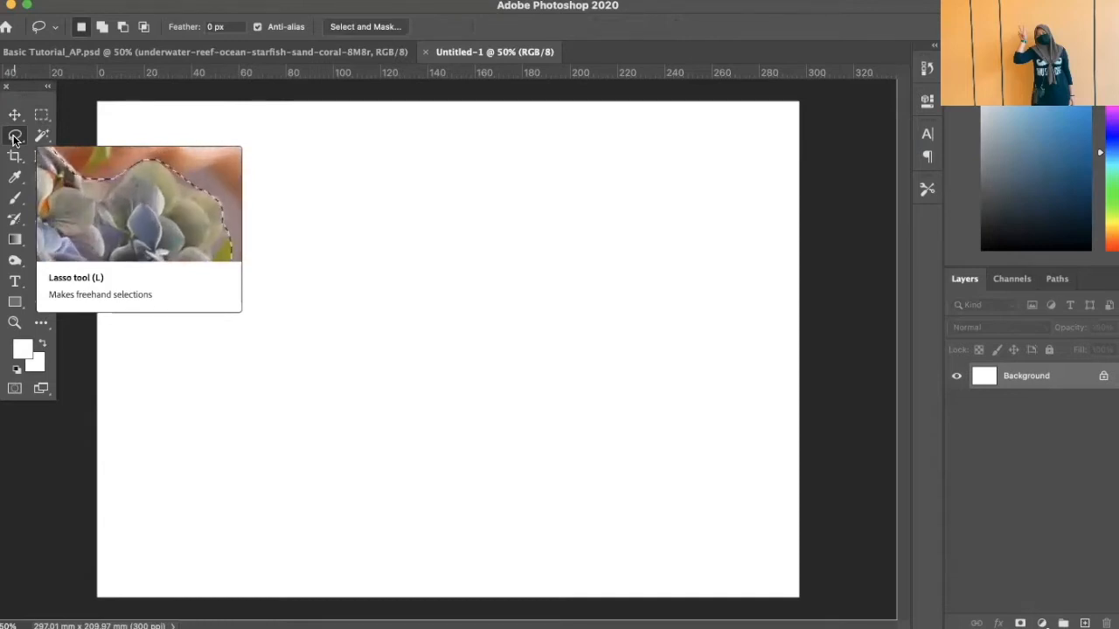
pyautogui.click(14, 139)
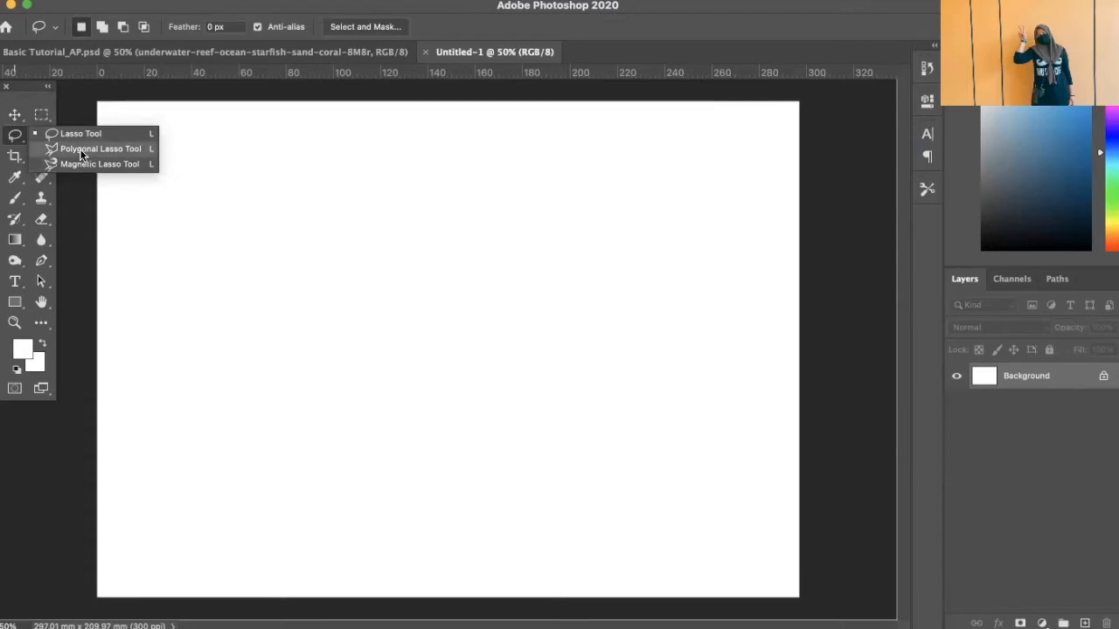
pyautogui.click(19, 135)
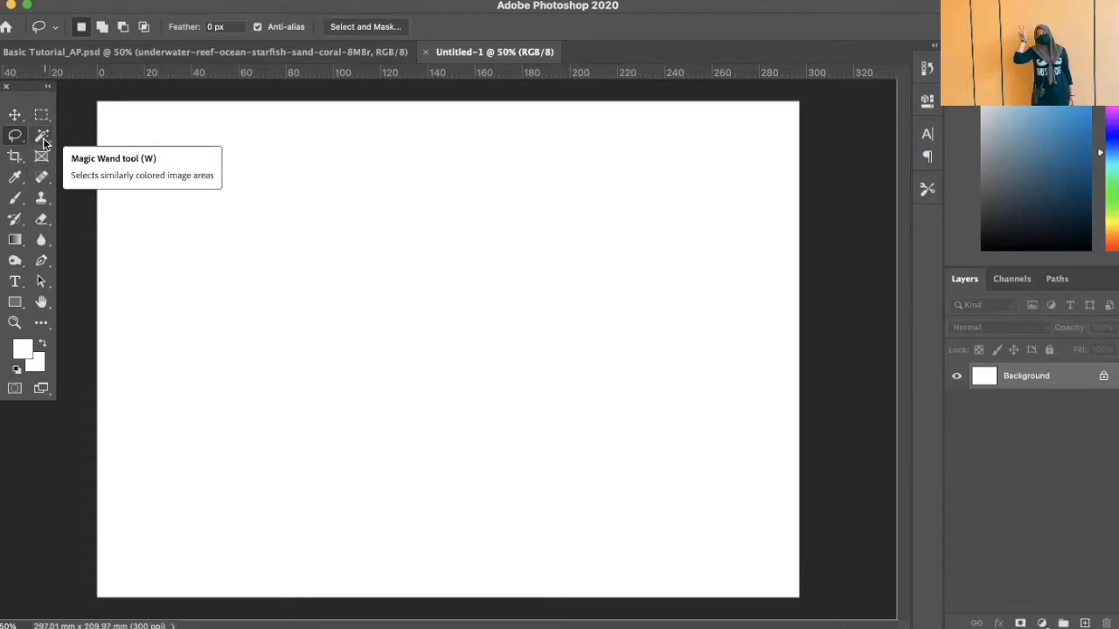
# Replace the Magic Wand with the Object Selection tool and look over its related selection tools
pyautogui.click(43, 139)
pyautogui.click(96, 133)
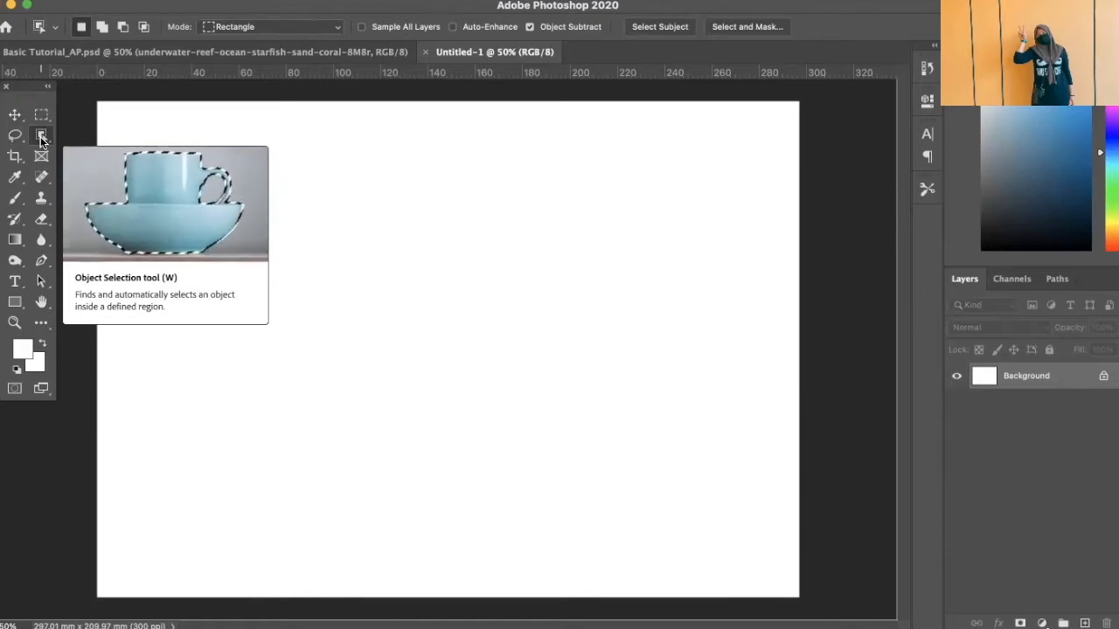
pyautogui.rightClick(41, 137)
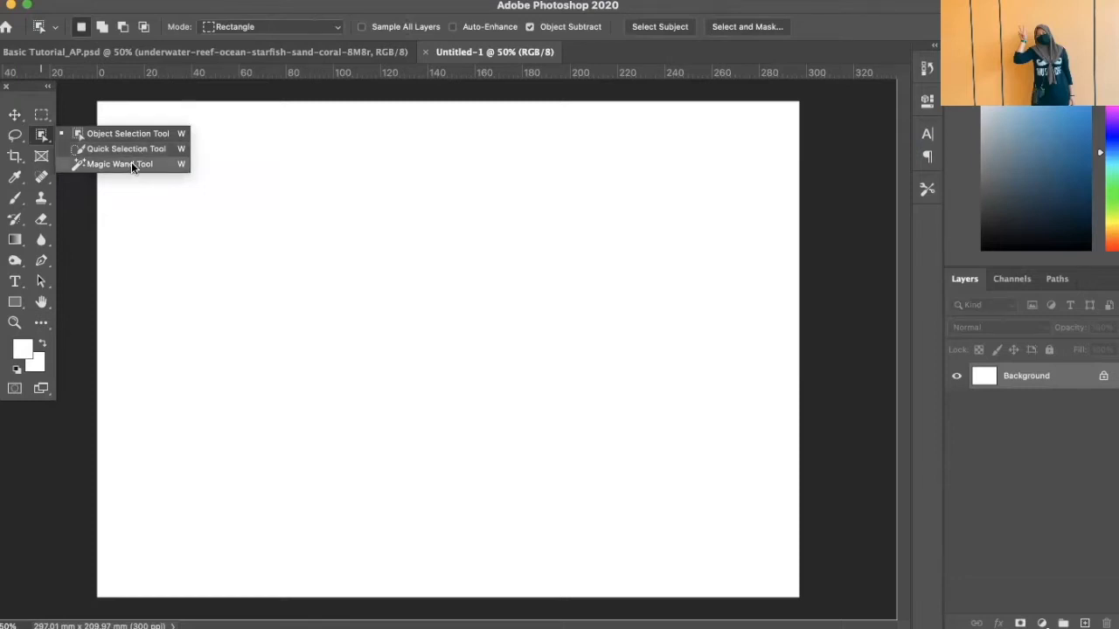
pyautogui.click(44, 142)
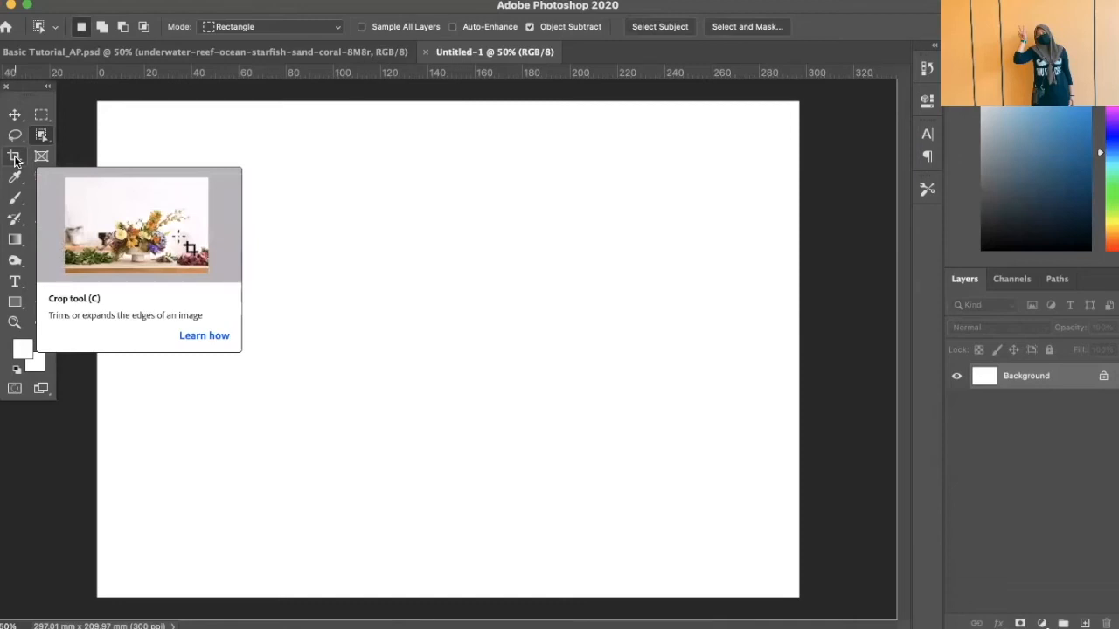
# Activate the Crop tool, look over its variants, and switch to the Eyedropper tool
pyautogui.click(15, 159)
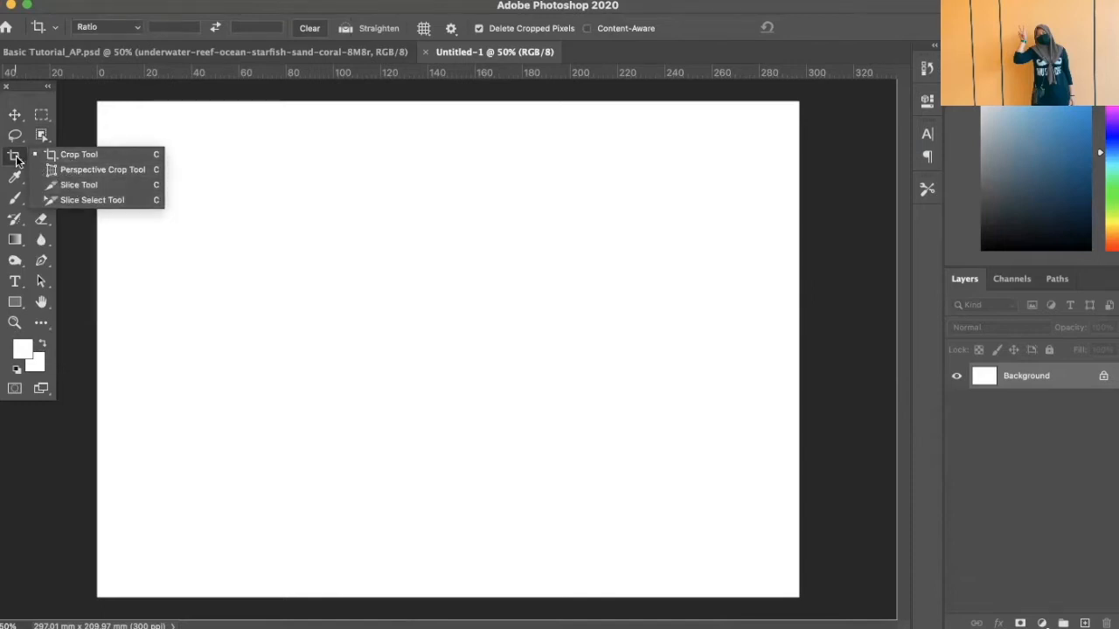
pyautogui.click(14, 160)
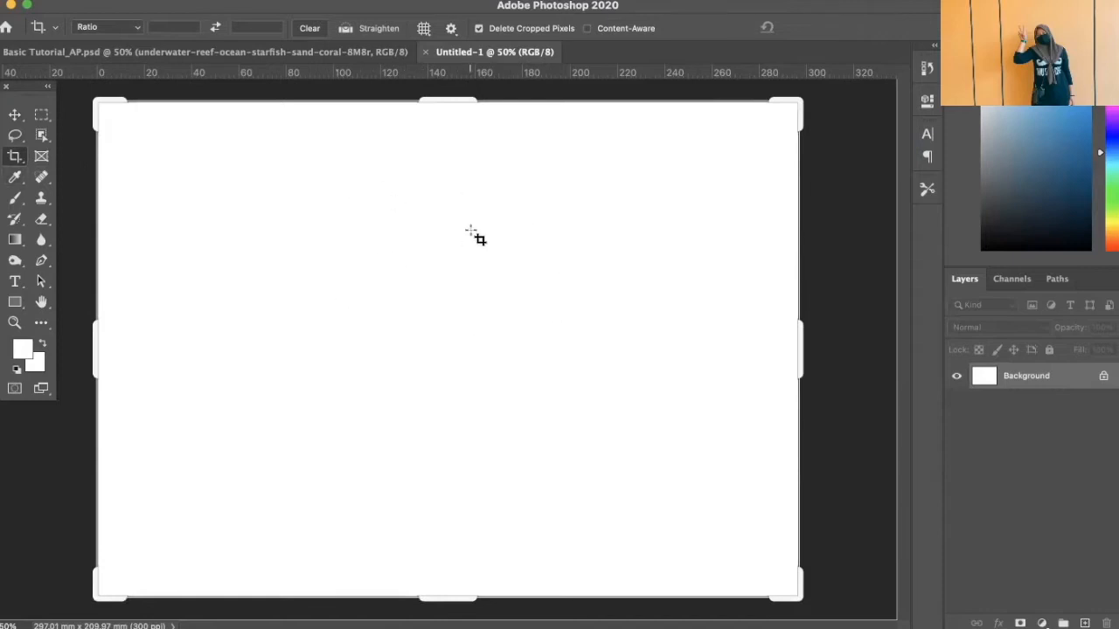
pyautogui.click(15, 179)
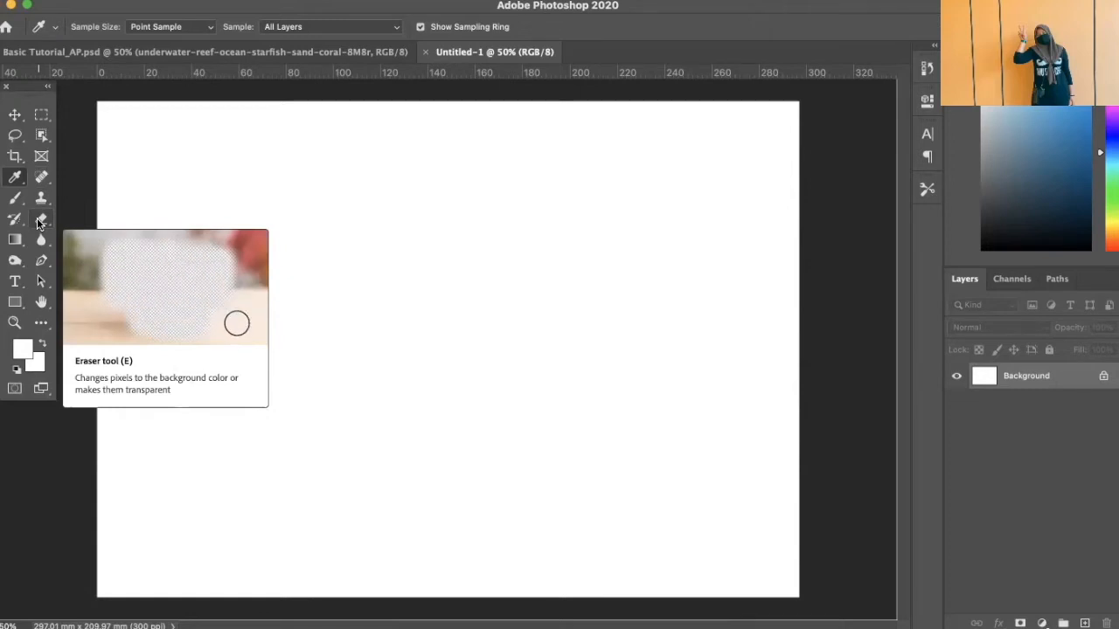
# Activate the Eraser tool and give it a 185 px Hard Round brush tip with 100% hardness
pyautogui.click(38, 223)
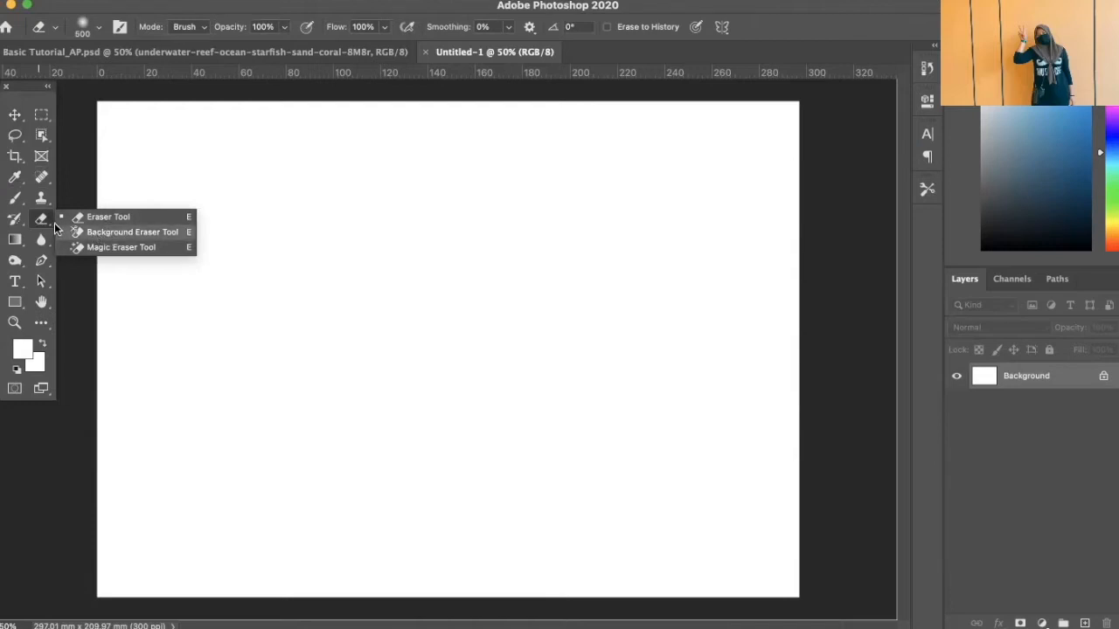
pyautogui.click(39, 218)
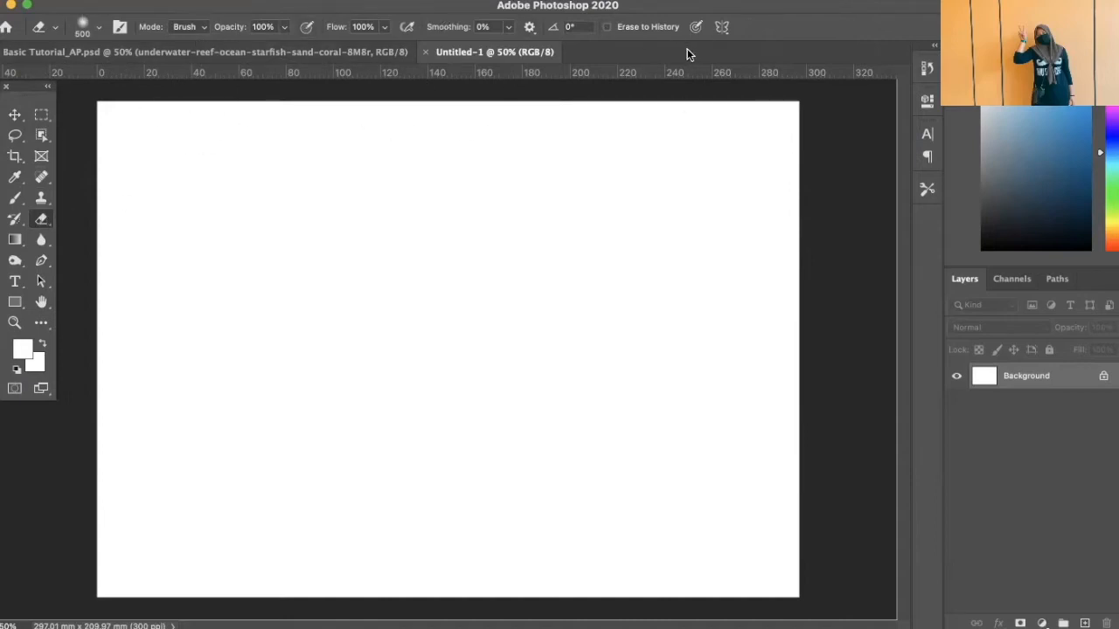
pyautogui.click(99, 33)
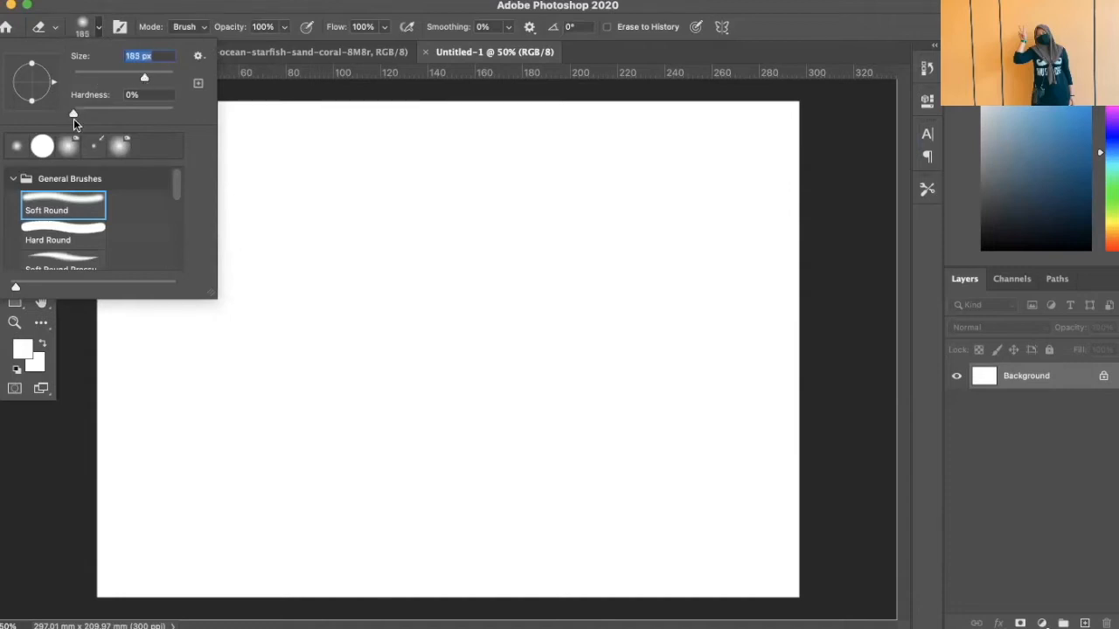
pyautogui.click(13, 179)
pyautogui.click(12, 180)
pyautogui.click(75, 210)
pyautogui.click(75, 237)
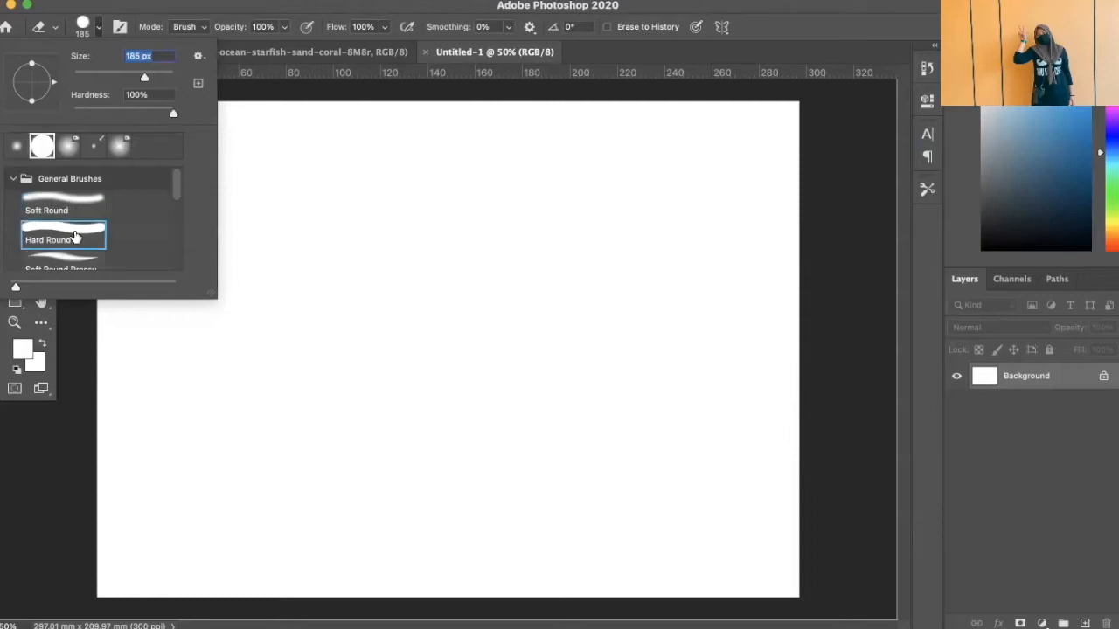
pyautogui.click(13, 179)
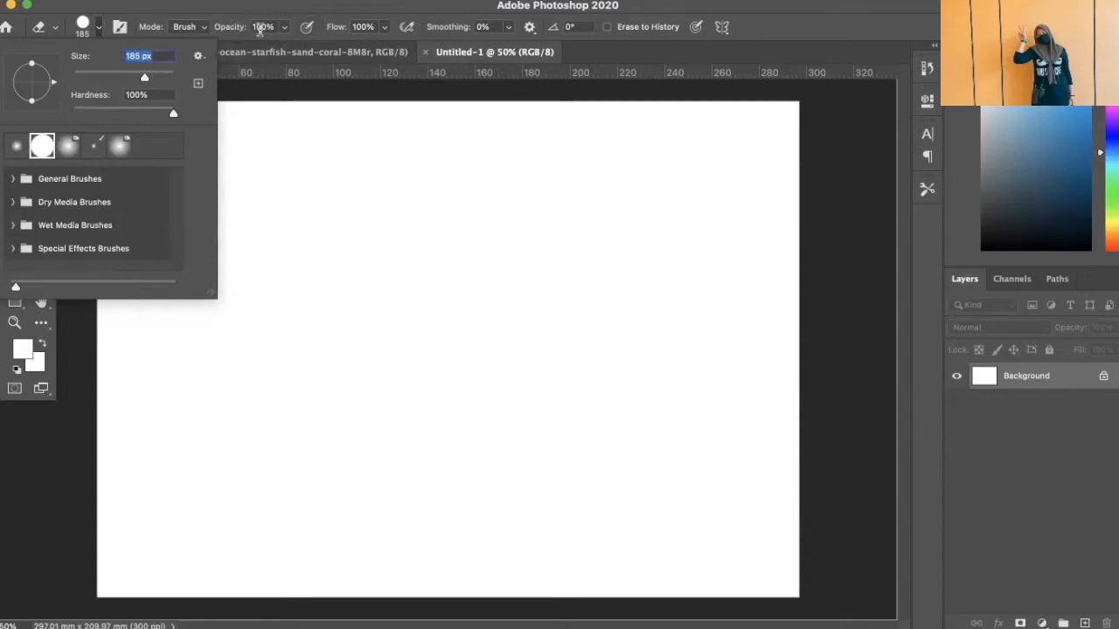
# Try lowering the eraser's opacity and flow, and return both to 100%
pyautogui.moveTo(284, 26)
pyautogui.mouseDown()
pyautogui.moveTo(287, 37)
pyautogui.moveTo(250, 51)
pyautogui.moveTo(276, 51)
pyautogui.mouseUp()
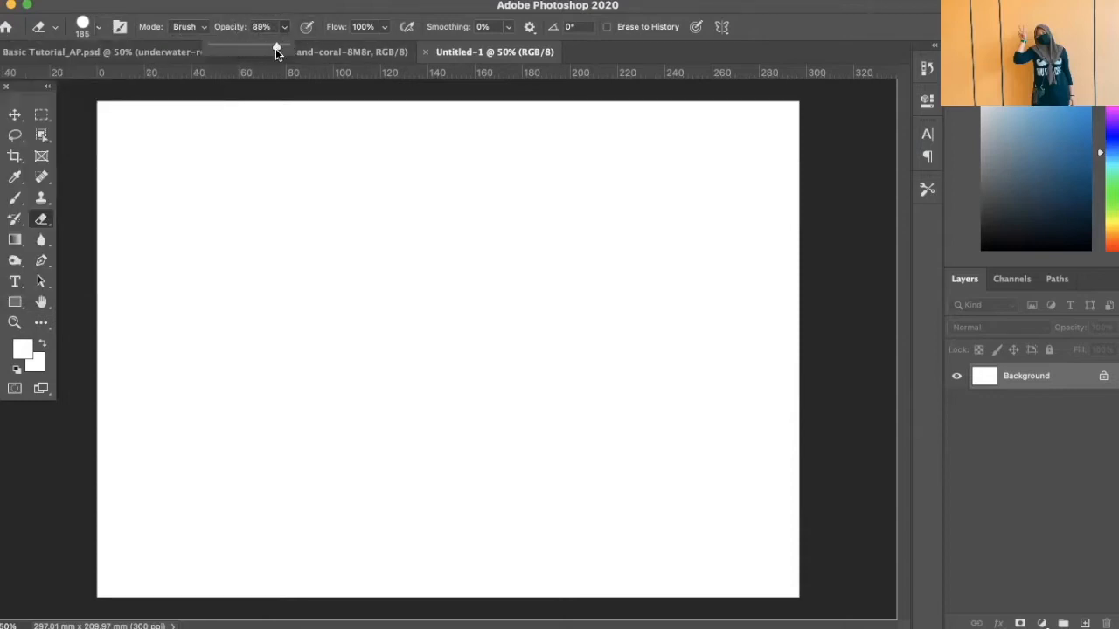
pyautogui.moveTo(384, 26); pyautogui.dragTo(382, 49)
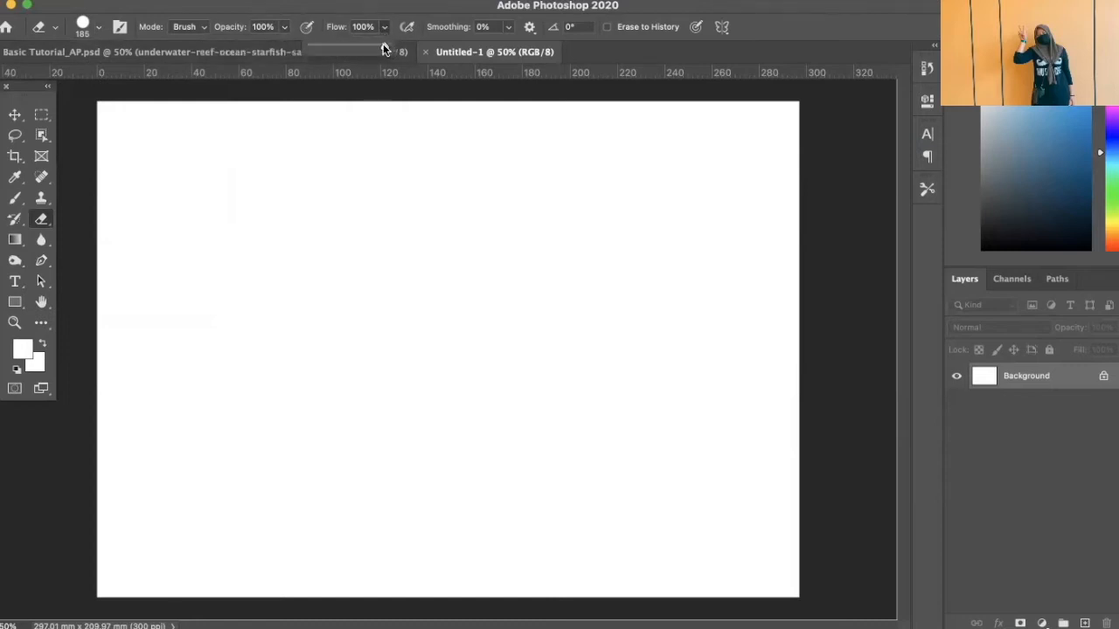
pyautogui.moveTo(315, 51); pyautogui.dragTo(388, 45)
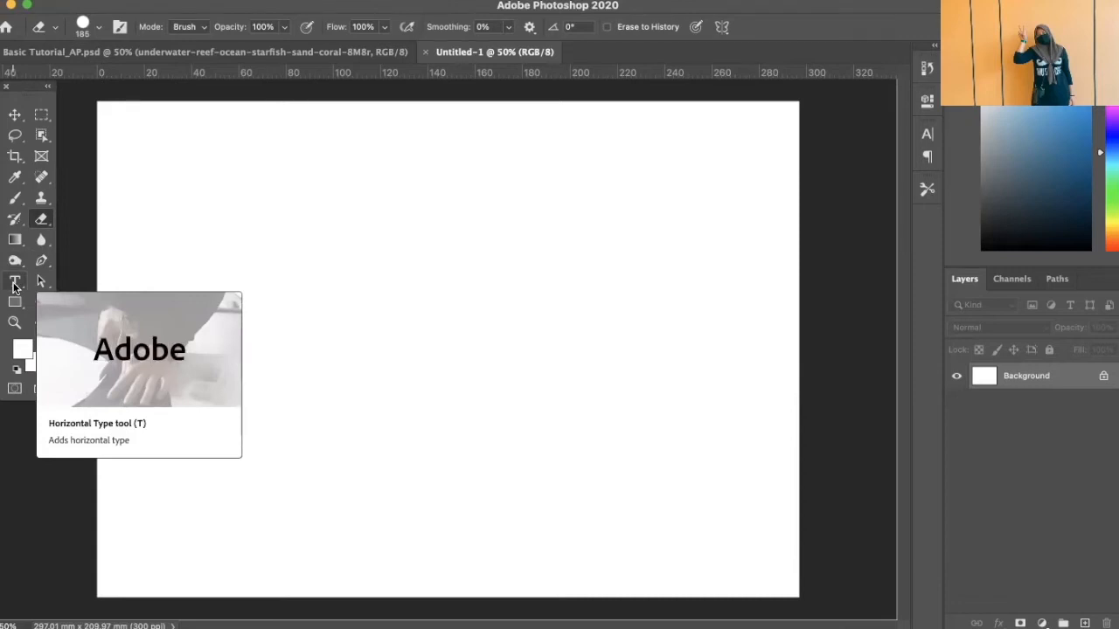
# Activate the Horizontal Type tool and look over the available font sizes
pyautogui.click(14, 285)
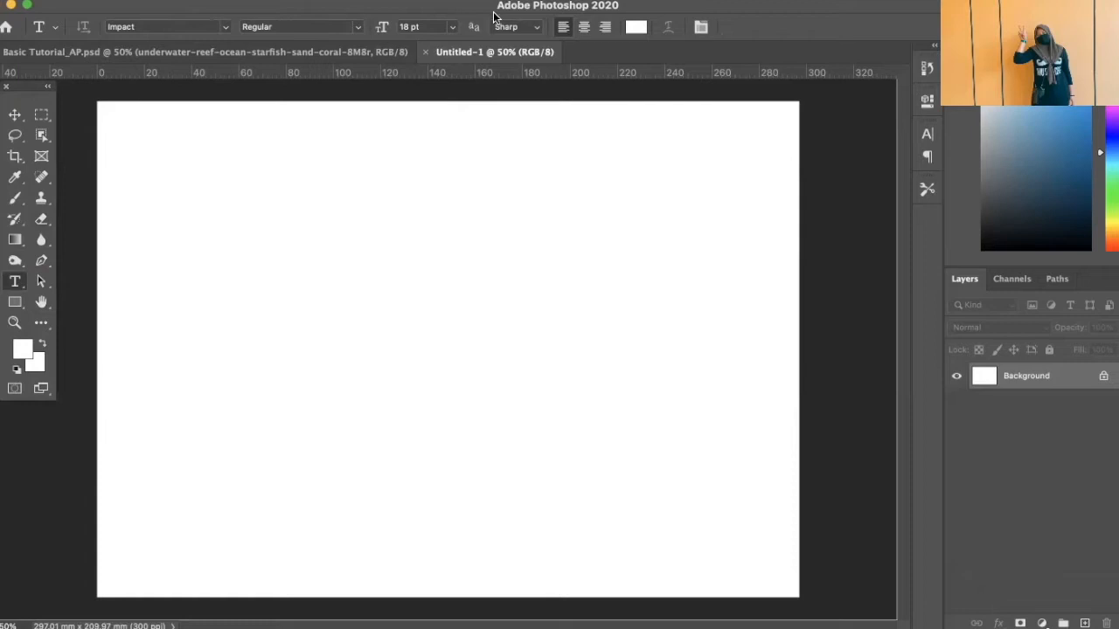
pyautogui.click(453, 27)
pyautogui.click(456, 29)
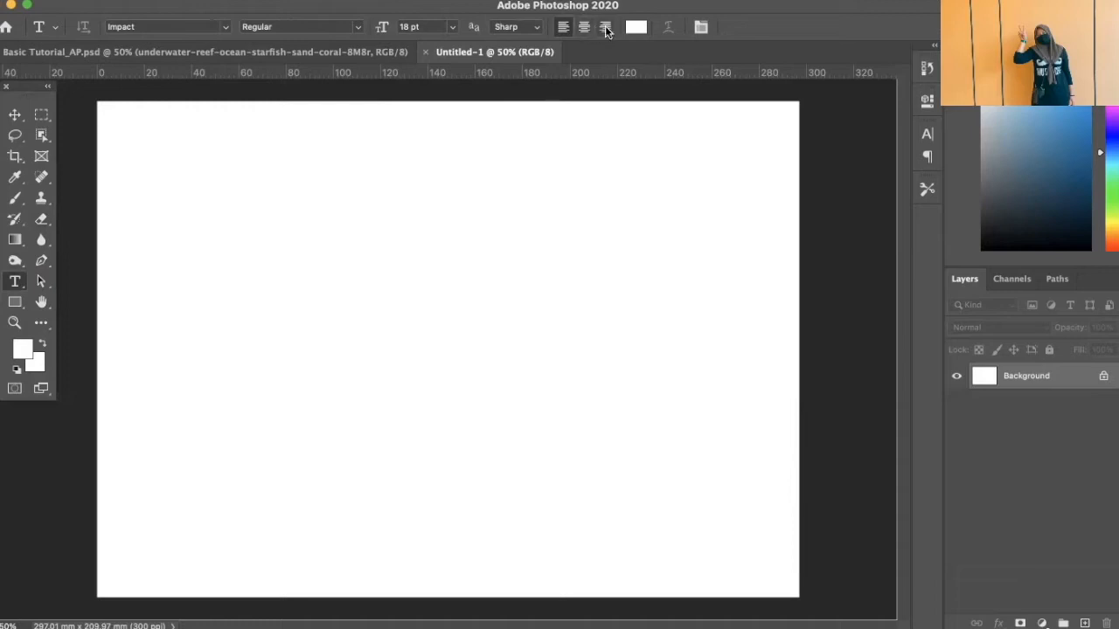
# Look over the shape tool variants, try temporary access to the Hand tool, and activate the Zoom tool
pyautogui.click(19, 305)
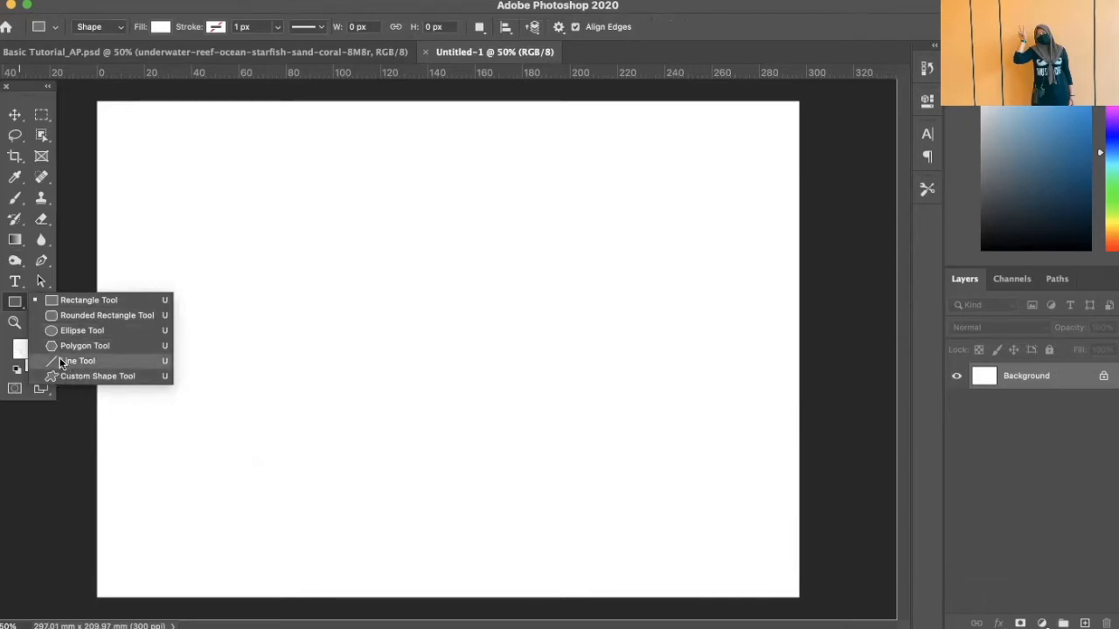
pyautogui.click(18, 307)
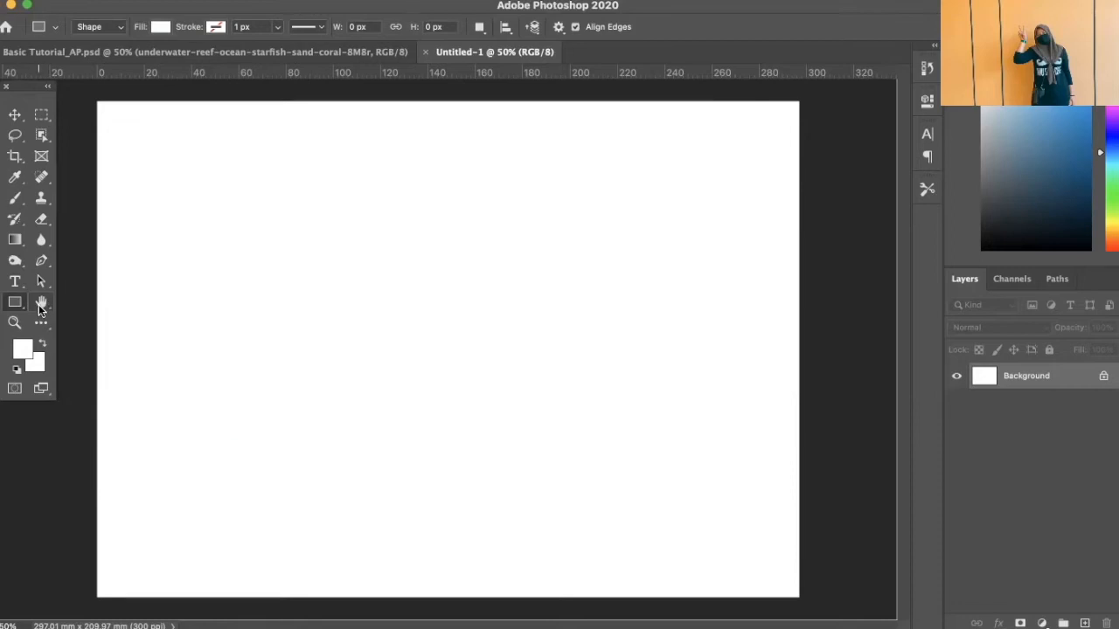
pyautogui.press('space')
pyautogui.press('space')
pyautogui.press('space')
pyautogui.press('space')
pyautogui.press('space')
pyautogui.click(13, 323)
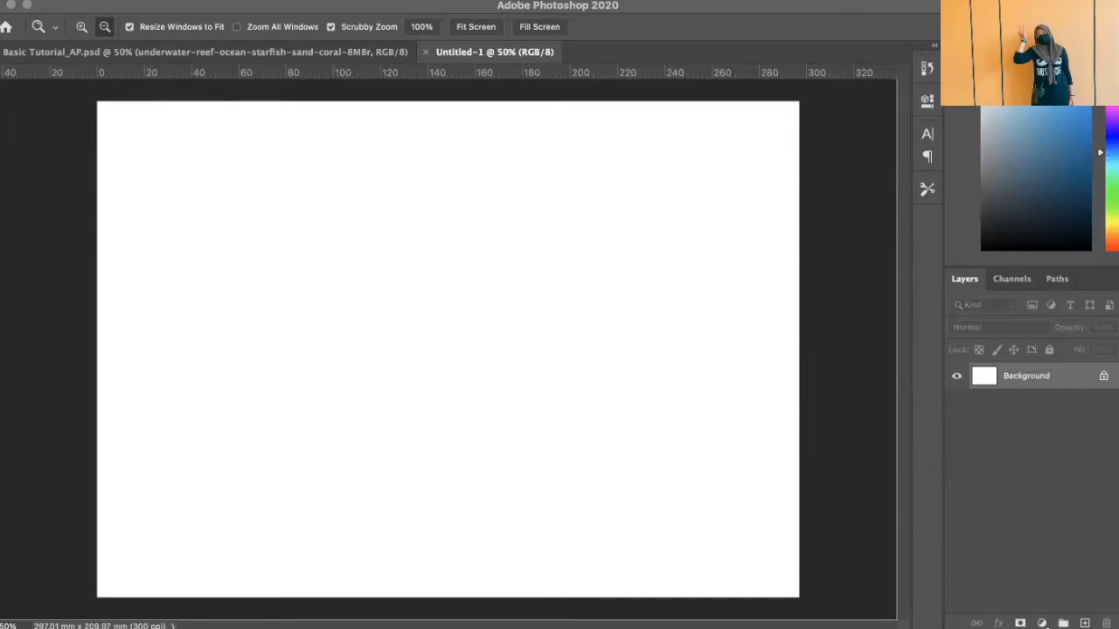
# Place the istockphoto water-and-sky image in the document and scale it to about 645% so it covers the whole canvas
pyautogui.moveTo(617, 285); pyautogui.dragTo(260, 315)
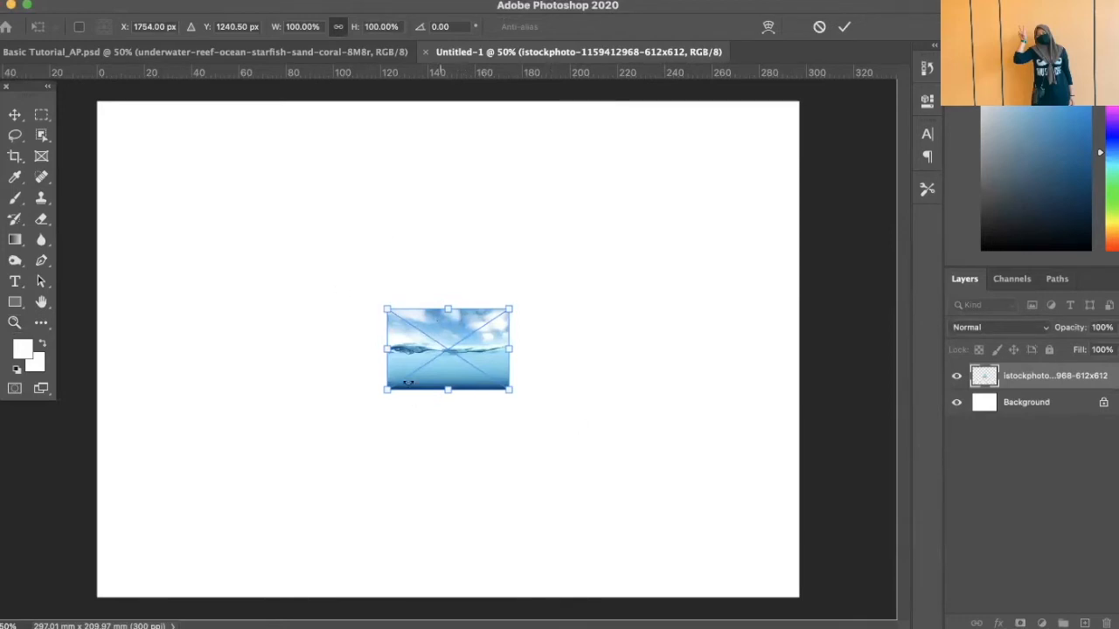
pyautogui.moveTo(511, 308); pyautogui.dragTo(910, 66)
pyautogui.moveTo(674, 295); pyautogui.dragTo(367, 320)
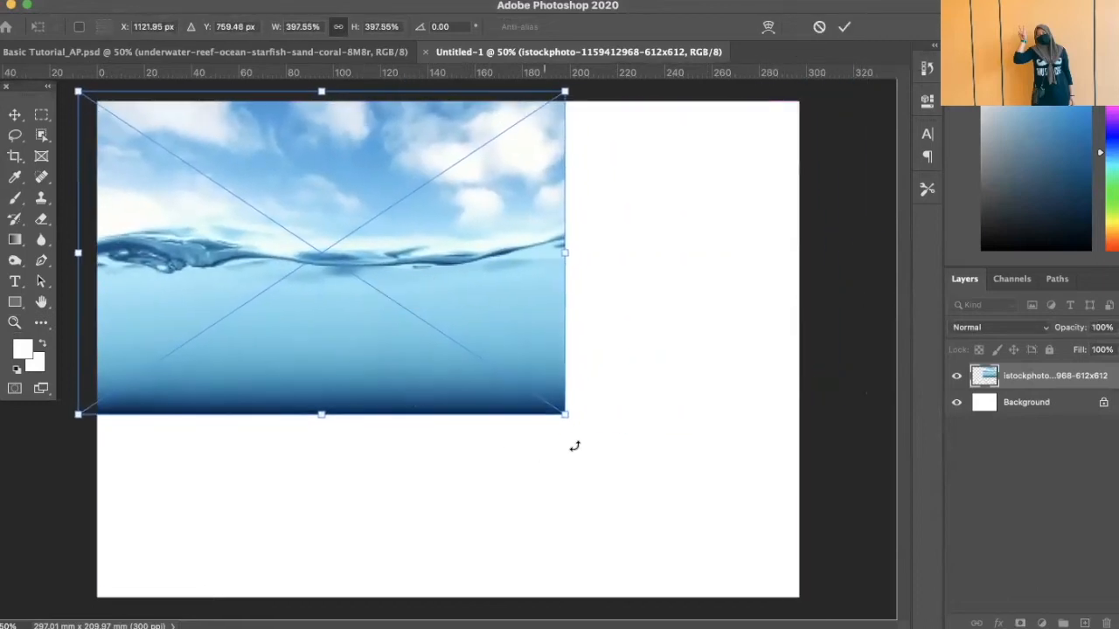
pyautogui.moveTo(565, 415); pyautogui.dragTo(867, 616)
pyautogui.moveTo(624, 426); pyautogui.dragTo(612, 432)
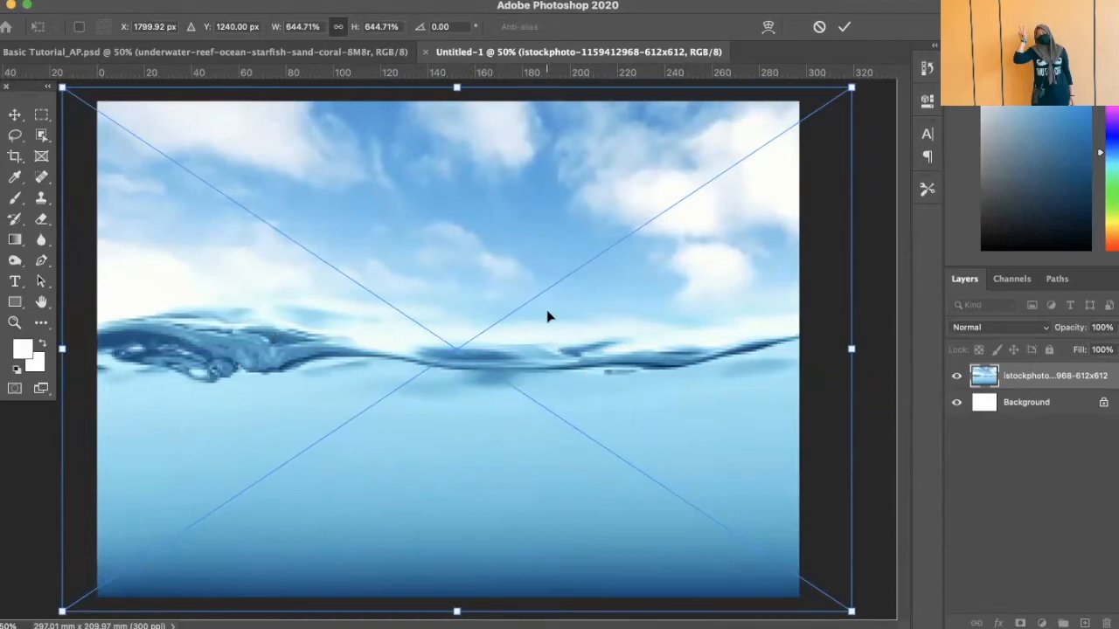
pyautogui.press('Return')
pyautogui.press('z')
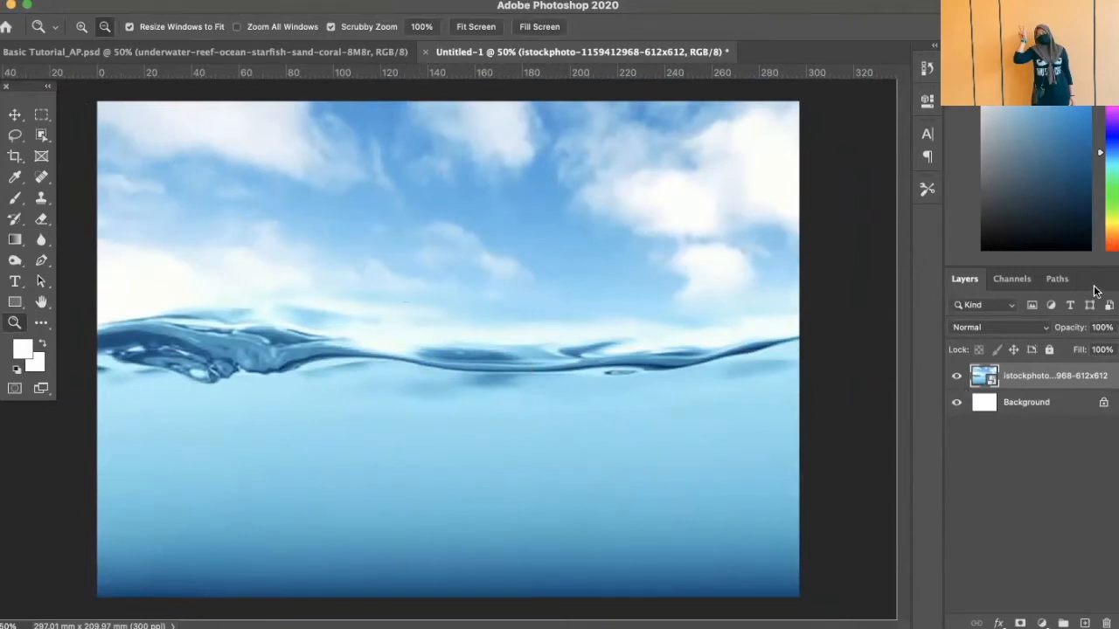
# Rename the placed water image's layer as sea
pyautogui.doubleClick(1046, 376)
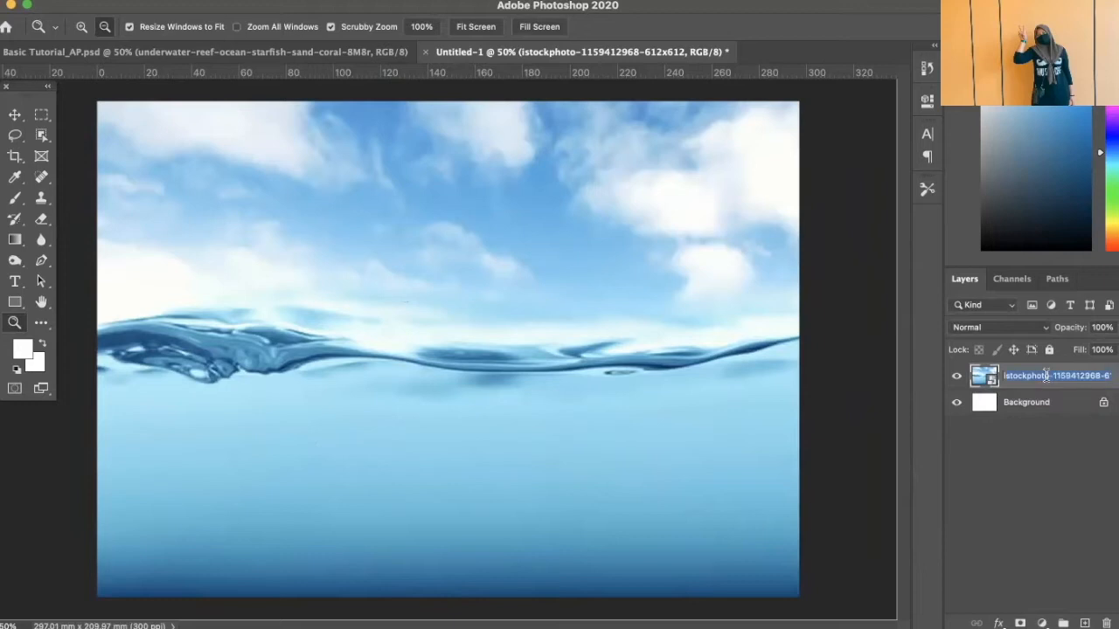
pyautogui.write('sea')
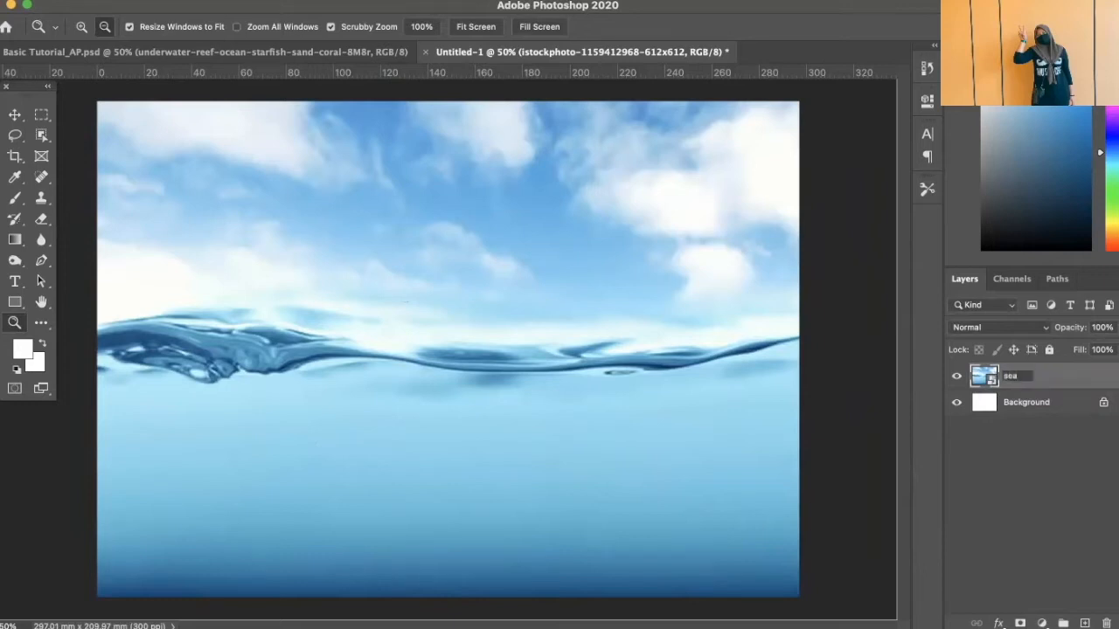
pyautogui.press('Return')
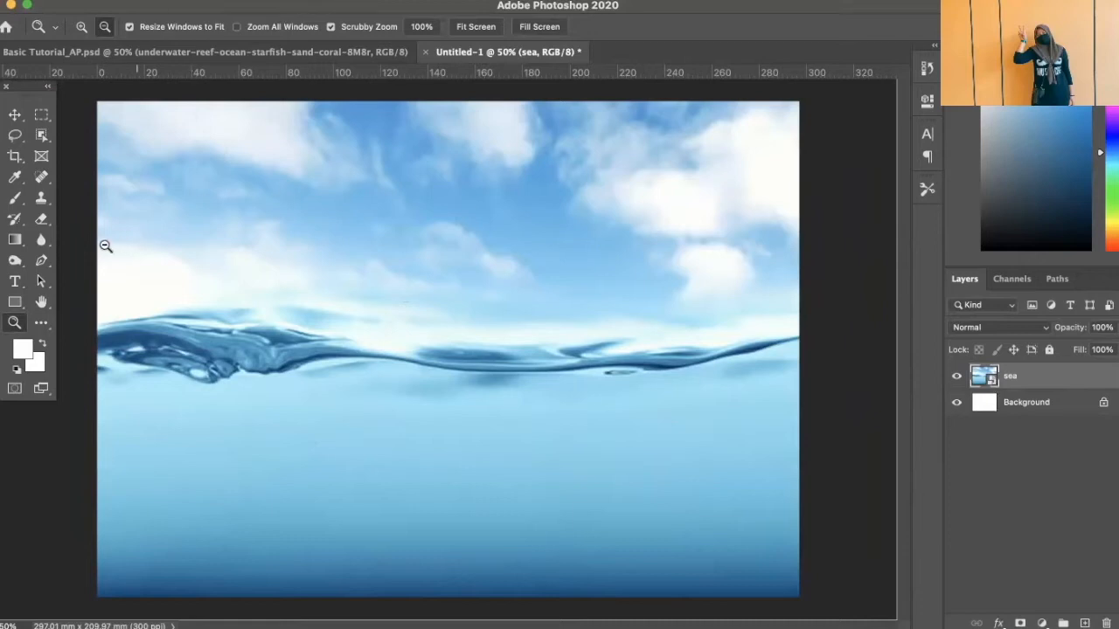
# Activate the Eraser tool and rasterize the sea layer so its pixels can be edited
pyautogui.click(39, 223)
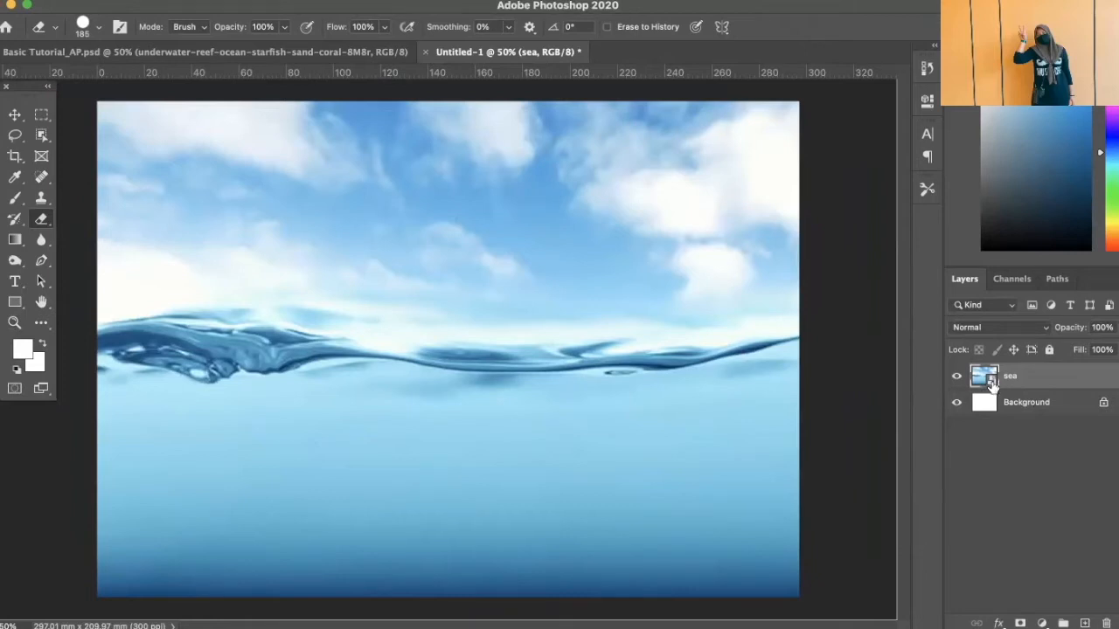
pyautogui.rightClick(1040, 371)
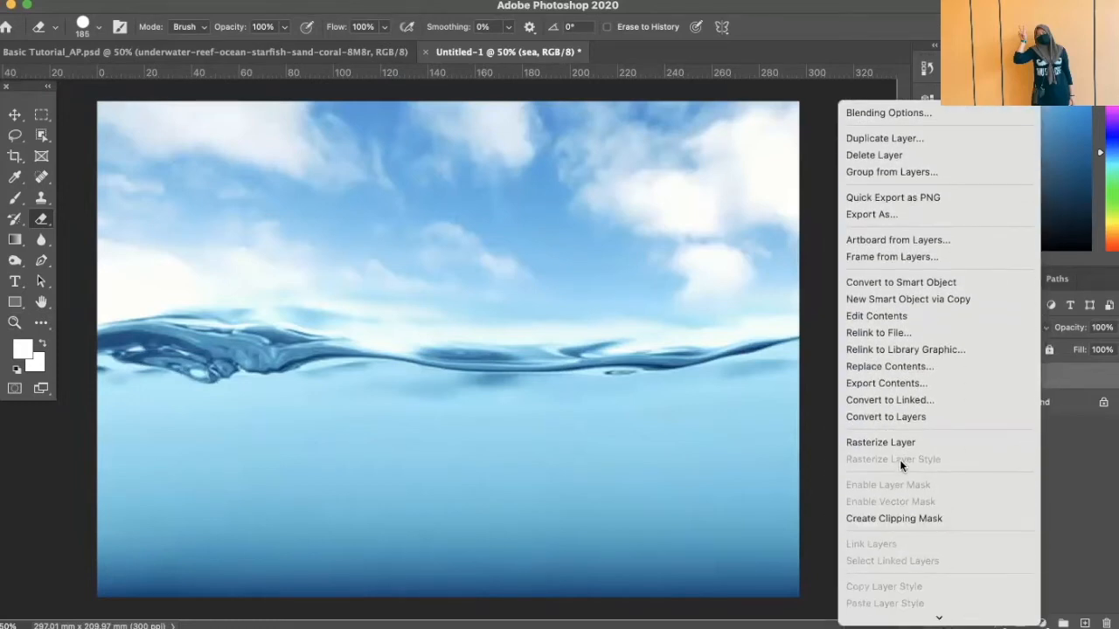
pyautogui.click(940, 441)
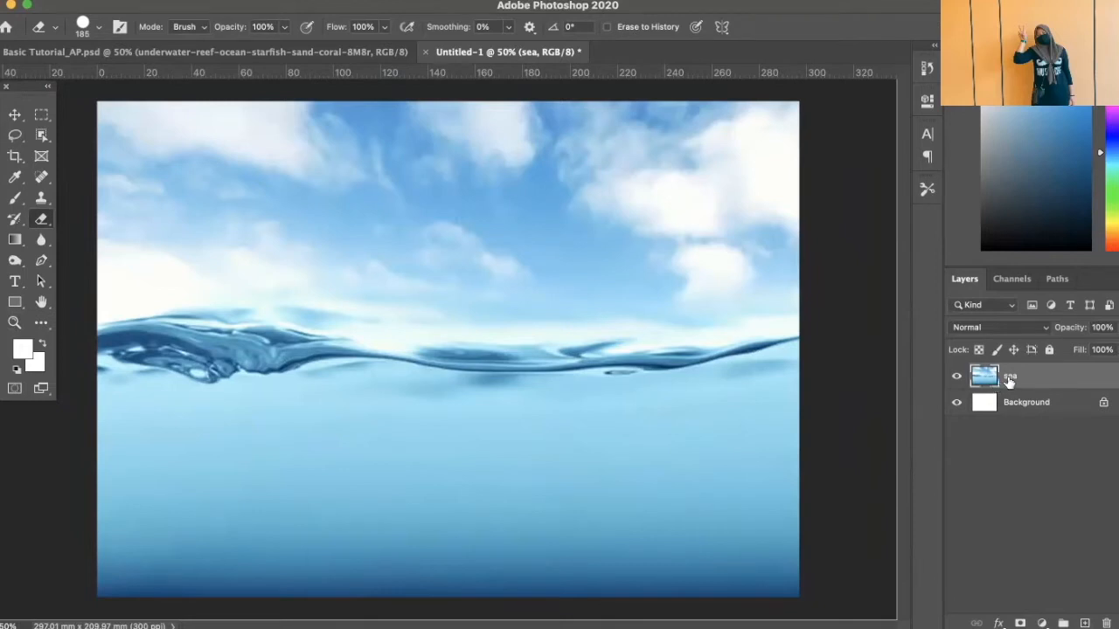
pyautogui.rightClick(1053, 367)
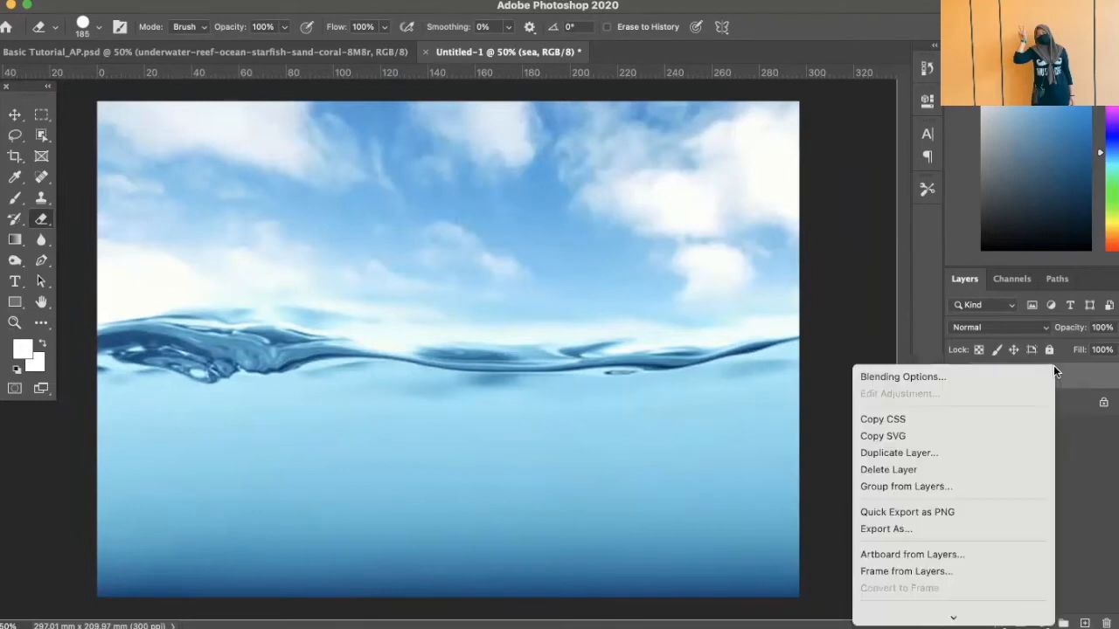
pyautogui.click(1106, 483)
# Place the futsal-ball-barrio image at 100% scale, horizontally centred over the waterline
pyautogui.click(18, 116)
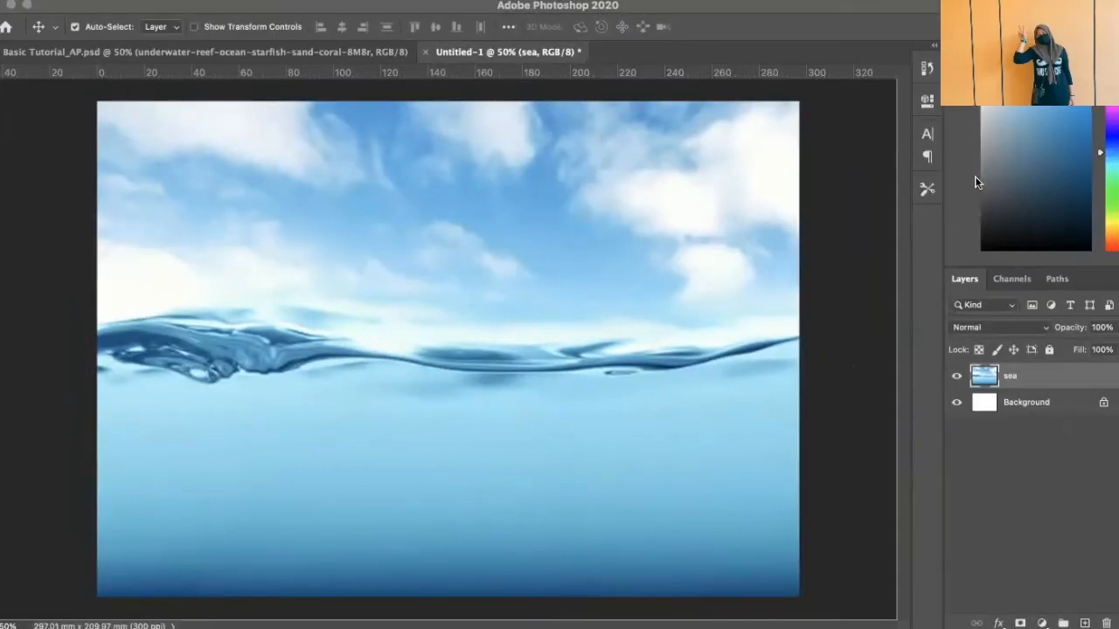
pyautogui.moveTo(928, 225); pyautogui.dragTo(310, 285)
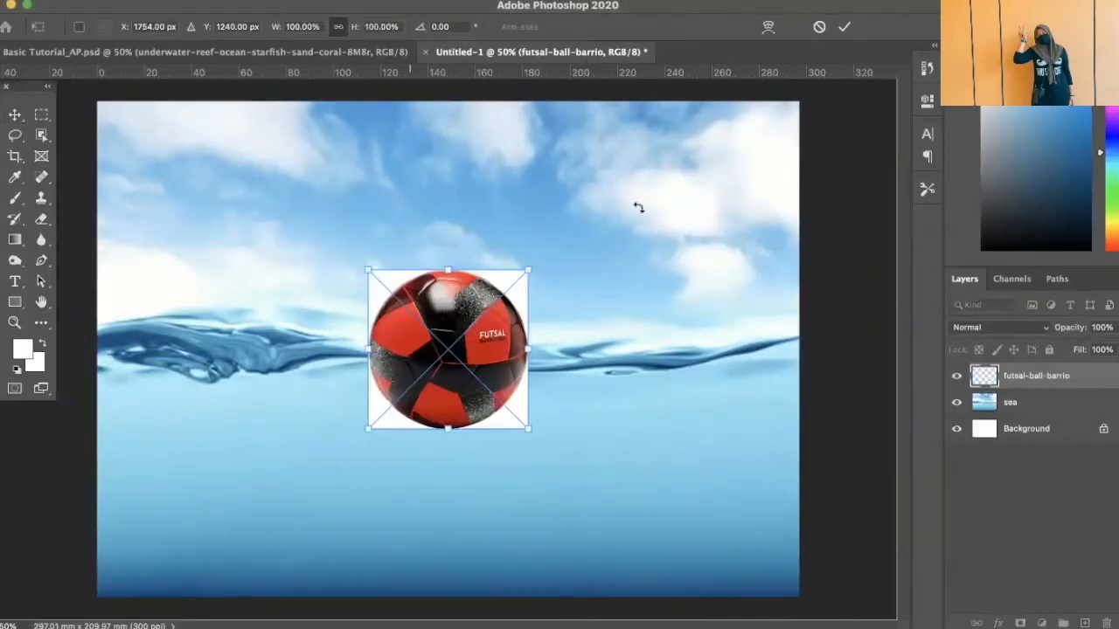
pyautogui.moveTo(480, 307); pyautogui.dragTo(532, 231)
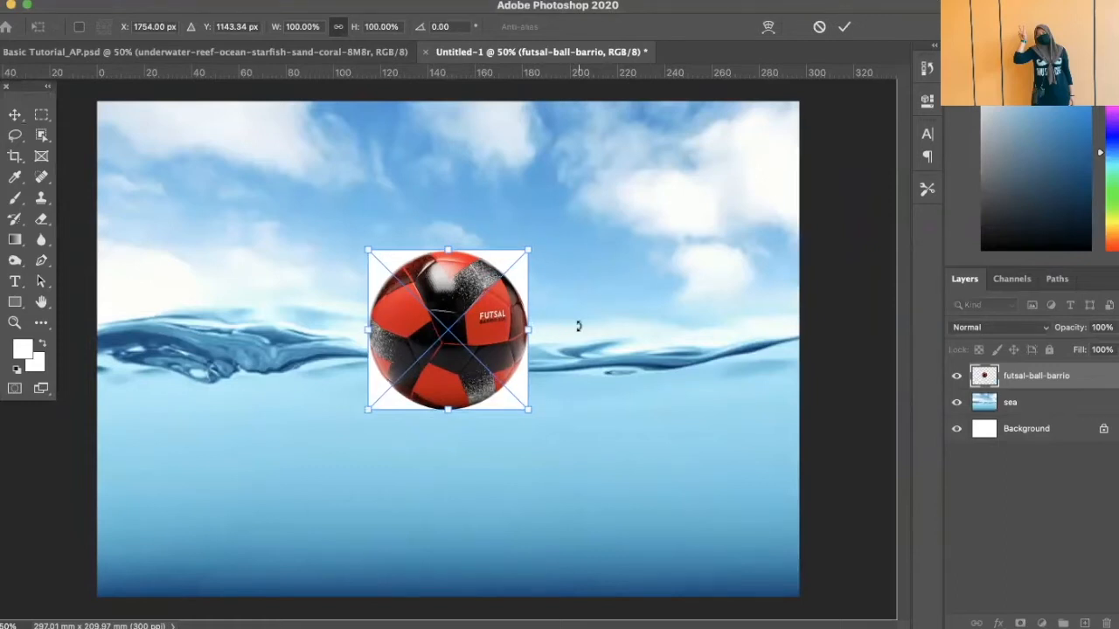
pyautogui.press('Return')
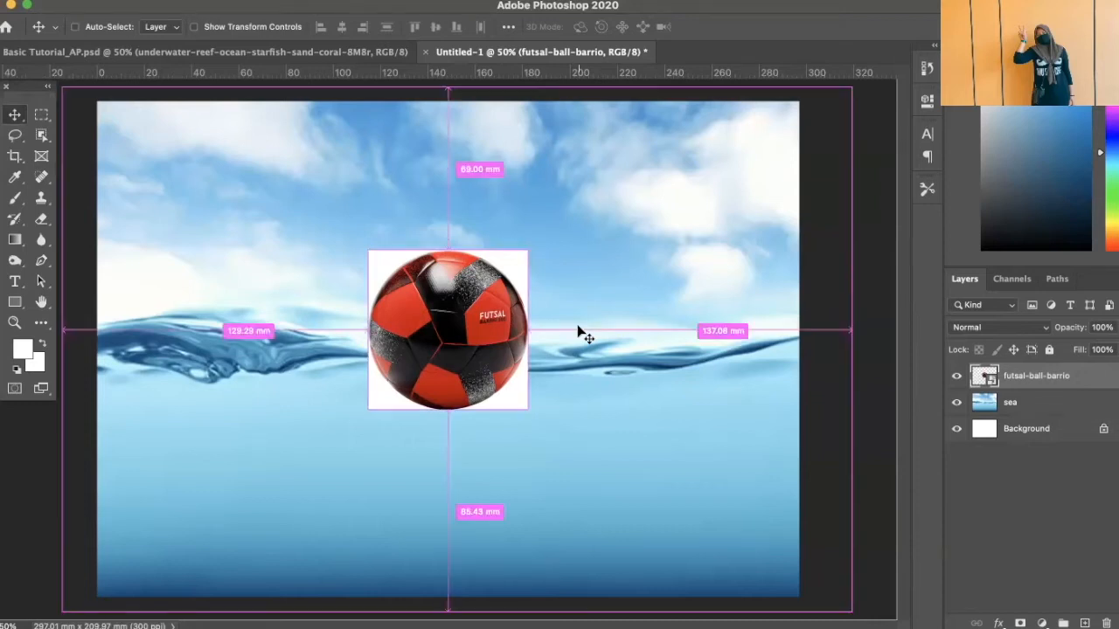
# Free-transform the ball image to about 118% scale and rotate it about -9.5 degrees
pyautogui.press('super+t')
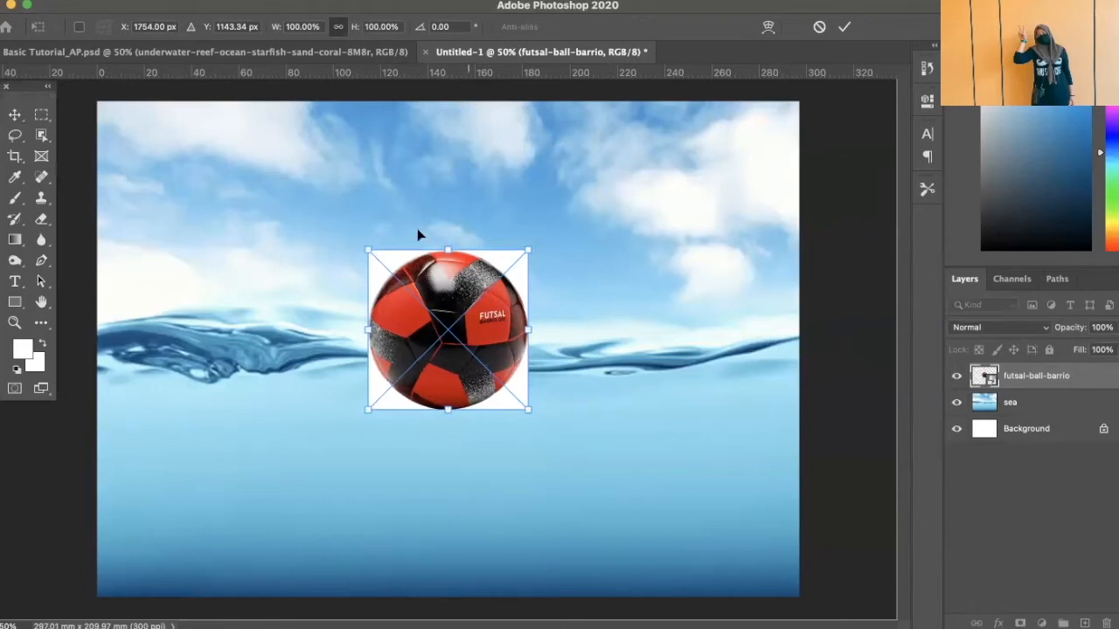
pyautogui.moveTo(529, 251); pyautogui.dragTo(552, 192)
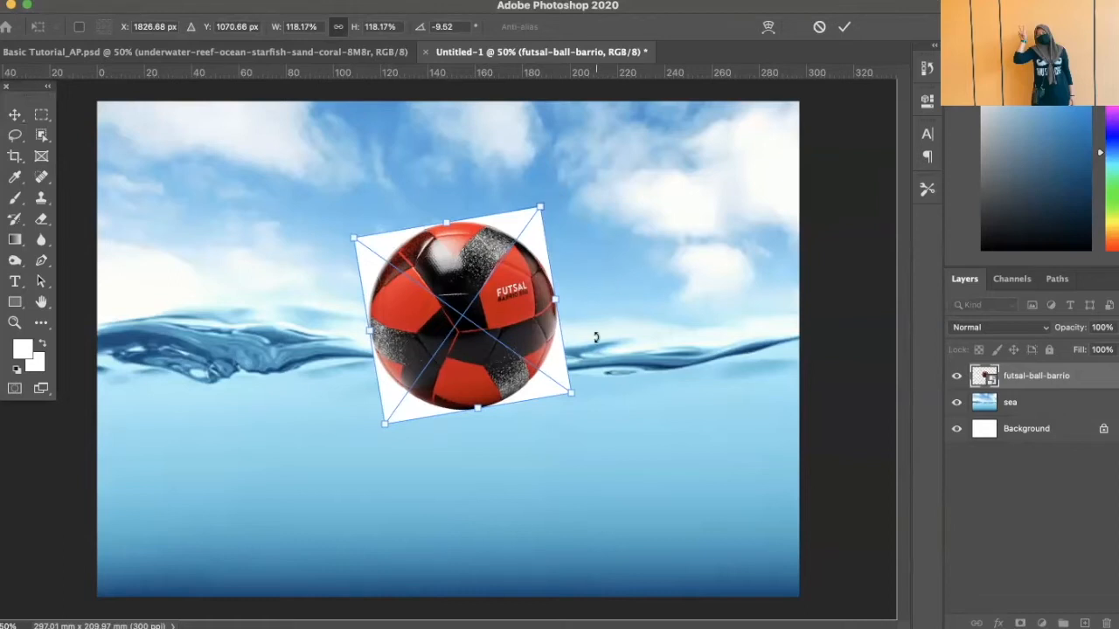
pyautogui.press('Return')
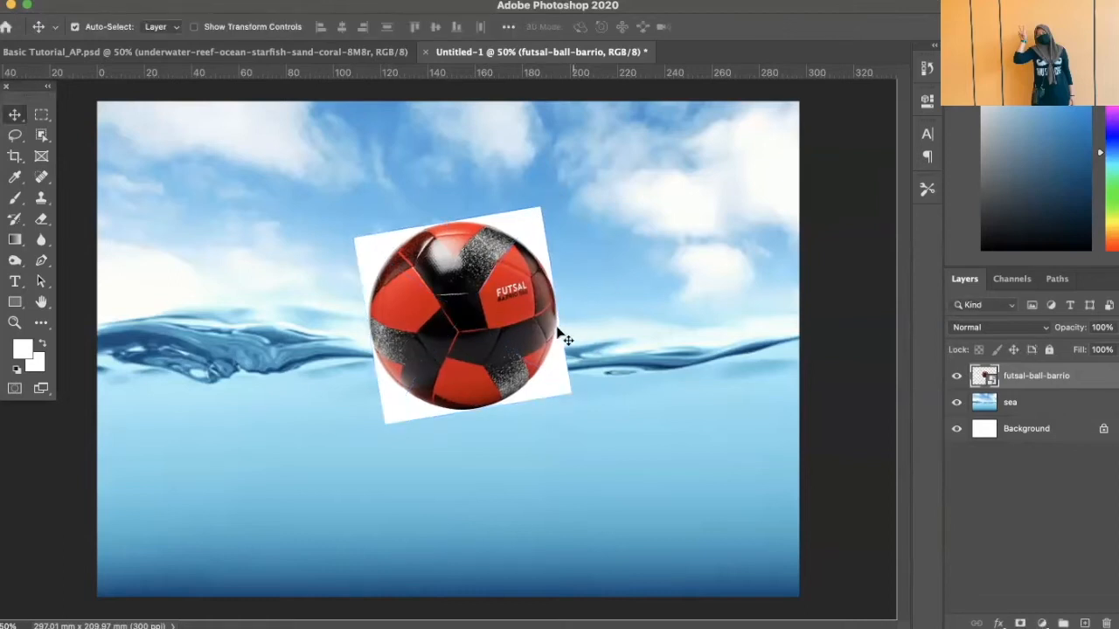
# Rasterize the futsal-ball-barrio layer
pyautogui.rightClick(1098, 377)
pyautogui.scroll(-5, 1005, 577)
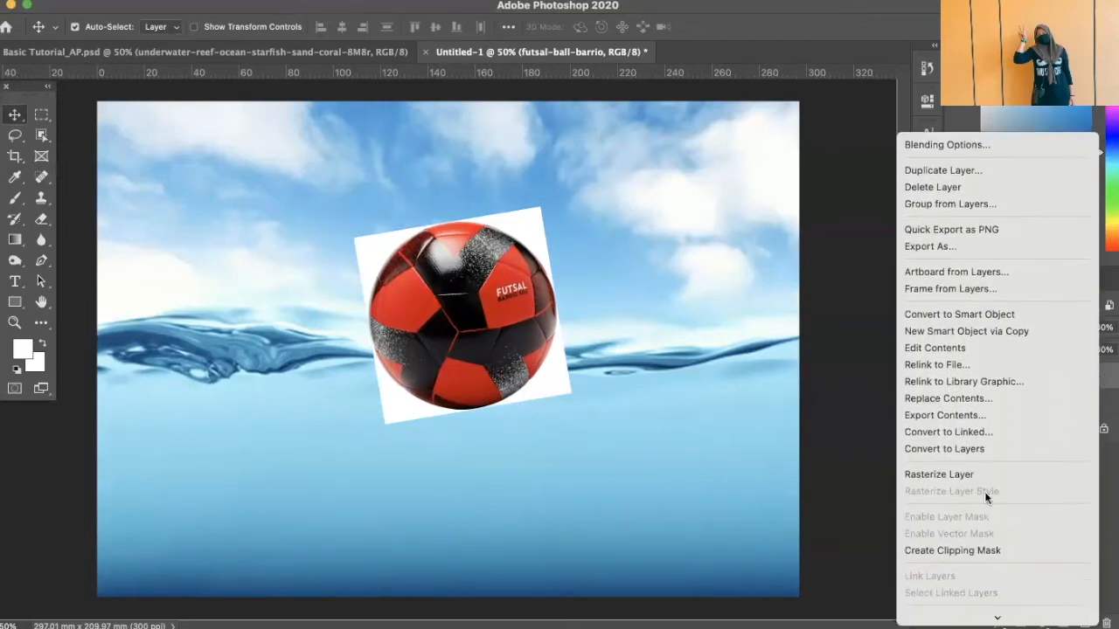
pyautogui.click(982, 472)
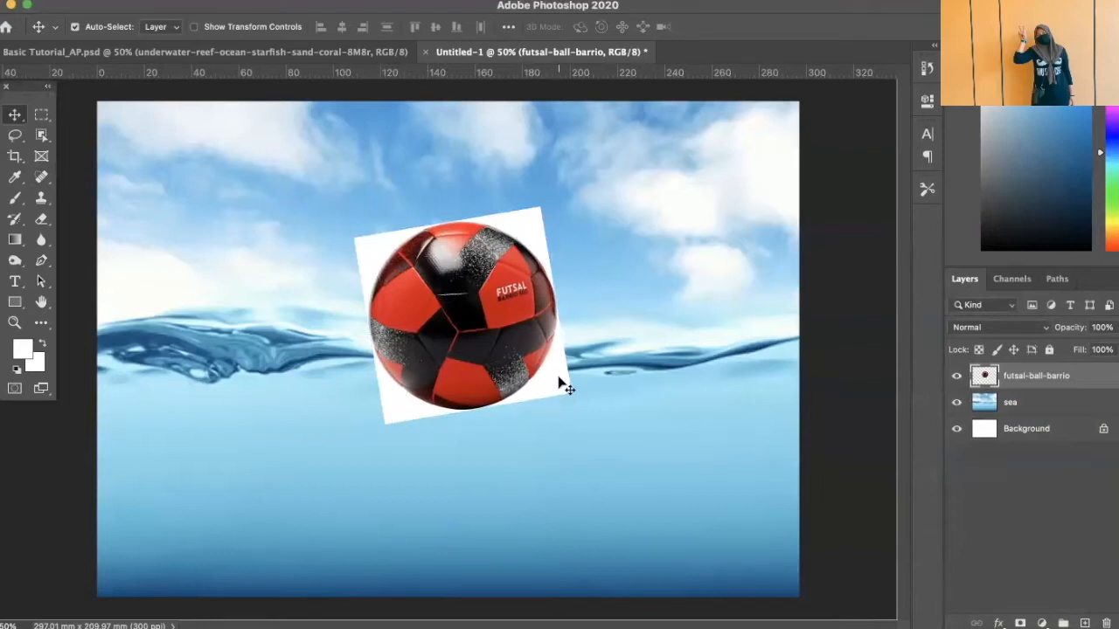
# Select the white background around the ball with the Magic Wand at tolerance 32, delete it, and clear the selection
pyautogui.click(40, 136)
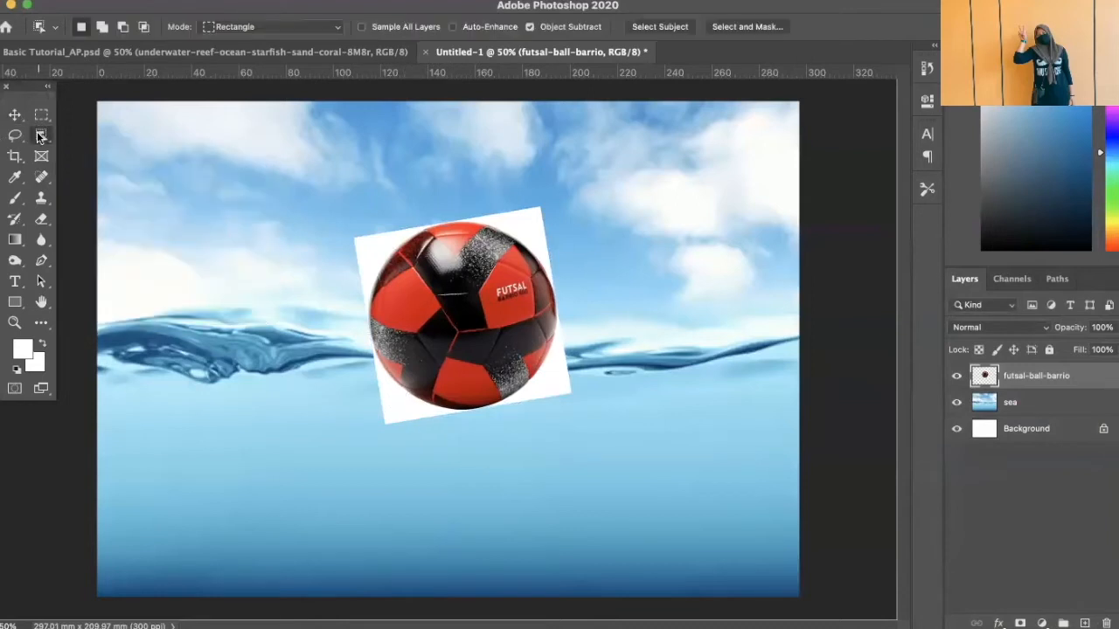
pyautogui.rightClick(41, 137)
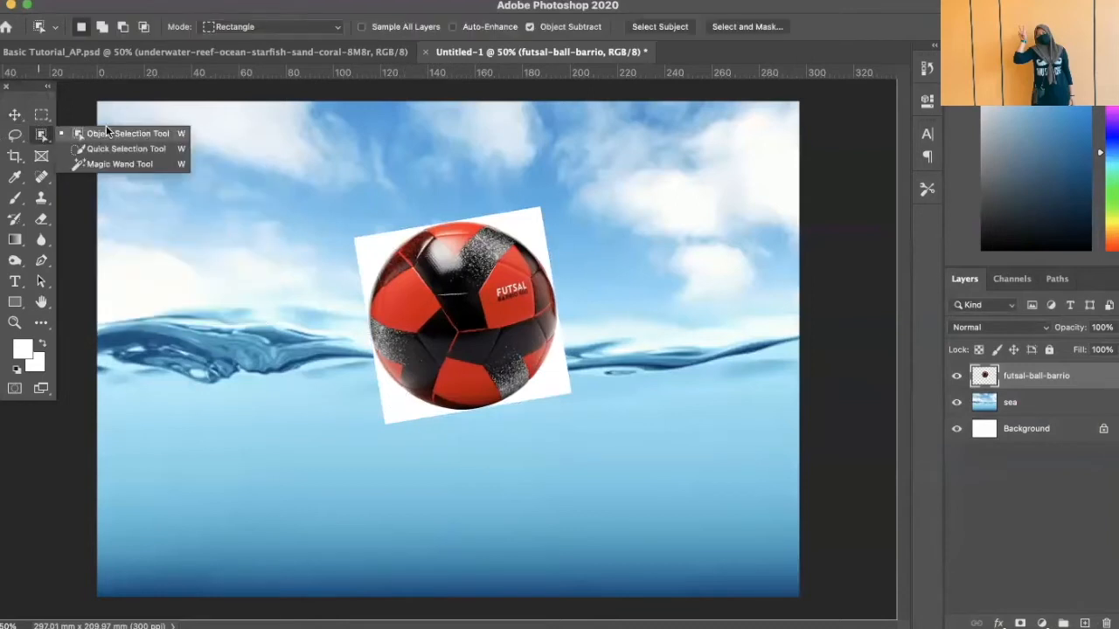
pyautogui.click(157, 165)
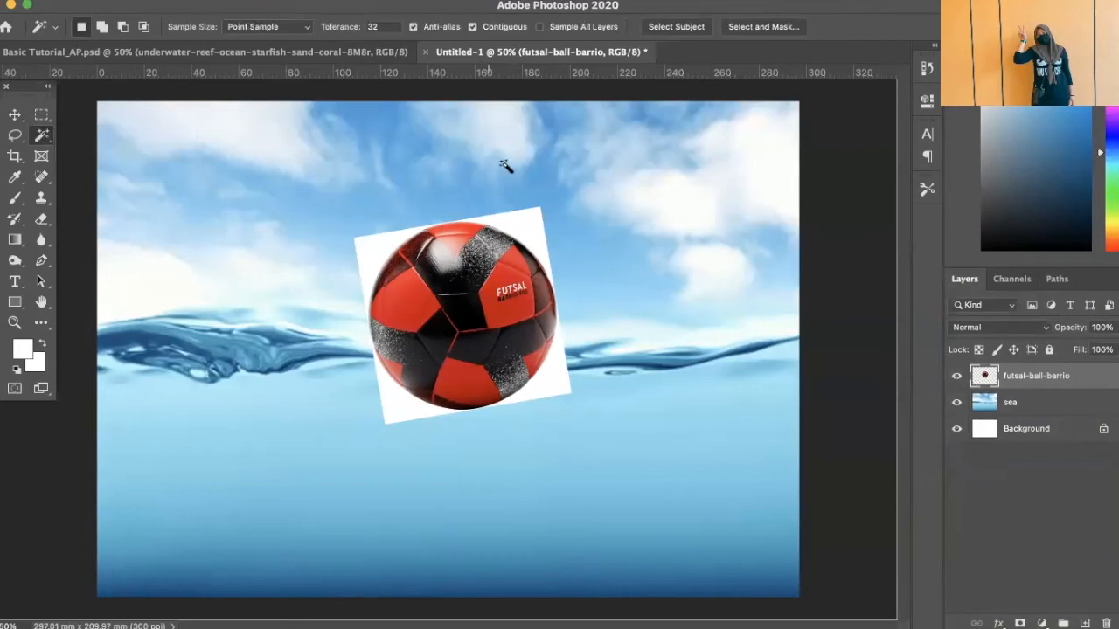
pyautogui.click(524, 225)
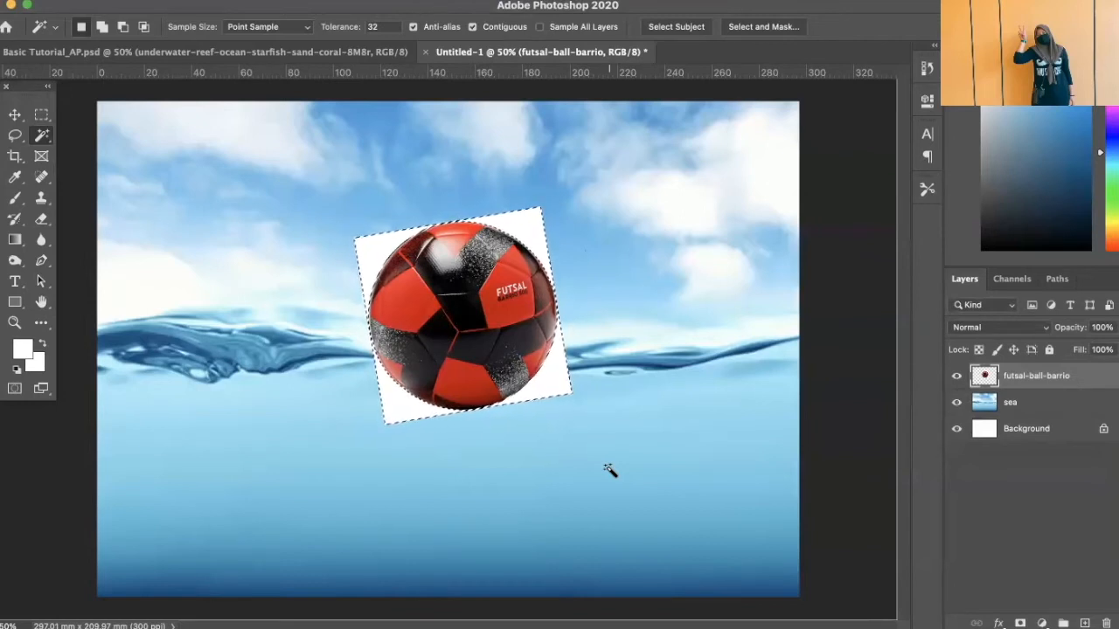
pyautogui.press('Delete')
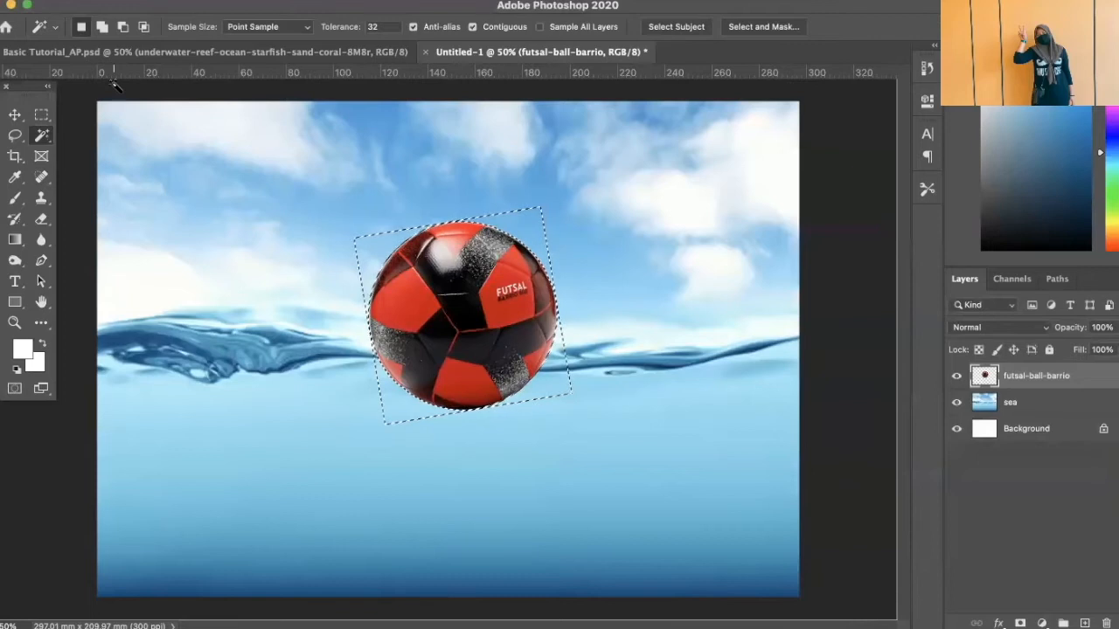
pyautogui.click(42, 116)
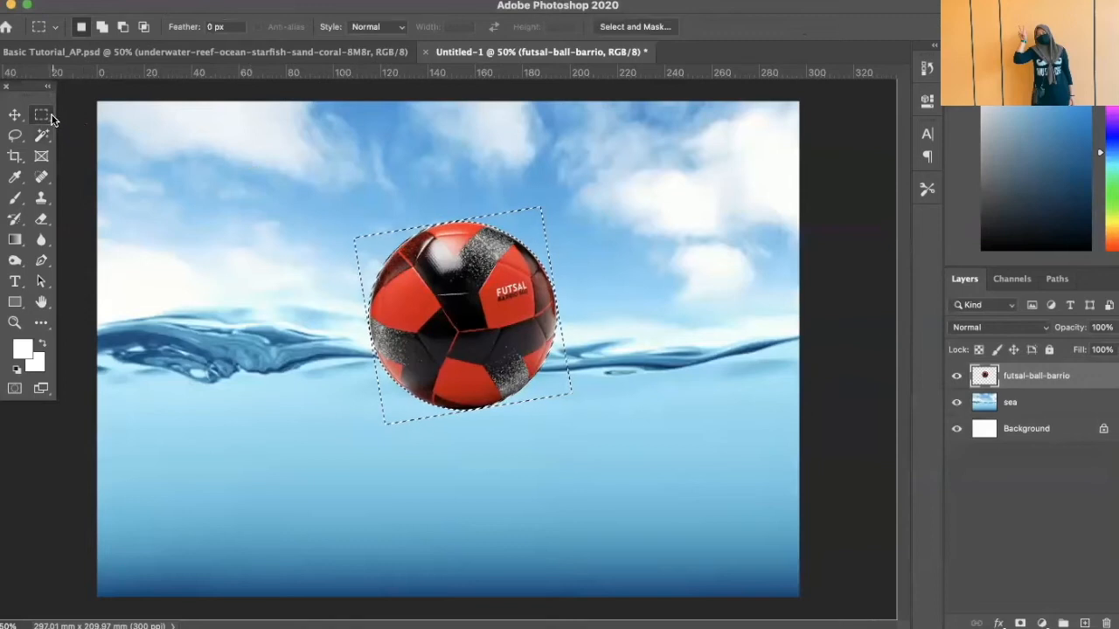
pyautogui.click(368, 153)
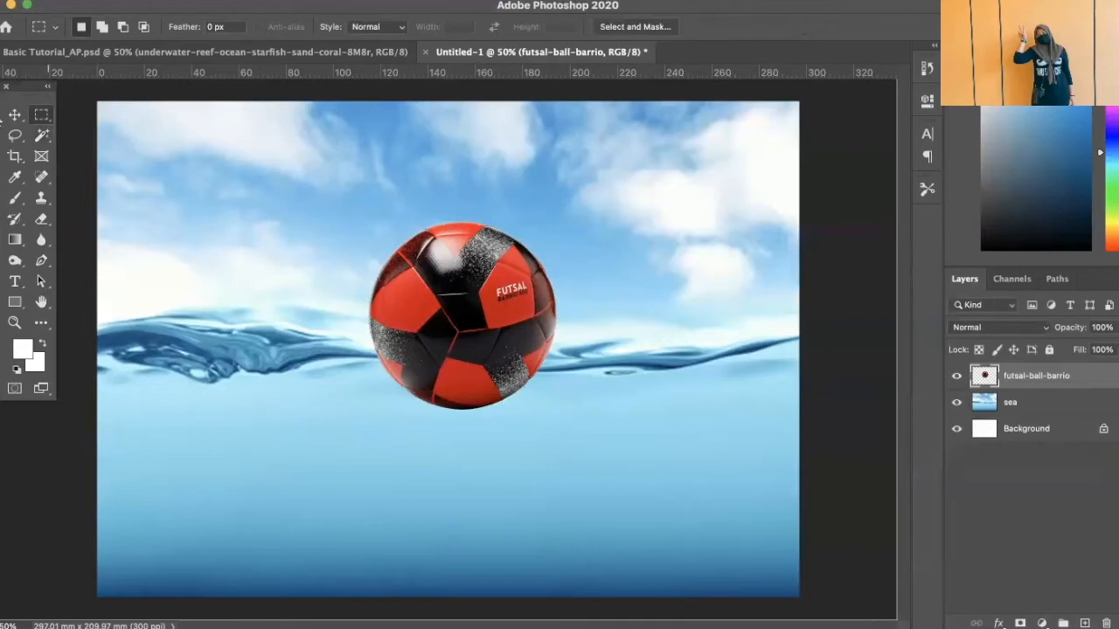
# Move the ball slightly right and down so it straddles the waterline
pyautogui.click(14, 117)
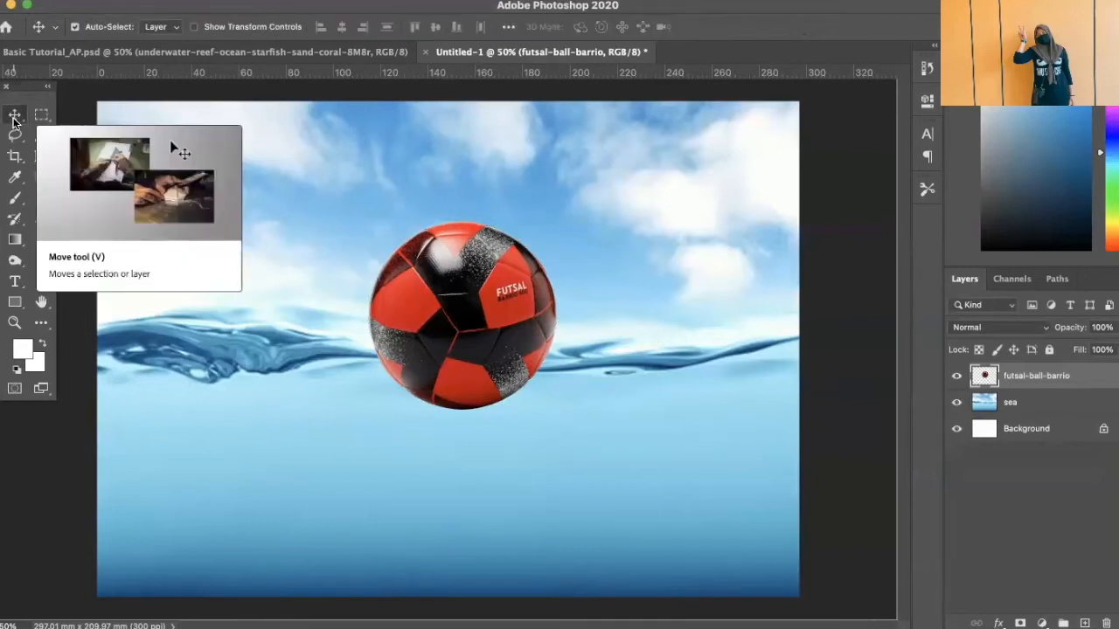
pyautogui.moveTo(459, 360); pyautogui.dragTo(549, 391)
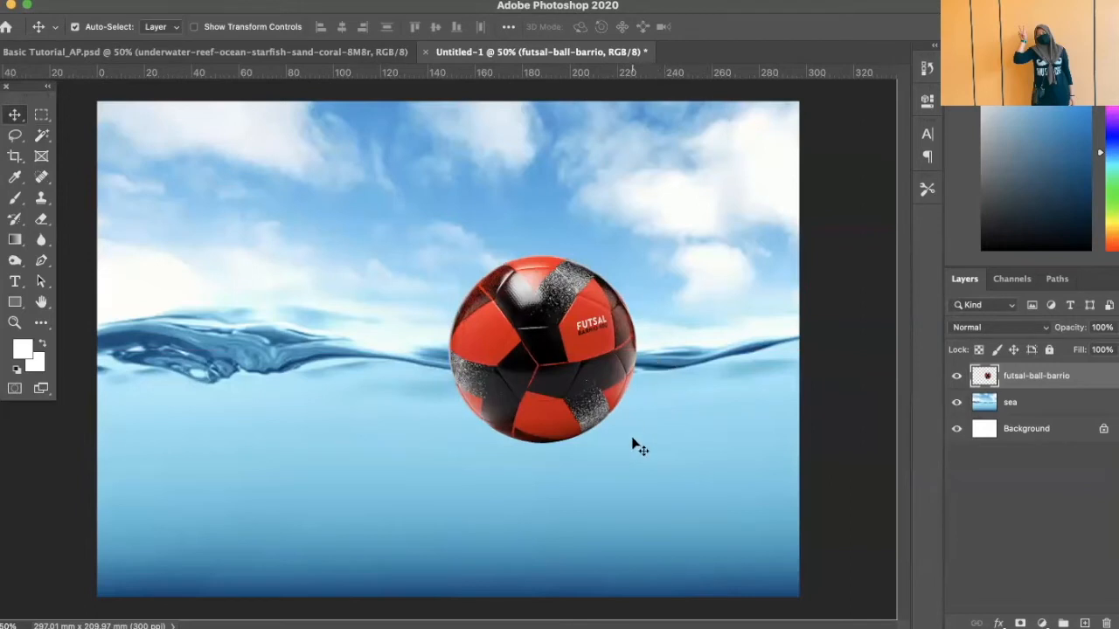
# Set up the Eraser tool with the Hard Round brush from the General Brushes
pyautogui.click(41, 202)
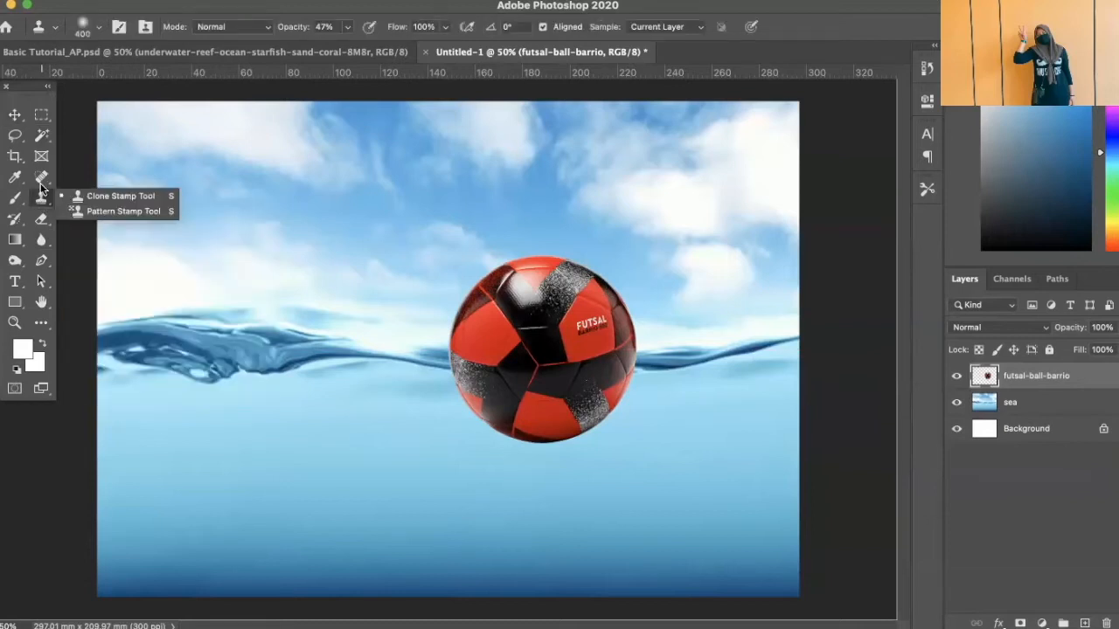
pyautogui.click(40, 219)
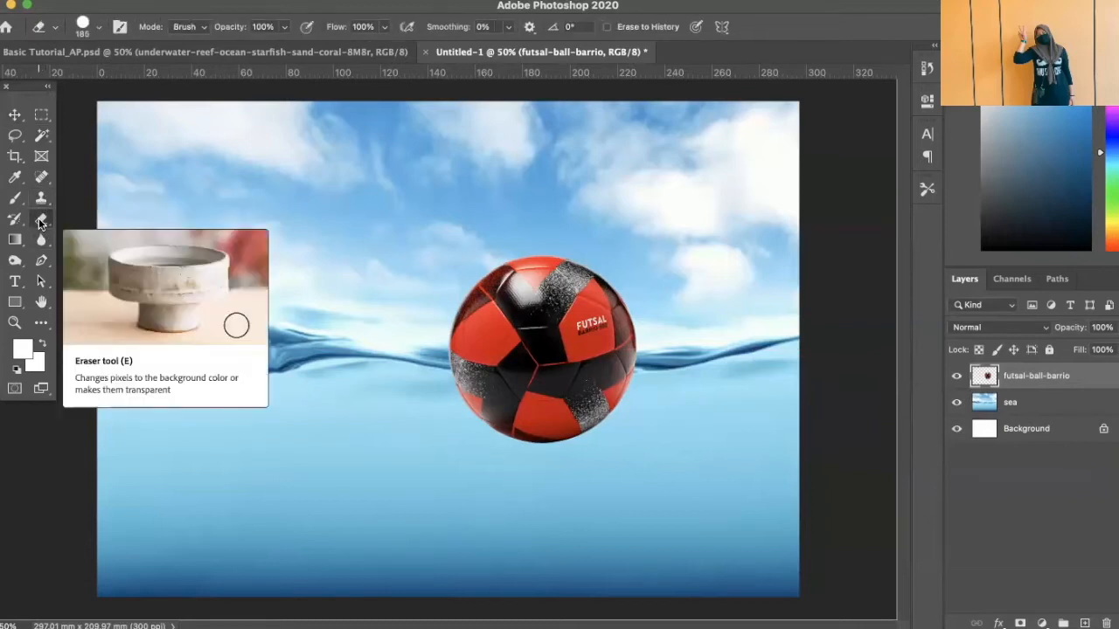
pyautogui.click(98, 27)
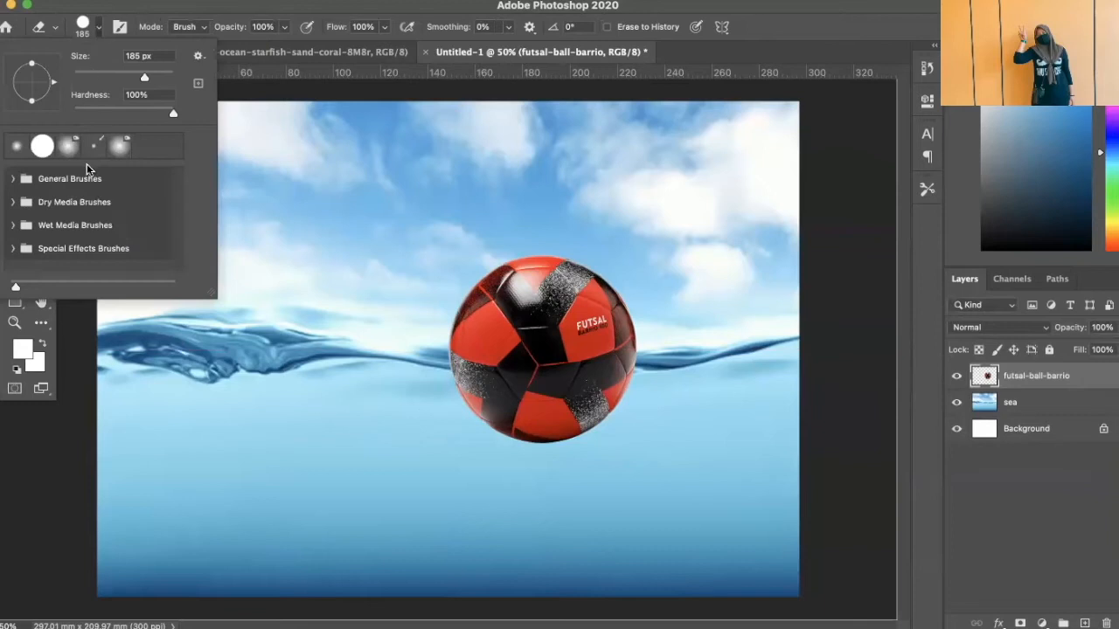
pyautogui.click(14, 179)
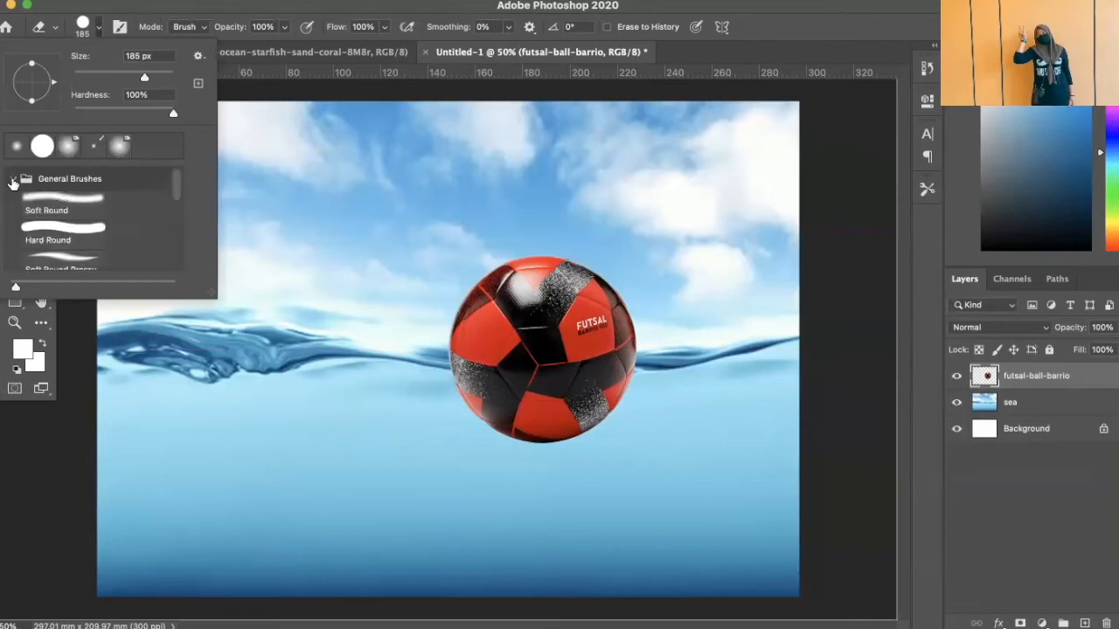
pyautogui.click(68, 236)
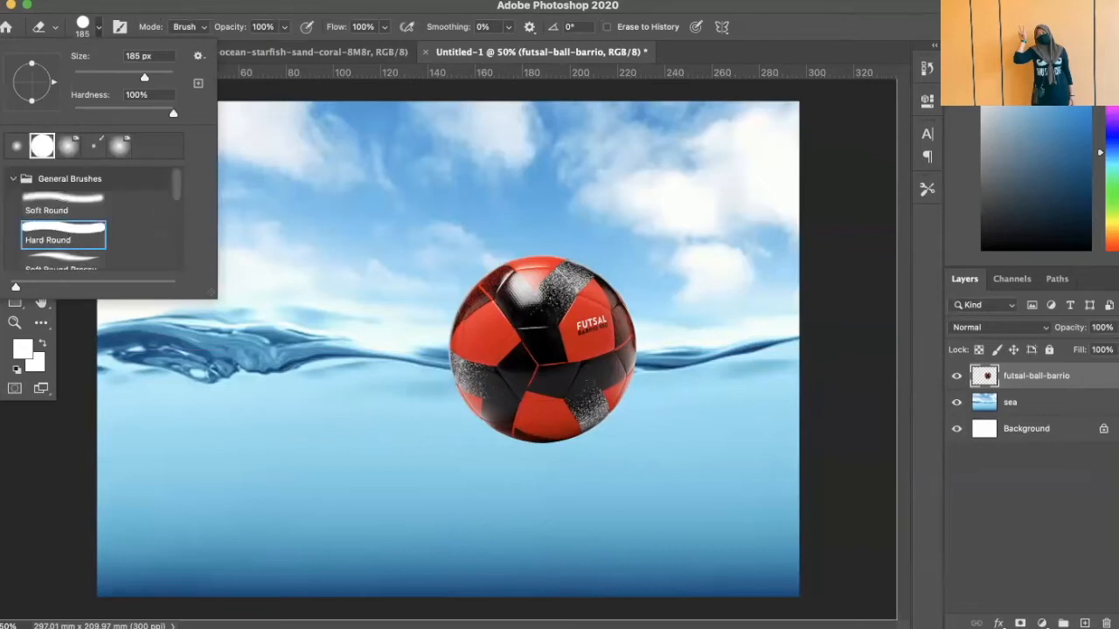
pyautogui.click(432, 7)
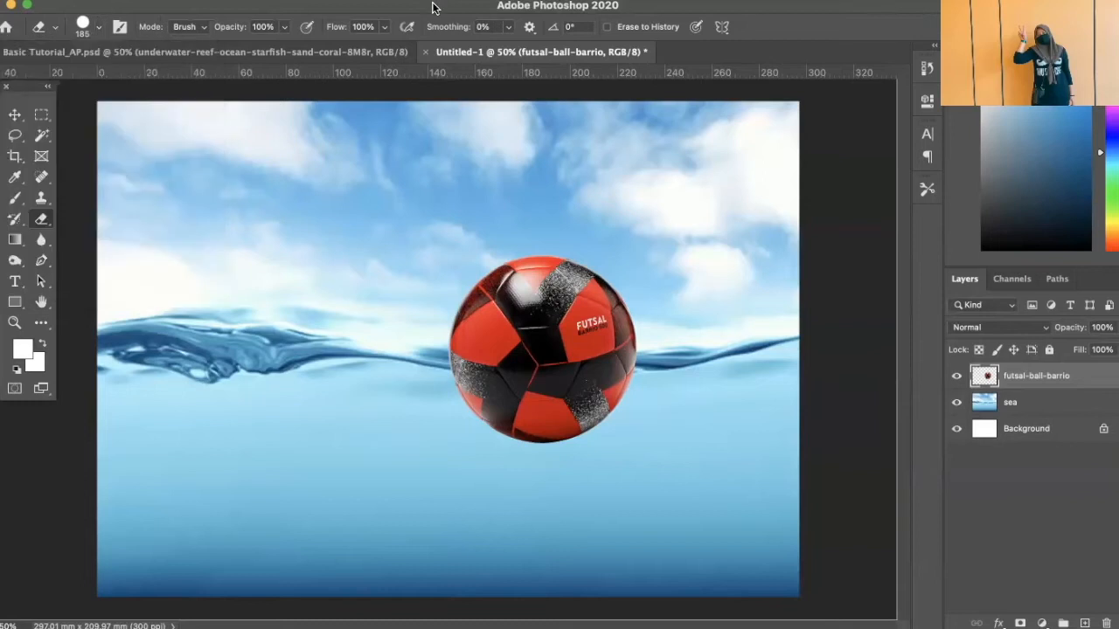
# Set the Eraser's opacity to 46% and its flow to 47%
pyautogui.click(284, 27)
pyautogui.moveTo(245, 46); pyautogui.dragTo(243, 47)
pyautogui.click(384, 29)
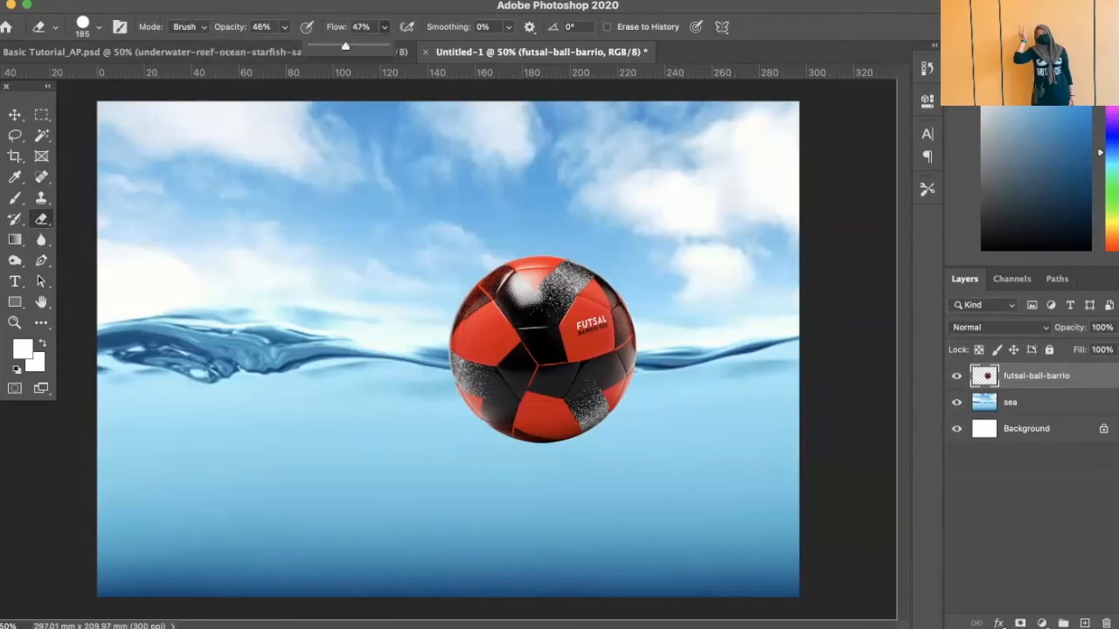
pyautogui.click(417, 6)
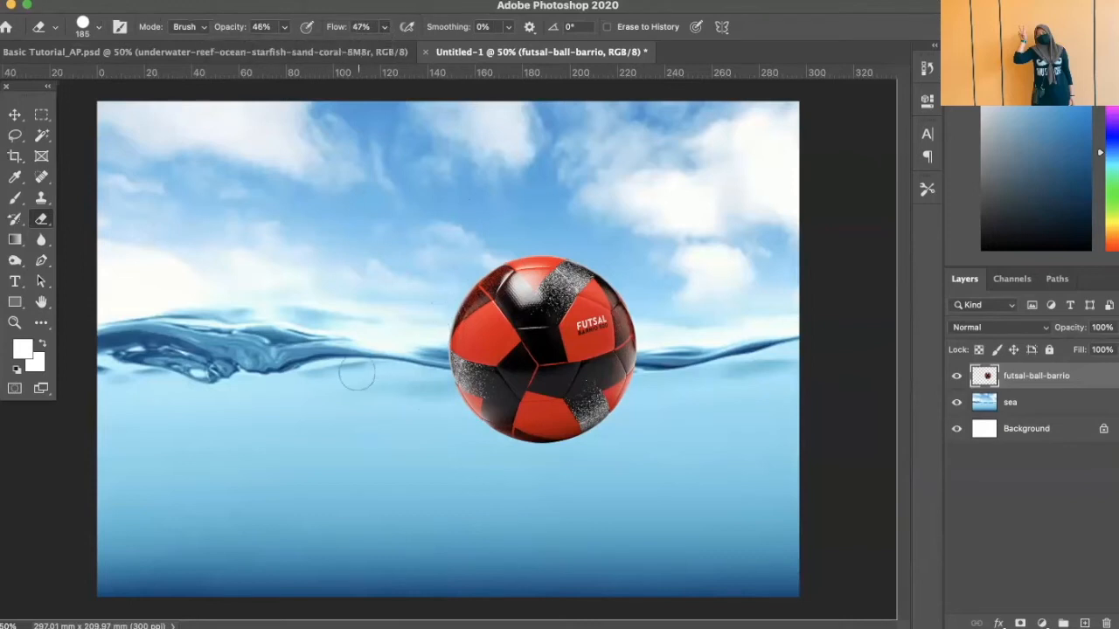
# Resize the Eraser brush to 700 px and partially erase the ball's lower half below the waterline
pyautogui.click(99, 29)
pyautogui.click(276, 13)
pyautogui.press(']')
pyautogui.press(']')
pyautogui.press(']')
pyautogui.press('[')
pyautogui.press('[')
pyautogui.press('[')
pyautogui.press('[')
pyautogui.press('[')
pyautogui.press('[')
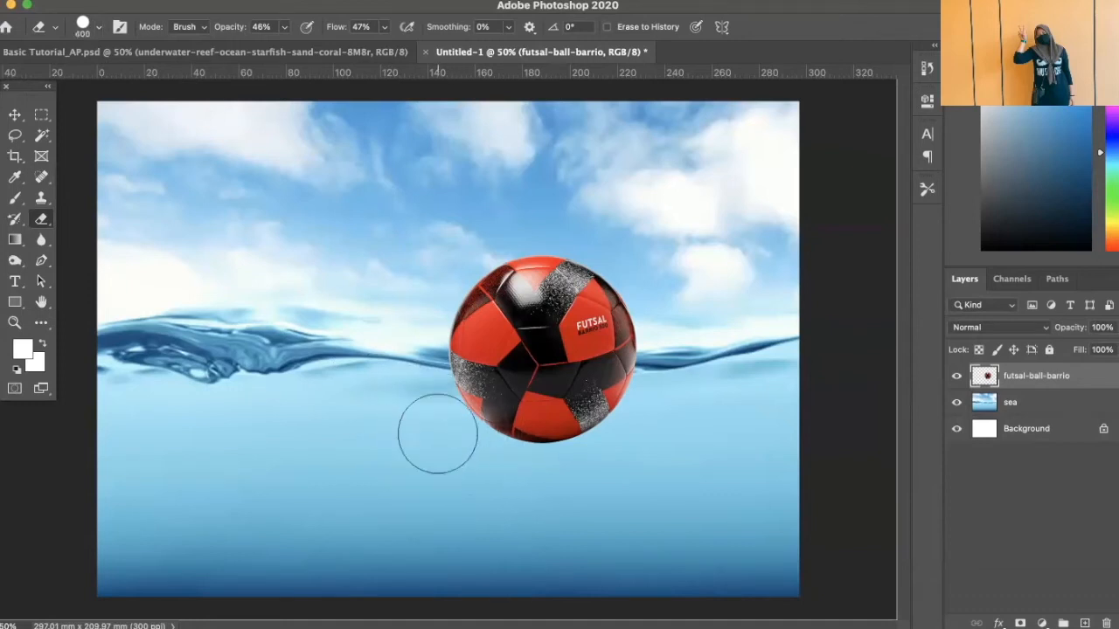
pyautogui.press(']')
pyautogui.press(']')
pyautogui.press(']')
pyautogui.press(']')
pyautogui.press(']')
pyautogui.press('[')
pyautogui.press('[')
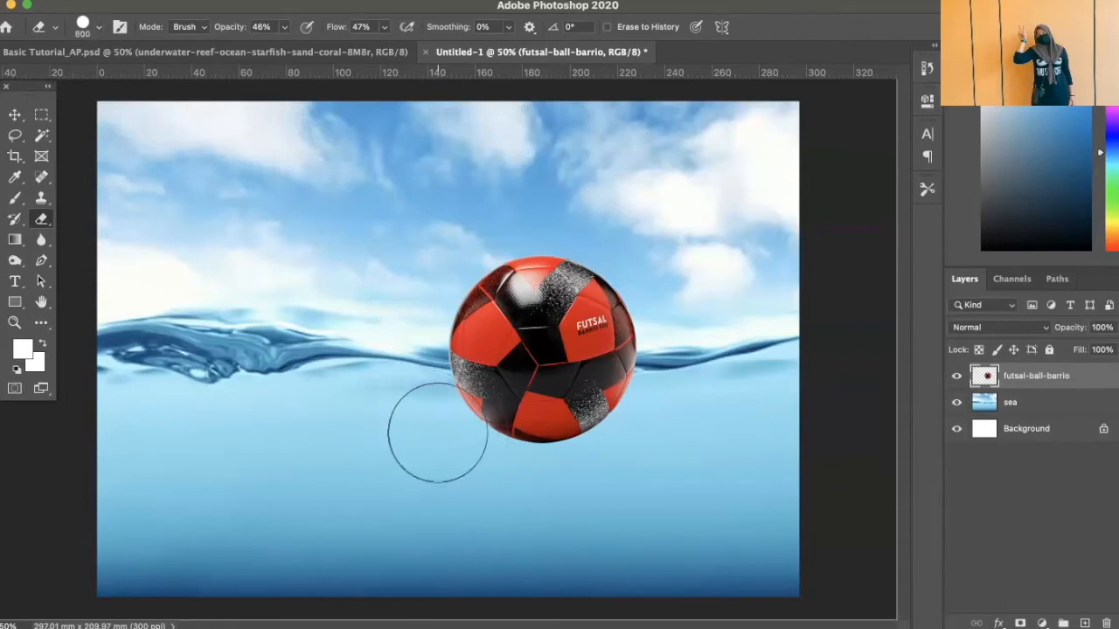
pyautogui.press(']')
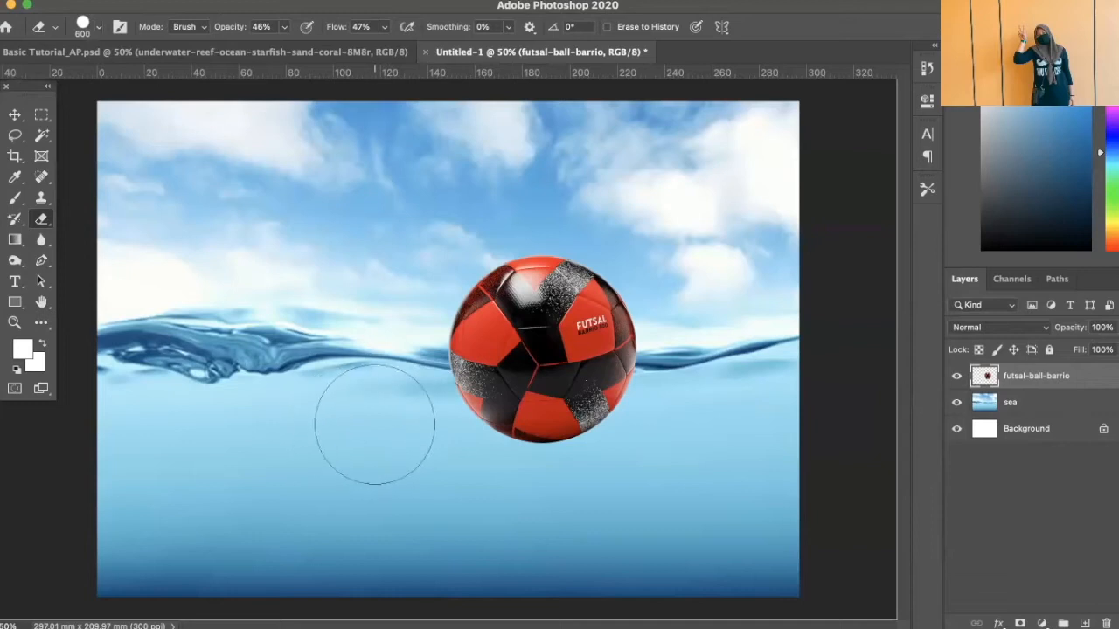
pyautogui.press(']')
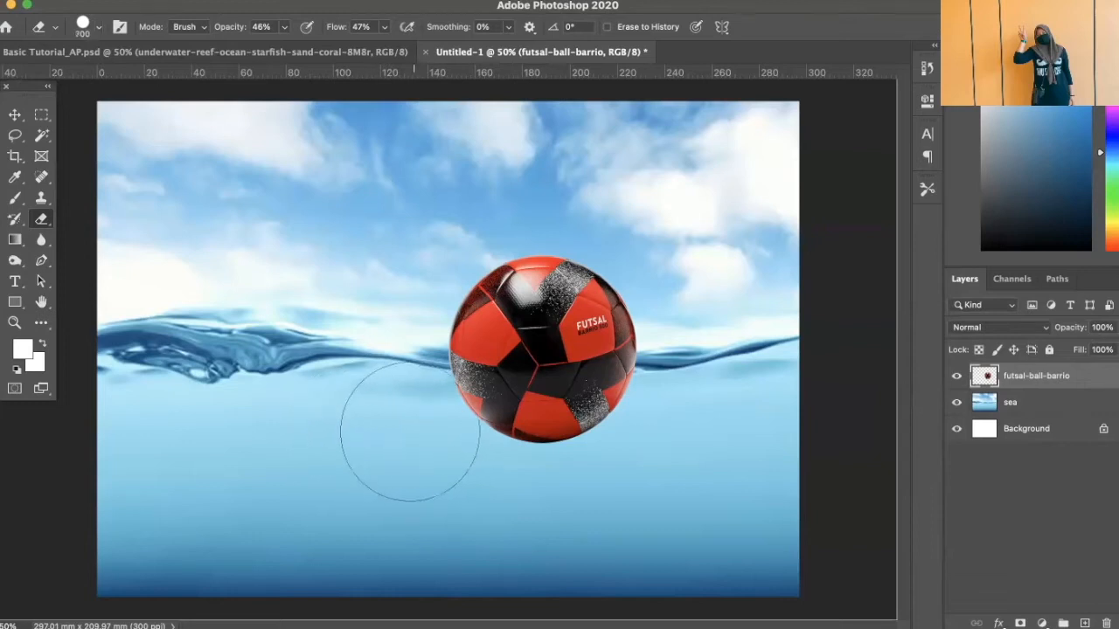
pyautogui.moveTo(415, 428)
pyautogui.mouseDown()
pyautogui.moveTo(537, 437)
pyautogui.moveTo(639, 425)
pyautogui.moveTo(687, 474)
pyautogui.mouseUp()
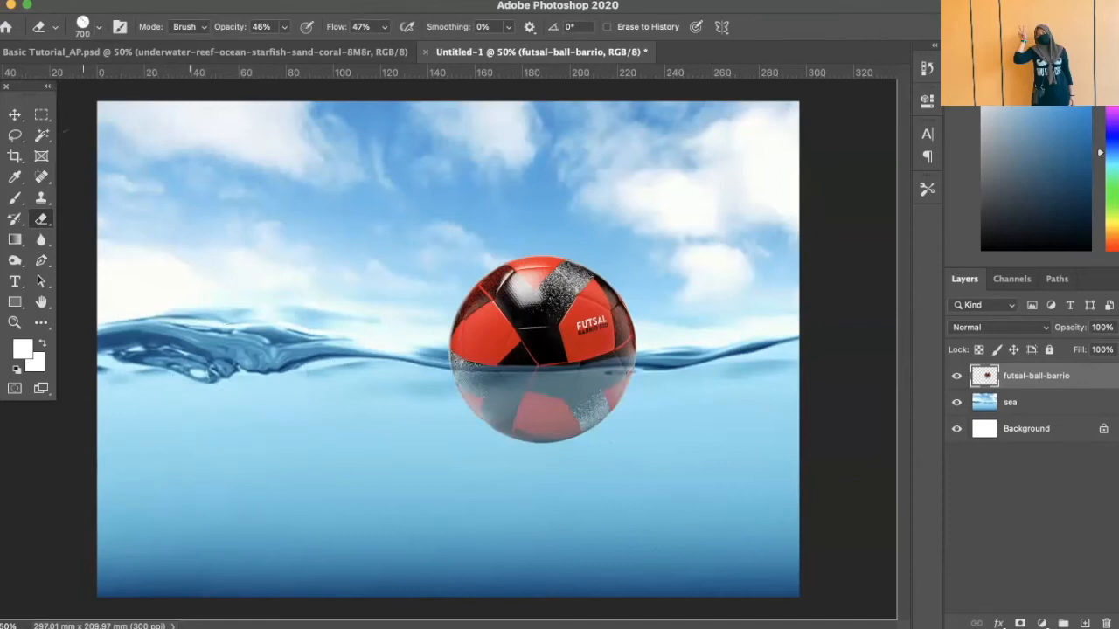
# Switch the Eraser to the Soft Round brush and fade the underside of the submerged ball
pyautogui.click(99, 27)
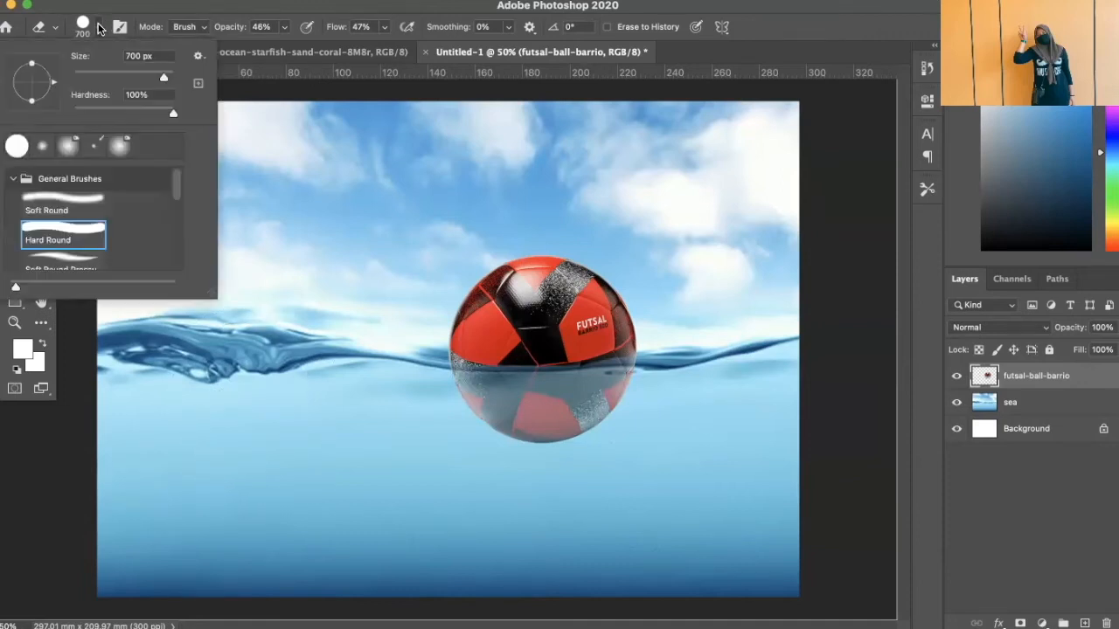
pyautogui.click(66, 206)
pyautogui.click(409, 14)
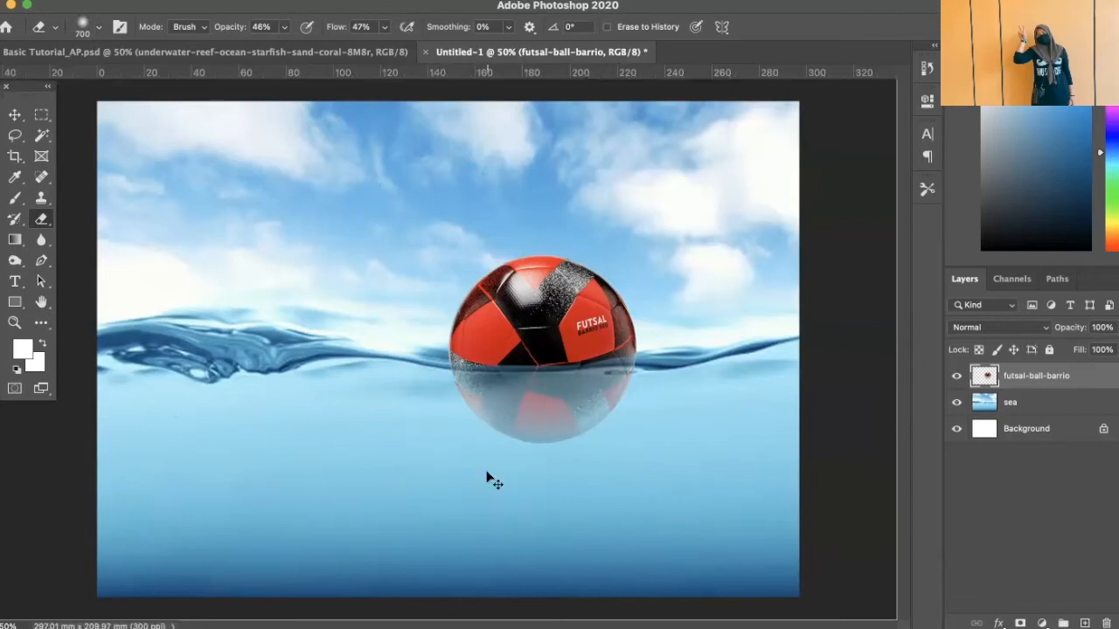
# Reduce the soft Eraser to about 25 px and blend the ball's edge into the water along the waterline
pyautogui.hotkey('ctrl', '+')
pyautogui.hotkey('ctrl', '+')
pyautogui.hotkey('ctrl', '+')
pyautogui.moveTo(629, 431)
pyautogui.mouseDown()
pyautogui.moveTo(543, 428)
pyautogui.moveTo(527, 415)
pyautogui.mouseUp()
pyautogui.press('[')
pyautogui.press('[')
pyautogui.press('[')
pyautogui.press('[')
pyautogui.press('[')
pyautogui.press('[')
pyautogui.press('[')
pyautogui.press('[')
pyautogui.press('[')
pyautogui.press('[')
pyautogui.press('[')
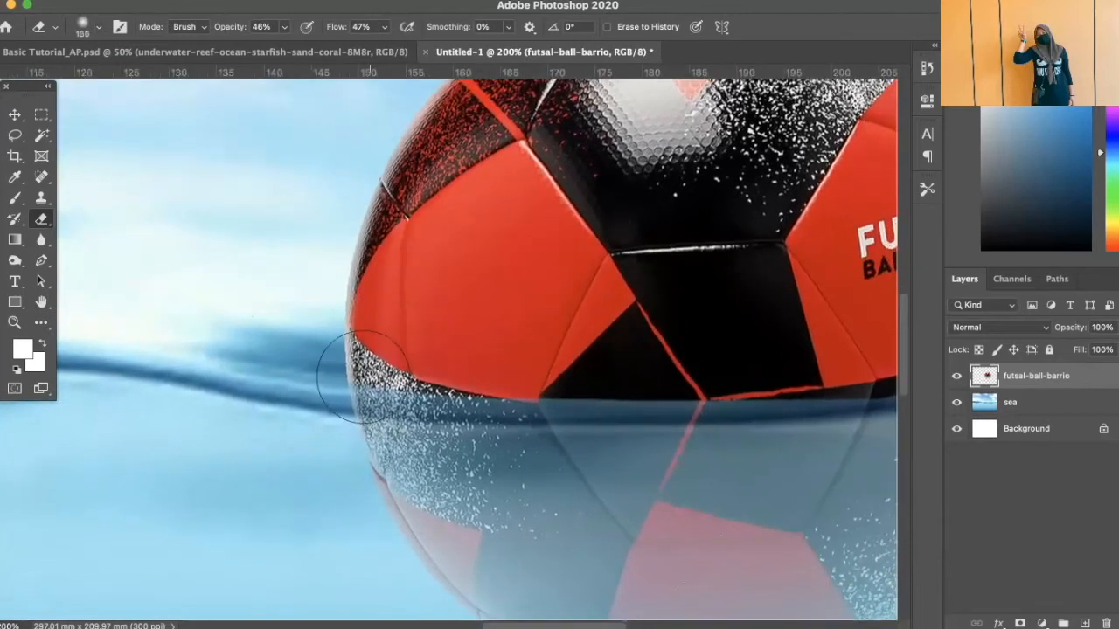
pyautogui.press('[')
pyautogui.press('[')
pyautogui.press('[')
pyautogui.press('[')
pyautogui.press('[')
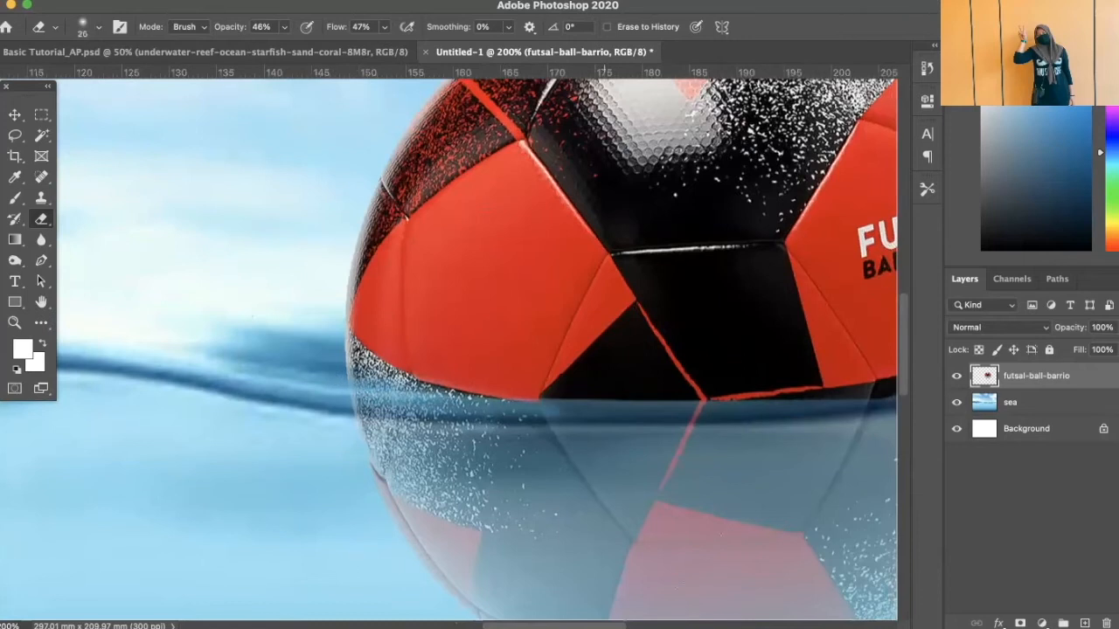
pyautogui.moveTo(660, 402); pyautogui.dragTo(280, 415)
pyautogui.moveTo(691, 425)
pyautogui.mouseDown()
pyautogui.moveTo(375, 382)
pyautogui.moveTo(544, 424)
pyautogui.mouseUp()
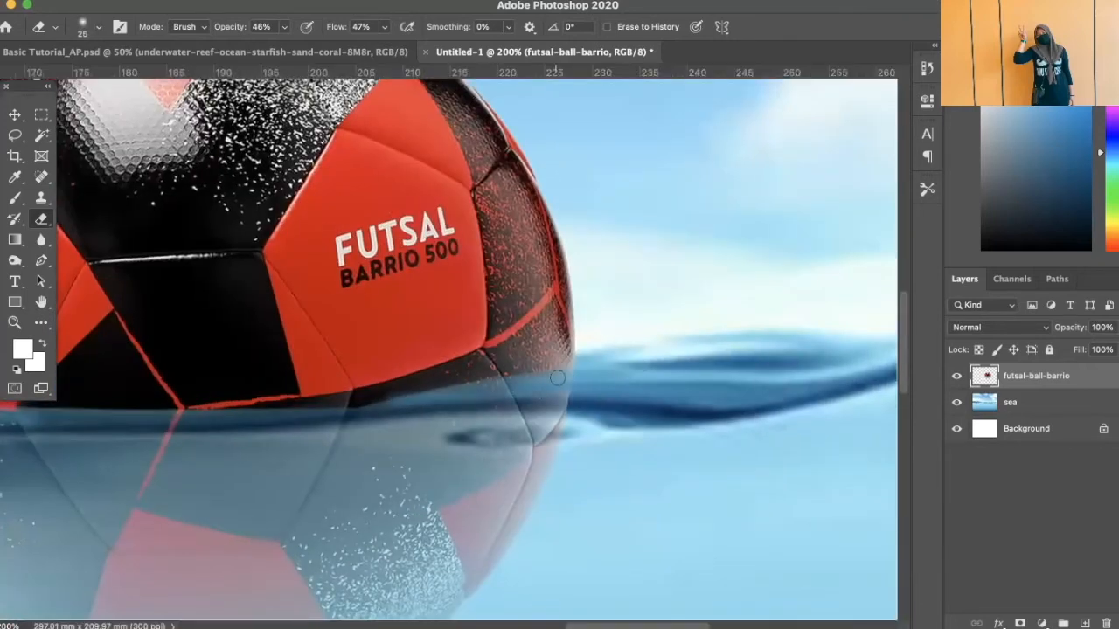
pyautogui.moveTo(651, 313); pyautogui.dragTo(875, 286)
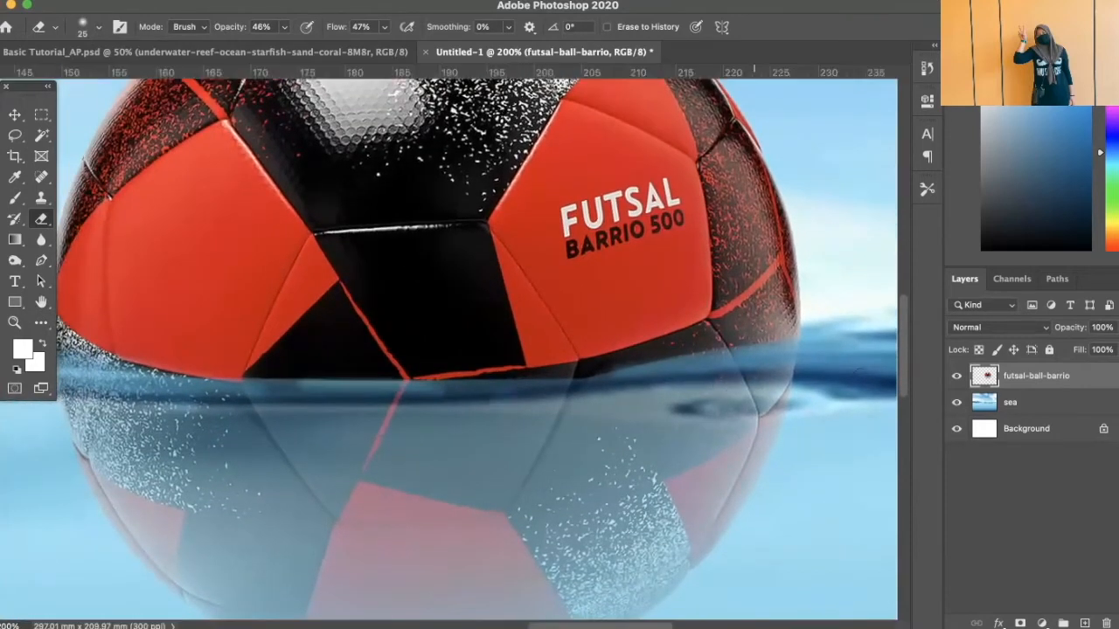
# Enlarge the soft Eraser to 125 px and fade the submerged part of the ball just below the waterline
pyautogui.press('super+minus')
pyautogui.press('super+minus')
pyautogui.press('super+minus')
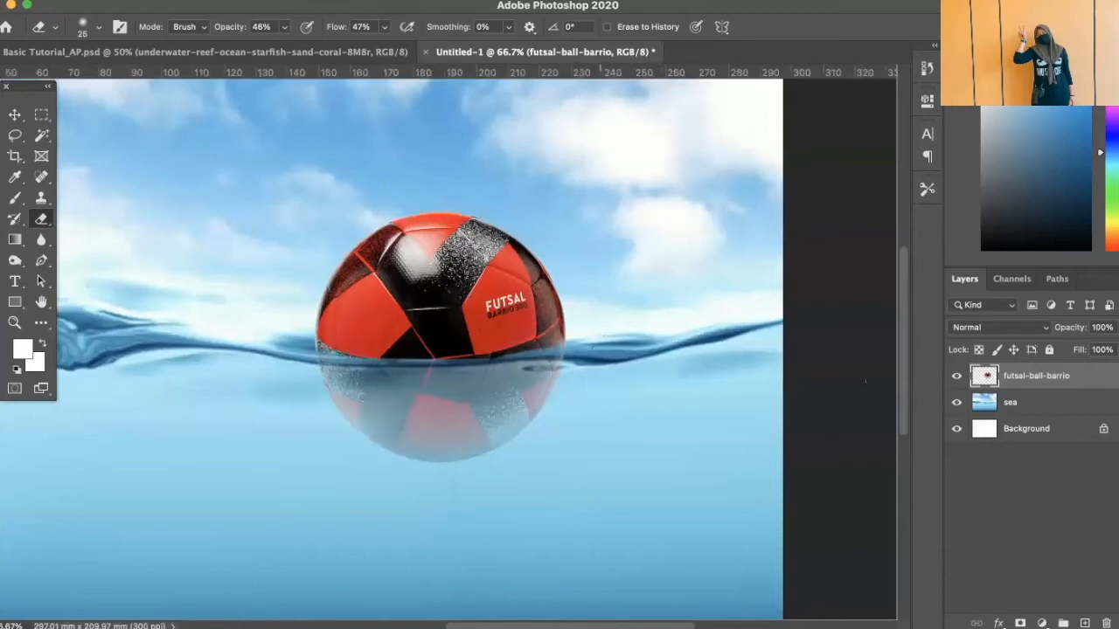
pyautogui.press(']')
pyautogui.press(']')
pyautogui.press(']')
pyautogui.press(']')
pyautogui.press(']')
pyautogui.press(']')
pyautogui.press(']')
pyautogui.press(']')
pyautogui.moveTo(300, 387)
pyautogui.mouseDown()
pyautogui.moveTo(360, 388)
pyautogui.moveTo(294, 395)
pyautogui.moveTo(432, 405)
pyautogui.moveTo(550, 378)
pyautogui.mouseUp()
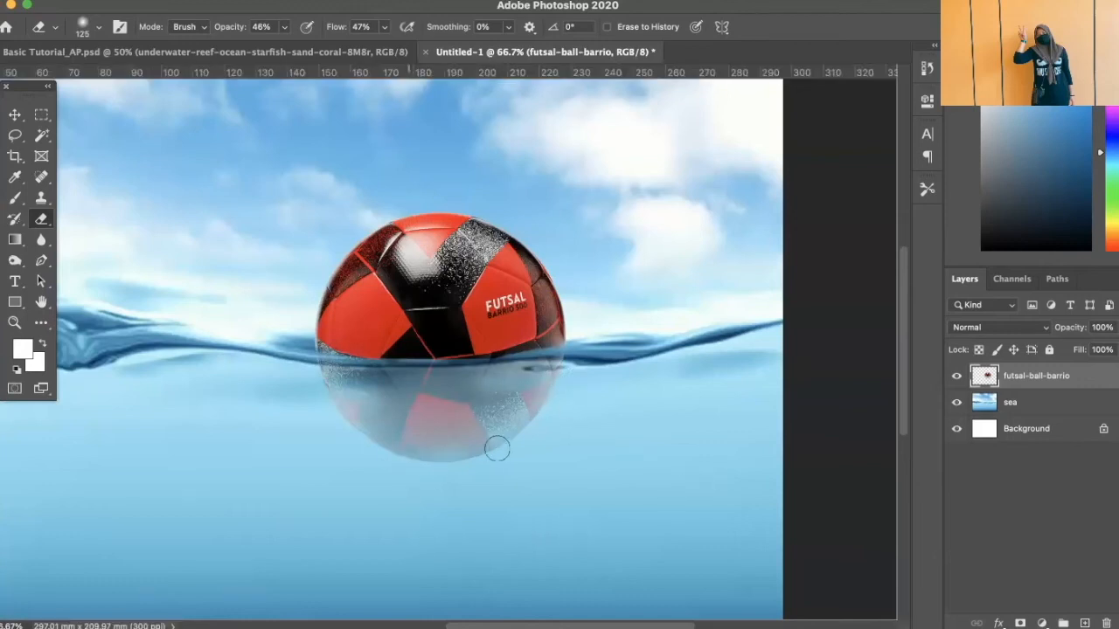
pyautogui.hotkey('ctrl', '-')
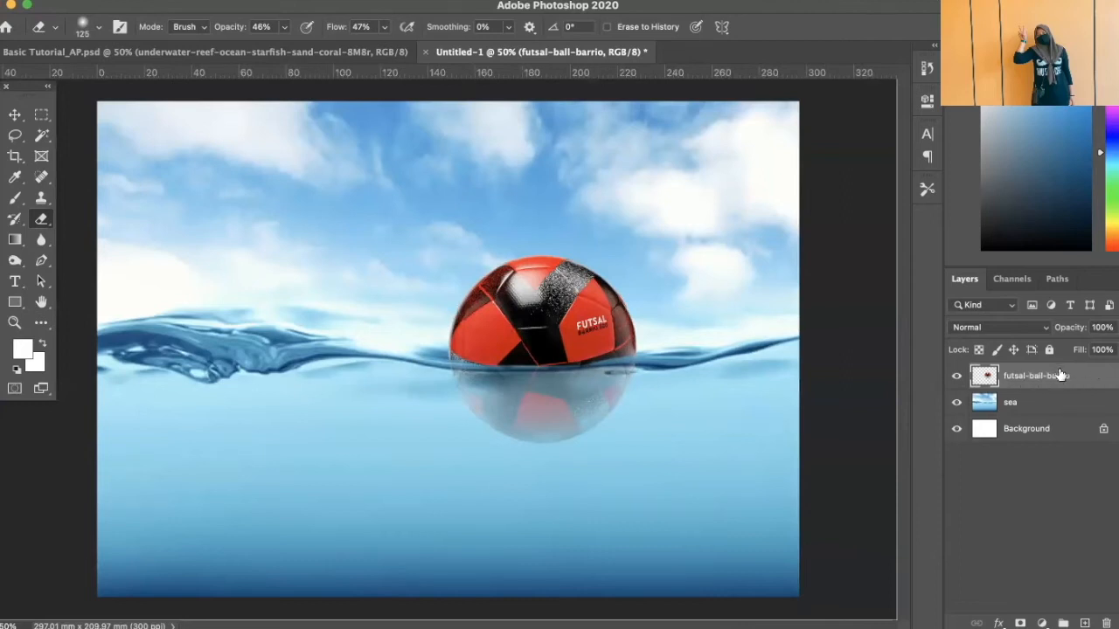
# Adjust the futsal-ball-barrio layer's Hue/Saturation to hue -2, saturation -31 and lightness 0
pyautogui.click(1072, 403)
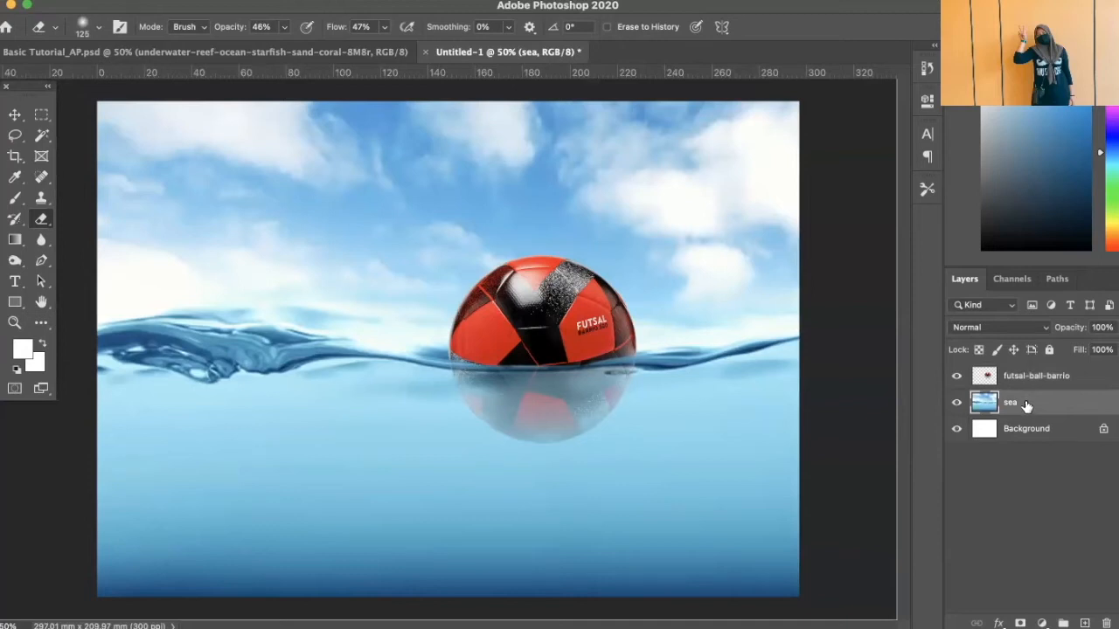
pyautogui.click(1050, 377)
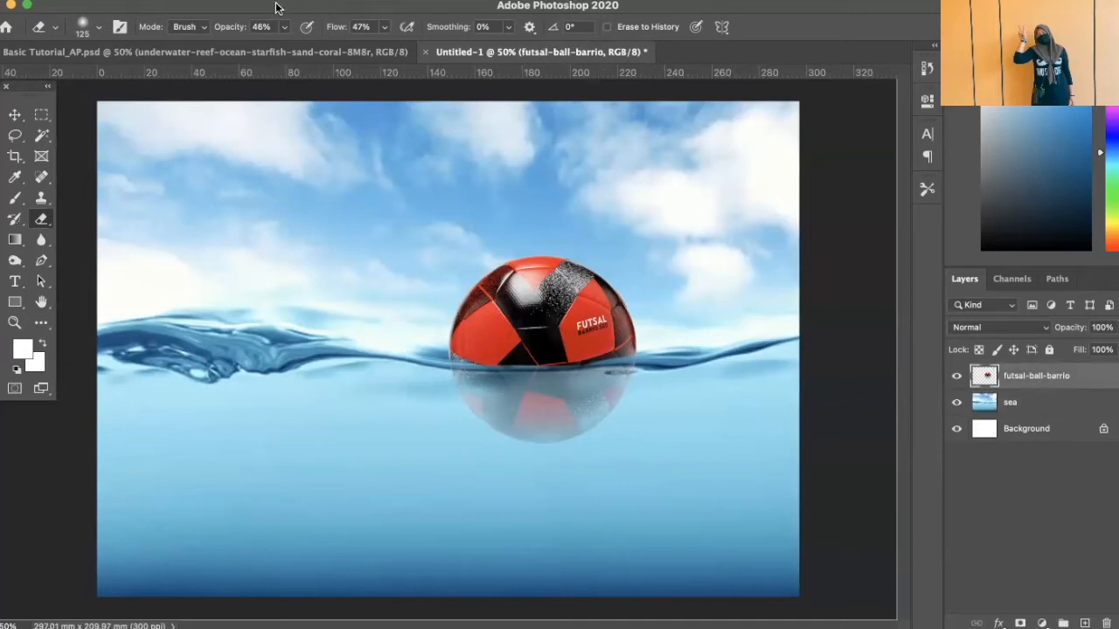
pyautogui.click(210, 2)
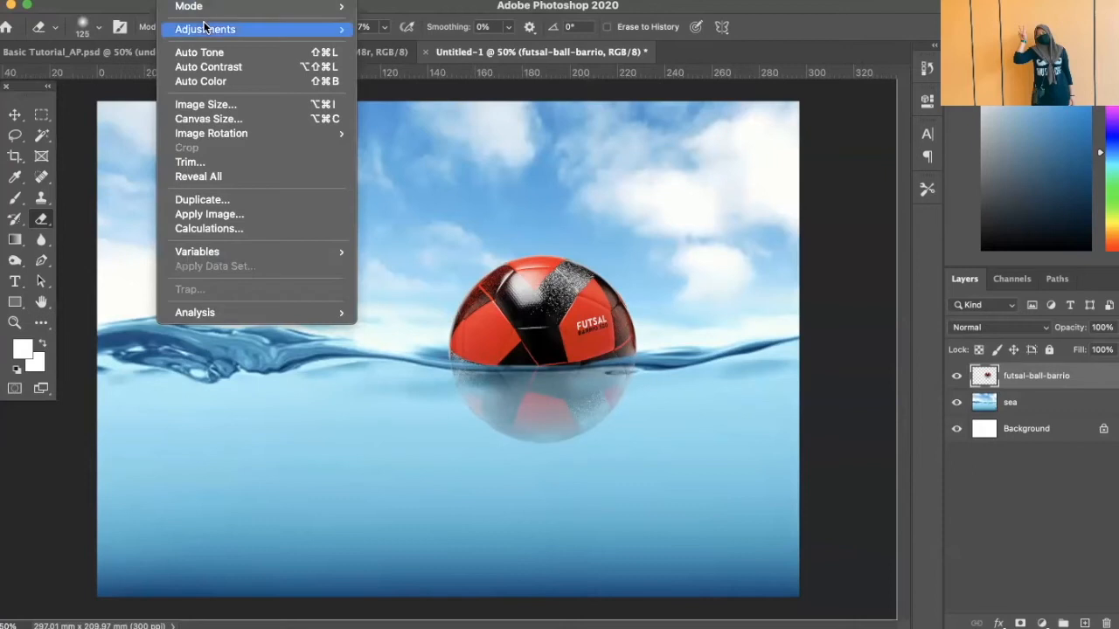
pyautogui.moveTo(208, 32)
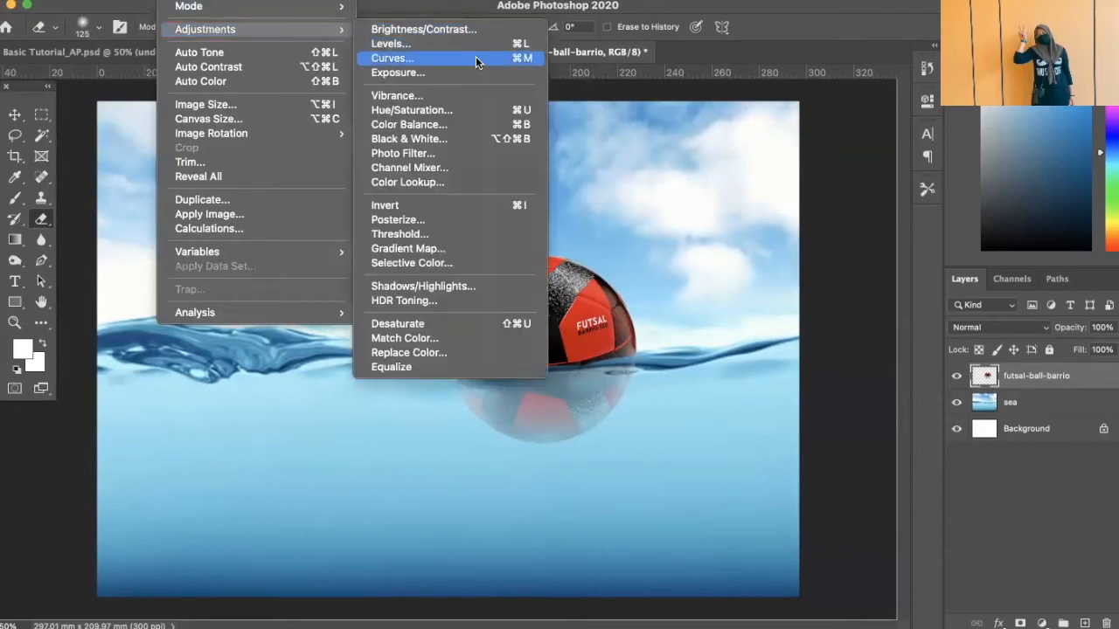
pyautogui.click(474, 110)
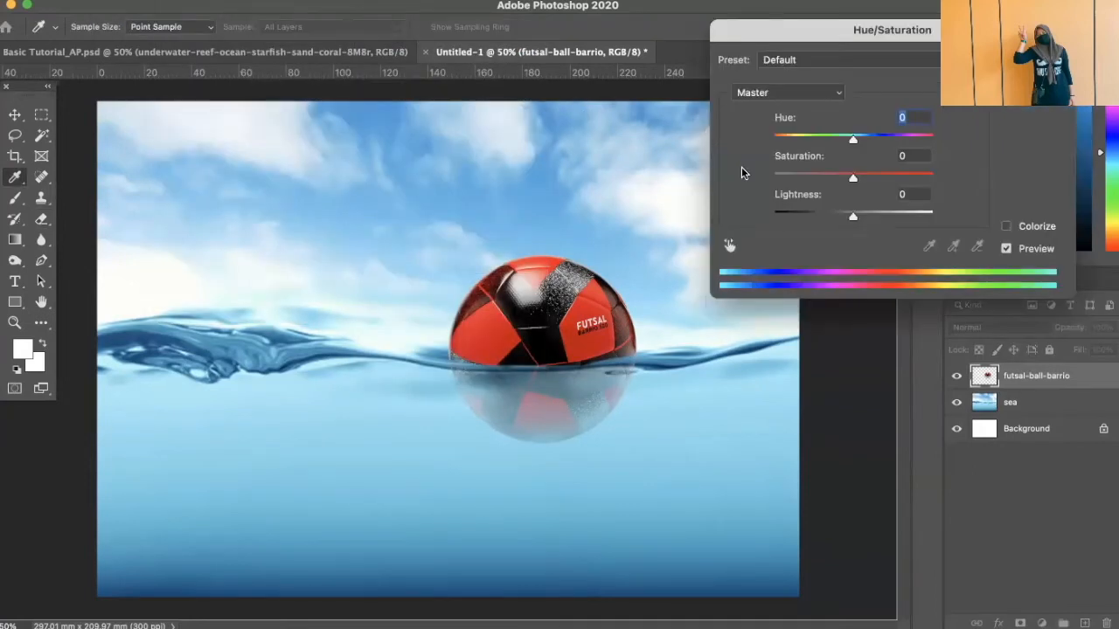
pyautogui.moveTo(964, 36); pyautogui.dragTo(925, 201)
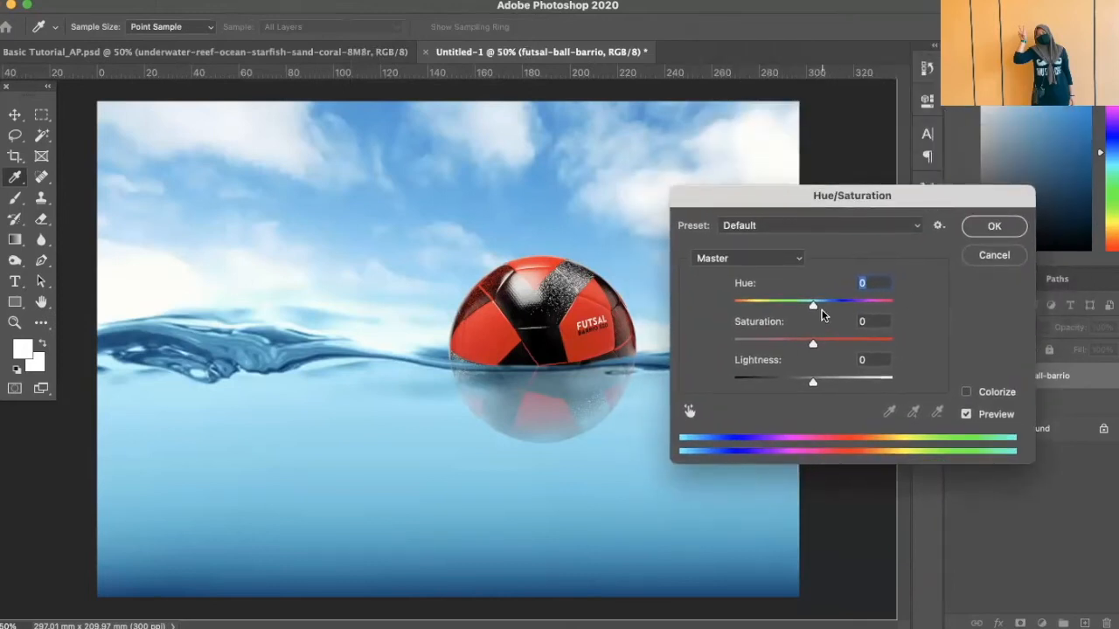
pyautogui.moveTo(813, 306)
pyautogui.mouseDown()
pyautogui.moveTo(837, 307)
pyautogui.moveTo(791, 308)
pyautogui.moveTo(870, 322)
pyautogui.moveTo(749, 304)
pyautogui.moveTo(824, 307)
pyautogui.moveTo(811, 314)
pyautogui.mouseUp()
pyautogui.moveTo(813, 347); pyautogui.dragTo(788, 347)
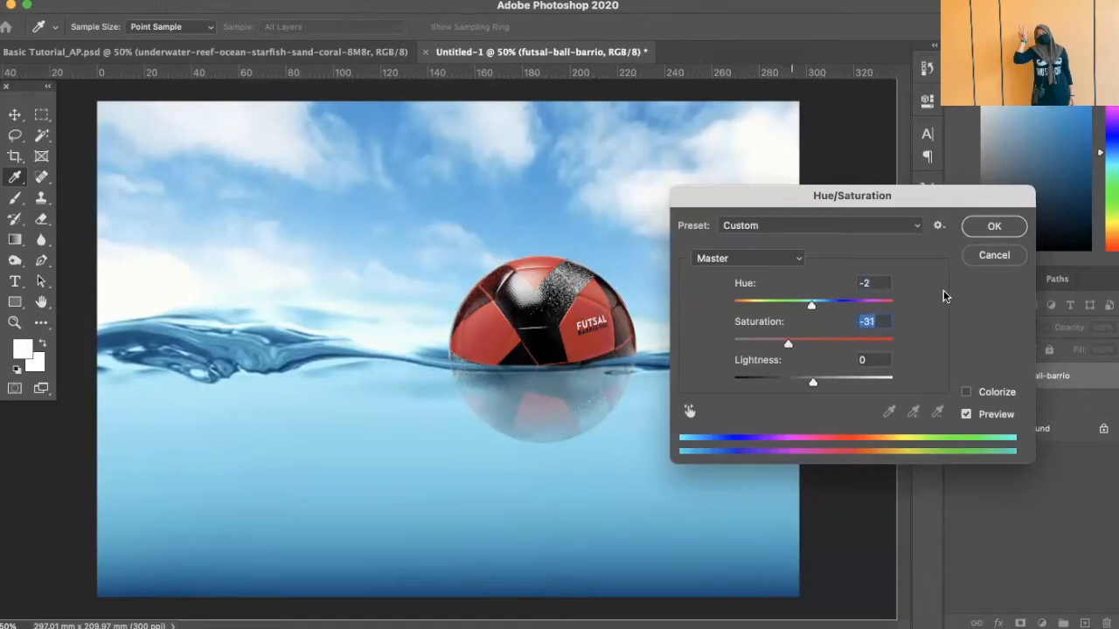
pyautogui.moveTo(813, 383)
pyautogui.mouseDown()
pyautogui.moveTo(787, 382)
pyautogui.moveTo(848, 379)
pyautogui.moveTo(814, 381)
pyautogui.mouseUp()
pyautogui.write('0')
# Compare the ball with and without the Hue/Saturation preview, apply the adjustment, and return to the Eraser
pyautogui.click(966, 416)
pyautogui.click(966, 415)
pyautogui.click(966, 415)
pyautogui.click(966, 416)
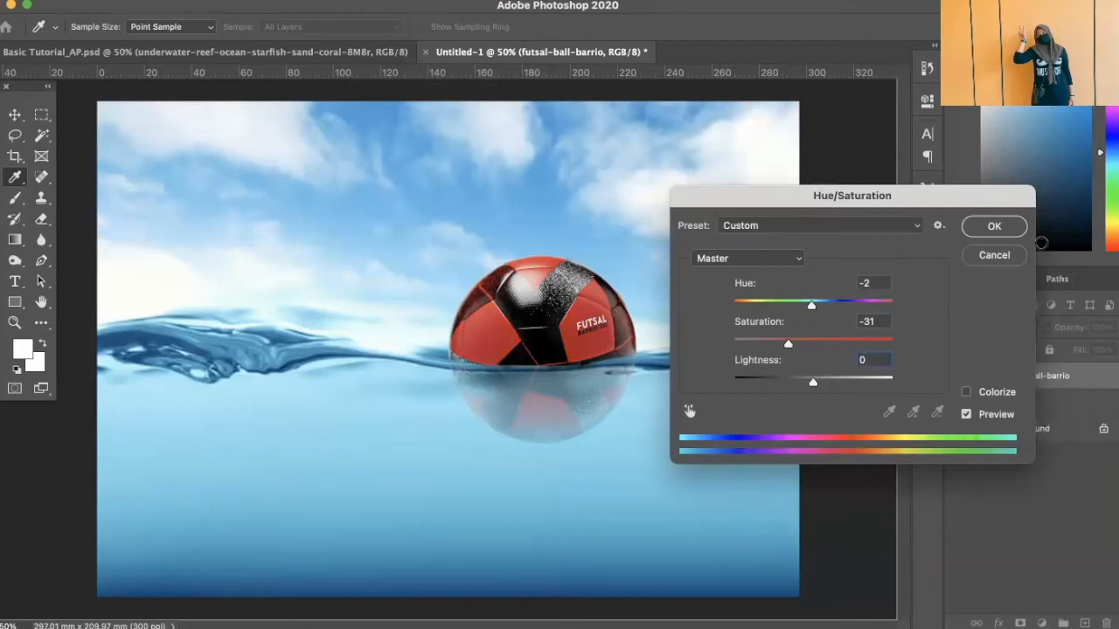
pyautogui.click(994, 227)
pyautogui.press('e')
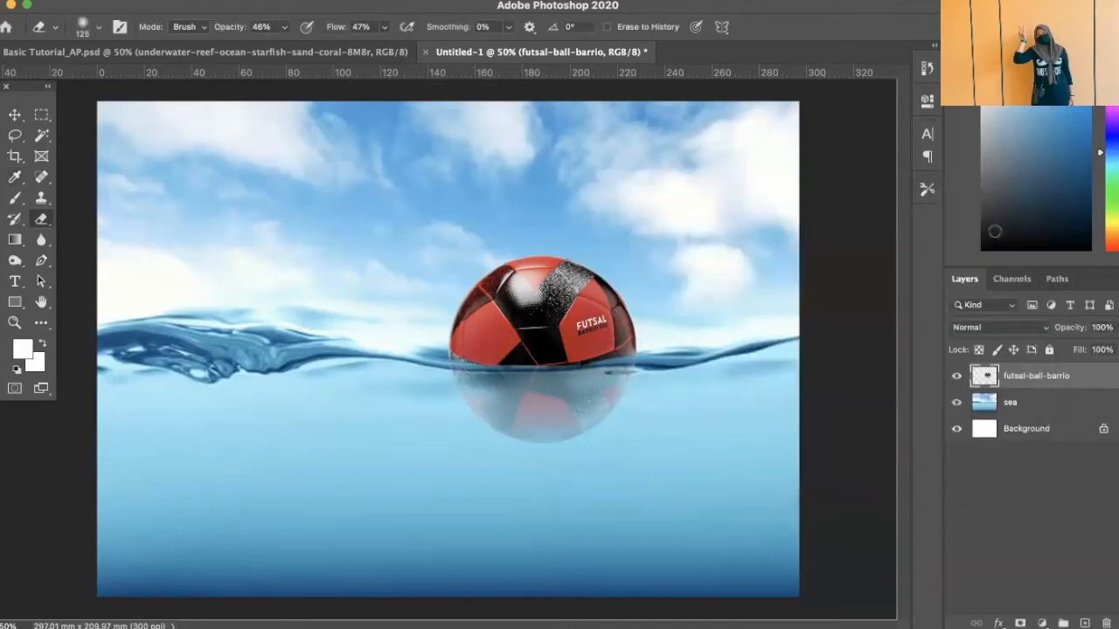
# Reduce the sea layer's saturation to -17 in Hue/Saturation, shift its hue slightly, apply the adjustment, and return to the Eraser
pyautogui.click(1021, 402)
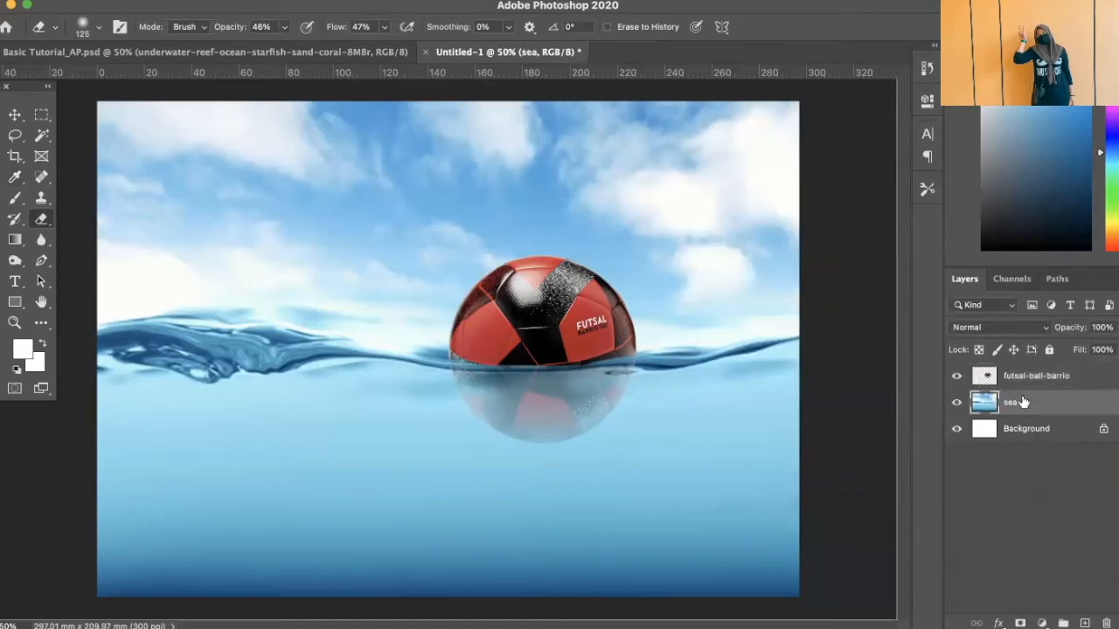
pyautogui.click(173, 2)
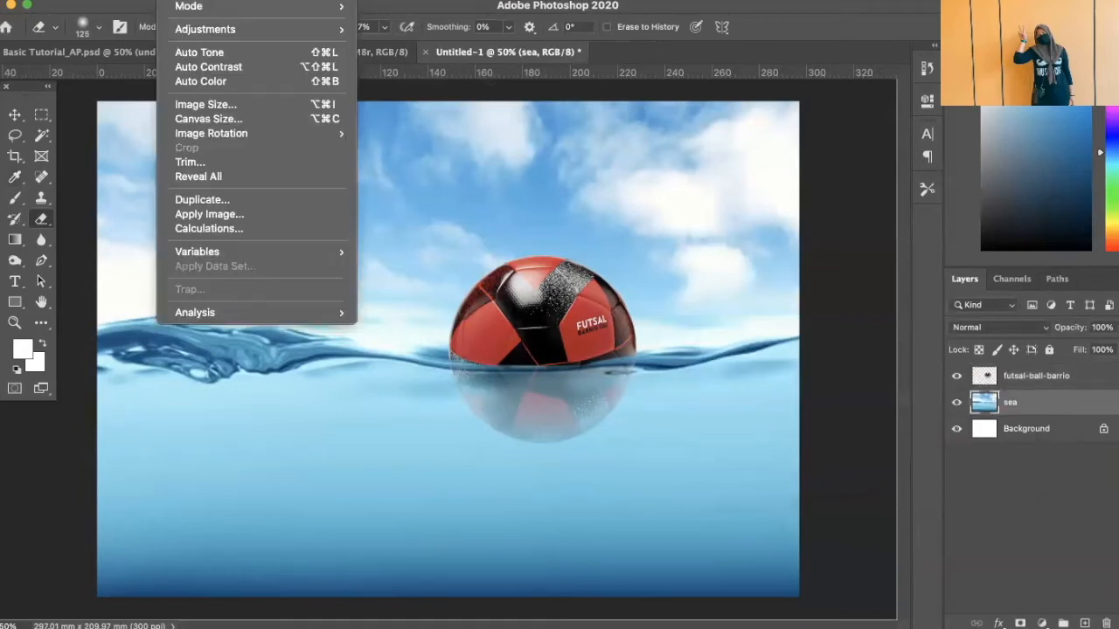
pyautogui.moveTo(232, 29)
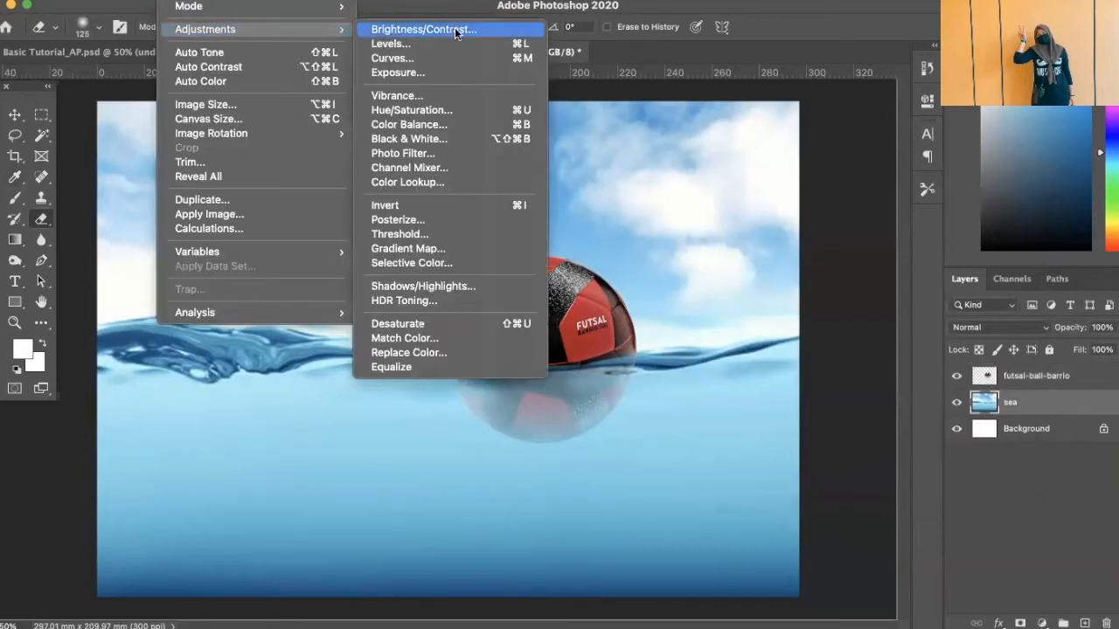
pyautogui.click(465, 110)
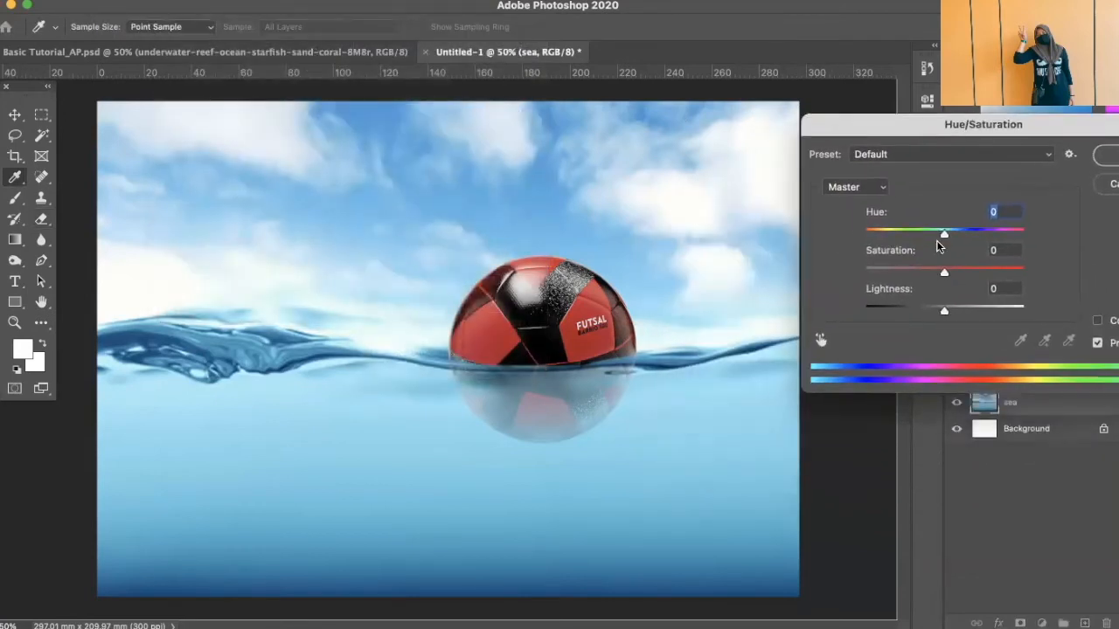
pyautogui.moveTo(941, 275); pyautogui.dragTo(927, 275)
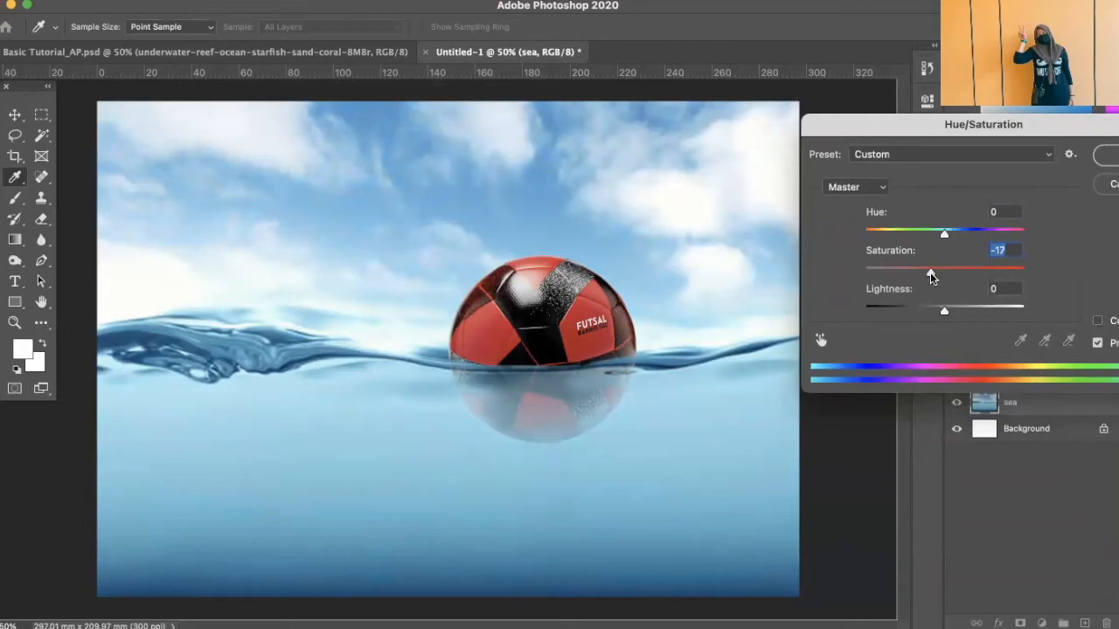
pyautogui.click(944, 235)
pyautogui.moveTo(944, 235)
pyautogui.mouseDown()
pyautogui.moveTo(933, 232)
pyautogui.moveTo(941, 237)
pyautogui.mouseUp()
pyautogui.moveTo(1034, 131); pyautogui.dragTo(958, 163)
pyautogui.click(1050, 190)
pyautogui.press('e')
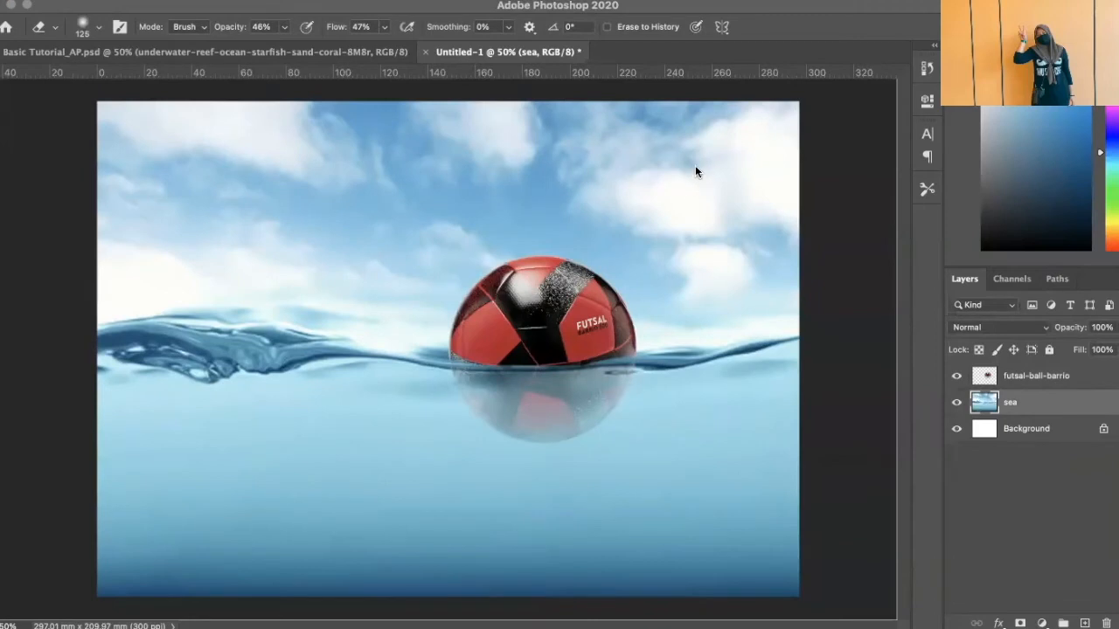
# Place the Rock-climbing-FB image in the composite and rename the futsal-ball-barrio layer as ball
pyautogui.moveTo(701, 172); pyautogui.dragTo(250, 259)
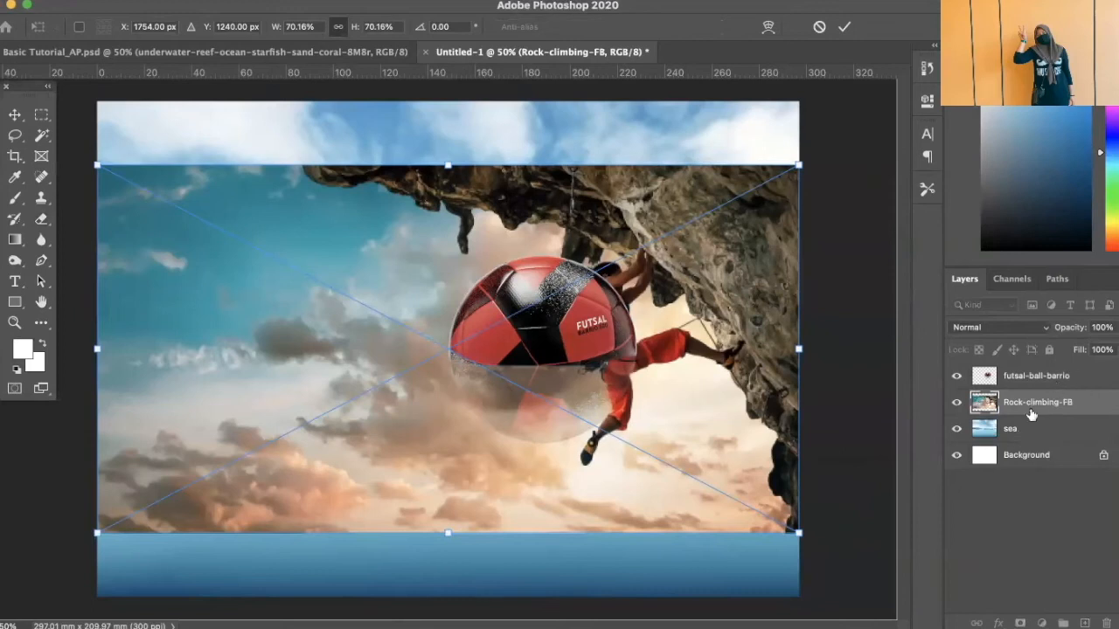
pyautogui.doubleClick(1049, 375)
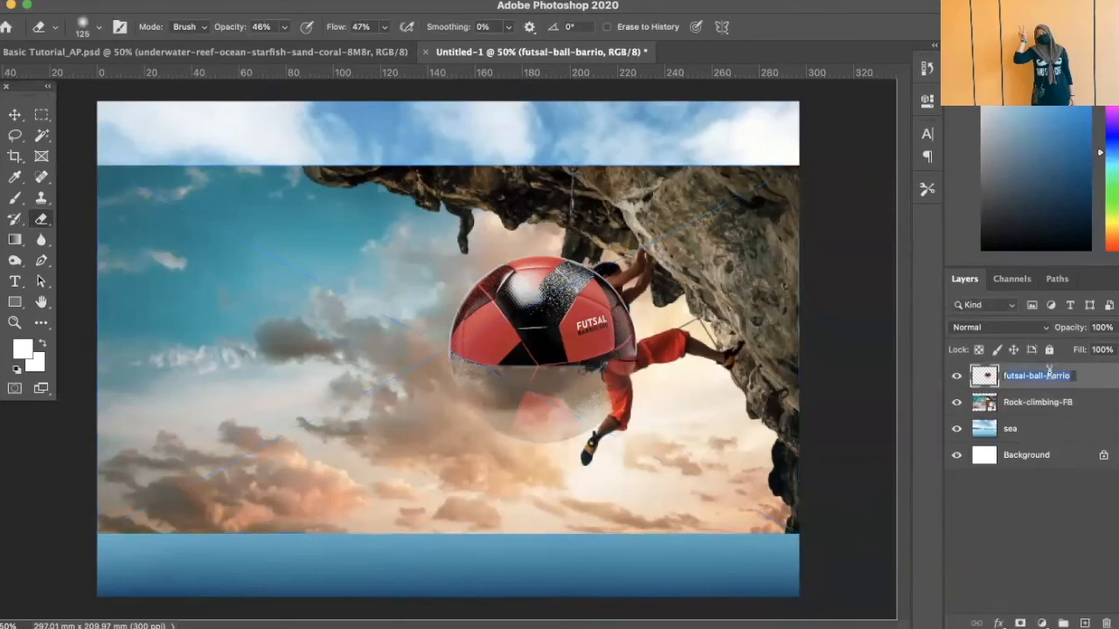
pyautogui.write('ball')
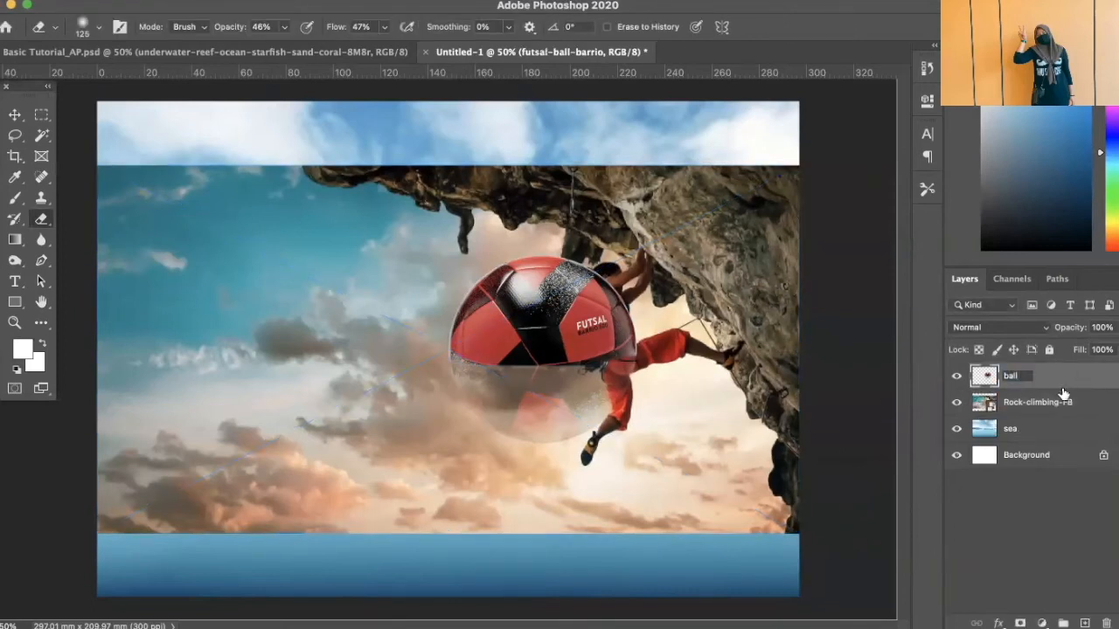
pyautogui.press('Return')
# Move the Rock-climbing-FB layer above the ball layer and rasterize it
pyautogui.moveTo(1049, 404); pyautogui.dragTo(1046, 376)
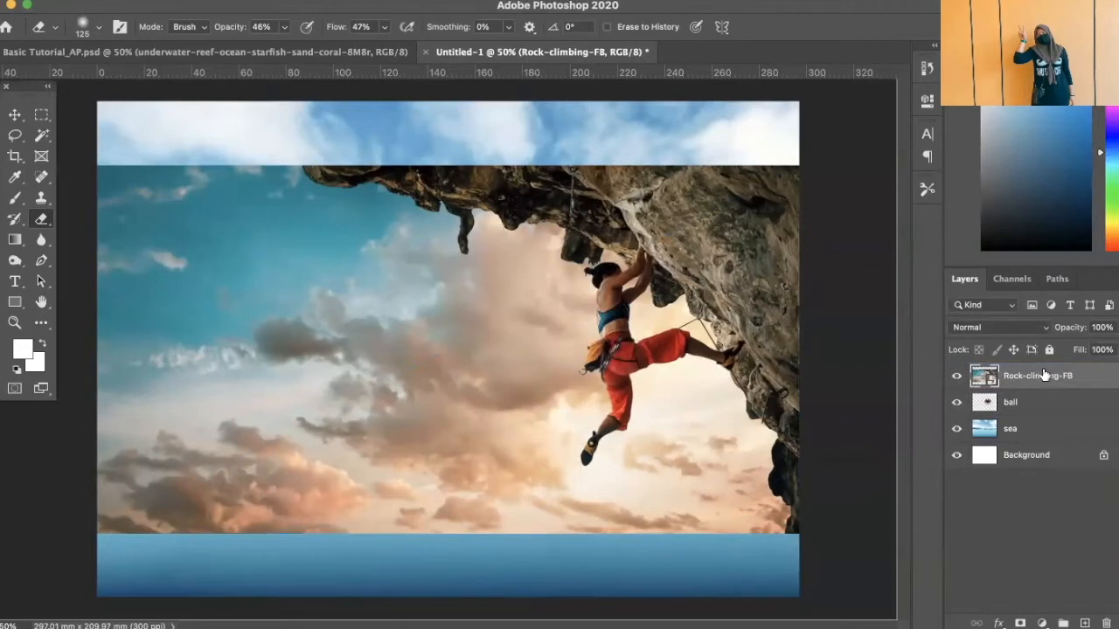
pyautogui.rightClick(1072, 376)
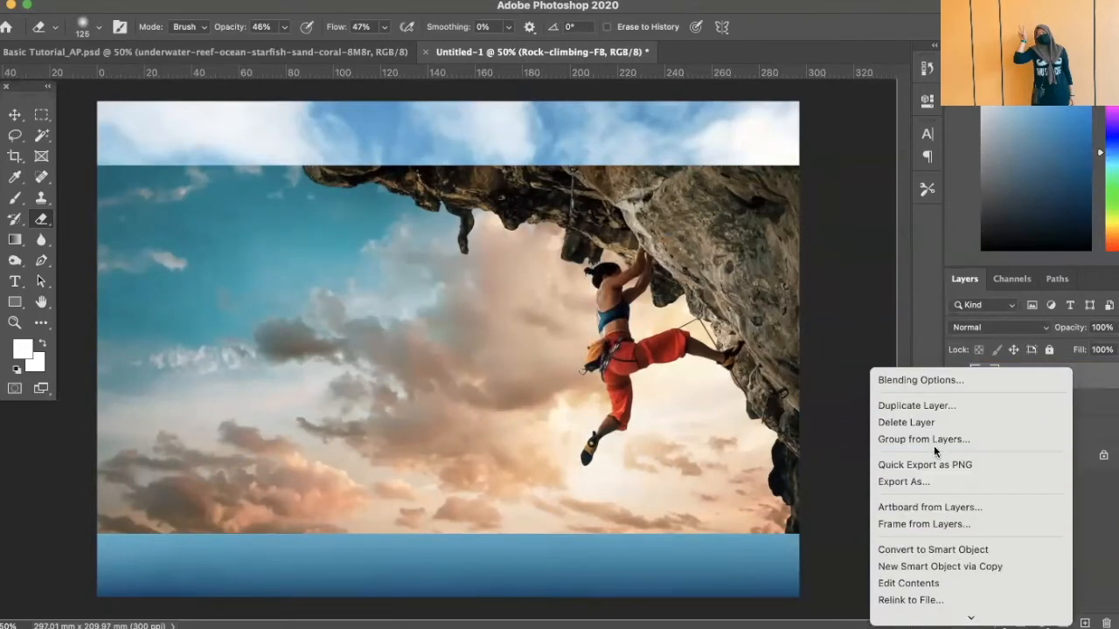
pyautogui.moveTo(932, 617)
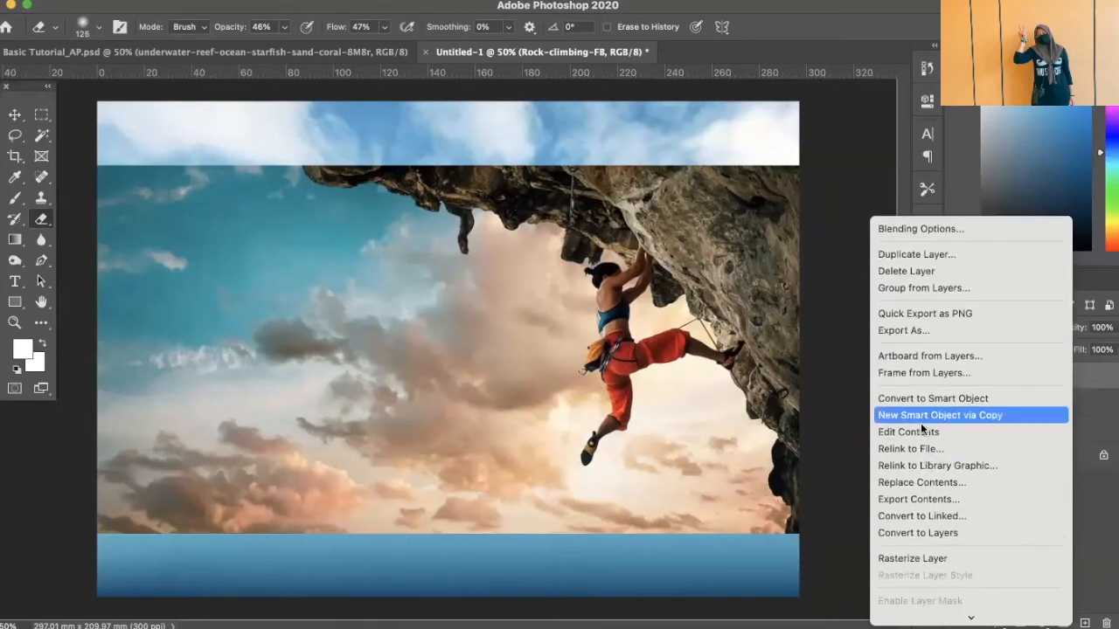
pyautogui.click(900, 558)
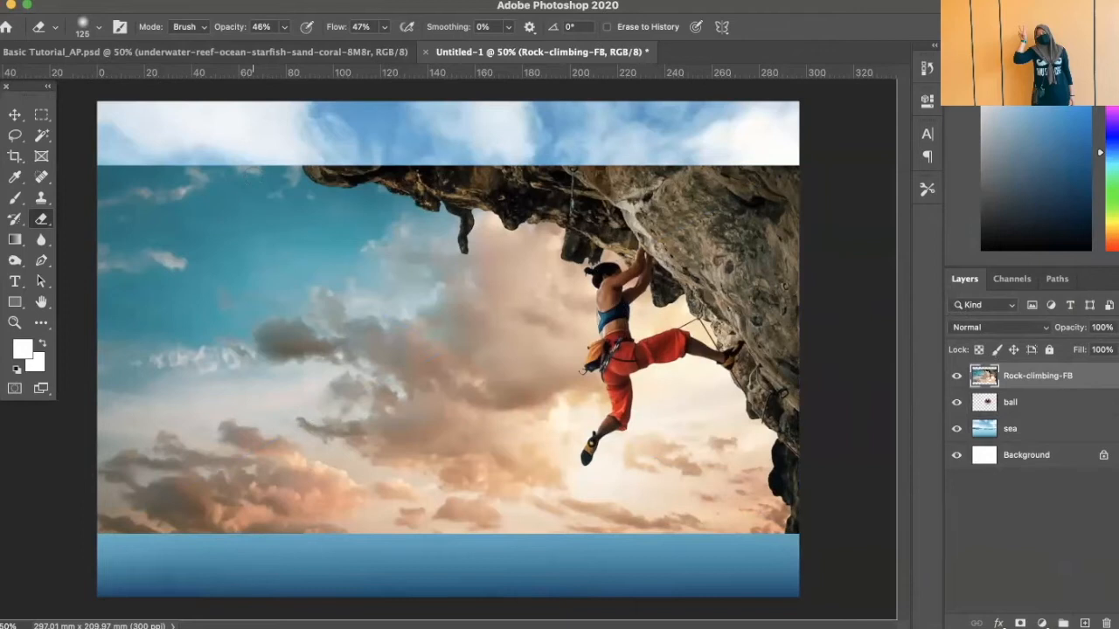
# Select the climber's head, raised arms, back and blue top with the Quick Selection tool
pyautogui.click(8, 155)
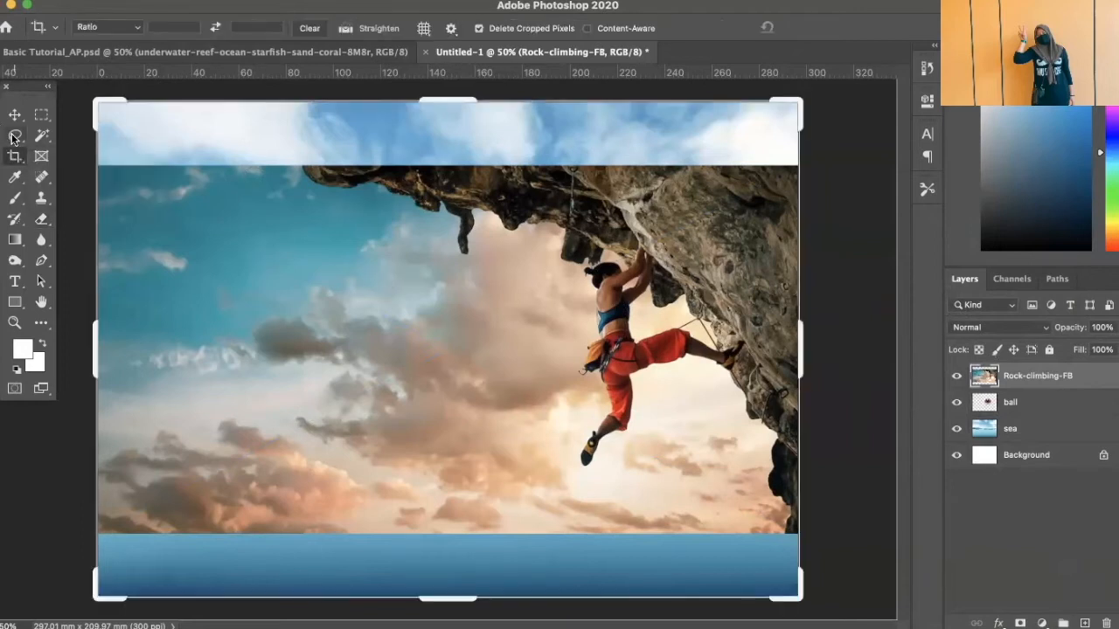
pyautogui.moveTo(12, 137)
pyautogui.mouseDown()
pyautogui.moveTo(90, 138)
pyautogui.moveTo(94, 164)
pyautogui.mouseUp()
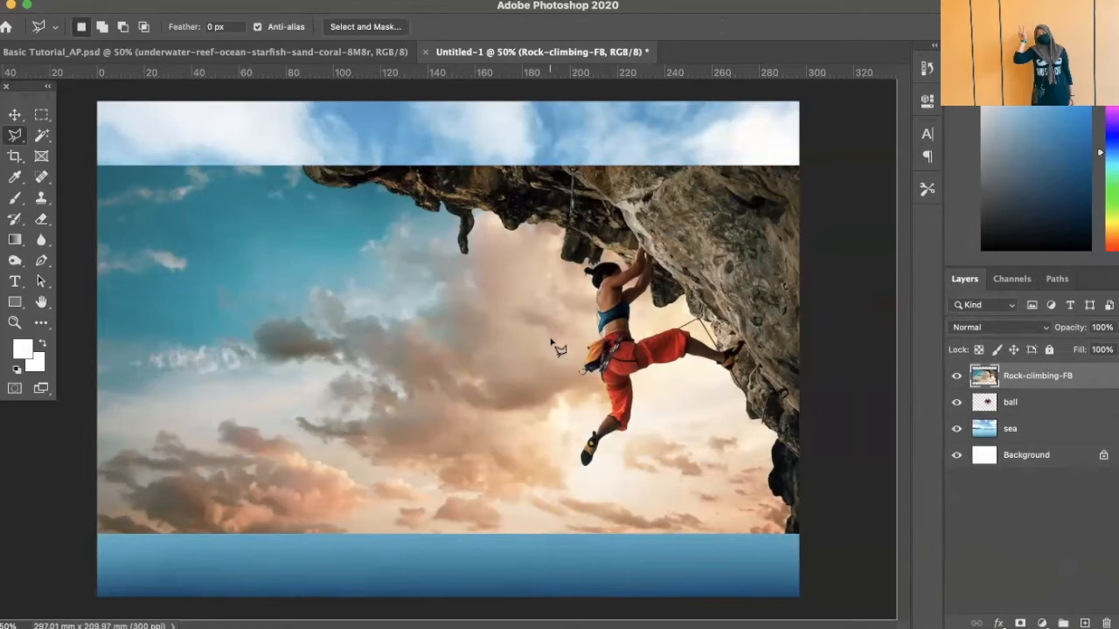
pyautogui.click(41, 138)
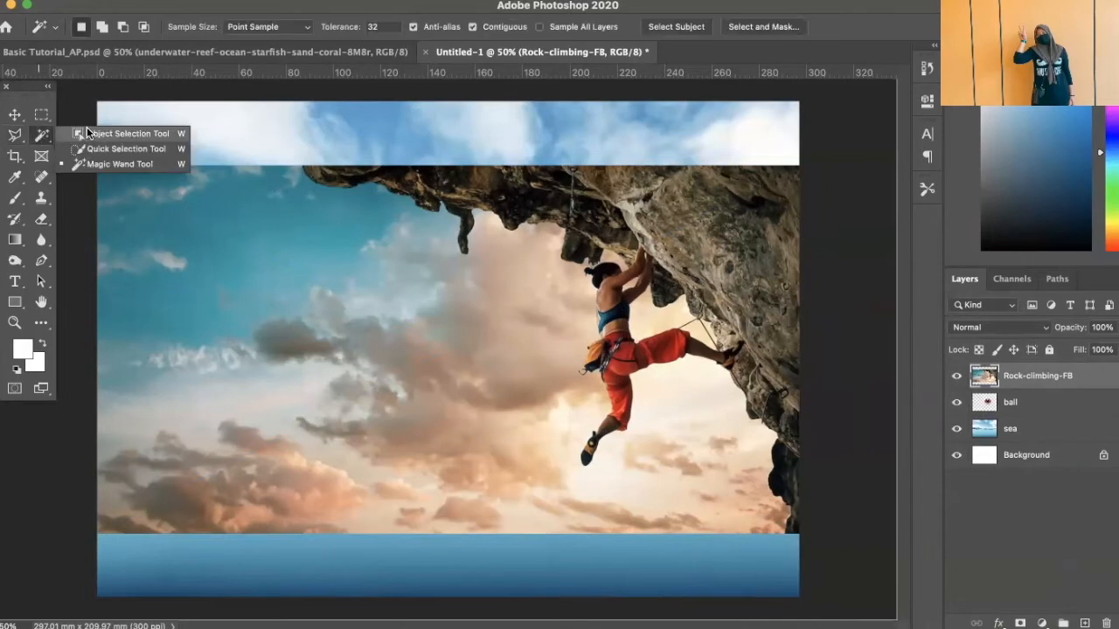
pyautogui.click(105, 145)
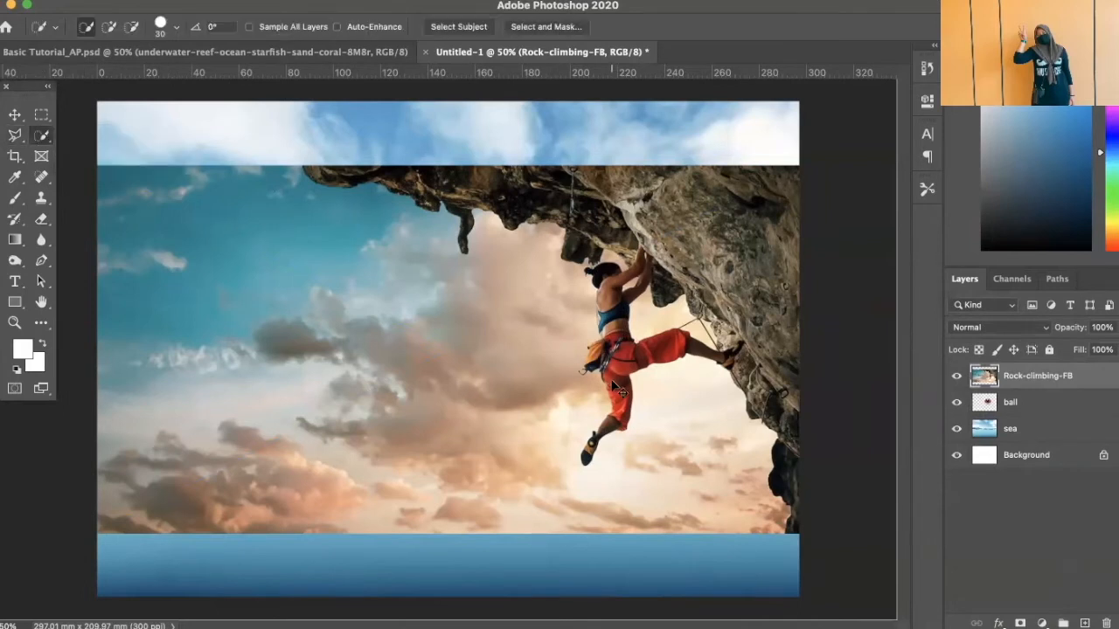
pyautogui.press('super+plus')
pyautogui.press('super+plus')
pyautogui.press('super+plus')
pyautogui.moveTo(733, 290); pyautogui.dragTo(160, 352)
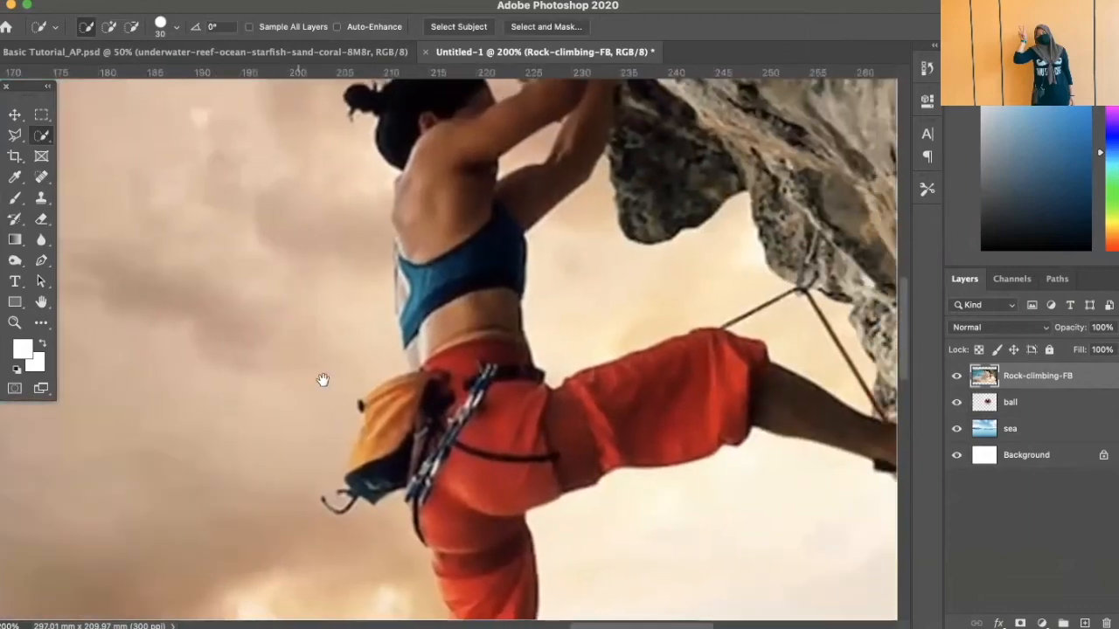
pyautogui.press('super+minus')
pyautogui.press('super+minus')
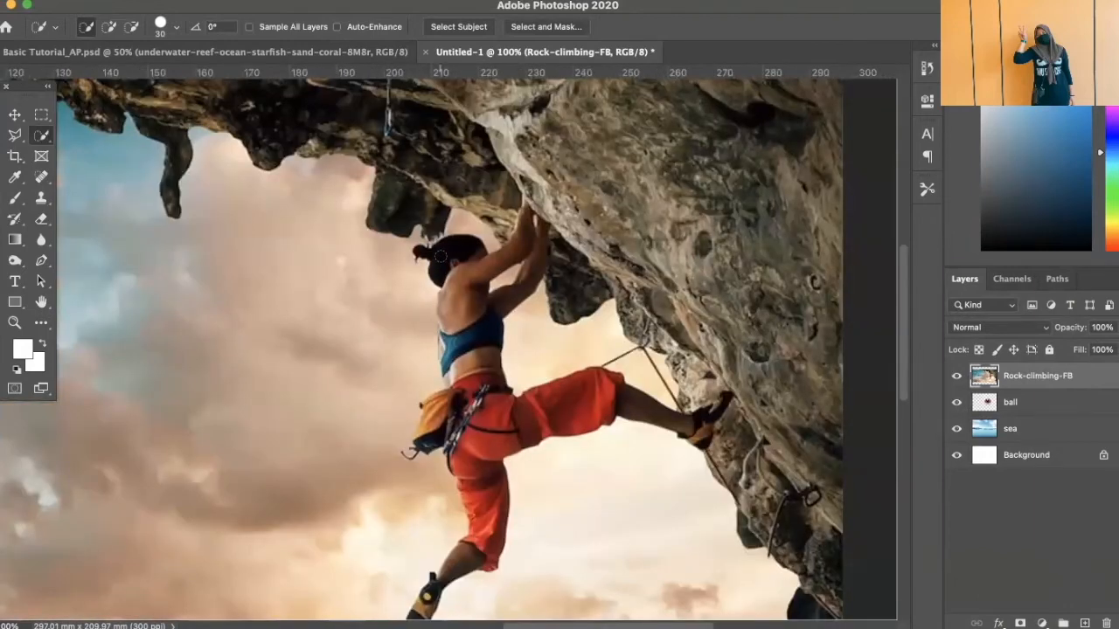
pyautogui.press('super+plus')
pyautogui.press('super+plus')
pyautogui.moveTo(511, 248); pyautogui.dragTo(491, 375)
pyautogui.moveTo(411, 243); pyautogui.dragTo(473, 428)
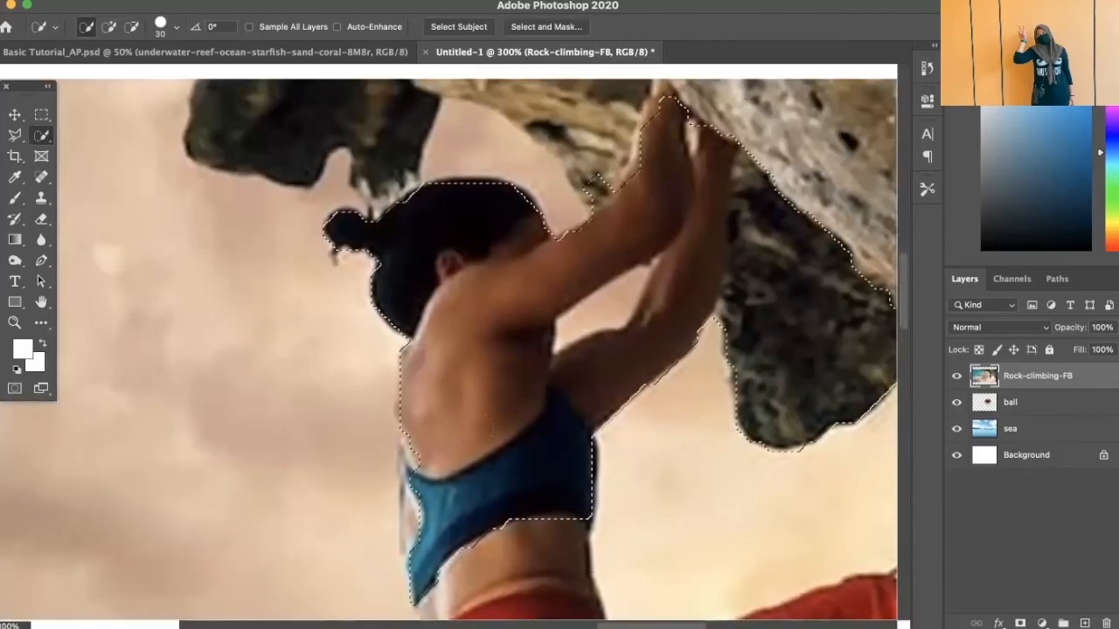
# Extend the selection down over the climber's waist, red trousers, legs and shoes
pyautogui.moveTo(477, 472); pyautogui.dragTo(534, 149)
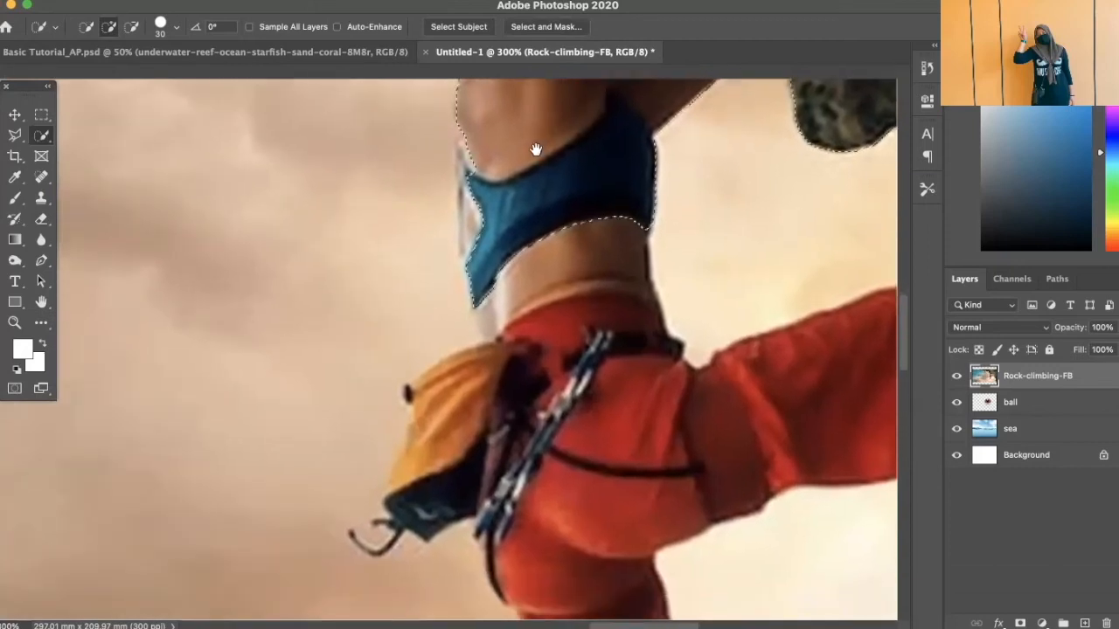
pyautogui.press('super+minus')
pyautogui.press('super+minus')
pyautogui.press('super+minus')
pyautogui.moveTo(461, 322)
pyautogui.mouseDown()
pyautogui.moveTo(479, 359)
pyautogui.moveTo(475, 455)
pyautogui.mouseUp()
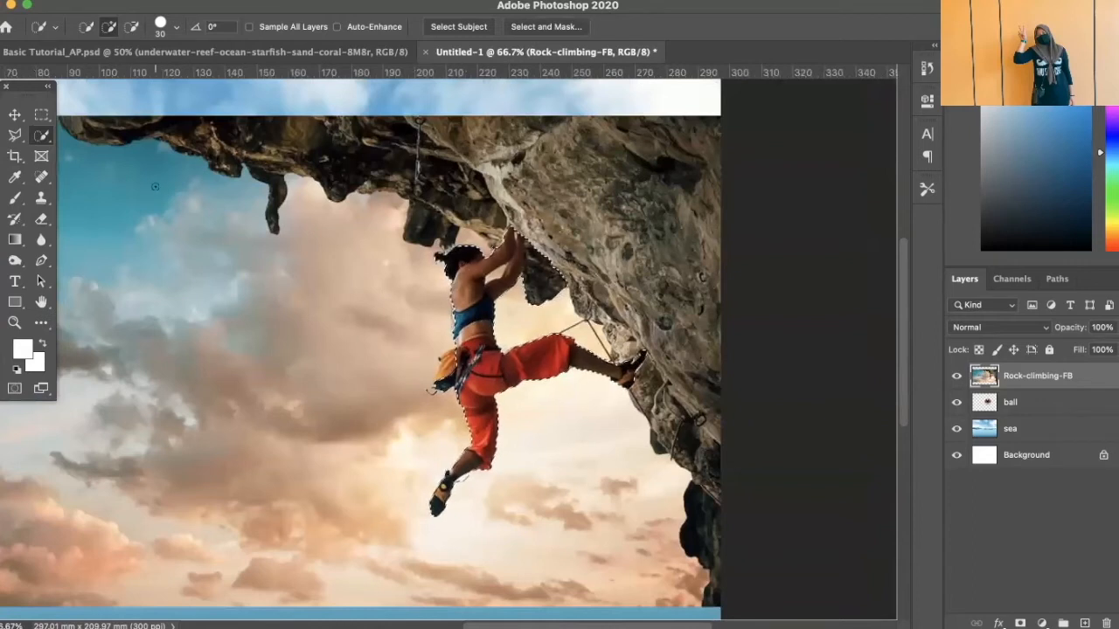
# Add the yellow chalk bag at the climber's waist to the selection
pyautogui.scroll(5, 424, 370)
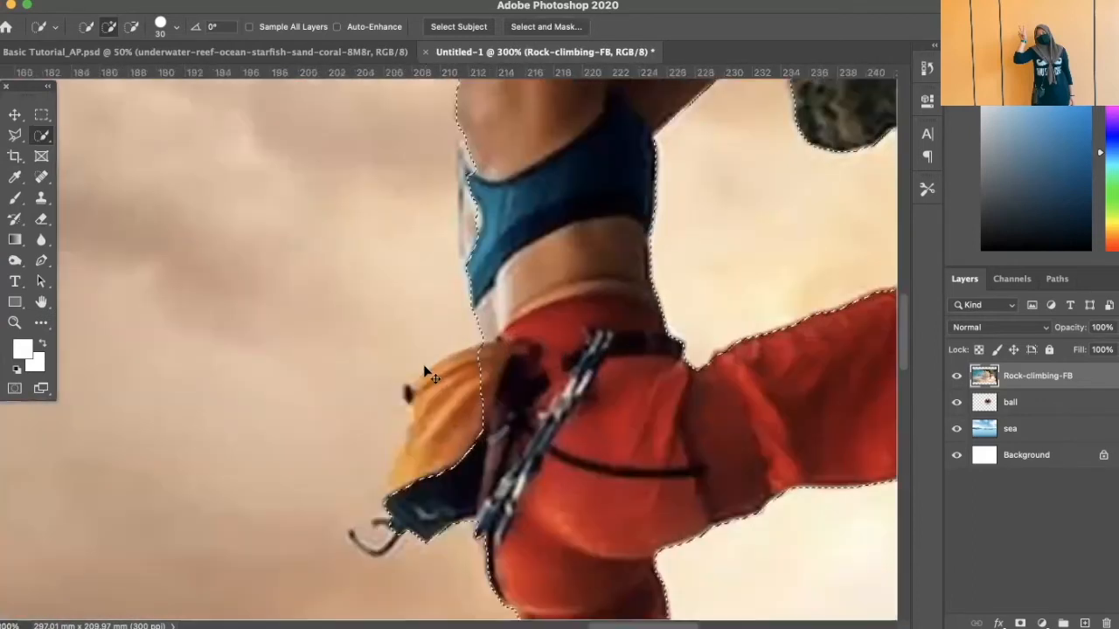
pyautogui.moveTo(620, 376); pyautogui.dragTo(590, 280)
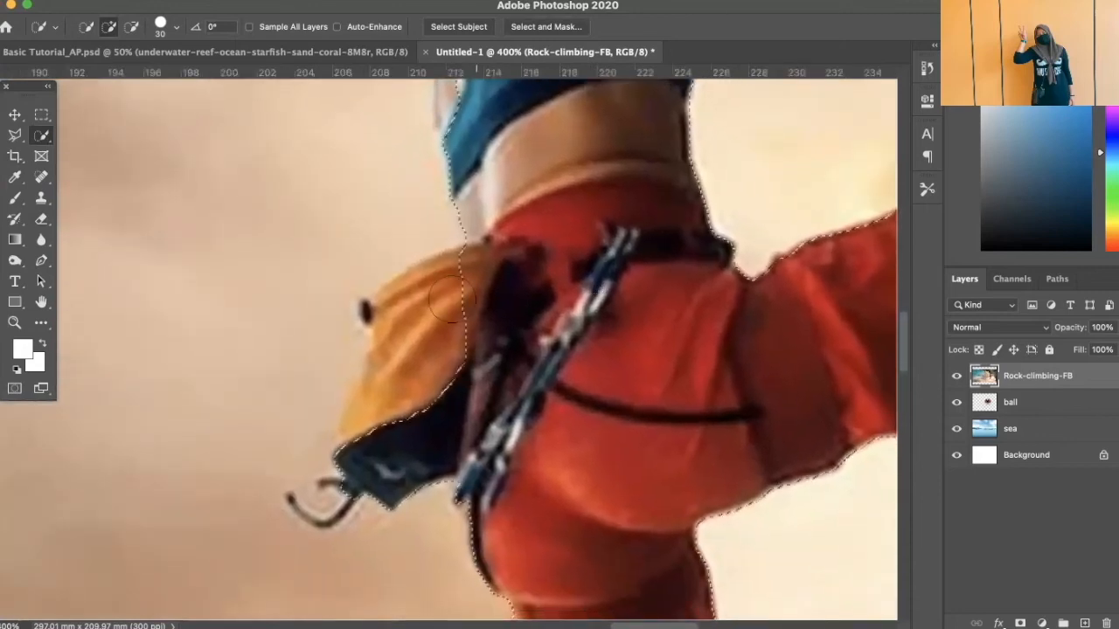
pyautogui.moveTo(463, 299); pyautogui.dragTo(425, 344)
pyautogui.hotkey('ctrl', 'r')
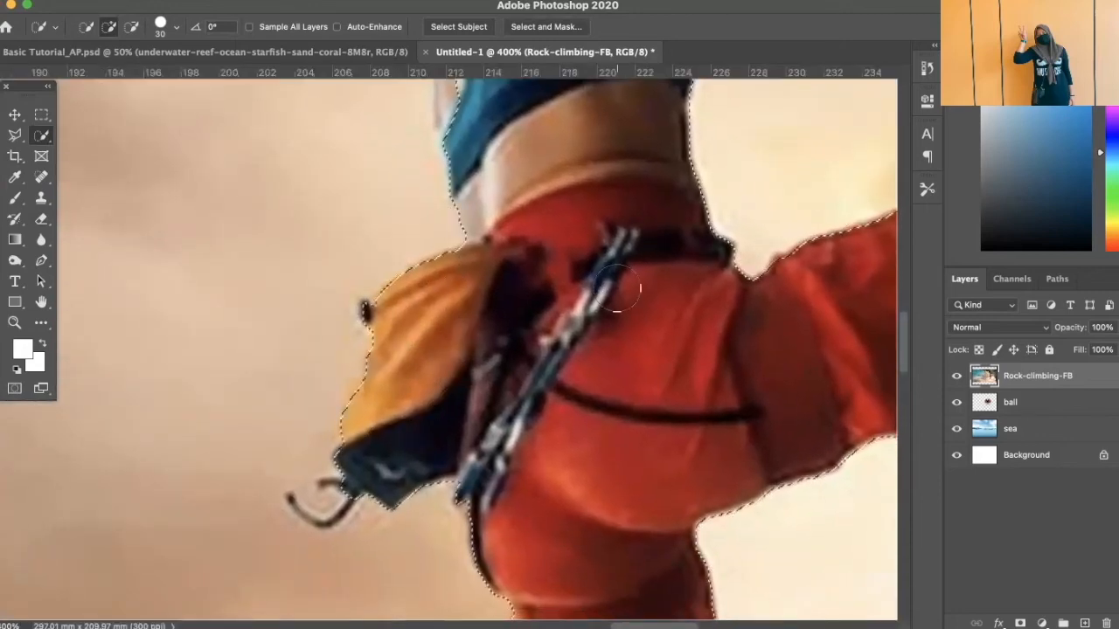
# Add the missing part of the climber's shoe resting on the rock to the selection
pyautogui.moveTo(725, 303); pyautogui.dragTo(127, 270)
pyautogui.moveTo(550, 265); pyautogui.dragTo(312, 305)
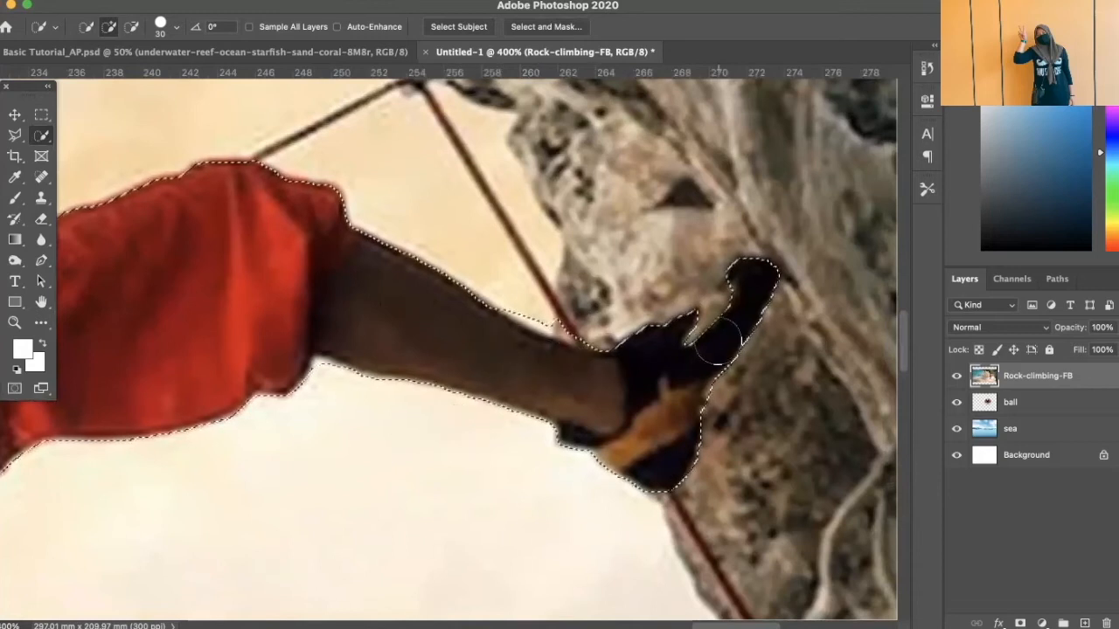
pyautogui.click(692, 335)
pyautogui.moveTo(692, 335); pyautogui.dragTo(744, 298)
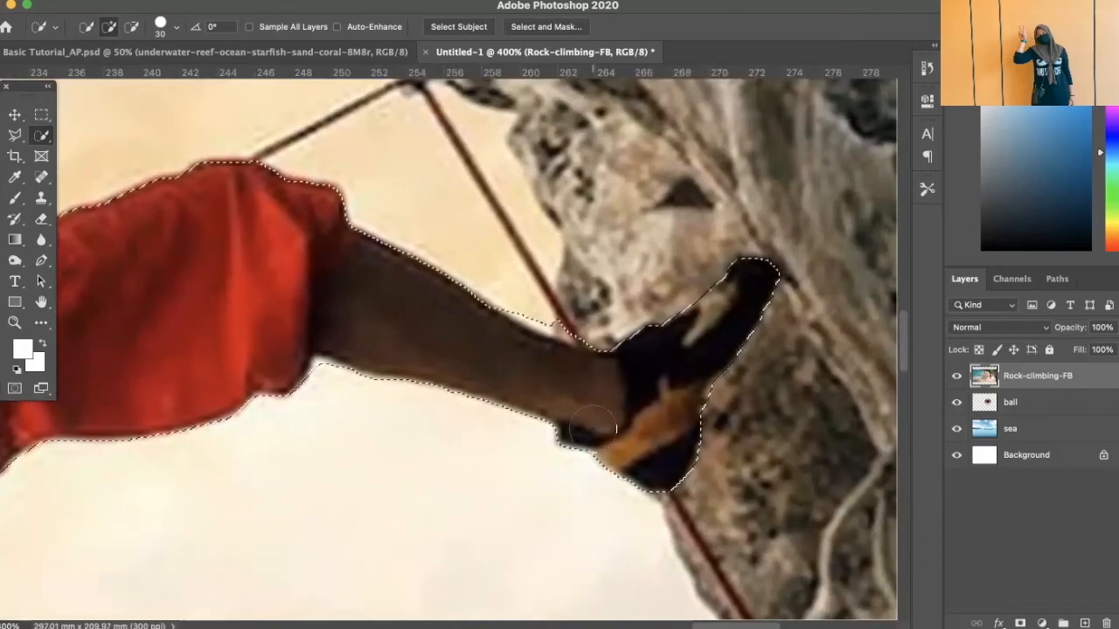
# Subtract the dark rock behind the climber's raised arms from the selection
pyautogui.moveTo(459, 282); pyautogui.dragTo(672, 605)
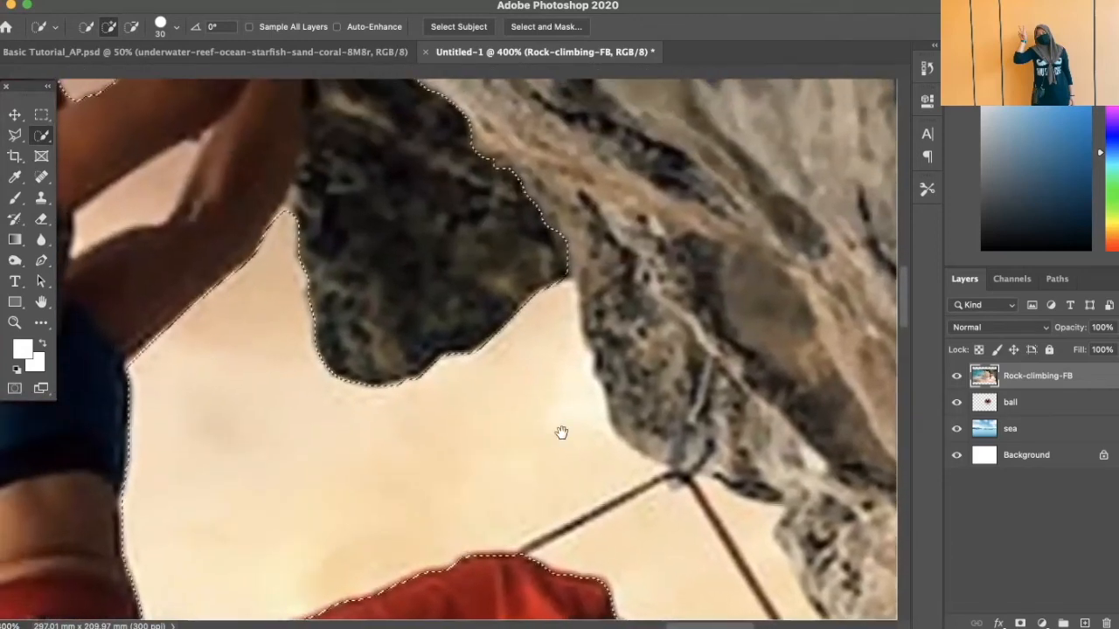
pyautogui.moveTo(556, 335); pyautogui.dragTo(645, 380)
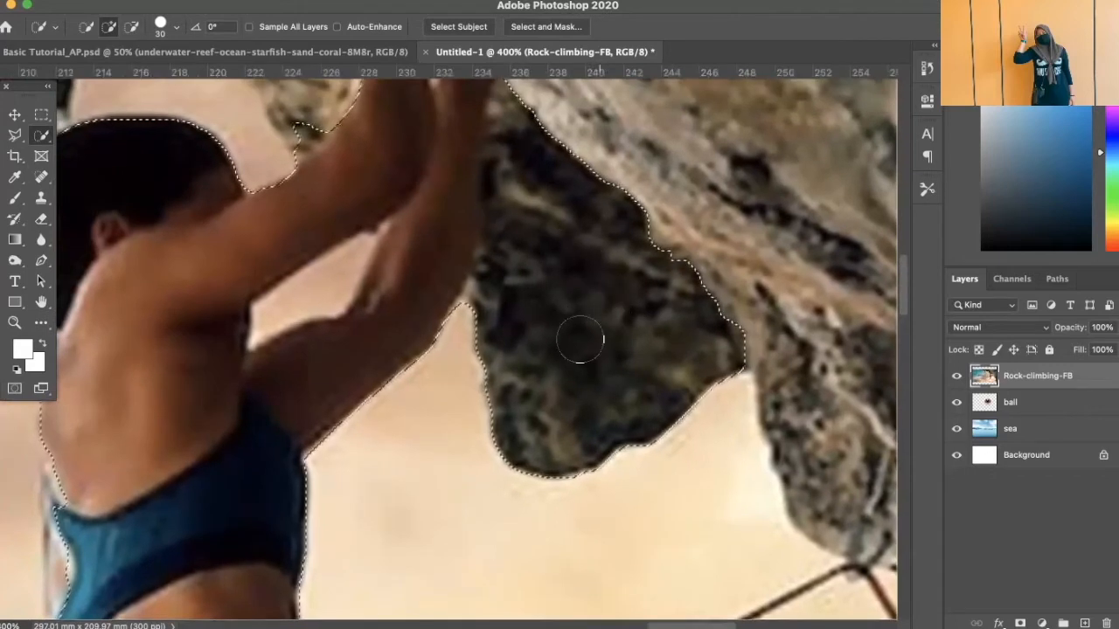
pyautogui.moveTo(528, 292); pyautogui.dragTo(529, 244)
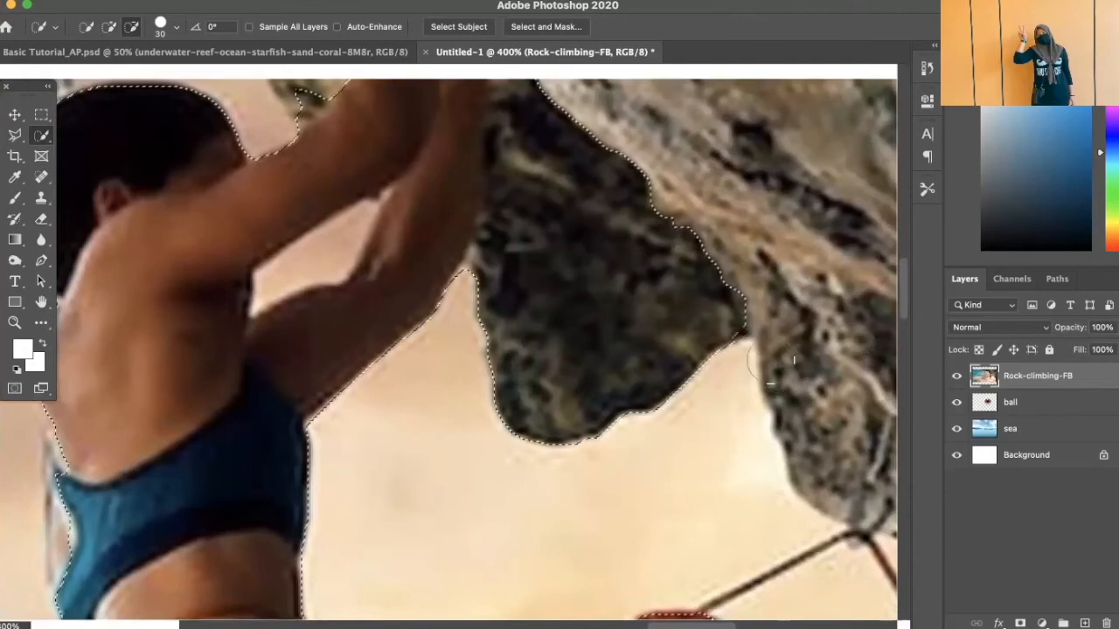
pyautogui.moveTo(693, 299); pyautogui.dragTo(637, 250)
pyautogui.moveTo(648, 199); pyautogui.dragTo(636, 176)
pyautogui.moveTo(624, 237); pyautogui.dragTo(666, 393)
pyautogui.moveTo(662, 291)
pyautogui.mouseDown()
pyautogui.moveTo(573, 233)
pyautogui.moveTo(564, 419)
pyautogui.mouseUp()
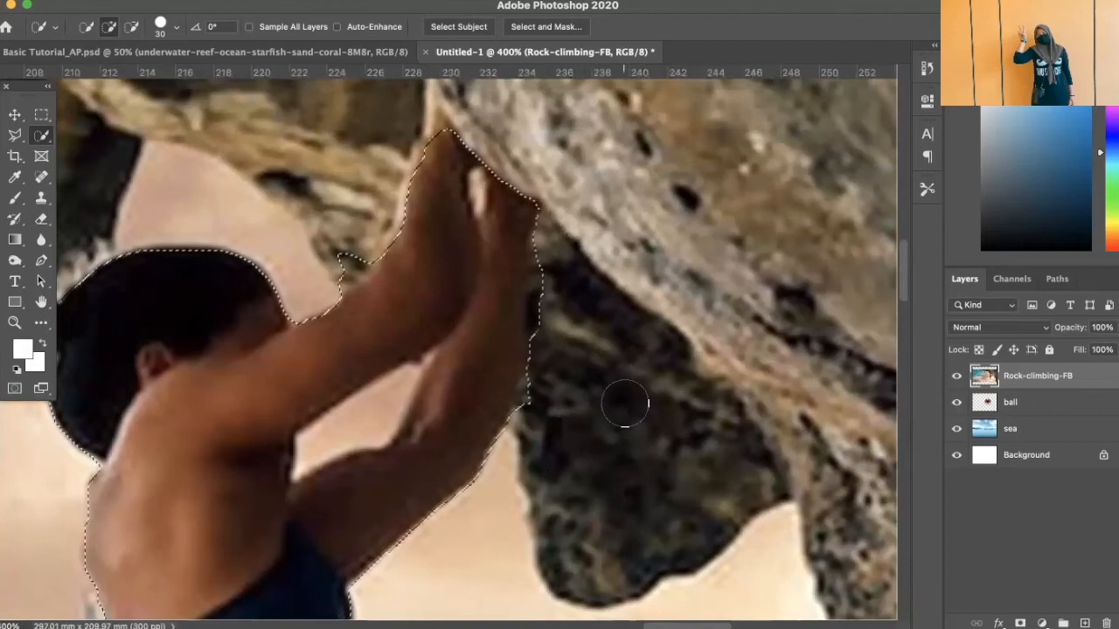
# Reduce the Quick Selection brush to 15 and refine the selection along the climber's forearm edge
pyautogui.press('[')
pyautogui.press('[')
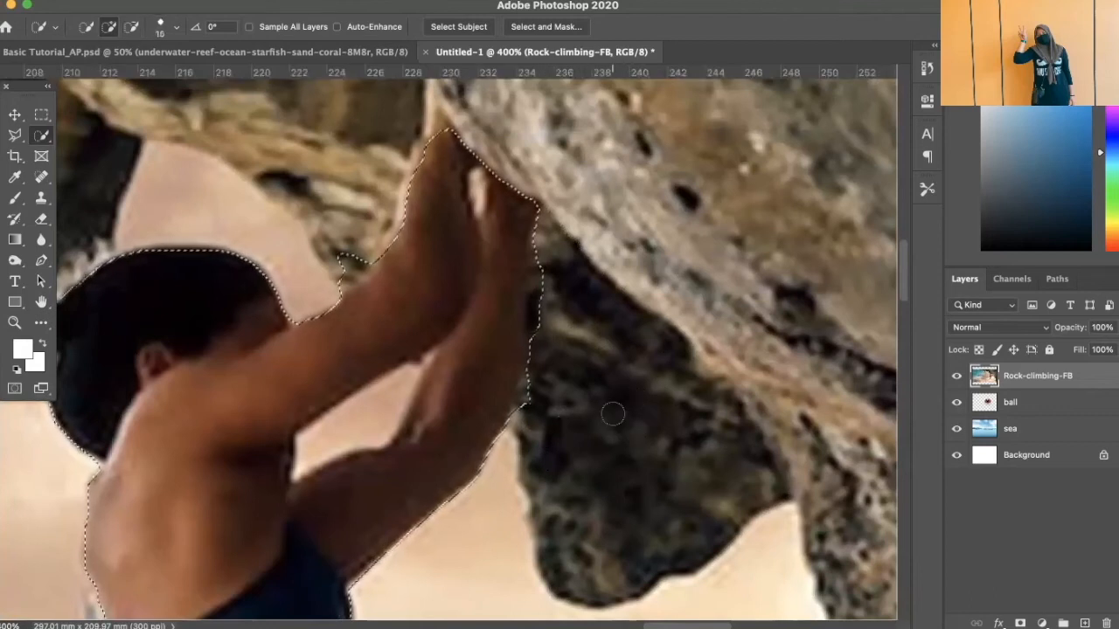
pyautogui.moveTo(539, 404); pyautogui.dragTo(532, 408)
pyautogui.keyDown('alt'); pyautogui.click(530, 406); pyautogui.keyUp('alt')
# Trim the excess sky above the climber's outstretched lower leg from the selection
pyautogui.moveTo(634, 411); pyautogui.dragTo(622, 154)
pyautogui.moveTo(637, 368); pyautogui.dragTo(525, 85)
pyautogui.moveTo(600, 459); pyautogui.dragTo(209, 281)
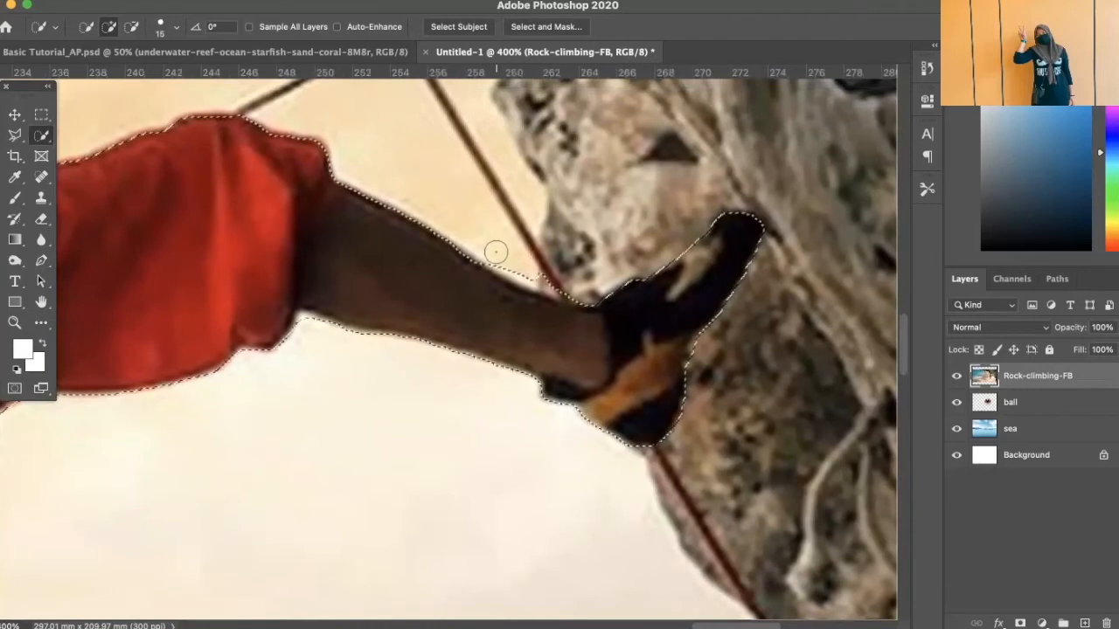
pyautogui.moveTo(494, 252); pyautogui.dragTo(561, 284)
# Subtract the excess sky behind the climber's hanging calf and ankle from the selection
pyautogui.moveTo(588, 210); pyautogui.dragTo(699, 190)
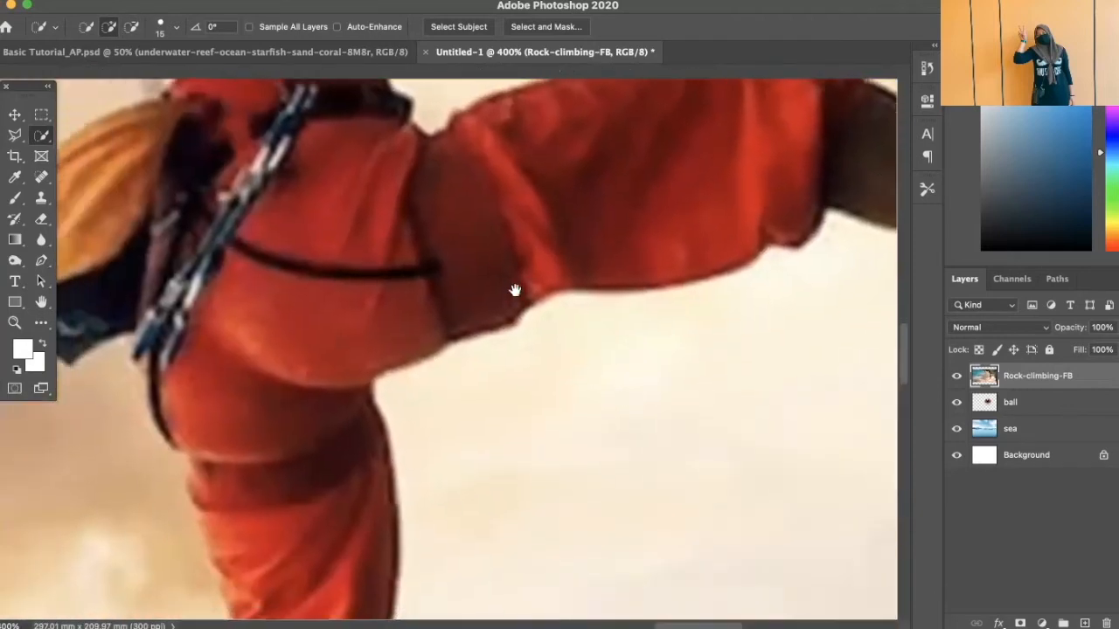
pyautogui.moveTo(494, 213); pyautogui.dragTo(537, 105)
pyautogui.moveTo(509, 306); pyautogui.dragTo(542, 217)
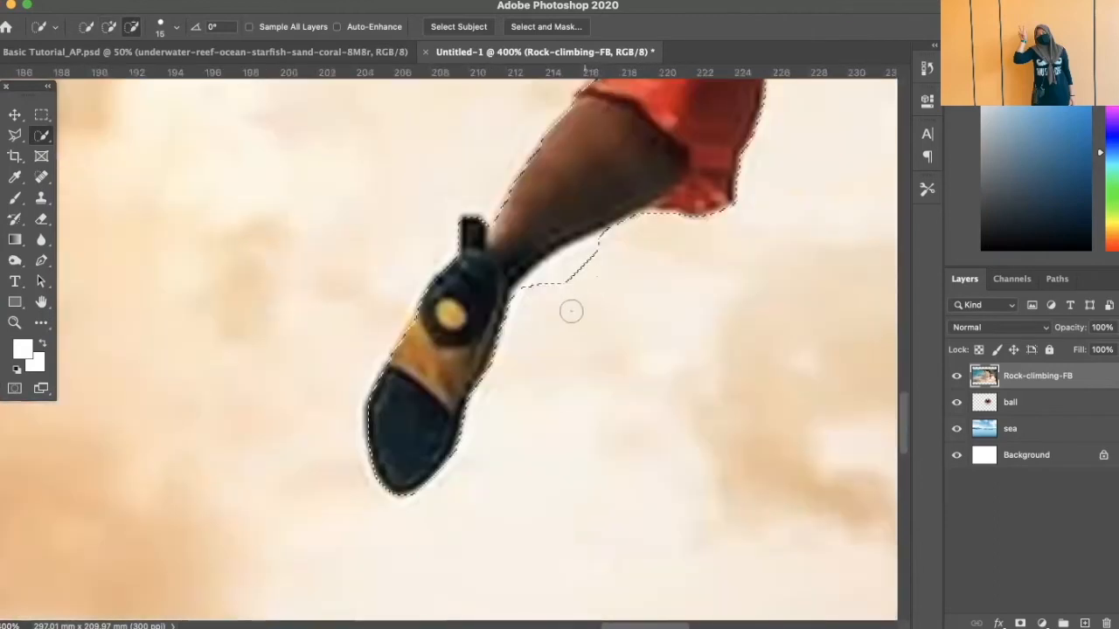
pyautogui.moveTo(538, 298)
pyautogui.mouseDown()
pyautogui.moveTo(583, 253)
pyautogui.moveTo(642, 245)
pyautogui.mouseUp()
pyautogui.scroll(5, 607, 300)
pyautogui.hscroll(3, 607, 300)
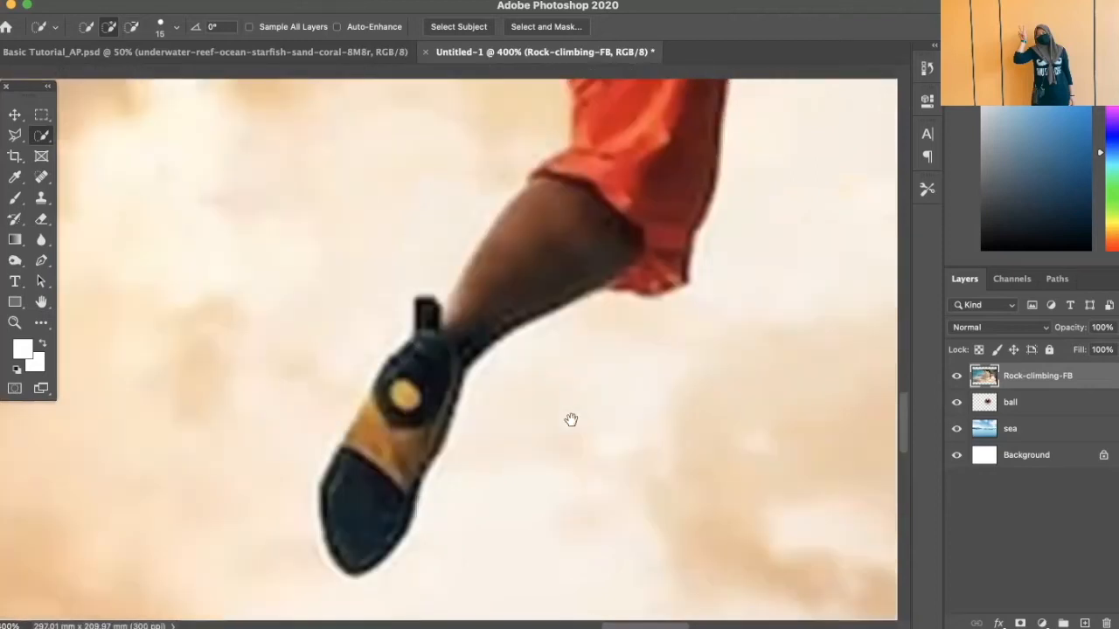
pyautogui.moveTo(427, 482)
pyautogui.mouseDown()
pyautogui.moveTo(467, 449)
pyautogui.moveTo(425, 465)
pyautogui.mouseUp()
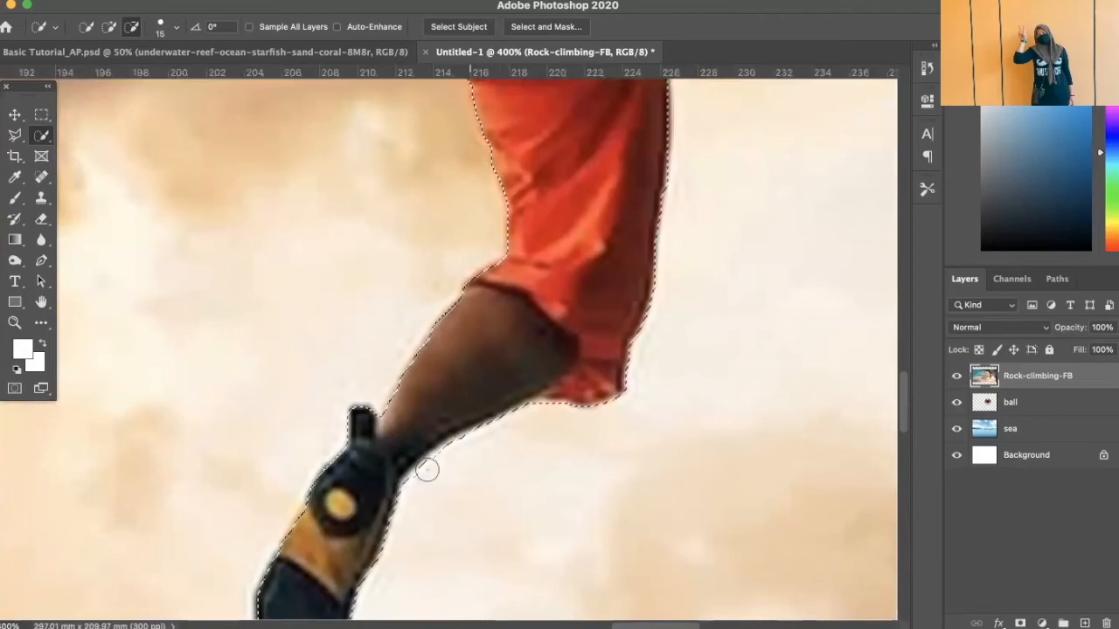
# Add the missing edges of the climber's waist pouch and the back of the blue top using a small Quick Selection brush
pyautogui.scroll(10, 621, 367)
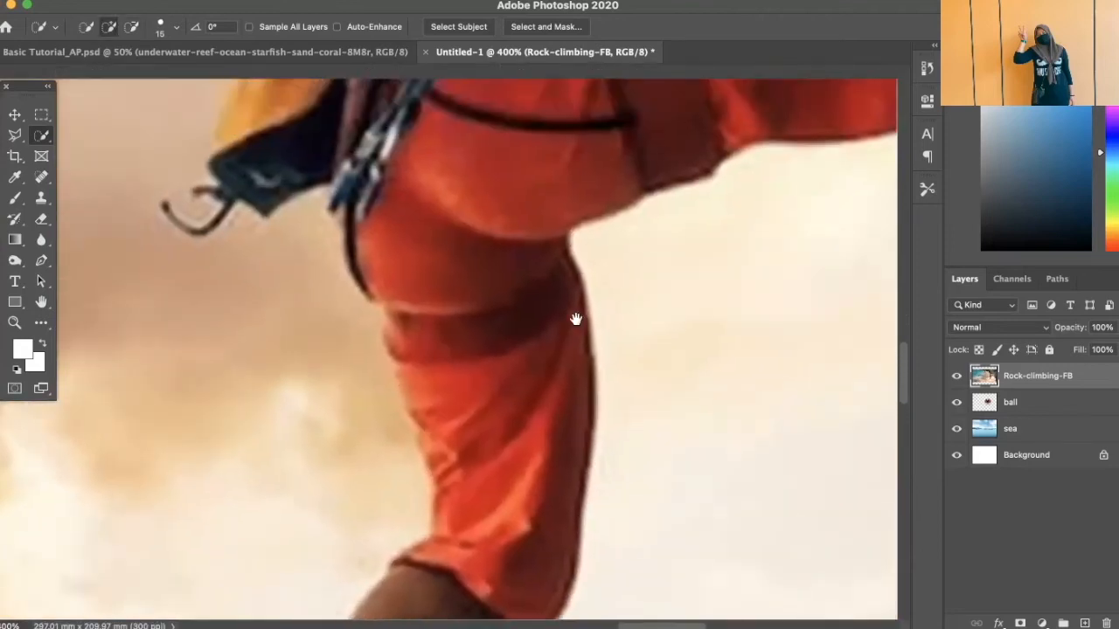
pyautogui.scroll(2, 502, 260)
pyautogui.hscroll(-2, 502, 261)
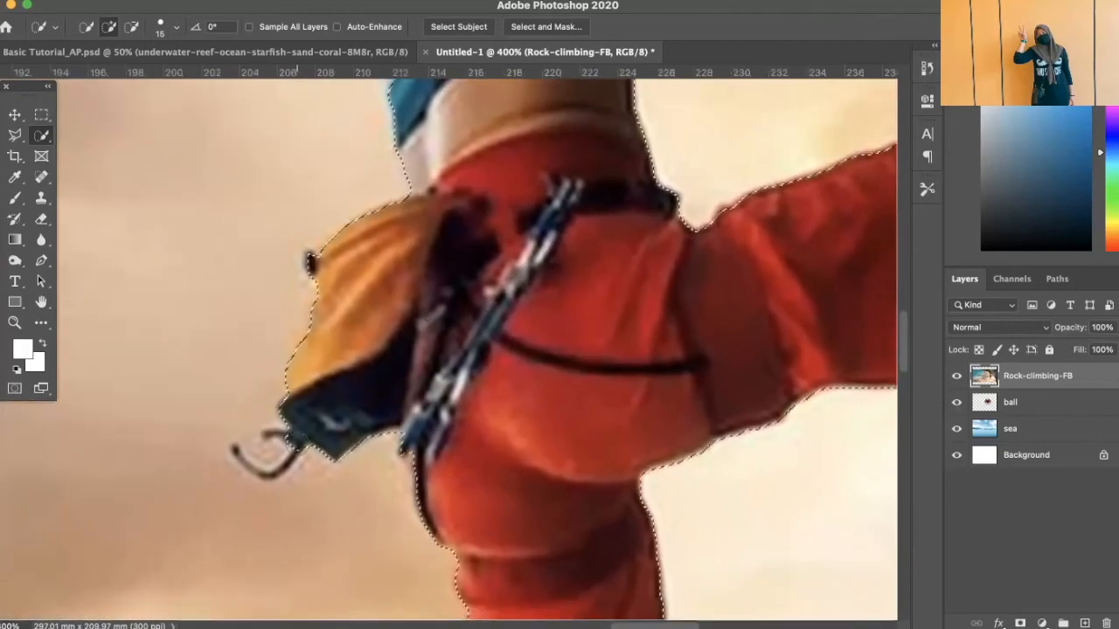
pyautogui.press('[')
pyautogui.press('[')
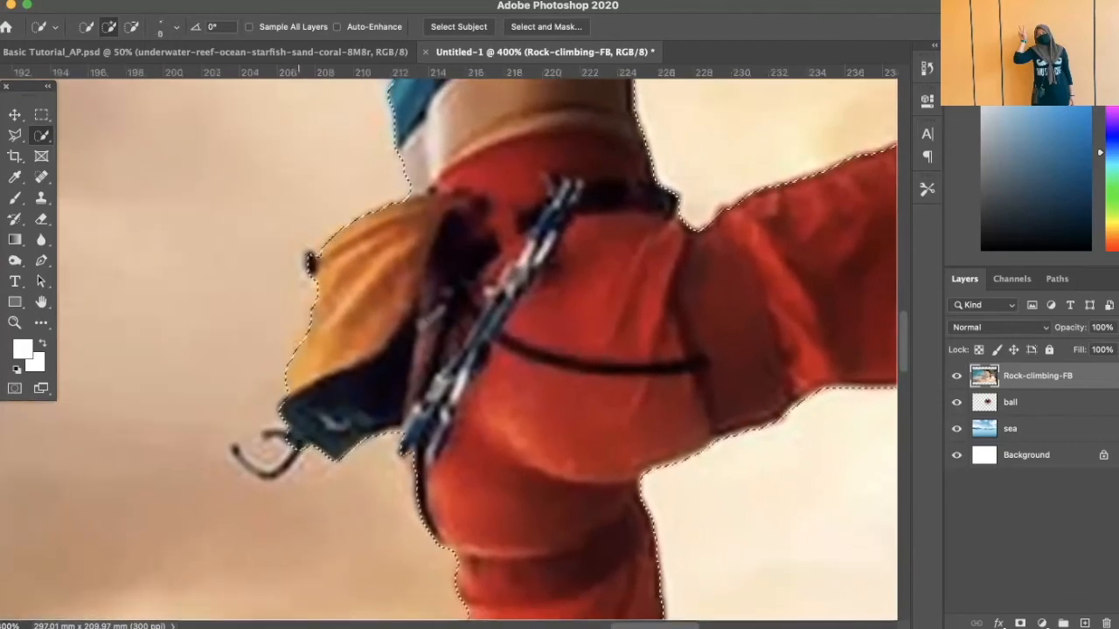
pyautogui.moveTo(477, 241); pyautogui.dragTo(422, 509)
pyautogui.moveTo(384, 249); pyautogui.dragTo(386, 327)
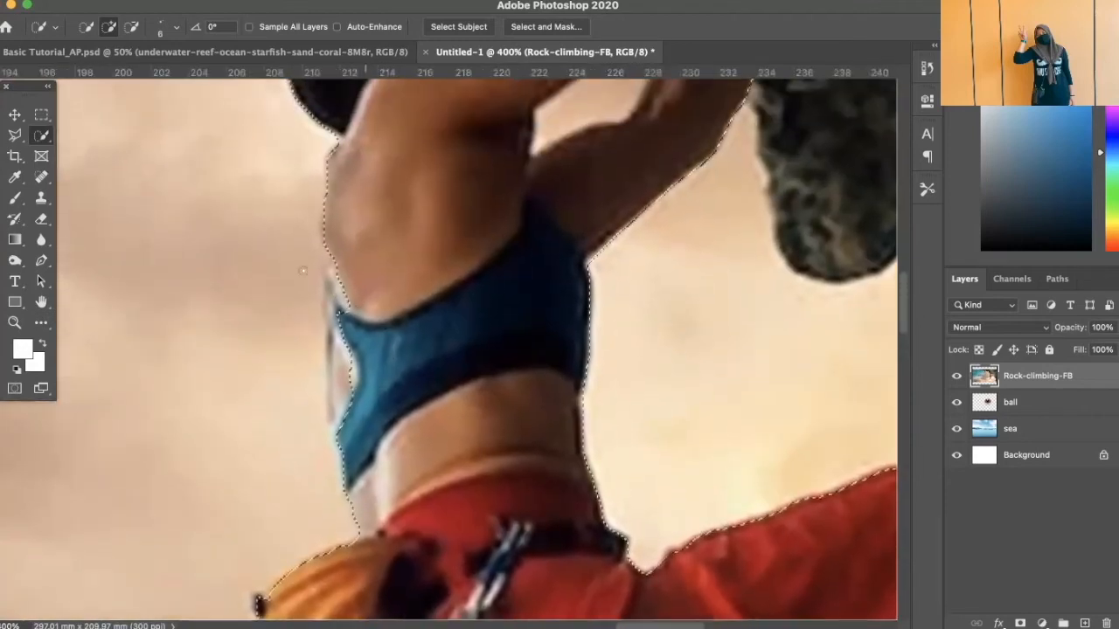
pyautogui.press(']')
pyautogui.press(']')
pyautogui.moveTo(348, 281)
pyautogui.mouseDown()
pyautogui.moveTo(336, 304)
pyautogui.moveTo(342, 371)
pyautogui.mouseUp()
pyautogui.moveTo(346, 423)
pyautogui.mouseDown()
pyautogui.moveTo(340, 417)
pyautogui.moveTo(333, 441)
pyautogui.moveTo(341, 409)
pyautogui.mouseUp()
# Refine the selection edge around the climber's head and raised hands
pyautogui.moveTo(456, 232); pyautogui.dragTo(472, 457)
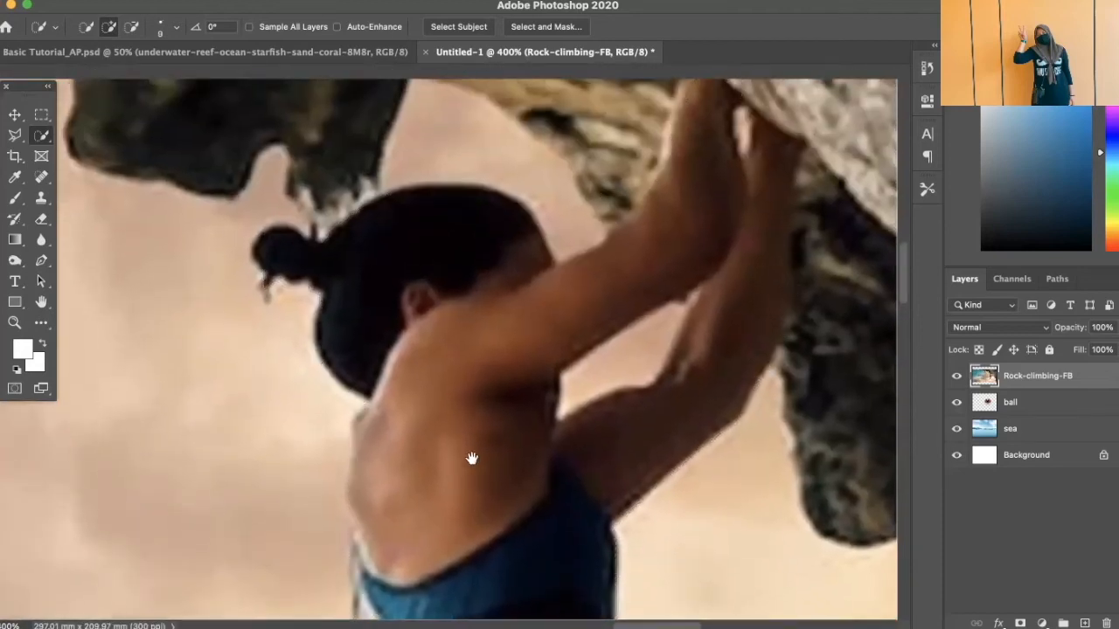
pyautogui.moveTo(538, 205); pyautogui.dragTo(354, 258)
pyautogui.moveTo(437, 237); pyautogui.dragTo(454, 252)
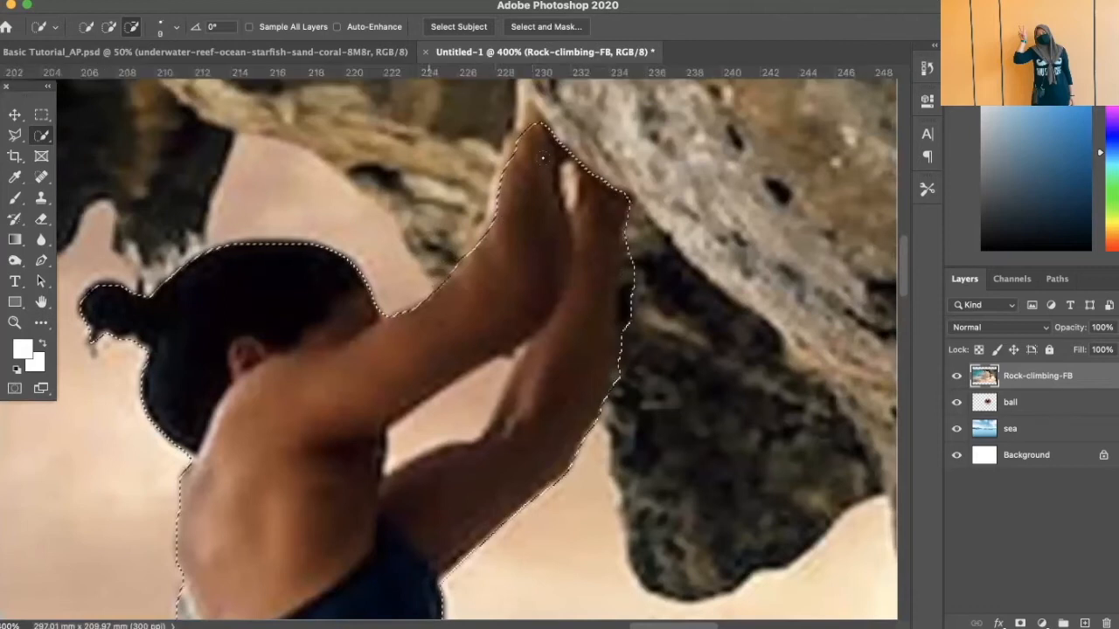
# Copy the selected climber onto a new layer named human and hide the Rock-climbing-FB layer
pyautogui.press('super+minus')
pyautogui.press('super+minus')
pyautogui.press('super+minus')
pyautogui.press('super+minus')
pyautogui.press('super+minus')
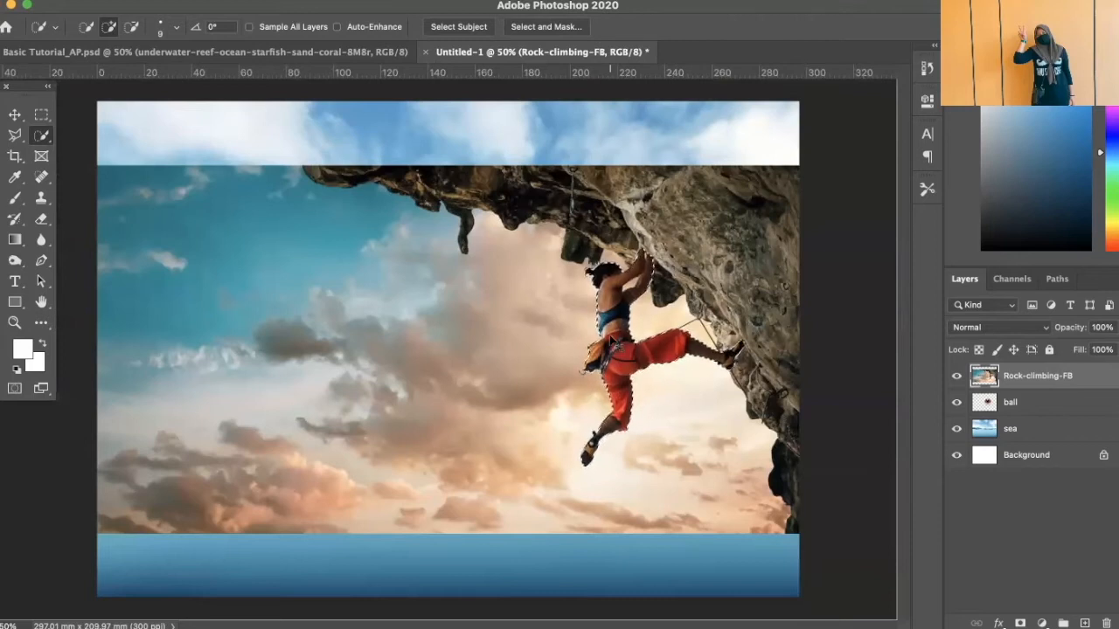
pyautogui.hotkey('ctrl', 'j')
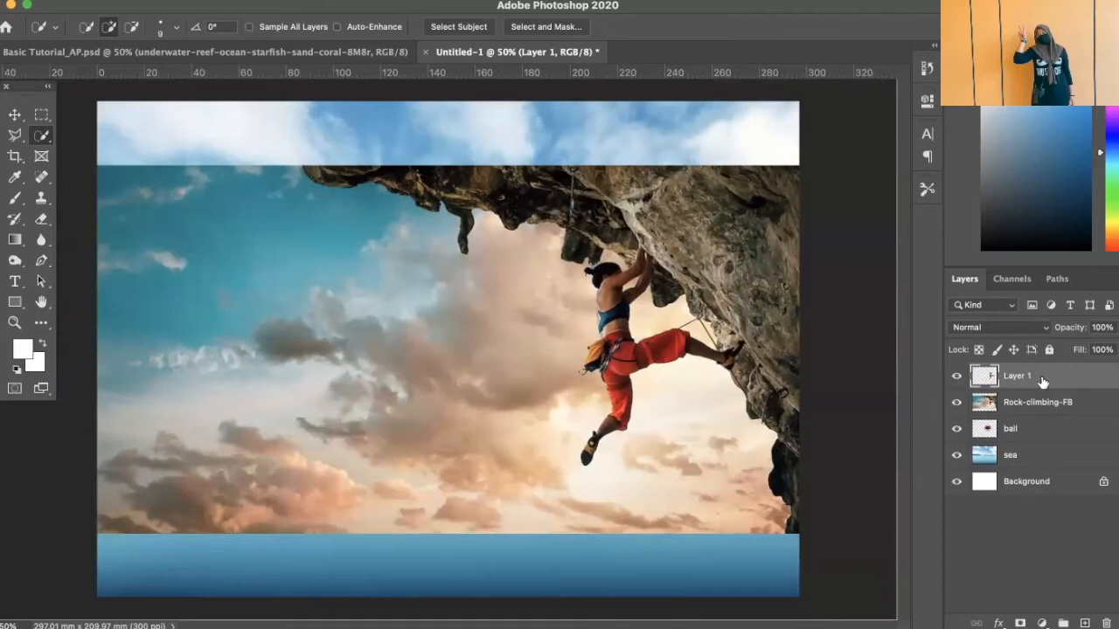
pyautogui.click(955, 403)
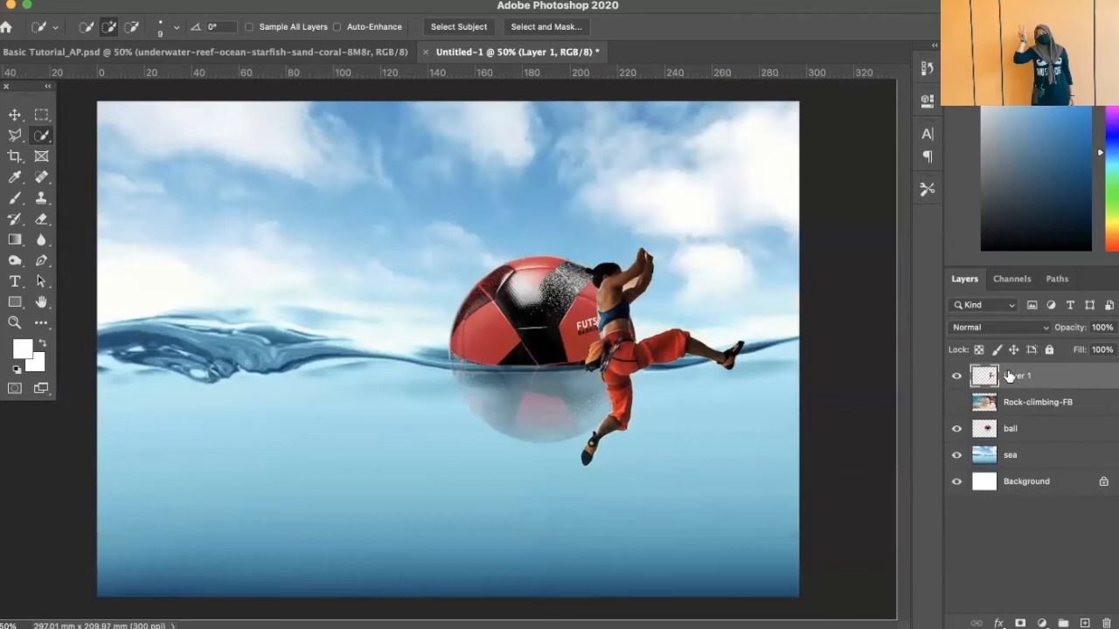
pyautogui.write('human')
pyautogui.press('Return')
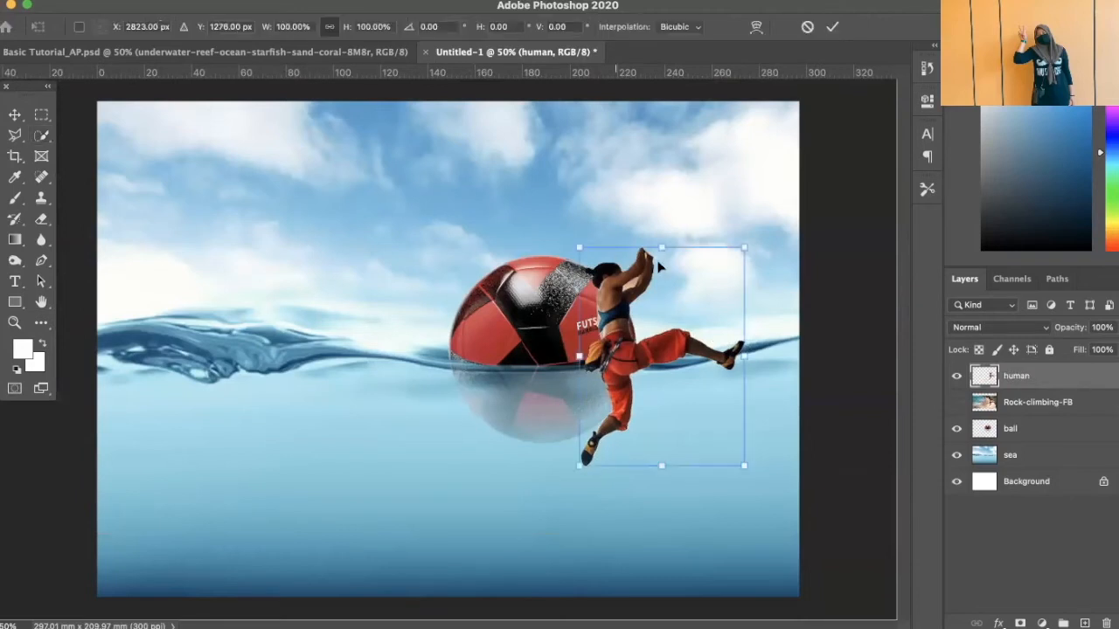
# Scale the climber to about 34%, rotate it about 39°, and place it against the ball's upper-left edge
pyautogui.moveTo(744, 249); pyautogui.dragTo(473, 322)
pyautogui.moveTo(505, 278); pyautogui.dragTo(512, 302)
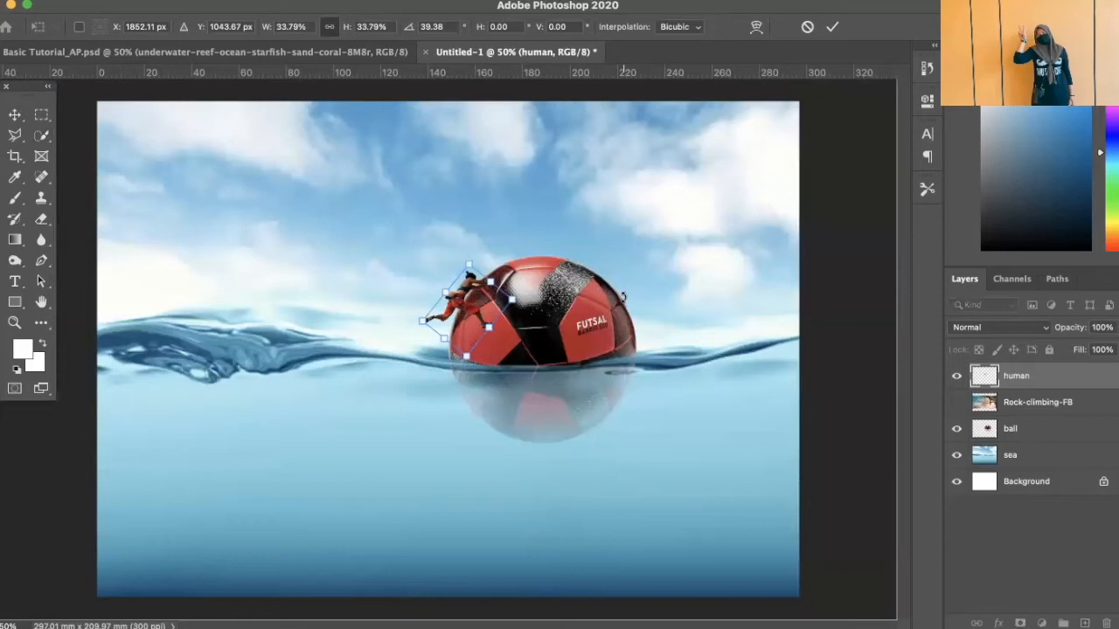
pyautogui.press('Return')
pyautogui.press('w')
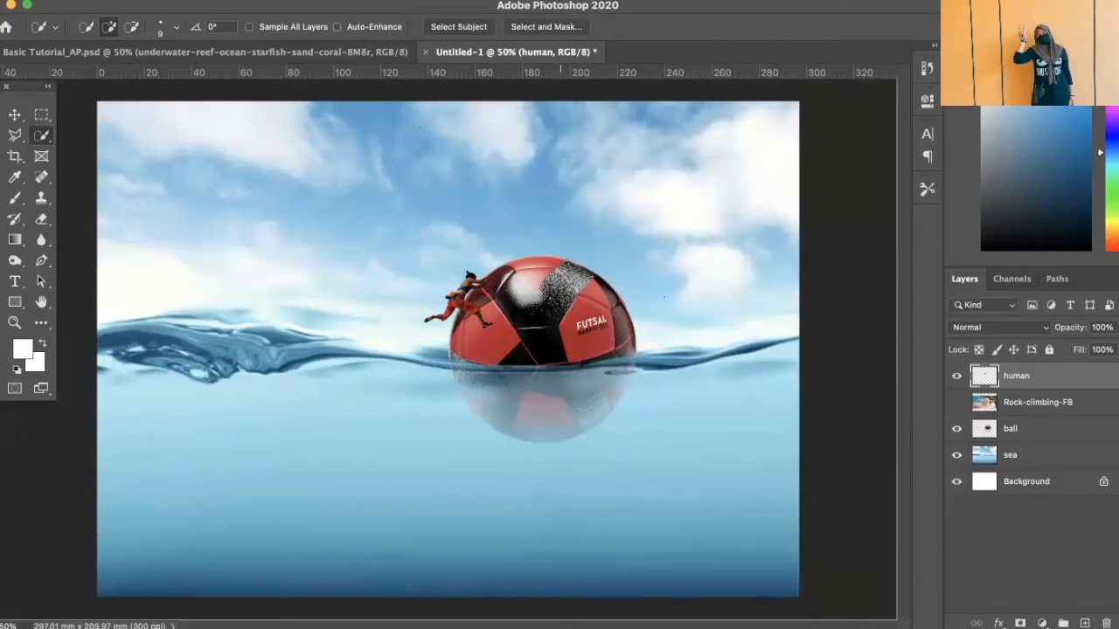
# Delete the leftover sky patches between the climber's arms and hands with the Magic Wand at tolerance 32
pyautogui.click(15, 115)
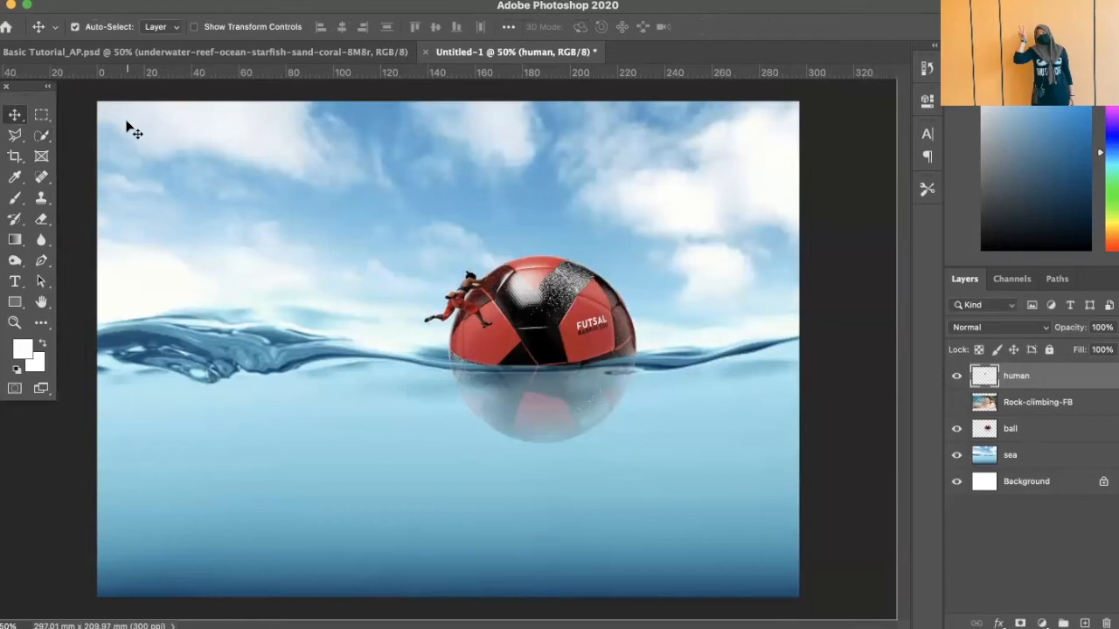
pyautogui.hotkey('ctrl', '+')
pyautogui.hotkey('ctrl', '+')
pyautogui.hotkey('ctrl', '+')
pyautogui.hotkey('ctrl', '+')
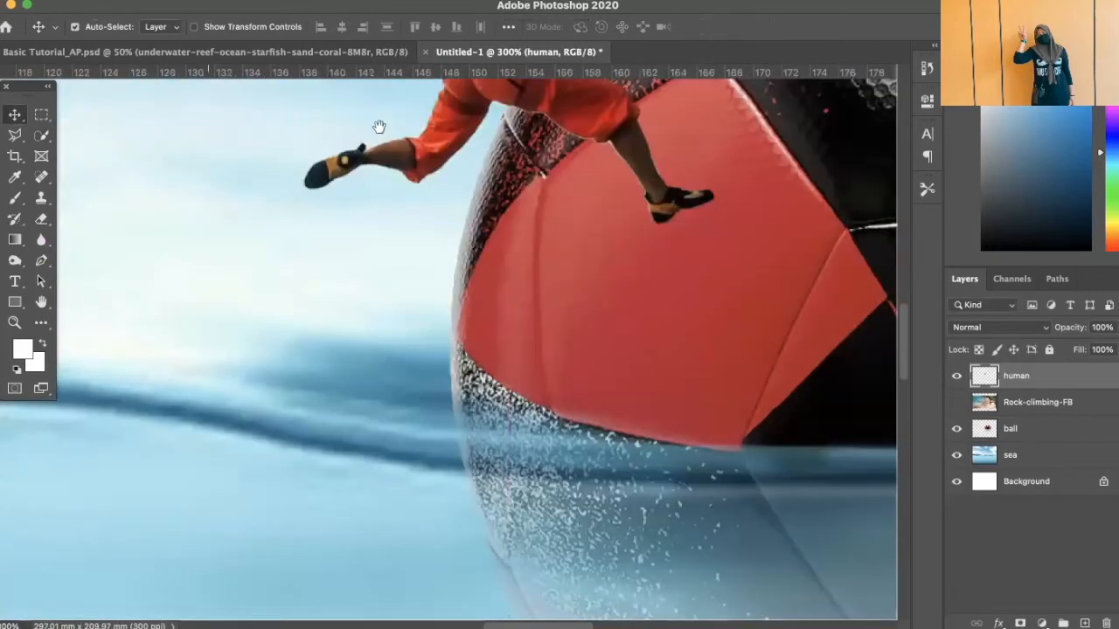
pyautogui.moveTo(607, 173); pyautogui.dragTo(426, 464)
pyautogui.moveTo(422, 328); pyautogui.dragTo(439, 361)
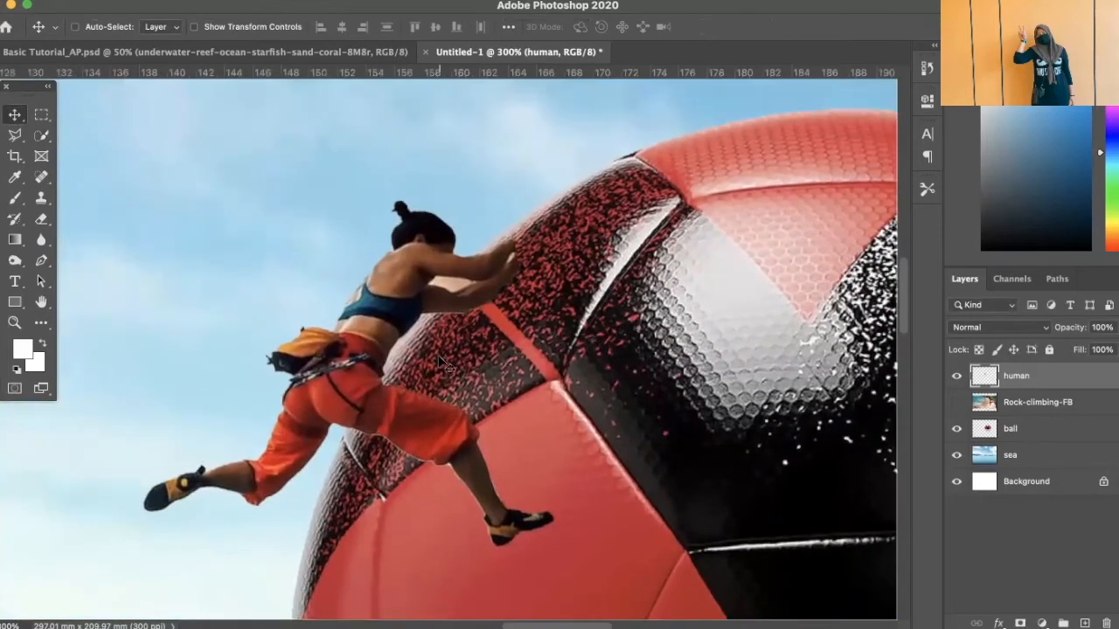
pyautogui.press('super+plus')
pyautogui.press('super+plus')
pyautogui.press('super+plus')
pyautogui.moveTo(493, 257); pyautogui.dragTo(525, 288)
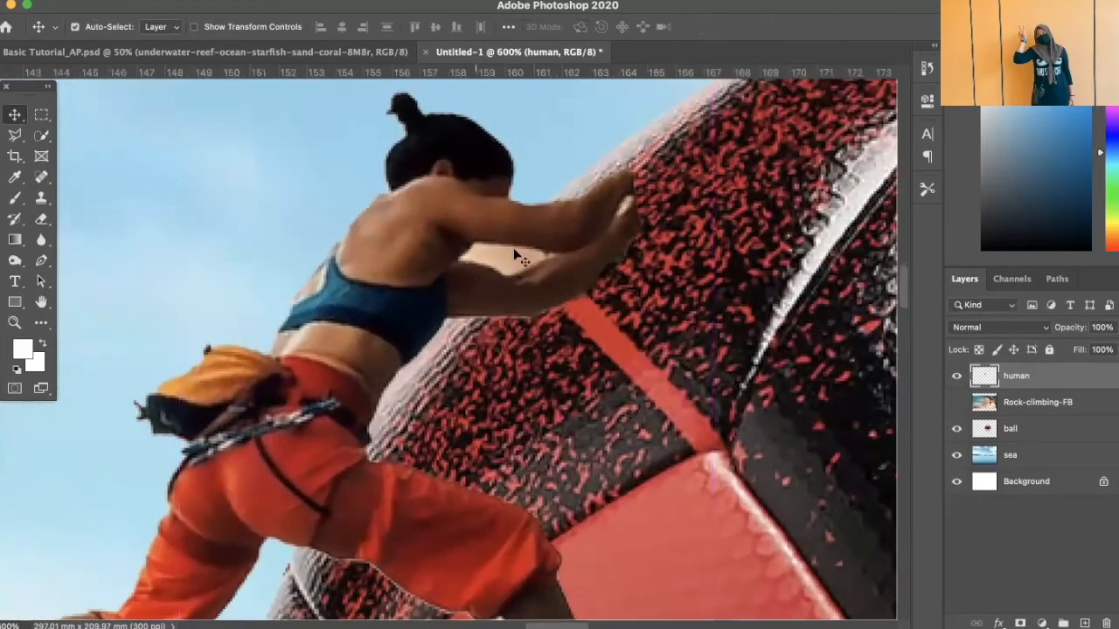
pyautogui.click(41, 138)
pyautogui.click(148, 164)
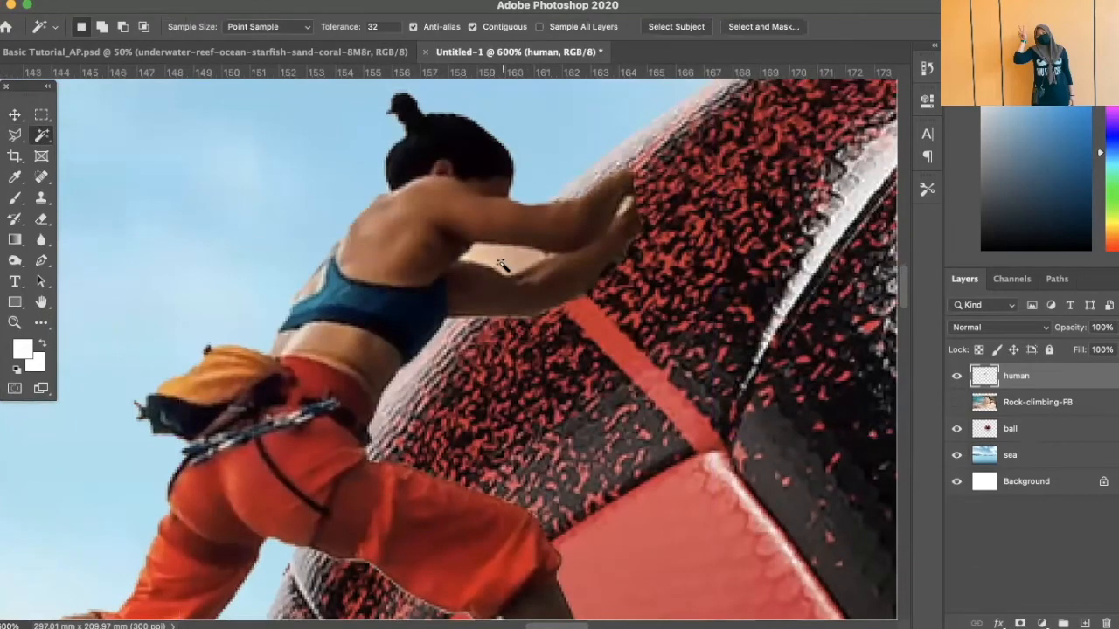
pyautogui.press('Delete')
pyautogui.press('super+d')
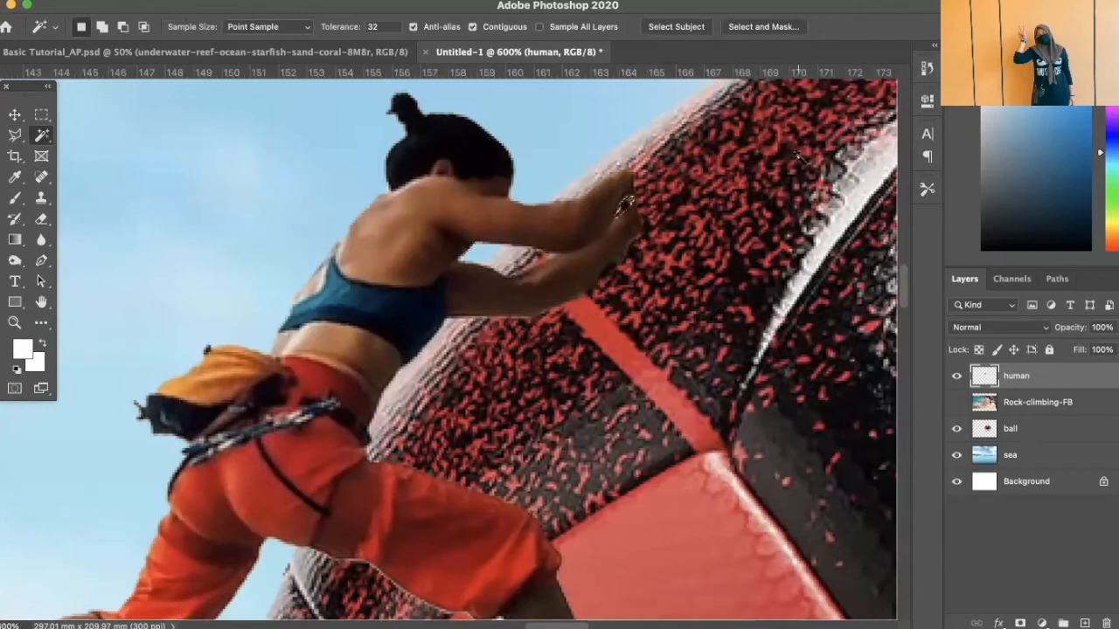
# Choose the standard Eraser tool with a Hard Round brush for cleaning up the climber's edges
pyautogui.press('m')
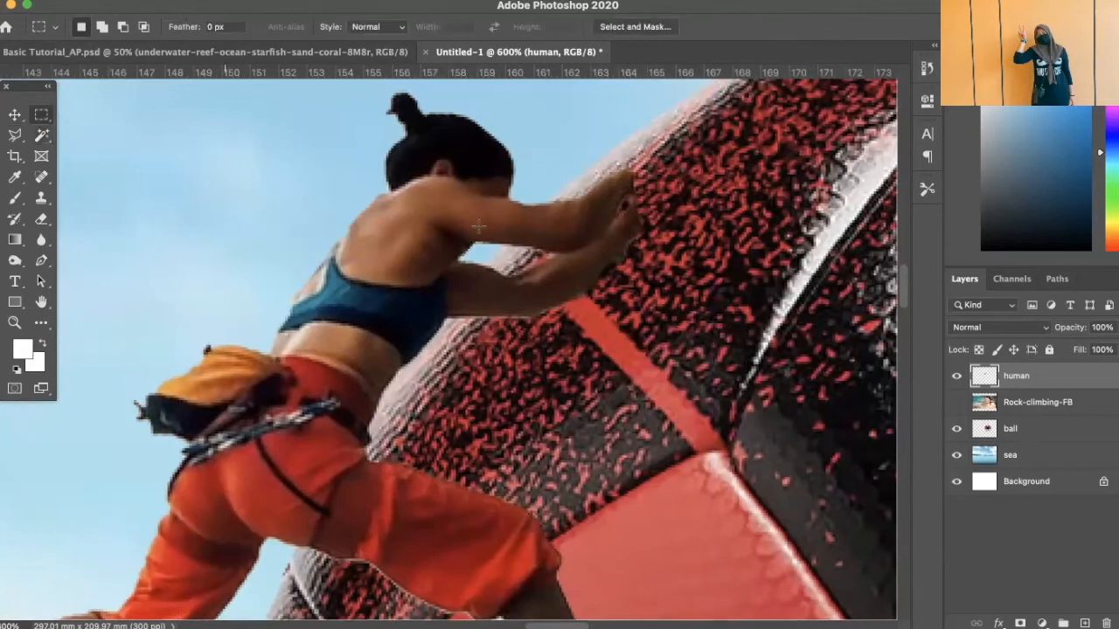
pyautogui.moveTo(476, 361); pyautogui.dragTo(517, 184)
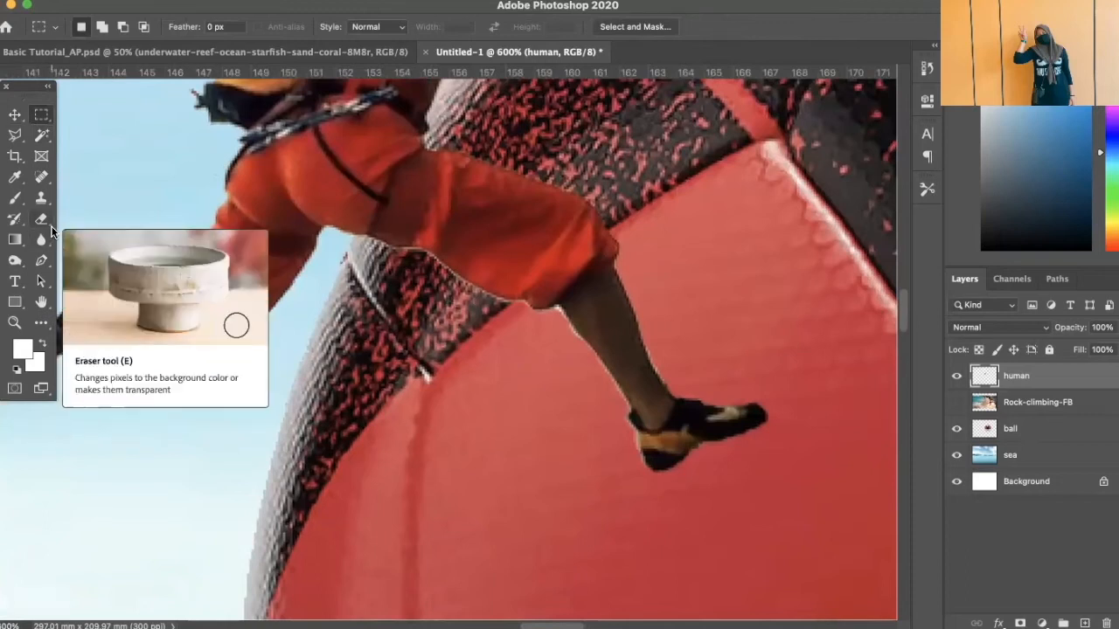
pyautogui.moveTo(48, 219); pyautogui.dragTo(113, 246)
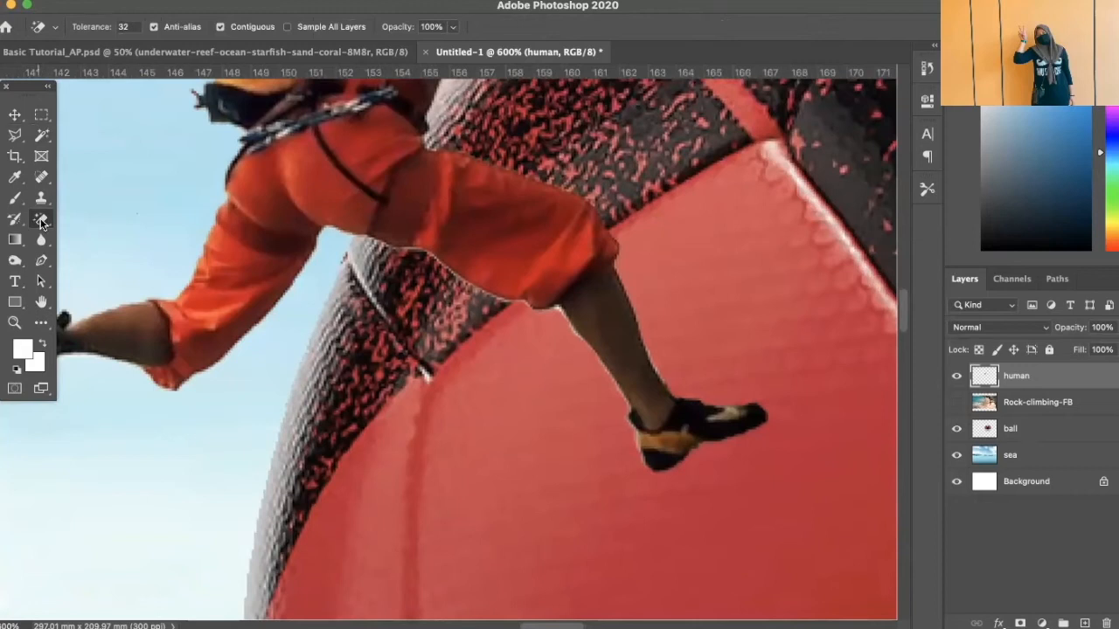
pyautogui.moveTo(44, 222); pyautogui.dragTo(79, 210)
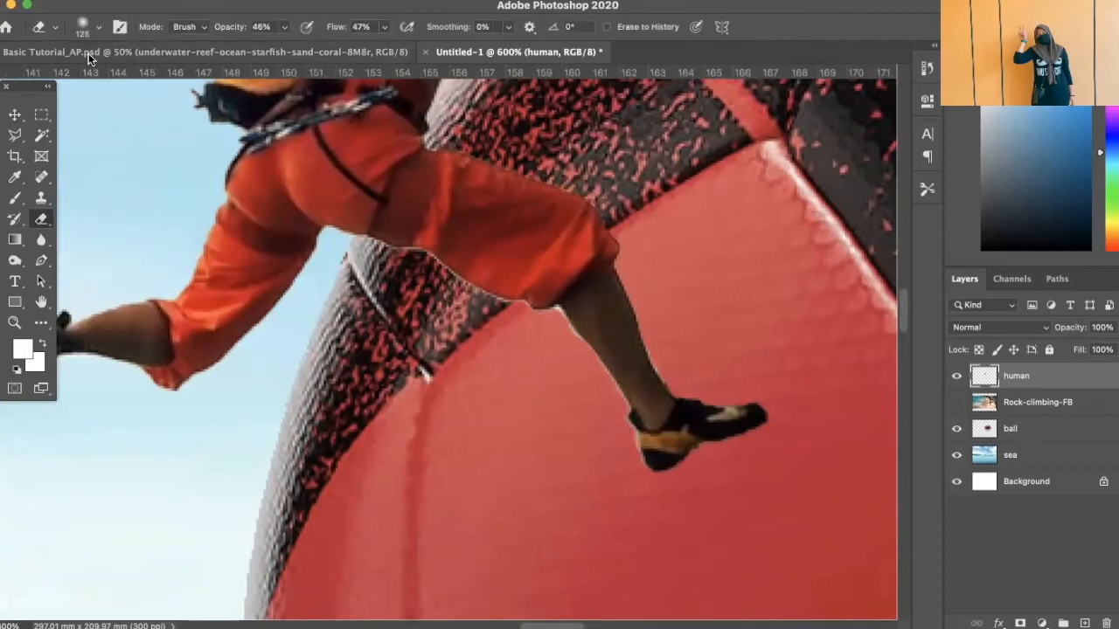
pyautogui.click(94, 30)
pyautogui.click(57, 234)
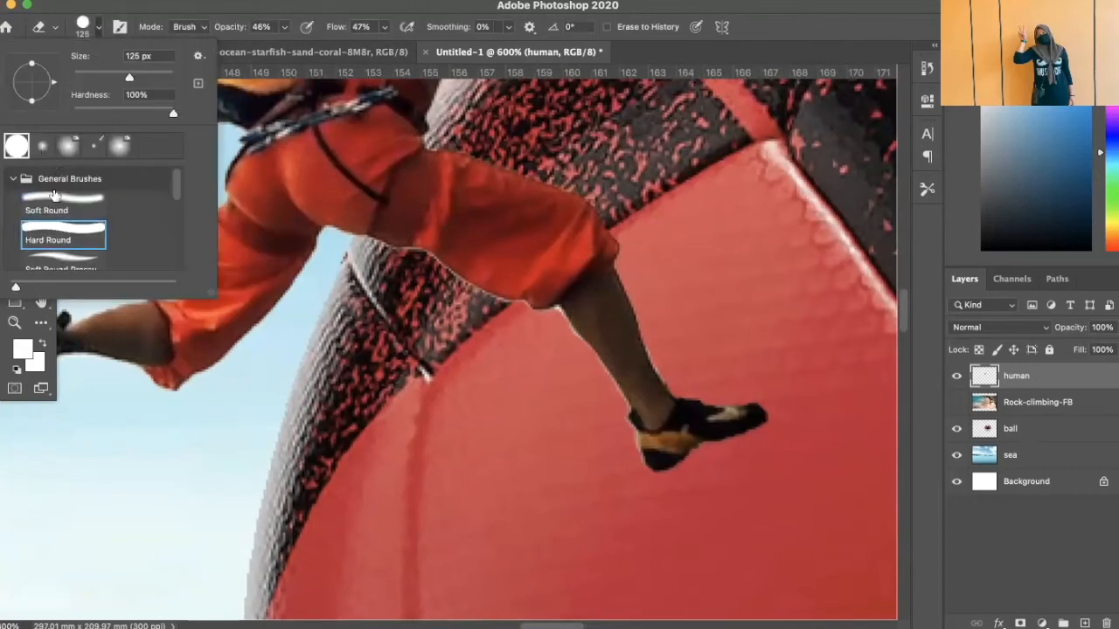
pyautogui.click(265, 18)
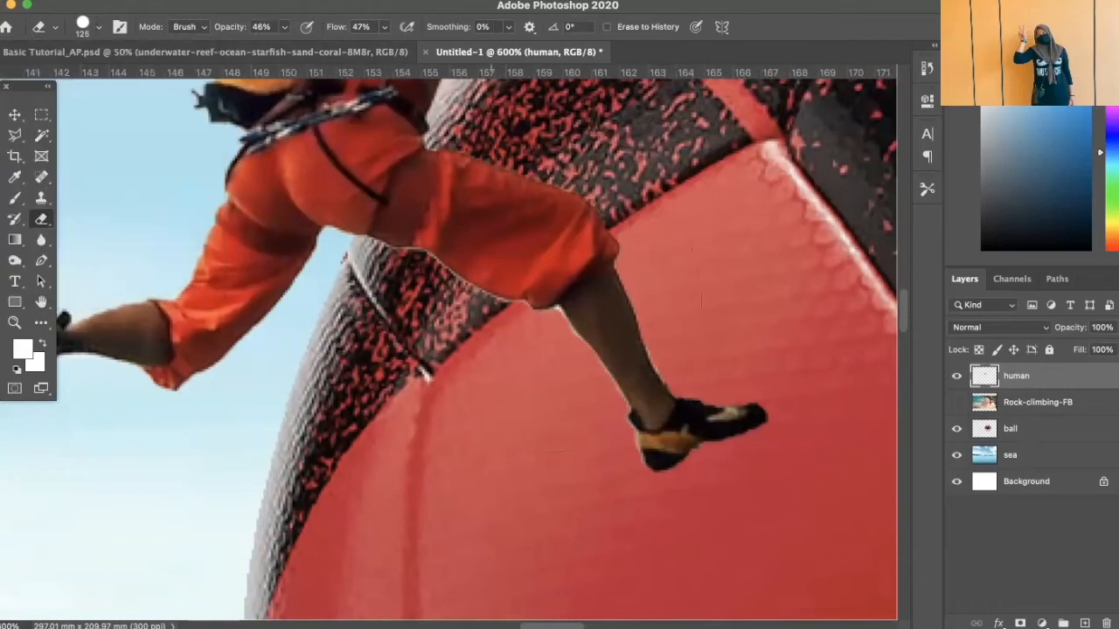
# Reduce the eraser size to 10 and set its opacity and flow to 100%
pyautogui.press('[')
pyautogui.press('[')
pyautogui.press('[')
pyautogui.press('[')
pyautogui.press('[')
pyautogui.press('[')
pyautogui.press('[')
pyautogui.press('[')
pyautogui.press('[')
pyautogui.press('[')
pyautogui.press('[')
pyautogui.press('[')
pyautogui.press('[')
pyautogui.press('[')
pyautogui.click(284, 27)
pyautogui.moveTo(283, 48); pyautogui.dragTo(472, 39)
pyautogui.click(384, 27)
# Erase the light fringe along the climber's trouser leg, calf, shoe and lower forearm
pyautogui.moveTo(603, 354); pyautogui.dragTo(617, 389)
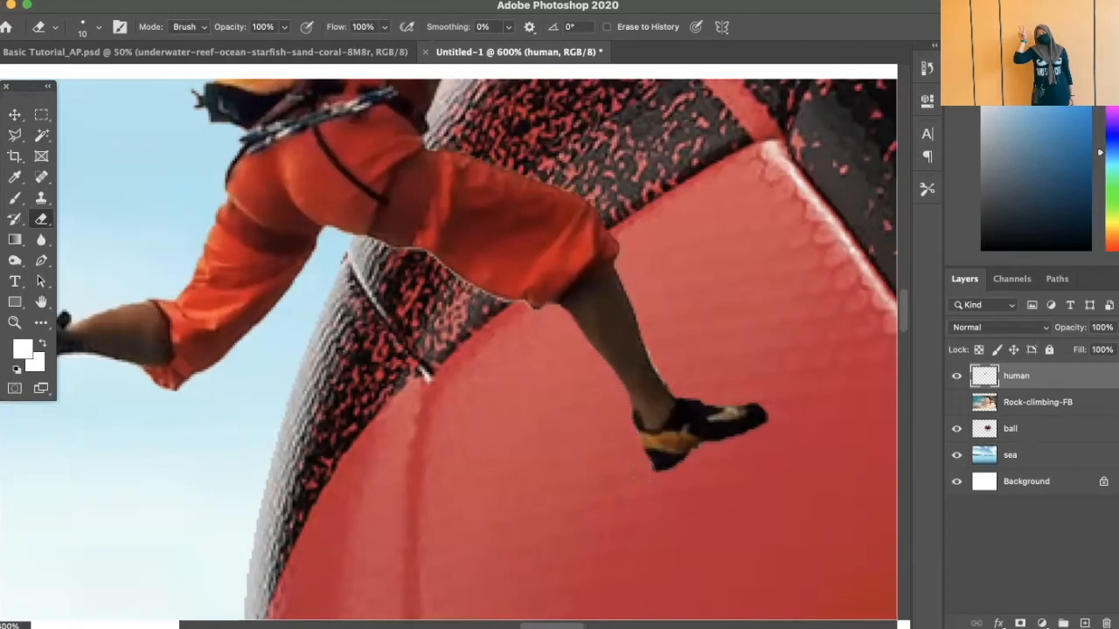
pyautogui.moveTo(643, 474); pyautogui.dragTo(663, 479)
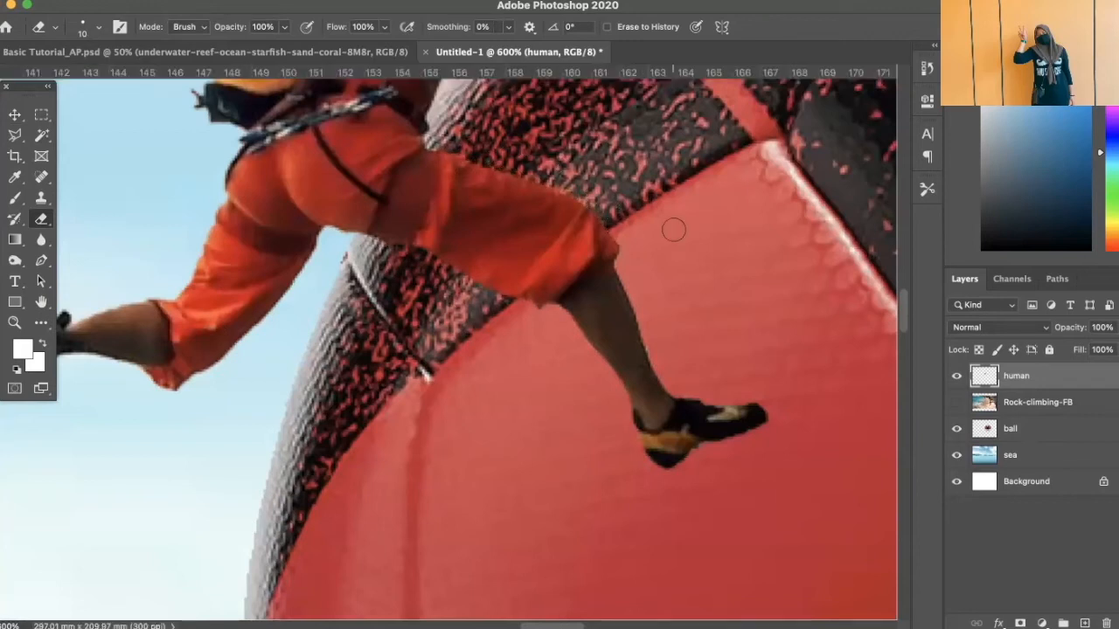
pyautogui.moveTo(495, 253); pyautogui.dragTo(491, 502)
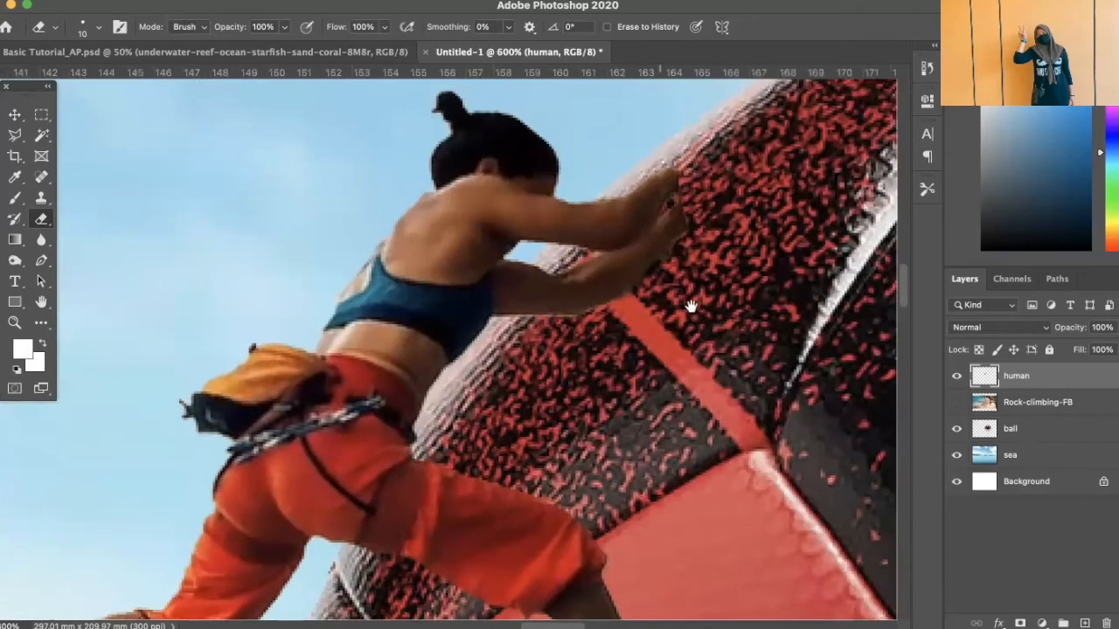
pyautogui.moveTo(690, 302); pyautogui.dragTo(655, 295)
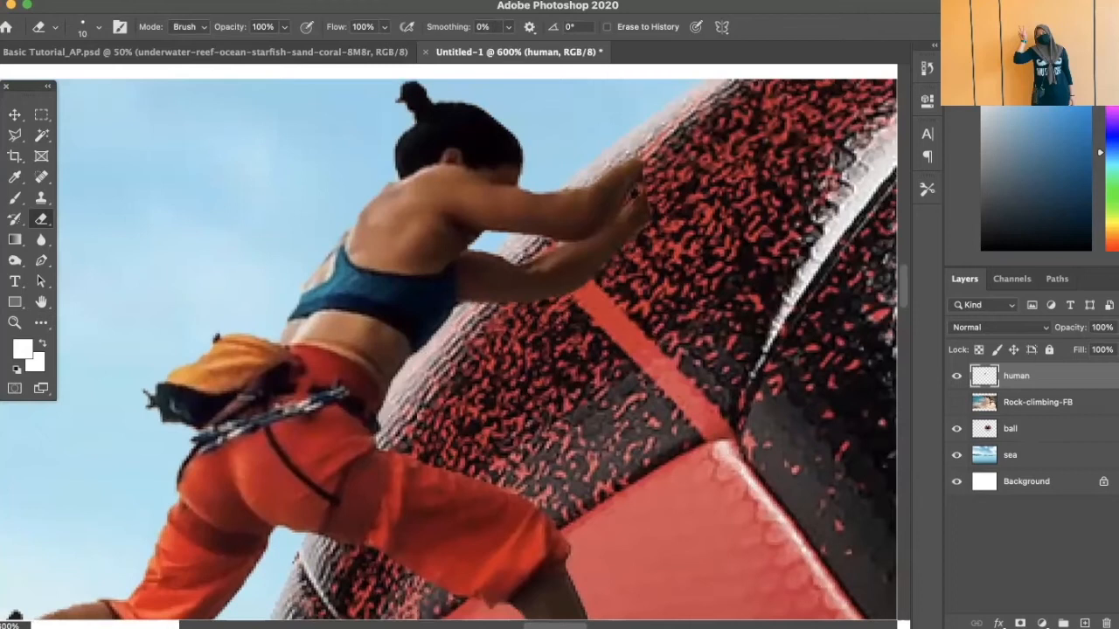
# Move the climber down and outward so the hands rest on the red stripe at the ball's edge
pyautogui.click(15, 115)
pyautogui.moveTo(470, 199); pyautogui.dragTo(372, 288)
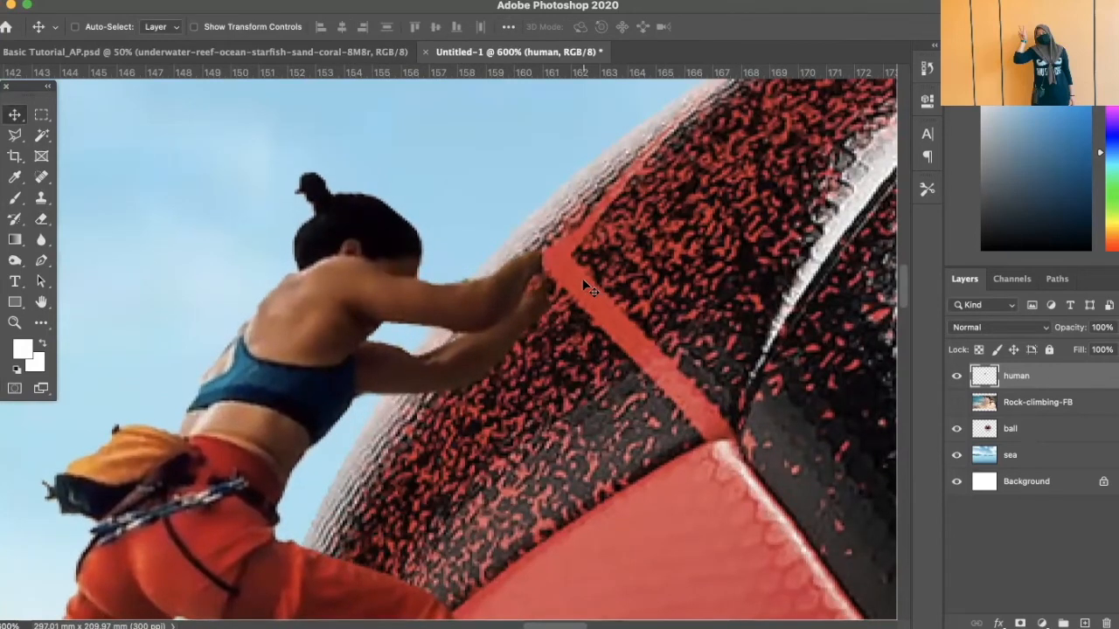
pyautogui.hotkey('ctrl', '-')
pyautogui.hotkey('ctrl', '-')
pyautogui.hotkey('ctrl', '-')
pyautogui.hotkey('ctrl', '-')
pyautogui.hotkey('ctrl', '-')
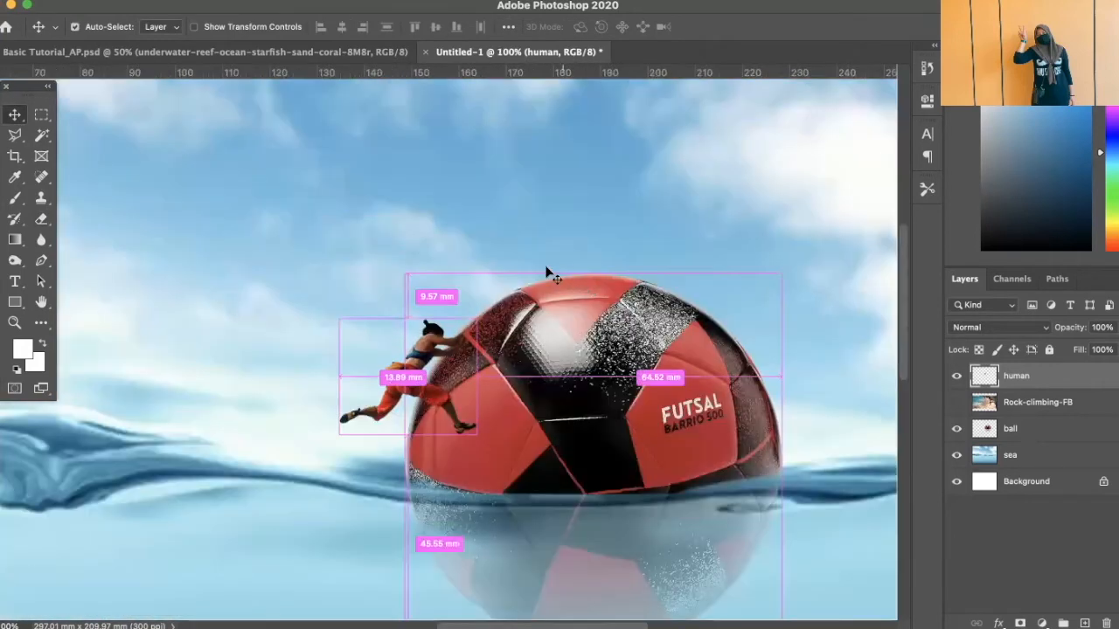
pyautogui.hotkey('ctrl', '-')
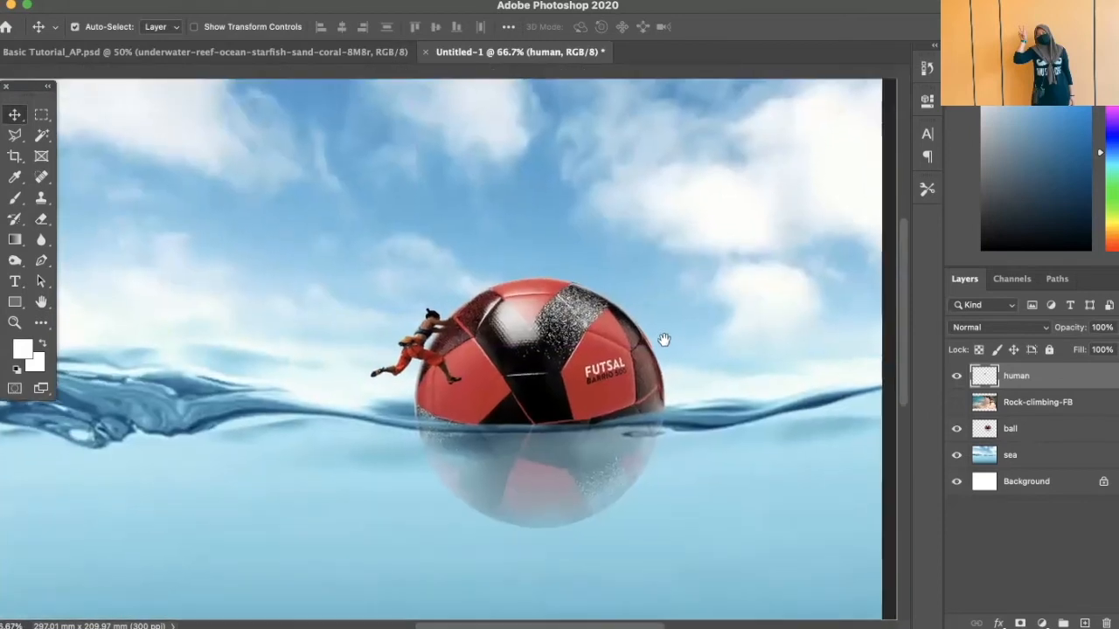
# Show the rulers around the canvas and check the climber on the ball at different magnifications
pyautogui.hotkey('ctrl', '-')
pyautogui.hotkey('ctrl', 'r')
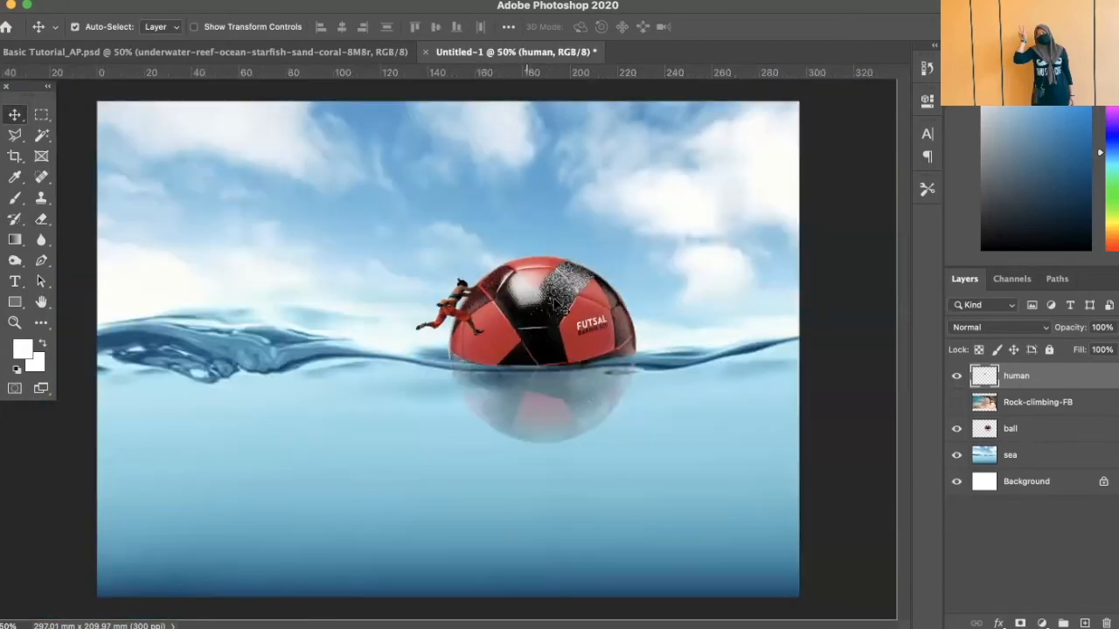
pyautogui.hotkey('ctrl', '+')
pyautogui.hotkey('ctrl', '+')
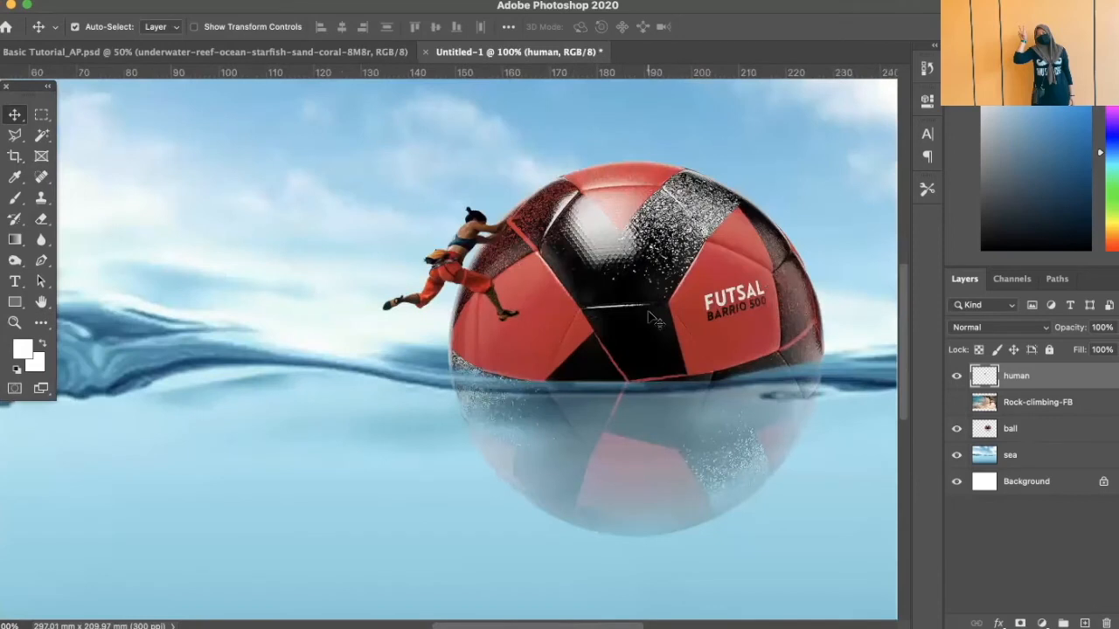
pyautogui.hotkey('ctrl', '-')
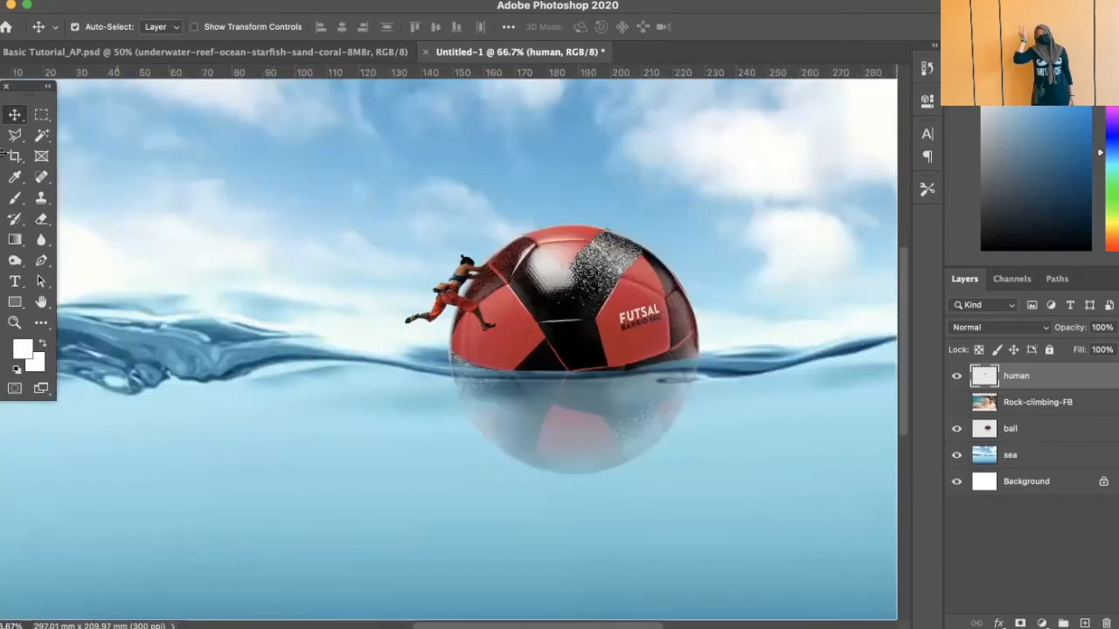
# Choose the Burn tool for midtones, set its exposure to 23% and reduce its brush size to 100
pyautogui.click(16, 261)
pyautogui.click(16, 261)
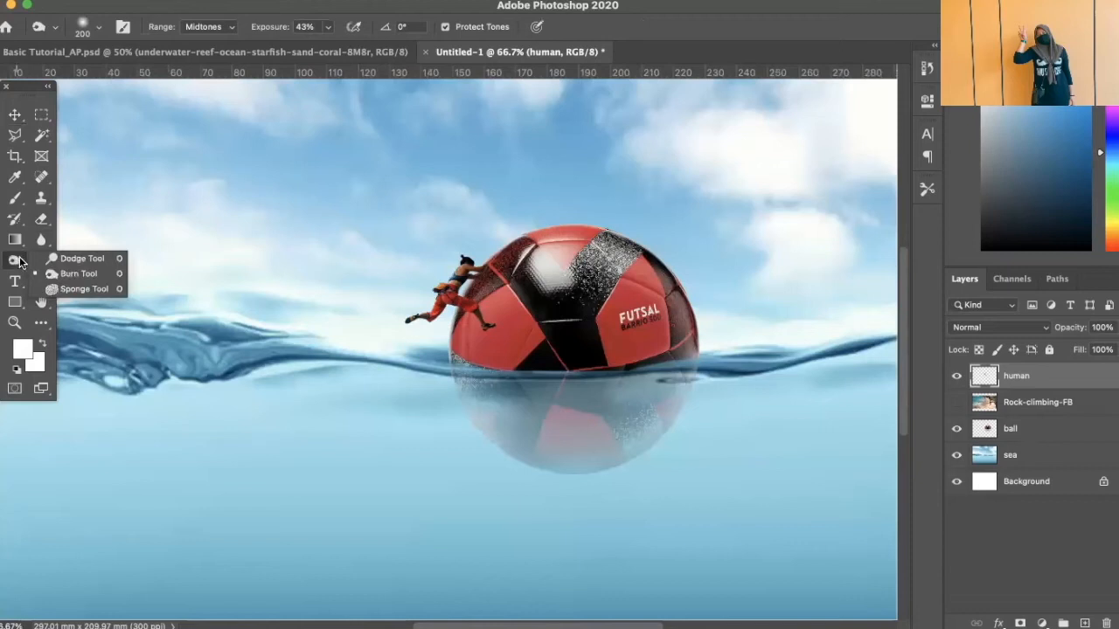
pyautogui.click(65, 257)
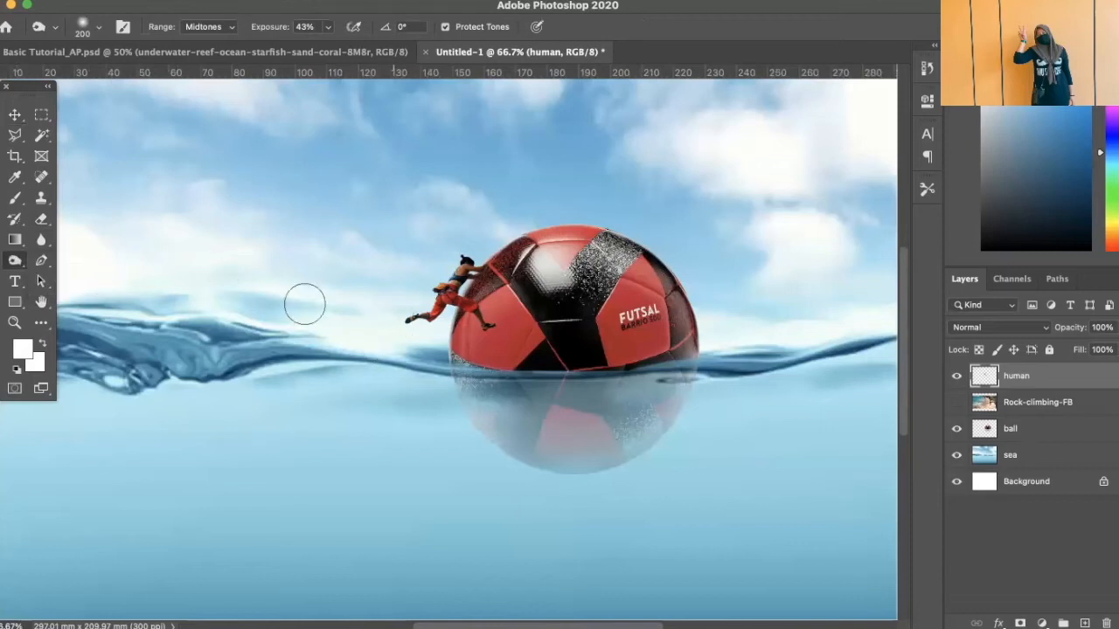
pyautogui.click(327, 33)
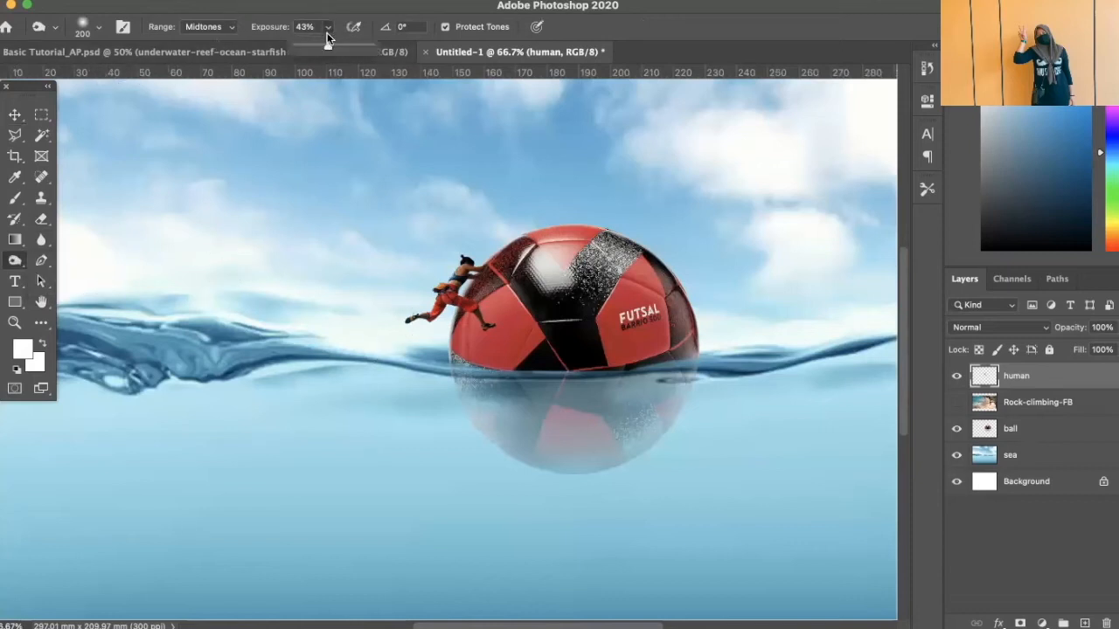
pyautogui.moveTo(316, 49); pyautogui.dragTo(320, 50)
pyautogui.moveTo(308, 50); pyautogui.dragTo(312, 49)
pyautogui.click(365, 8)
pyautogui.moveTo(556, 281); pyautogui.dragTo(552, 306)
pyautogui.press('[')
pyautogui.press('[')
pyautogui.press('[')
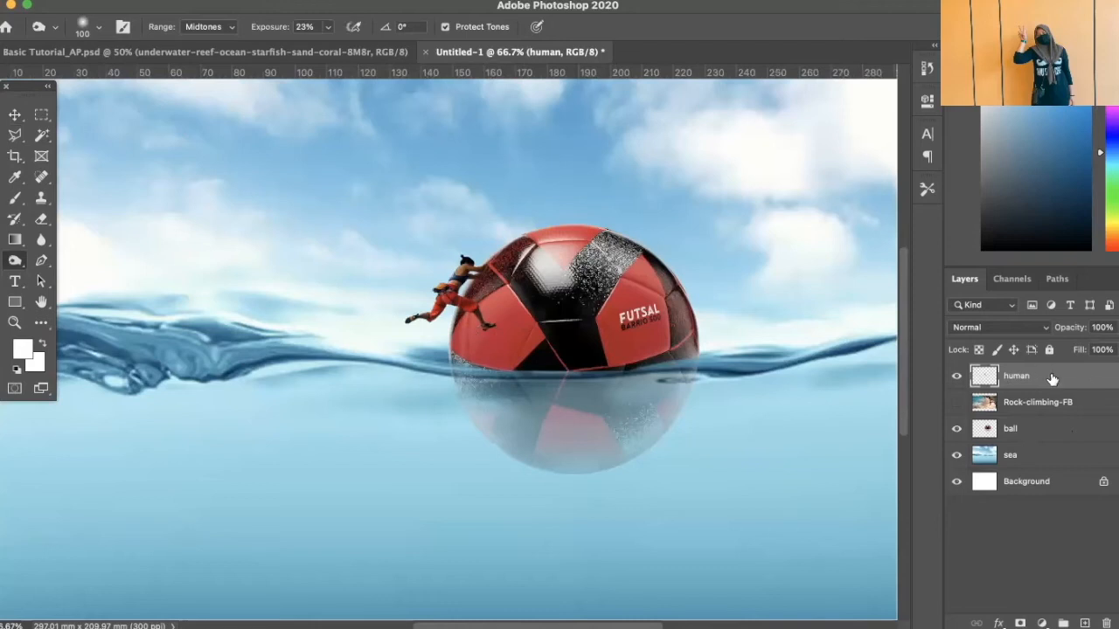
# Burn the ball layer's shading along its upper area, outer edge and waterline with a size 150 brush
pyautogui.click(1038, 434)
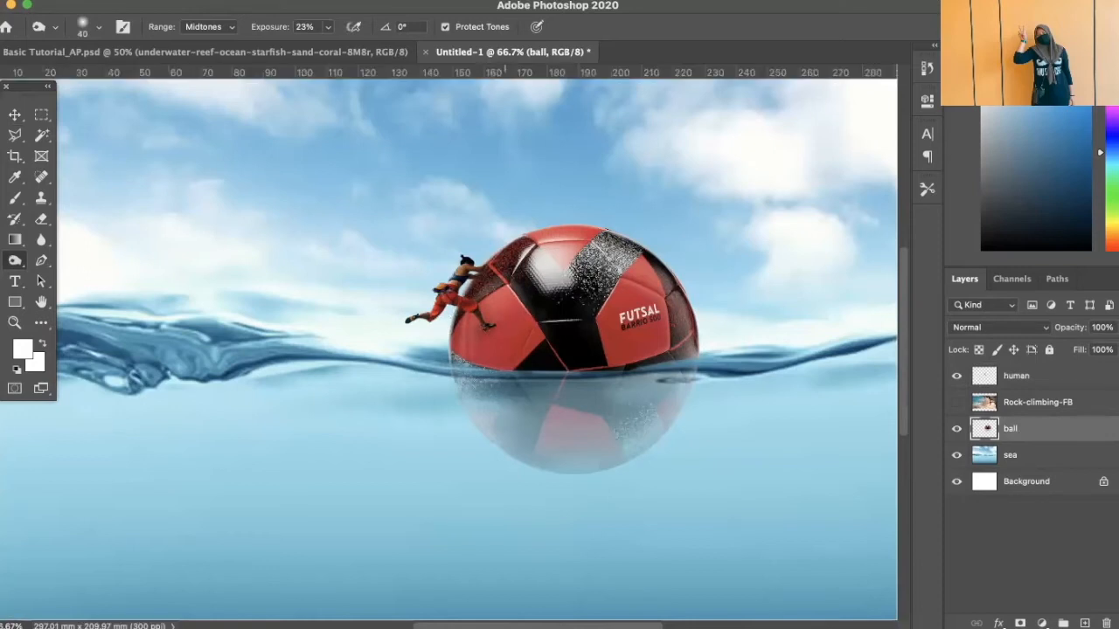
pyautogui.press(']')
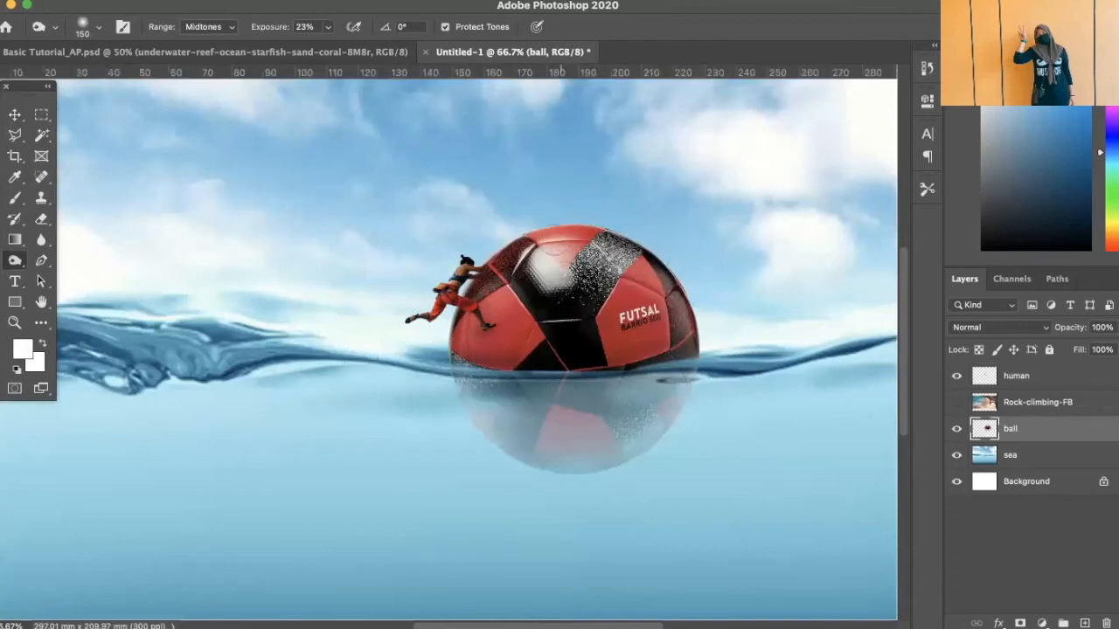
pyautogui.moveTo(553, 263); pyautogui.dragTo(518, 262)
pyautogui.moveTo(449, 334); pyautogui.dragTo(450, 344)
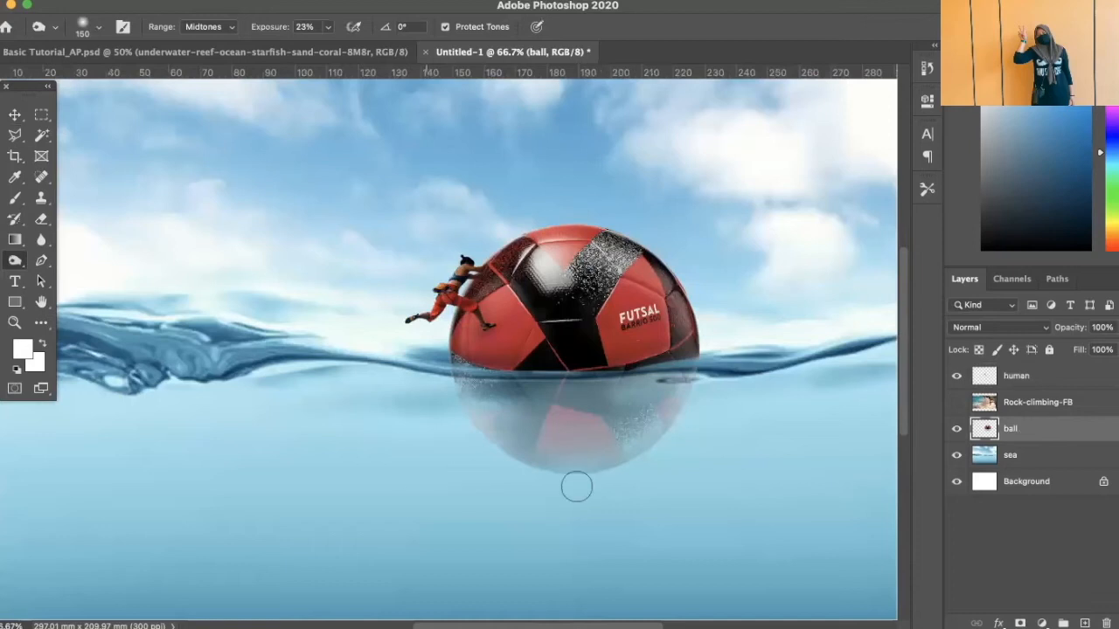
pyautogui.moveTo(439, 406)
pyautogui.mouseDown()
pyautogui.moveTo(649, 390)
pyautogui.moveTo(504, 397)
pyautogui.moveTo(695, 402)
pyautogui.moveTo(606, 398)
pyautogui.moveTo(683, 396)
pyautogui.moveTo(703, 408)
pyautogui.moveTo(670, 388)
pyautogui.mouseUp()
pyautogui.press('super+minus')
pyautogui.press('super+minus')
pyautogui.press('super+plus')
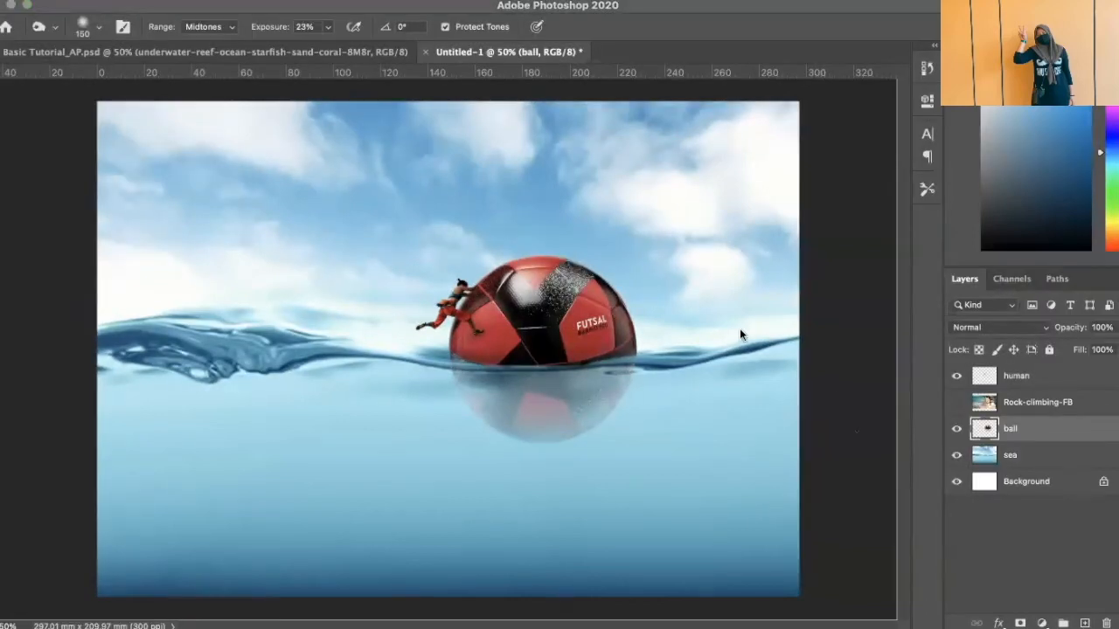
# Place the shark-getty image into the composite and commit it at 66.14% scale
pyautogui.moveTo(252, 302); pyautogui.dragTo(253, 302)
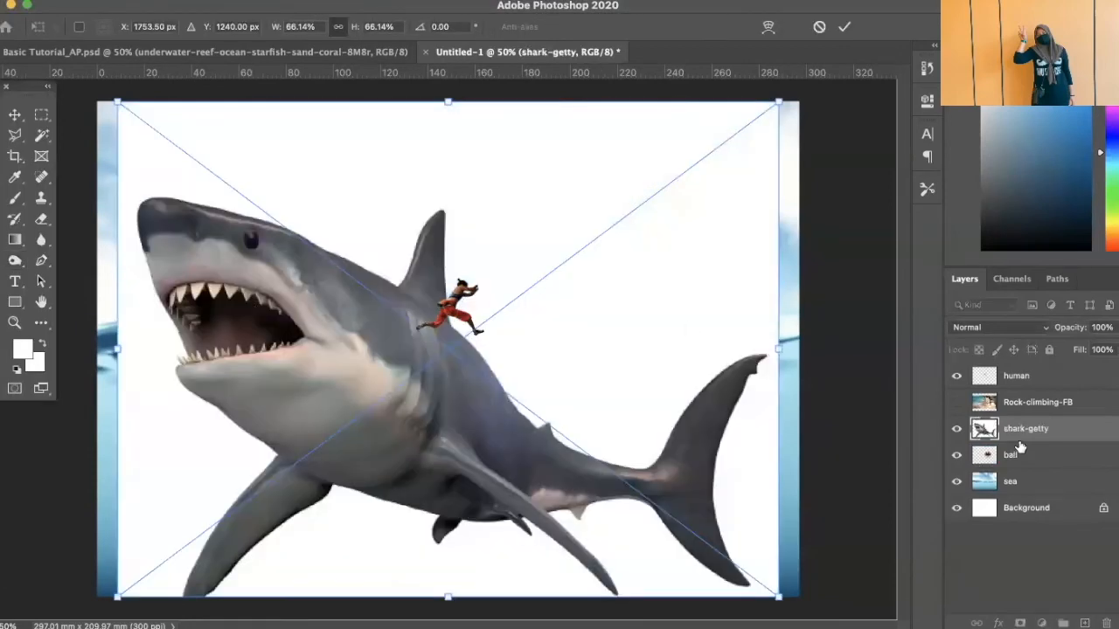
pyautogui.press('Return')
pyautogui.press('o')
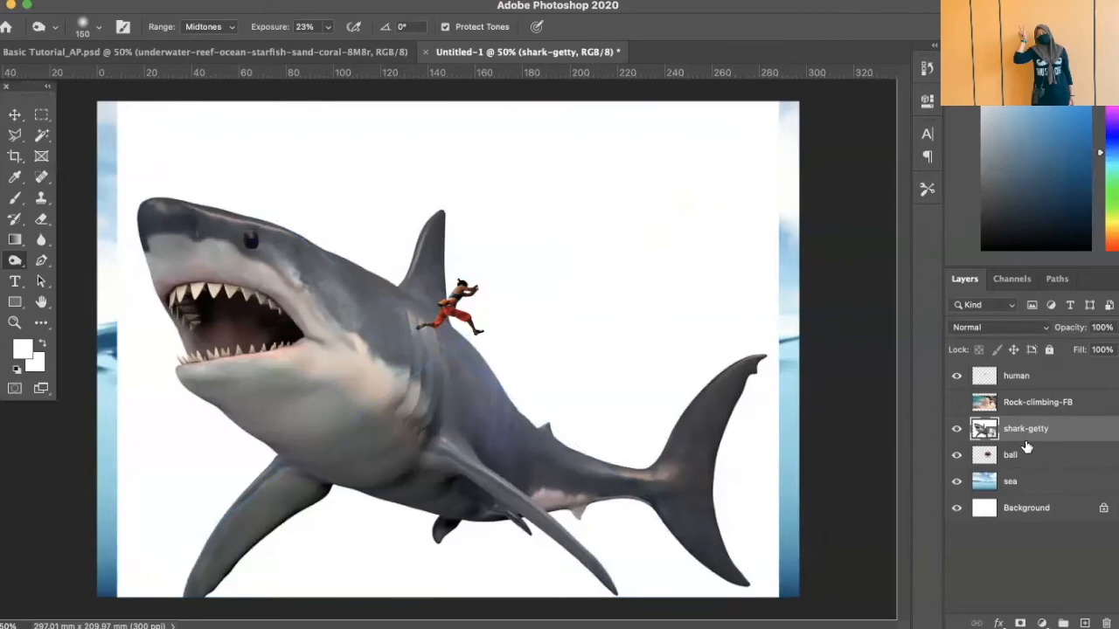
# Move the shark-getty layer above the human layer and rasterize it
pyautogui.moveTo(1038, 430); pyautogui.dragTo(1034, 375)
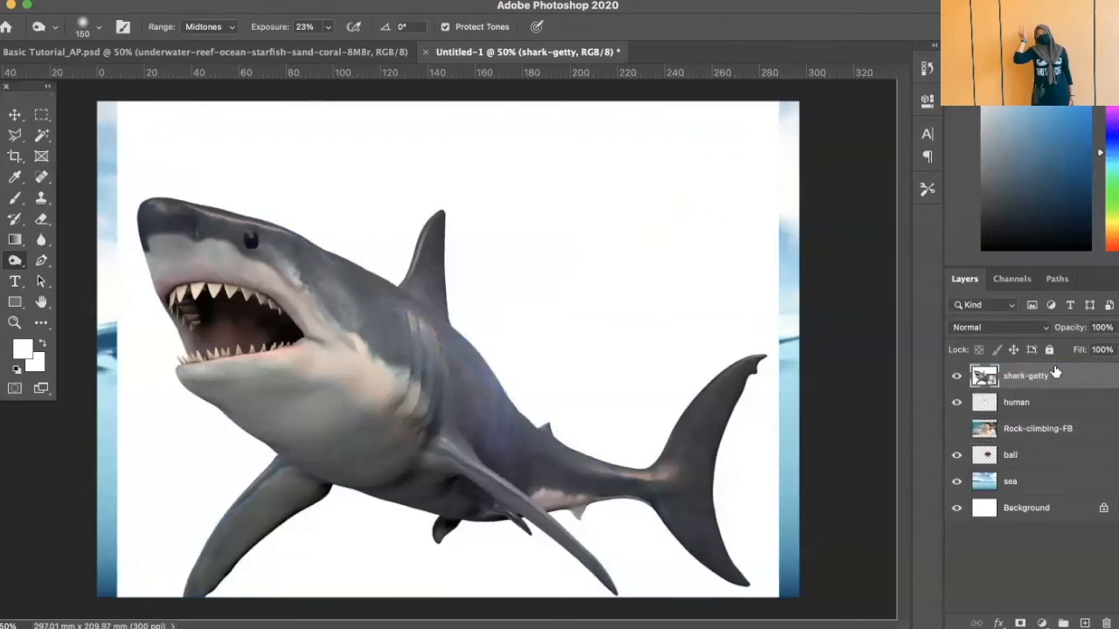
pyautogui.rightClick(1075, 380)
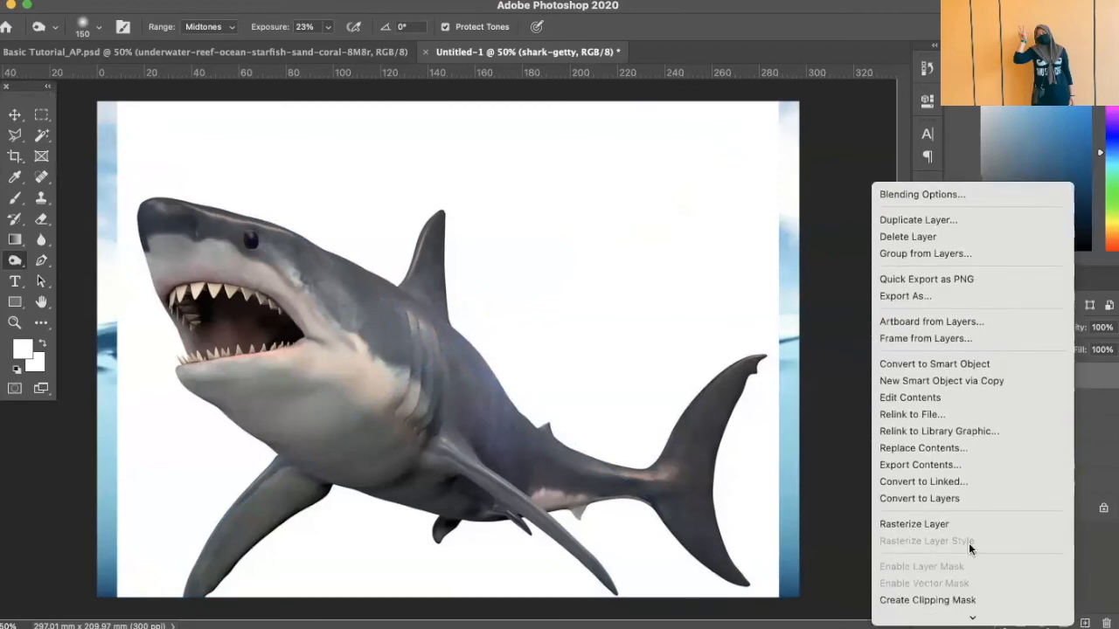
pyautogui.click(951, 527)
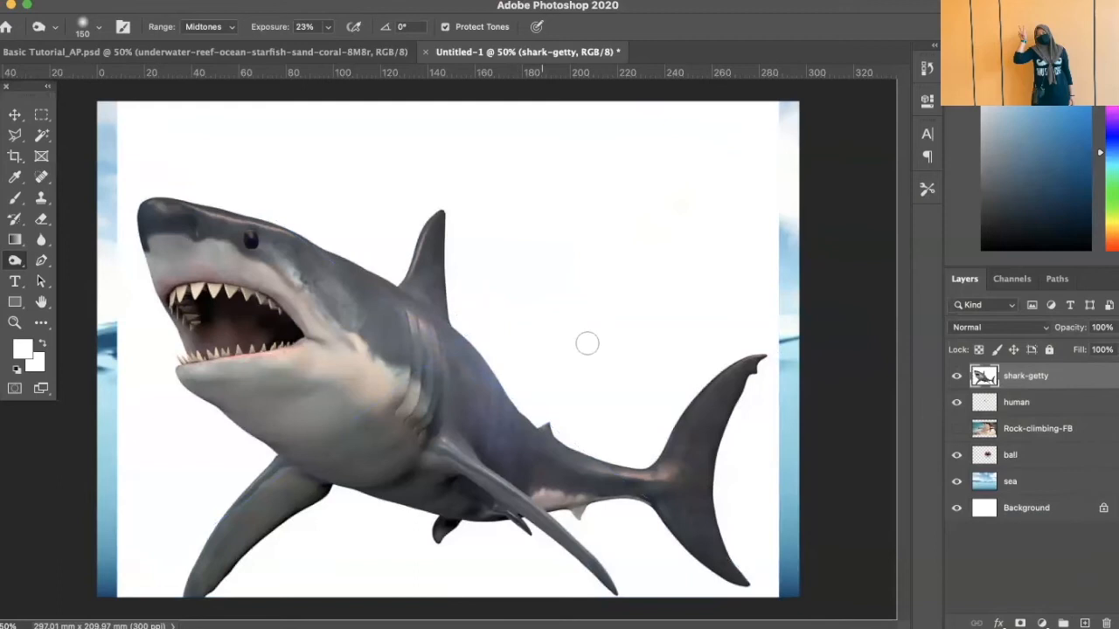
# Select the shark's white background with the Magic Wand at tolerance 32, delete it and deselect
pyautogui.click(42, 136)
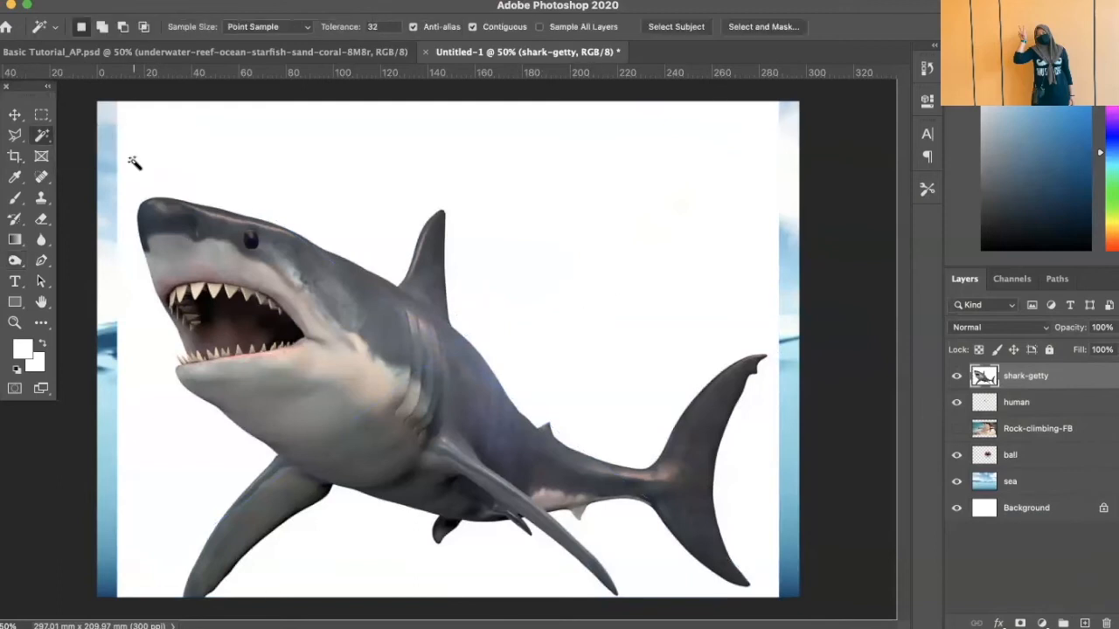
pyautogui.click(514, 208)
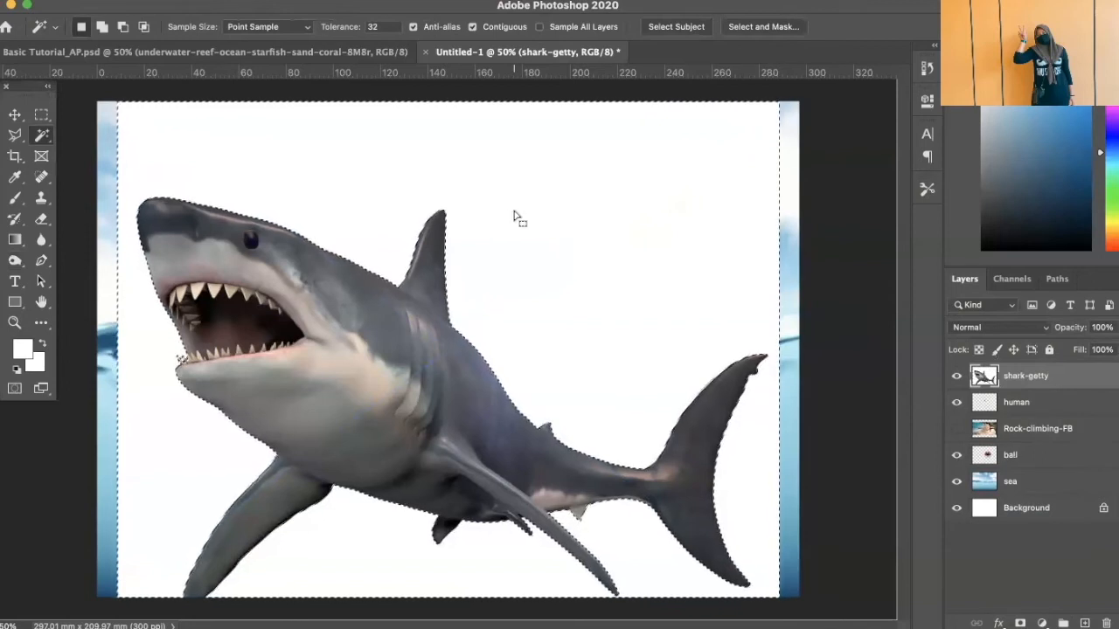
pyautogui.press('Delete')
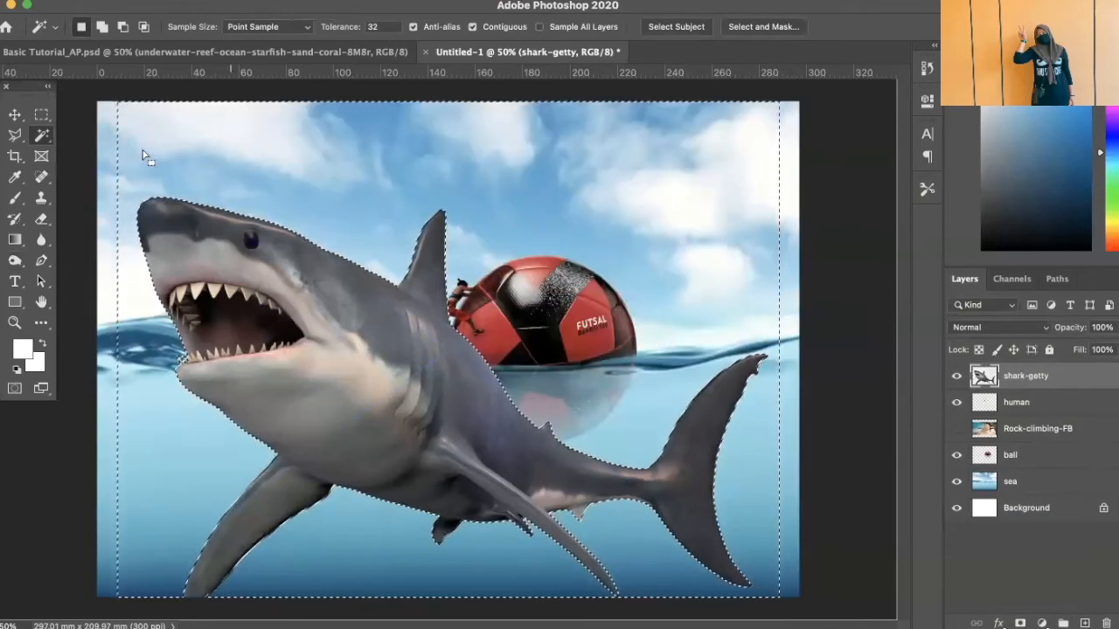
pyautogui.keyDown('shift'); pyautogui.click(100, 137); pyautogui.keyUp('shift')
pyautogui.click(41, 117)
pyautogui.click(127, 131)
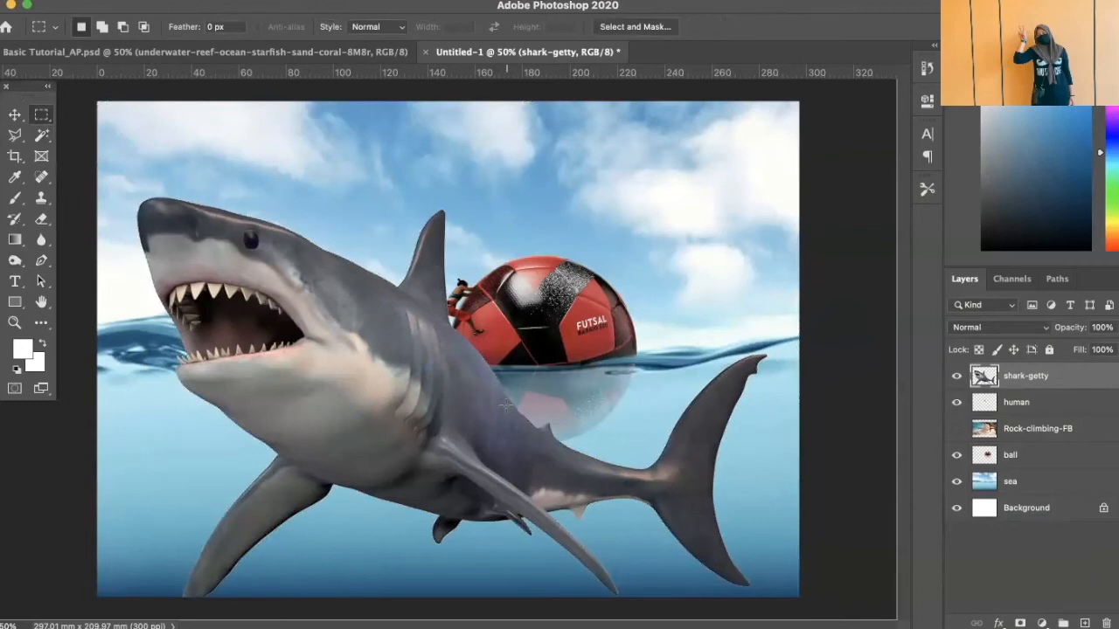
# Undo the removal of the shark's white background and clear the selection
pyautogui.press('super+z')
pyautogui.press('super+z')
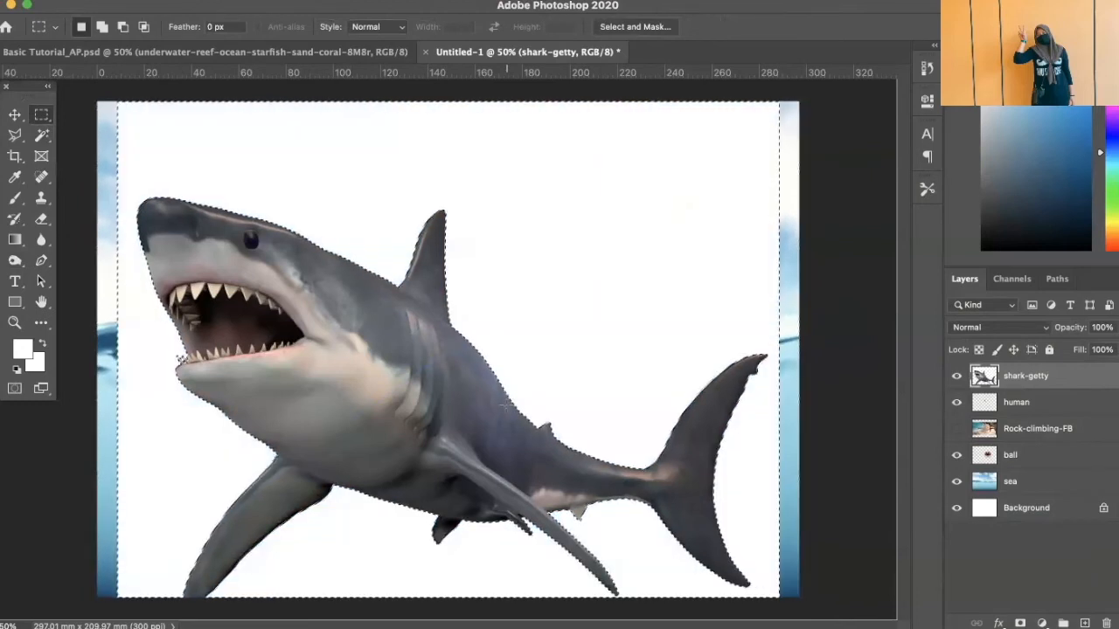
pyautogui.click(90, 128)
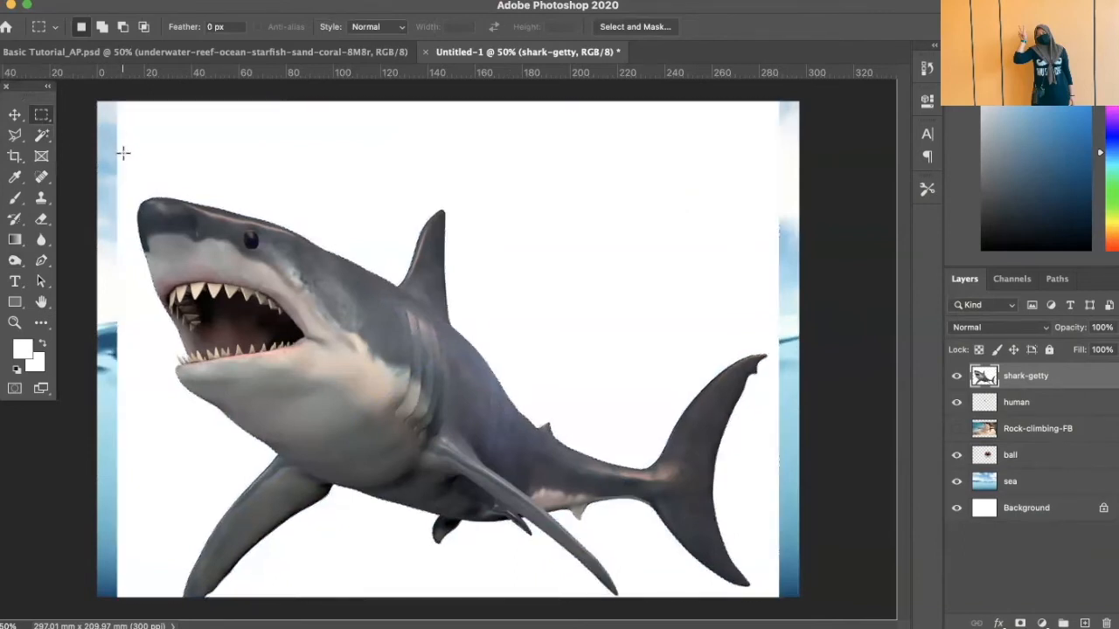
# Move the shark image slightly upward and choose the Polygonal Lasso tool for cutting it out
pyautogui.click(15, 114)
pyautogui.moveTo(259, 310); pyautogui.dragTo(262, 289)
pyautogui.moveTo(12, 135); pyautogui.dragTo(96, 146)
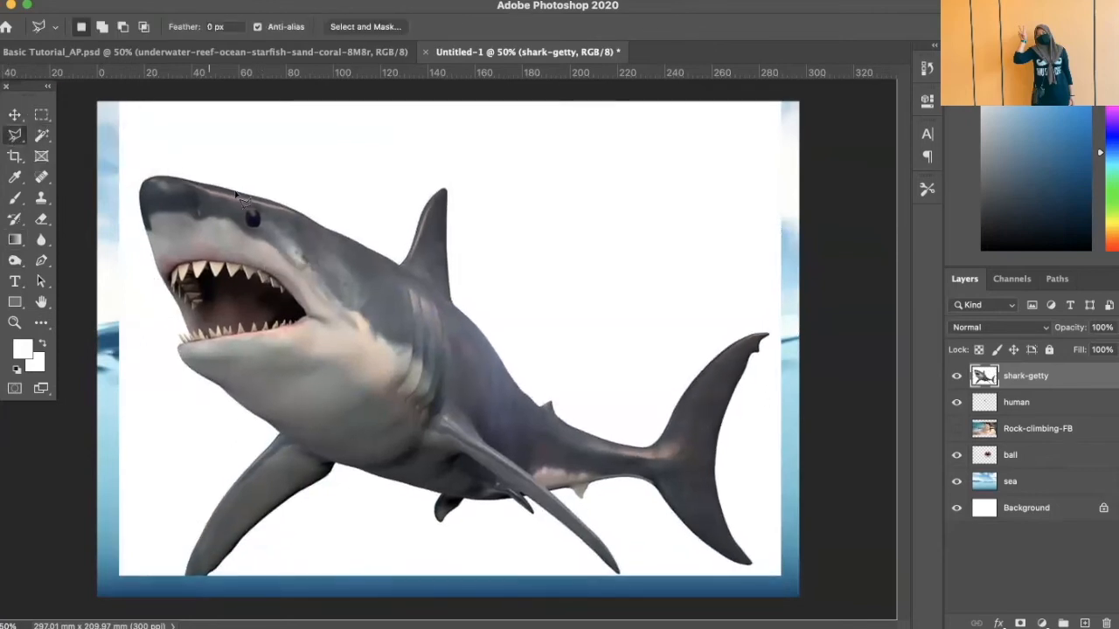
# Start a lasso outline at the shark's snout and trace along the top of its head towards the dorsal fin
pyautogui.press('super+plus')
pyautogui.moveTo(353, 252); pyautogui.dragTo(425, 273)
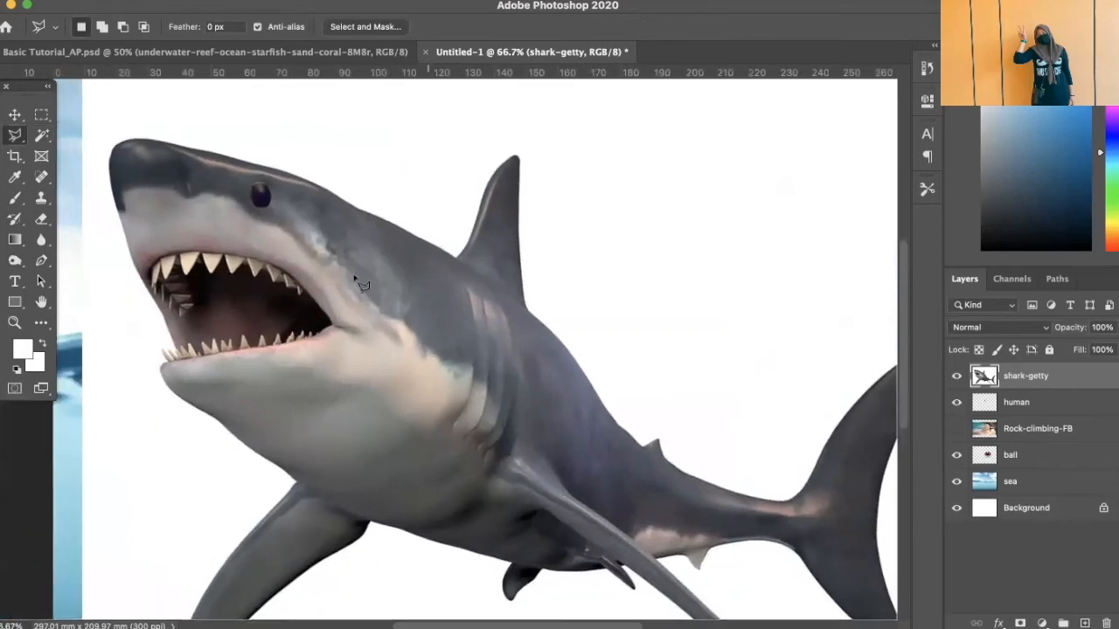
pyautogui.click(139, 141)
pyautogui.click(157, 144)
pyautogui.click(257, 171)
pyautogui.click(331, 196)
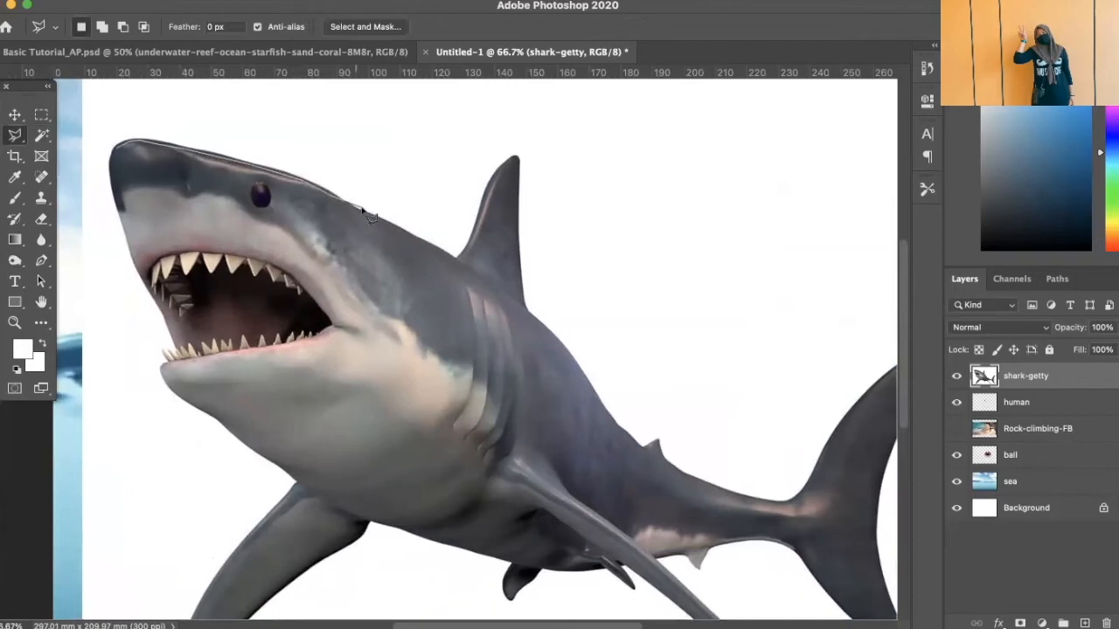
pyautogui.click(393, 227)
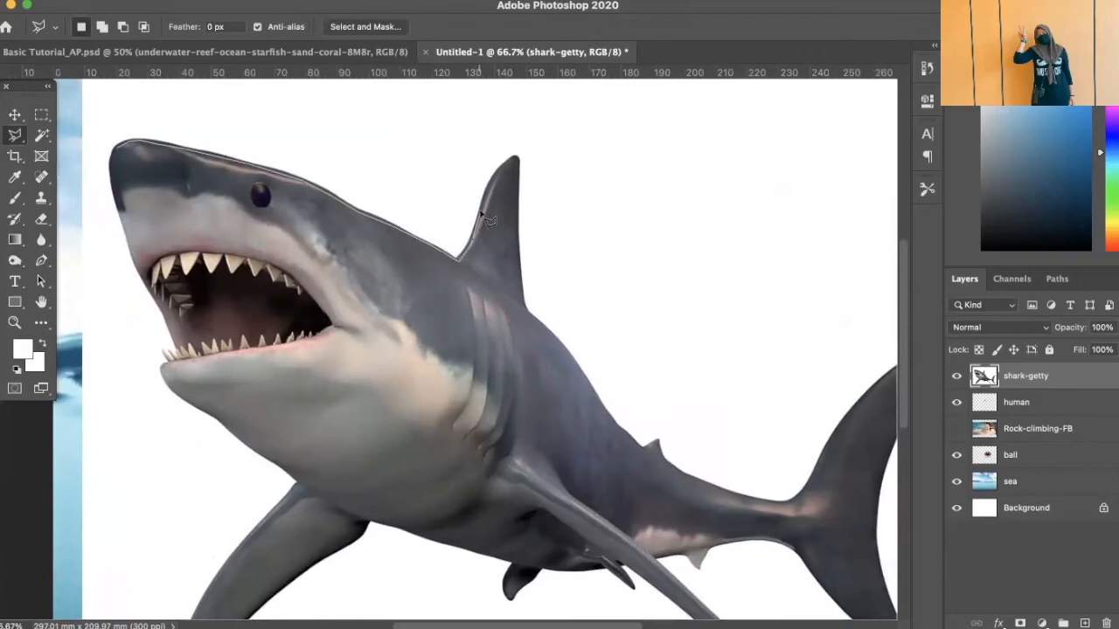
# Continue the lasso outline around the dorsal fin, back, tail fin, belly and pectoral fins
pyautogui.click(507, 163)
pyautogui.click(514, 158)
pyautogui.click(518, 160)
pyautogui.click(528, 313)
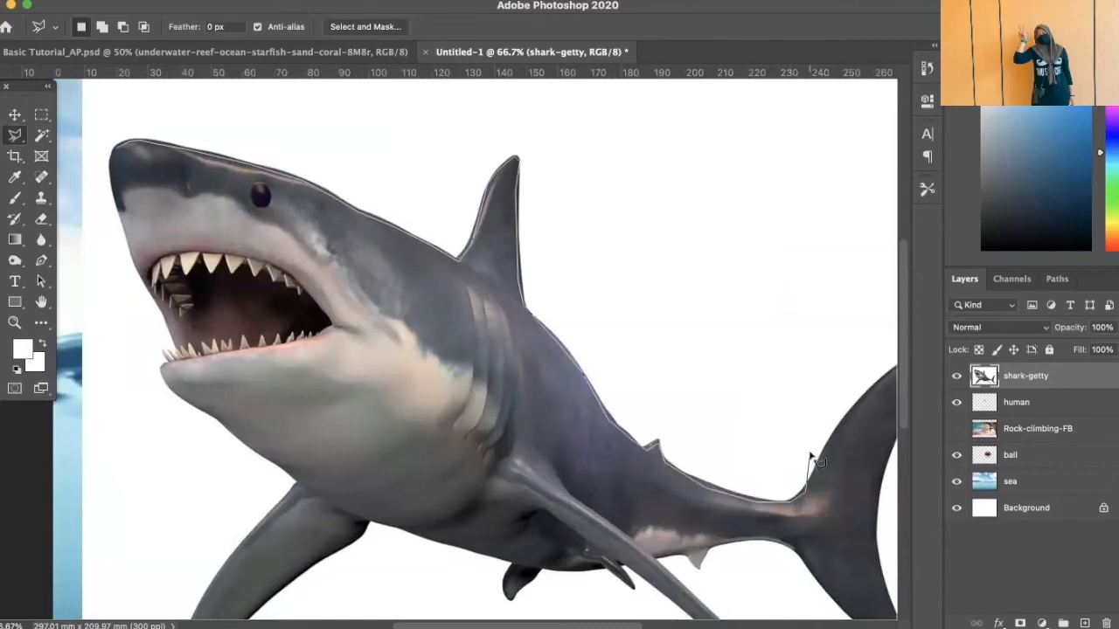
pyautogui.moveTo(804, 450); pyautogui.dragTo(593, 353)
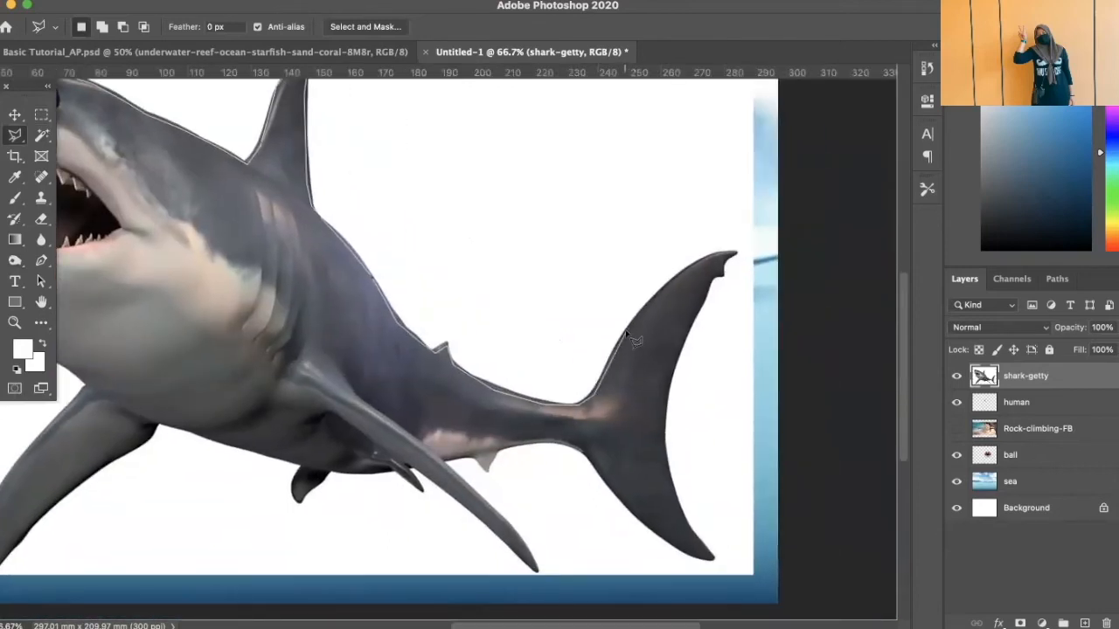
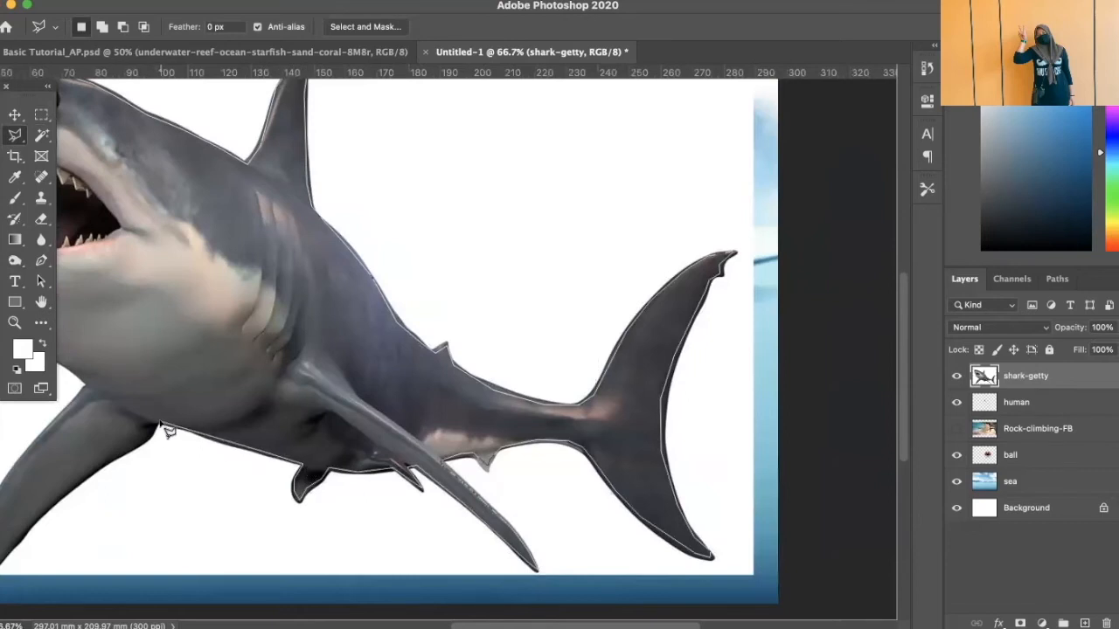
pyautogui.moveTo(233, 400); pyautogui.dragTo(452, 388)
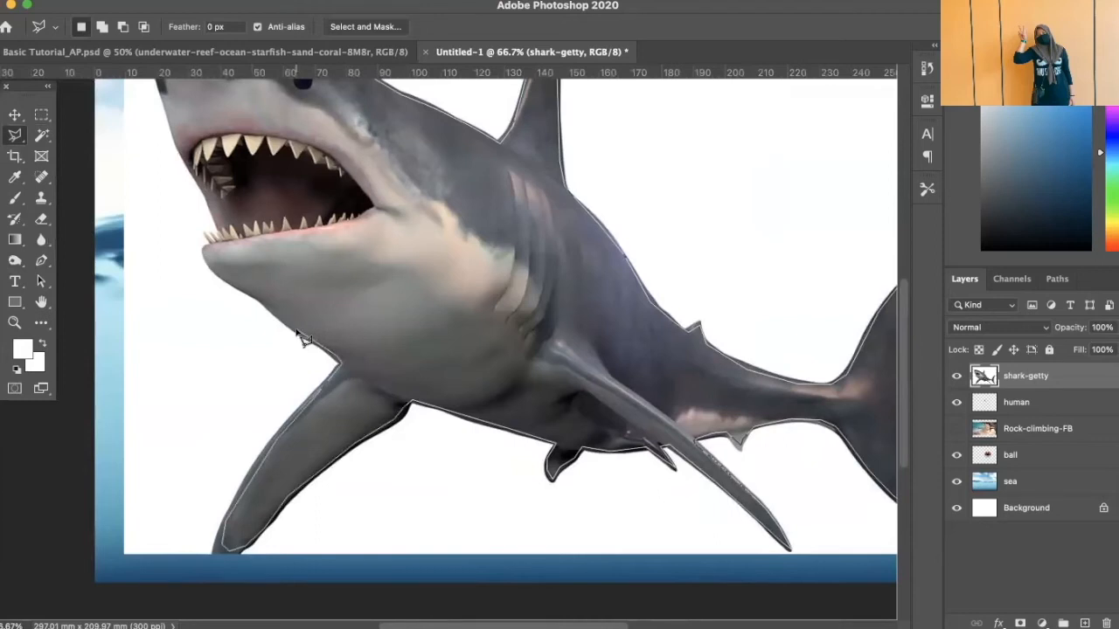
# Extend the lasso outline along the underside of the shark's lower jaw to its tip
pyautogui.click(265, 302)
pyautogui.moveTo(283, 279); pyautogui.dragTo(371, 404)
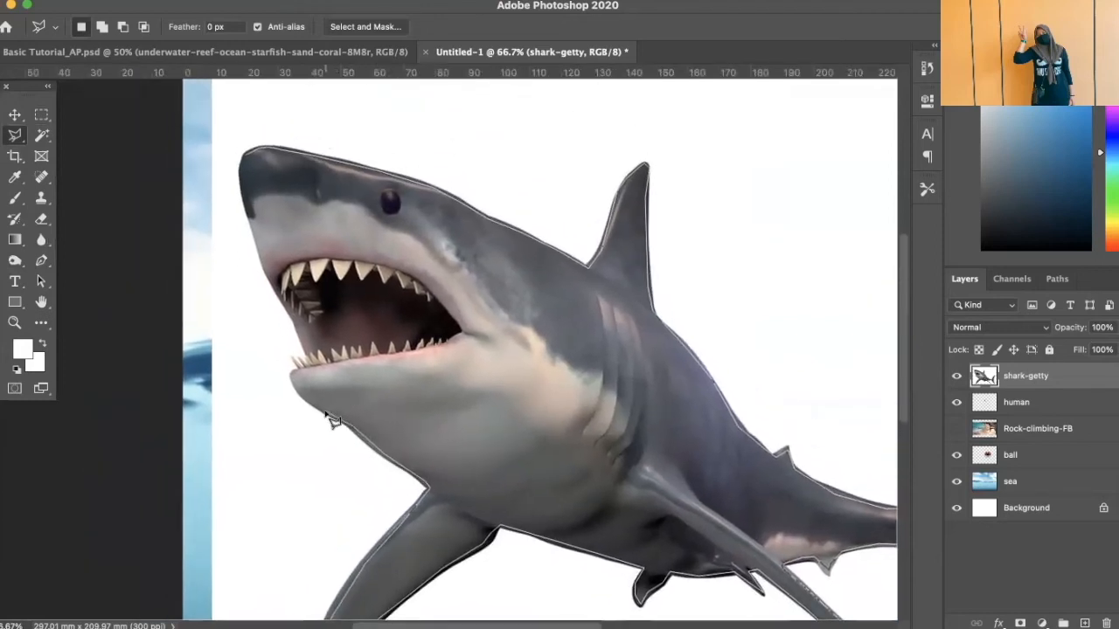
pyautogui.click(297, 368)
pyautogui.click(557, 370)
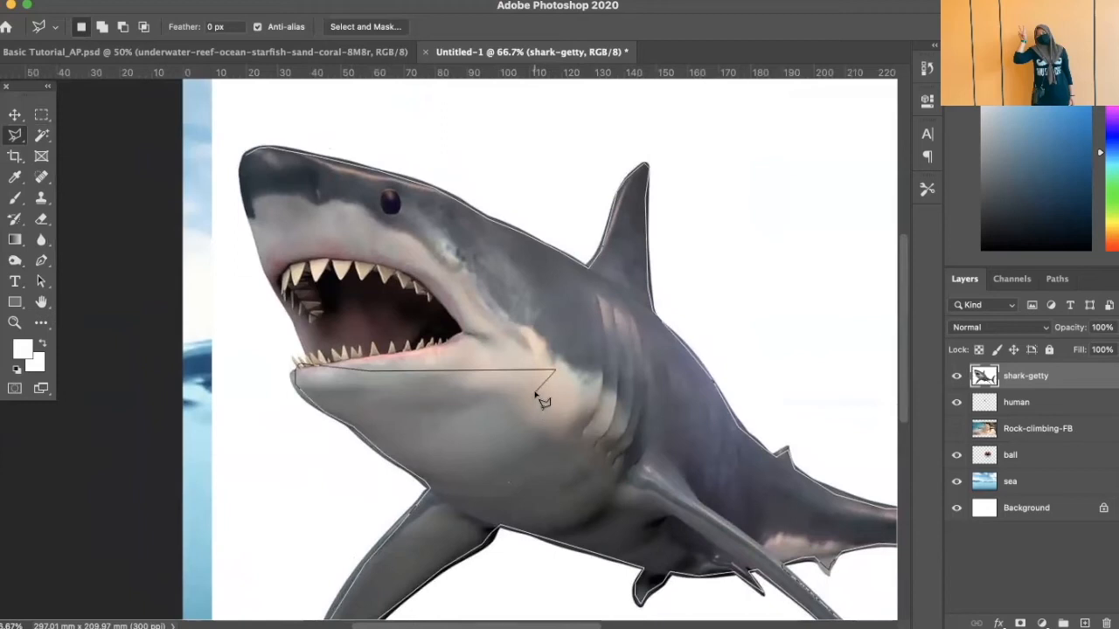
# Remove the latest lasso points back to where the front pectoral fin meets the shark's underside
pyautogui.press('BackSpace')
pyautogui.press('BackSpace')
pyautogui.press('BackSpace')
pyautogui.press('BackSpace')
pyautogui.press('BackSpace')
pyautogui.press('BackSpace')
pyautogui.press('BackSpace')
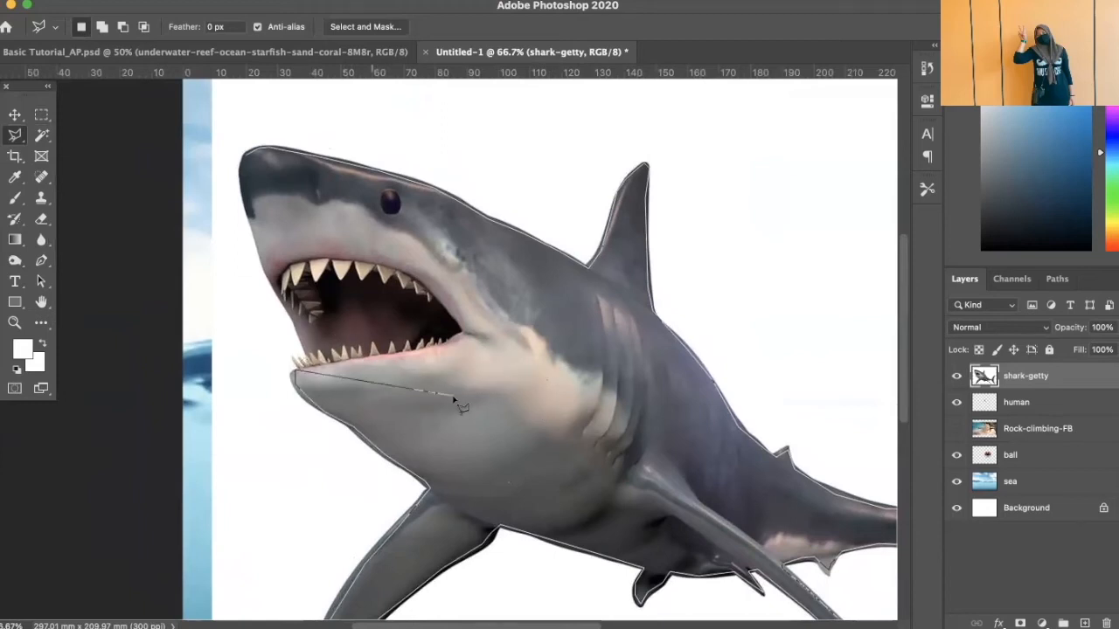
pyautogui.press('BackSpace')
pyautogui.press('BackSpace')
pyautogui.press('BackSpace')
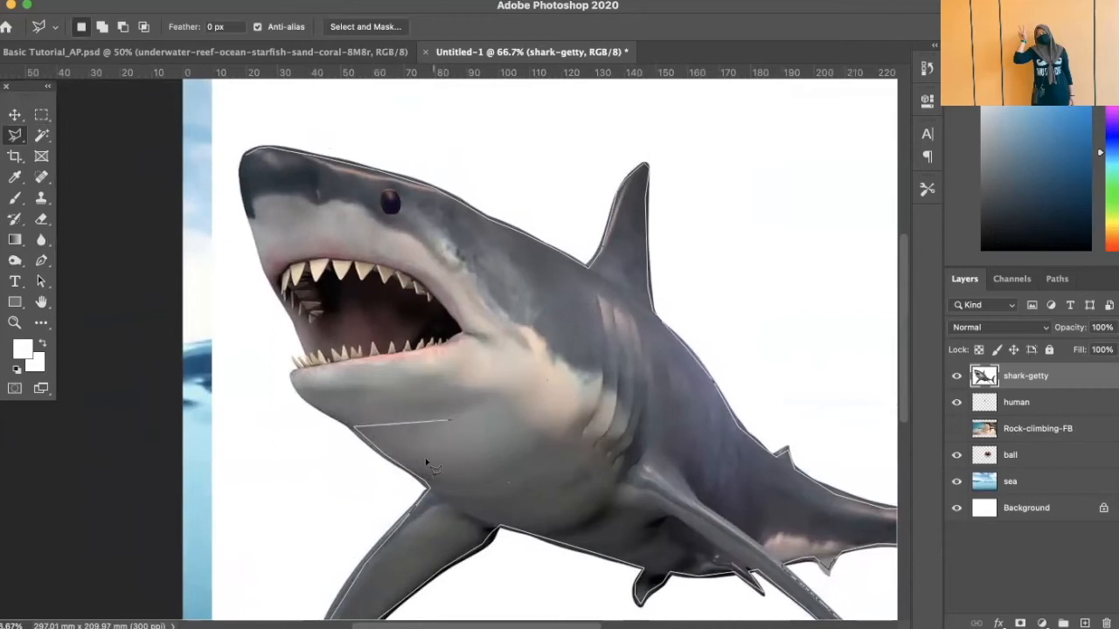
pyautogui.press('BackSpace')
pyautogui.scroll(5, 444, 415)
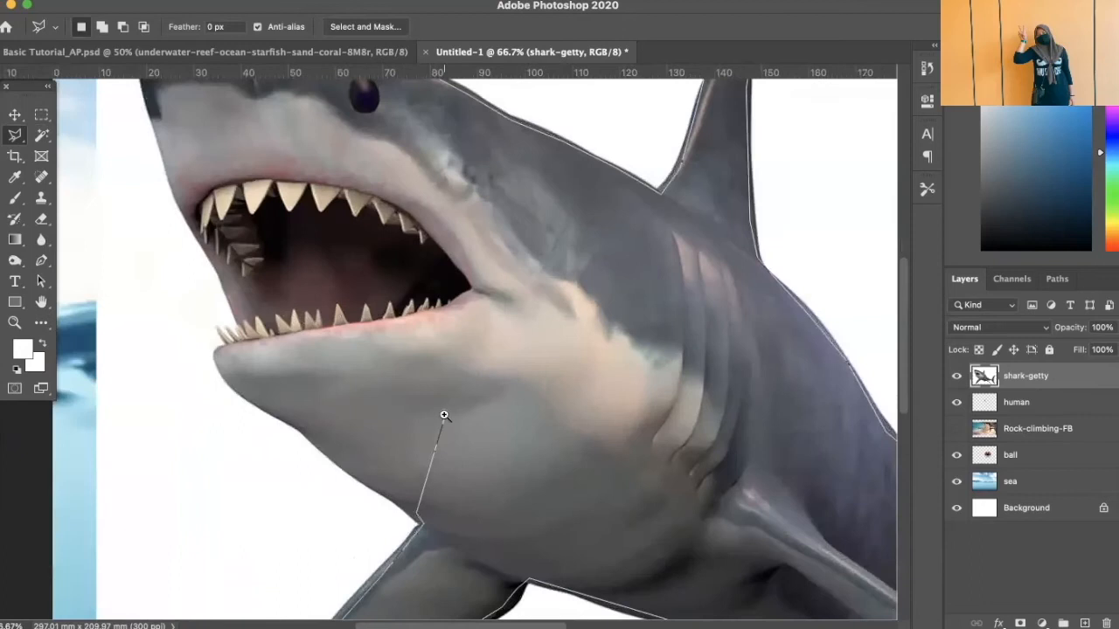
# Remove the stray lasso point and trace the outline along the underside of the shark's lower jaw to its tip
pyautogui.scroll(-4, 526, 361)
pyautogui.click(631, 276)
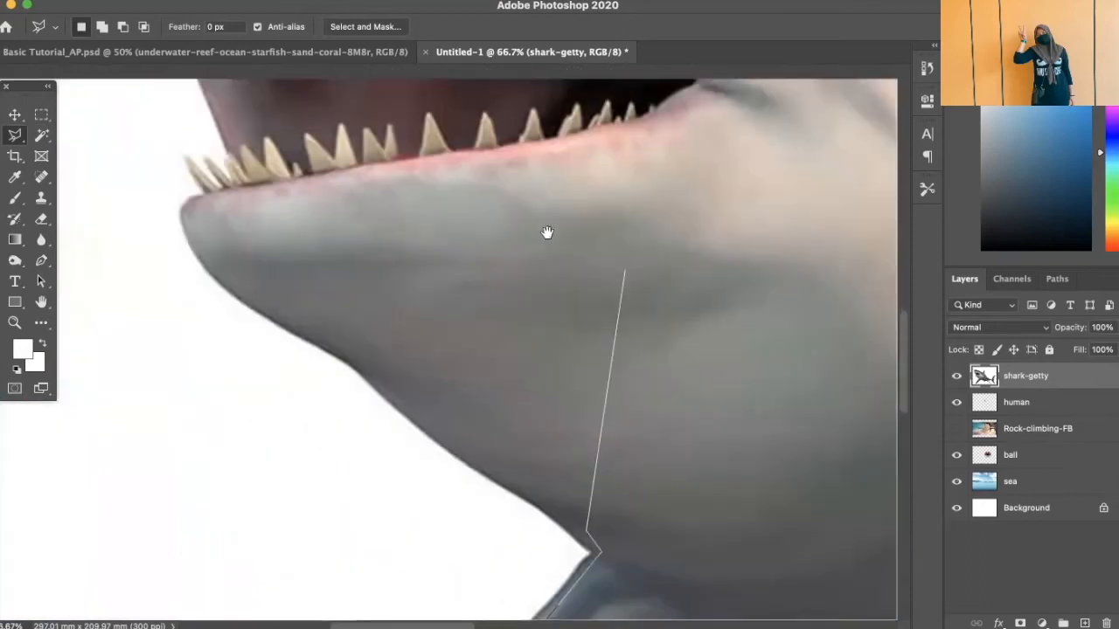
pyautogui.press('BackSpace')
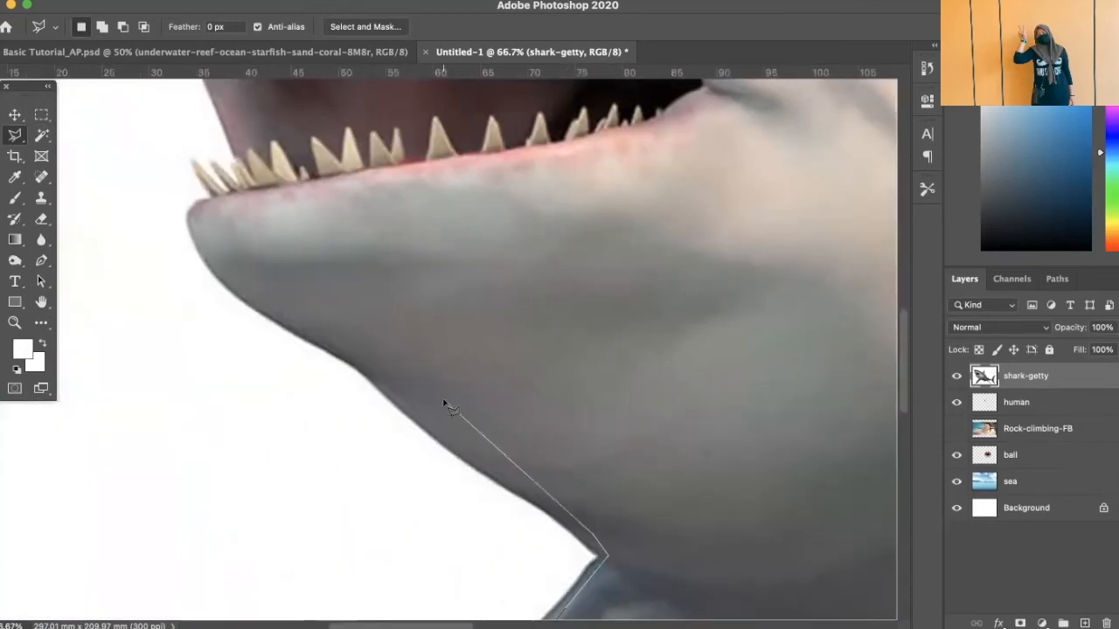
pyautogui.click(455, 450)
pyautogui.click(376, 378)
pyautogui.click(344, 350)
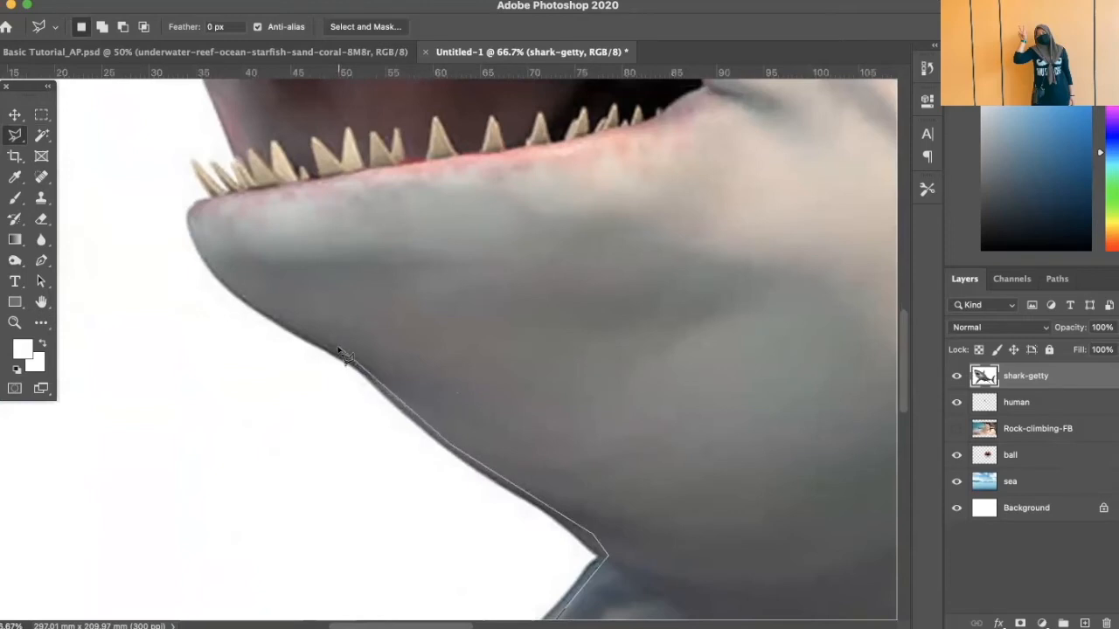
pyautogui.click(234, 288)
pyautogui.click(193, 216)
# Extend the lasso outline around the front teeth of the shark's lower jaw, removing the last misplaced point
pyautogui.click(194, 163)
pyautogui.click(210, 198)
pyautogui.click(232, 198)
pyautogui.click(213, 163)
pyautogui.click(246, 194)
pyautogui.click(236, 163)
pyautogui.press('space')
pyautogui.moveTo(302, 239); pyautogui.dragTo(419, 512)
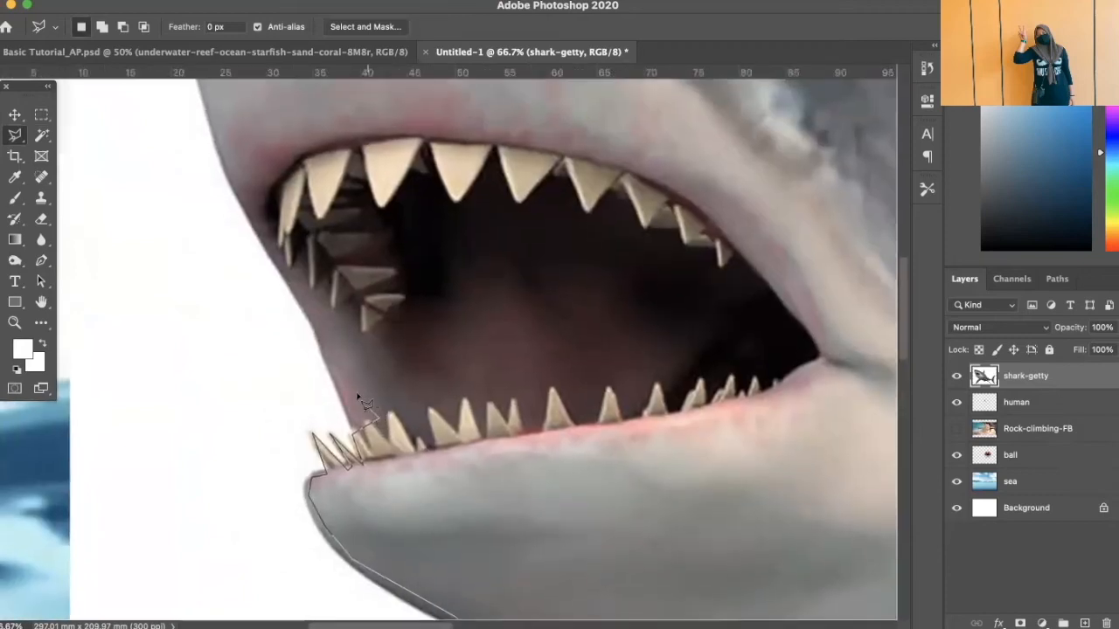
pyautogui.press('BackSpace')
# Continue the lasso outline up the front edge of the mouth and snout, and close it at its starting point
pyautogui.click(318, 325)
pyautogui.click(240, 192)
pyautogui.moveTo(378, 190); pyautogui.dragTo(585, 483)
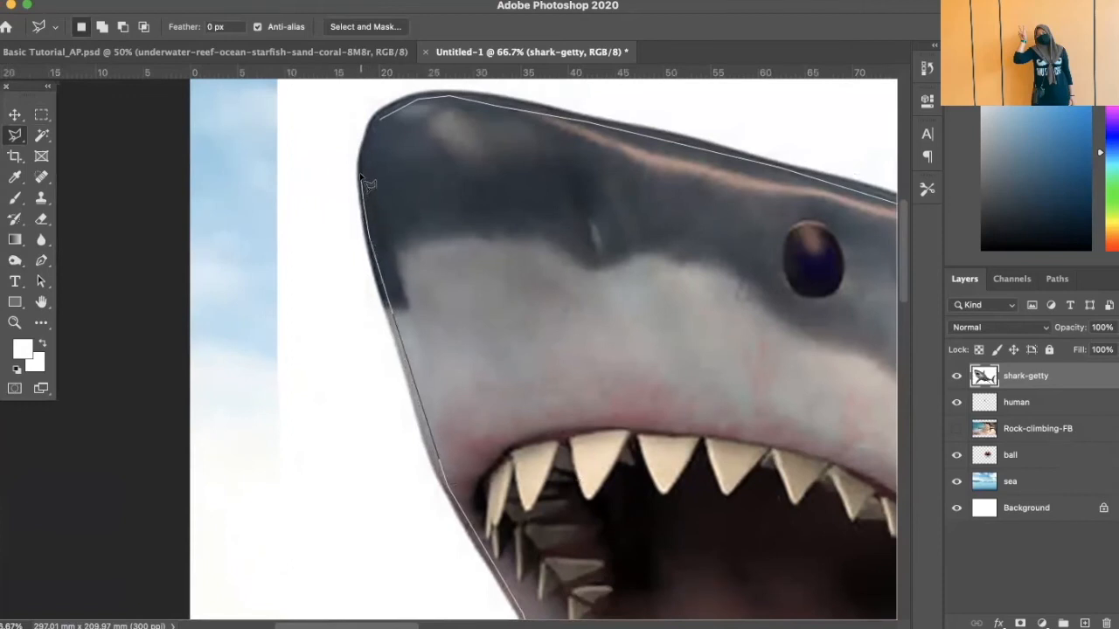
pyautogui.click(379, 118)
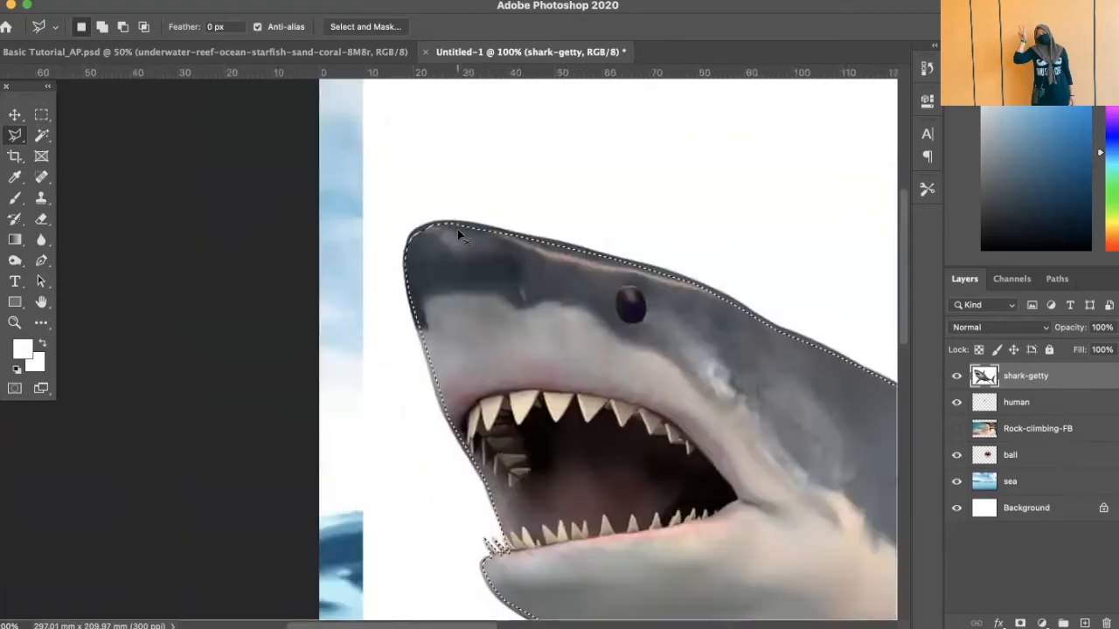
# Copy the selected shark onto a new layer and hide the original shark-getty layer
pyautogui.press('super+minus')
pyautogui.press('super+minus')
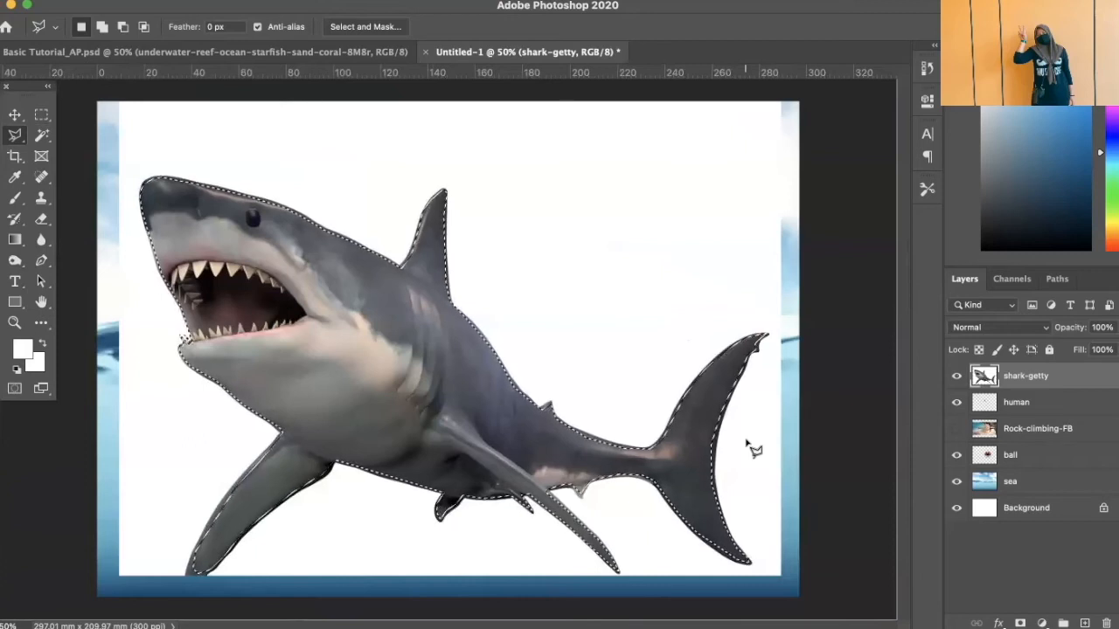
pyautogui.press('super+j')
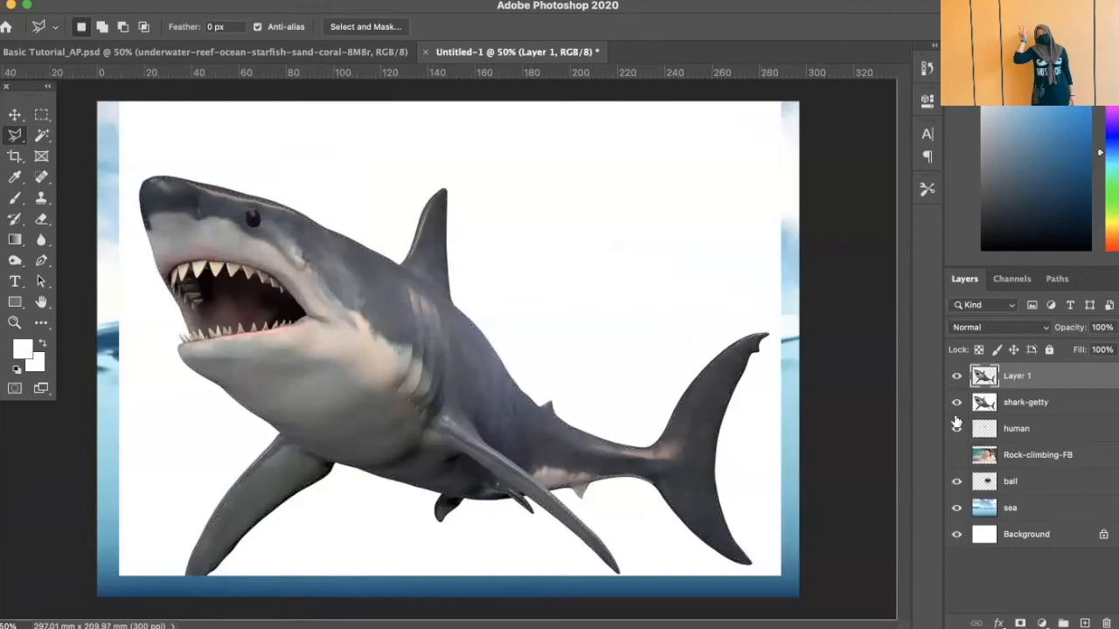
pyautogui.click(957, 404)
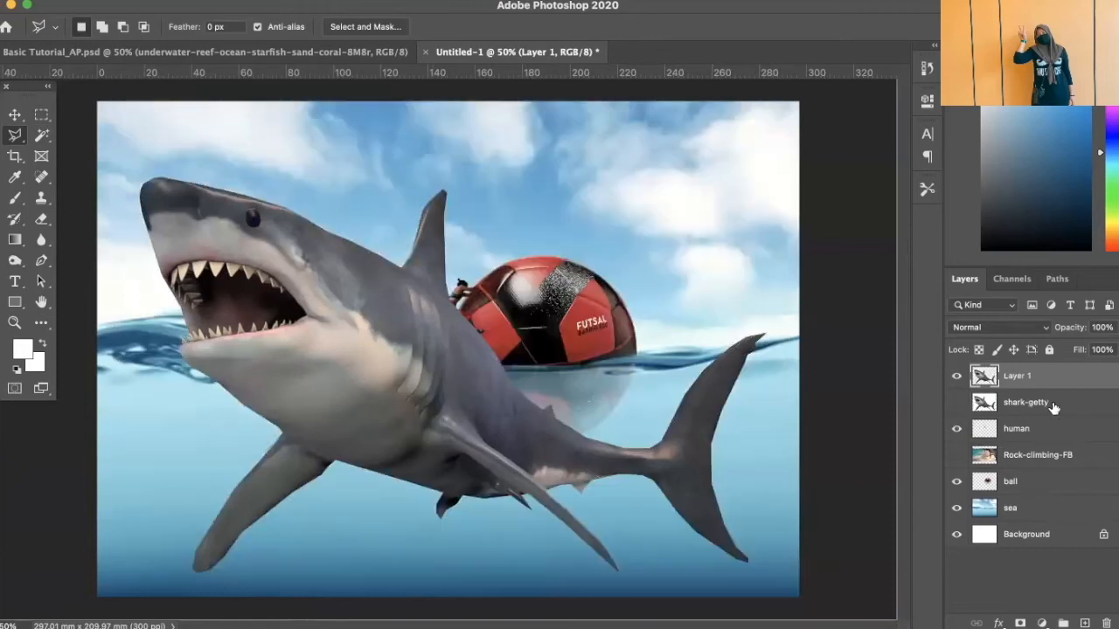
# Soften the outer edges of the cut-out shark on Layer 1 using the Blur tool at 50% strength with a 60 px brush
pyautogui.click(1007, 405)
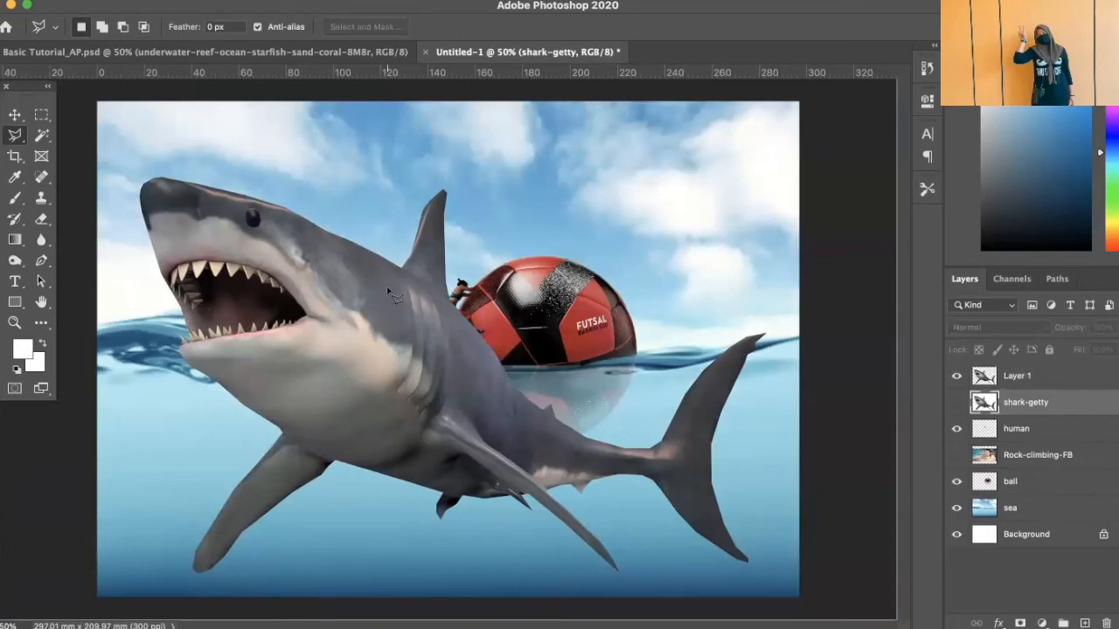
pyautogui.click(41, 240)
pyautogui.click(94, 241)
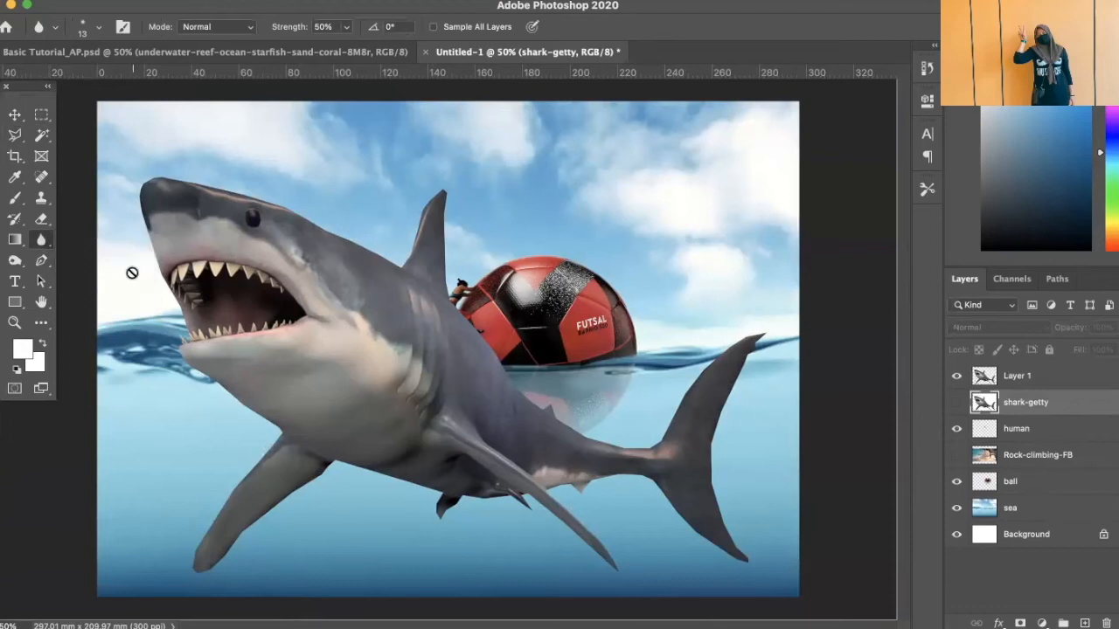
pyautogui.click(1051, 379)
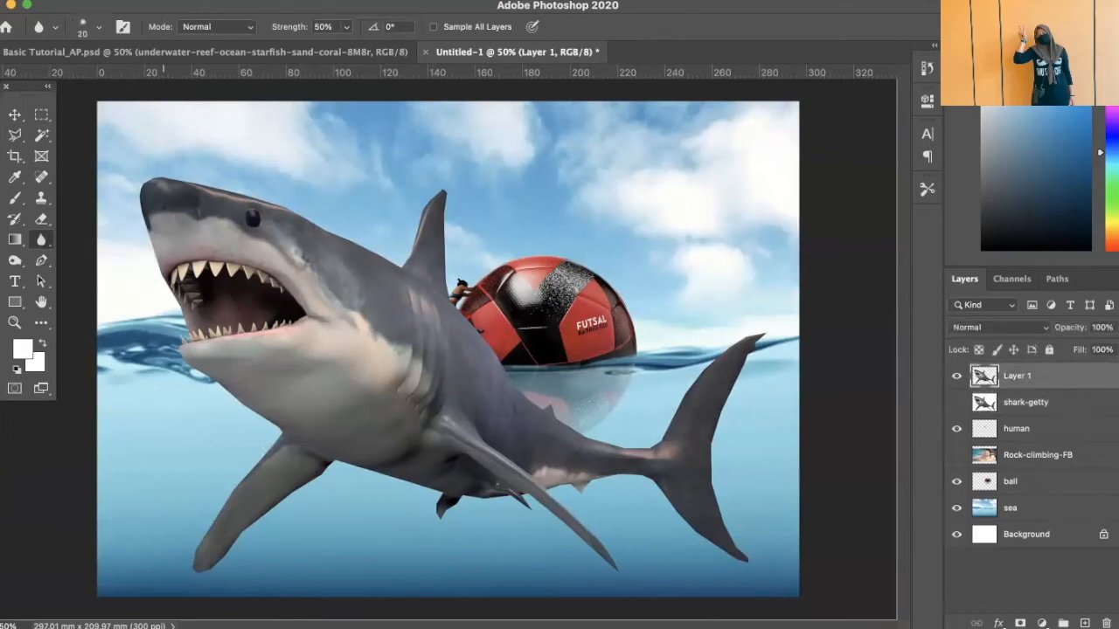
pyautogui.moveTo(158, 177)
pyautogui.mouseDown()
pyautogui.moveTo(258, 189)
pyautogui.moveTo(215, 185)
pyautogui.moveTo(406, 263)
pyautogui.moveTo(428, 204)
pyautogui.moveTo(411, 238)
pyautogui.moveTo(441, 189)
pyautogui.moveTo(452, 191)
pyautogui.moveTo(448, 304)
pyautogui.mouseUp()
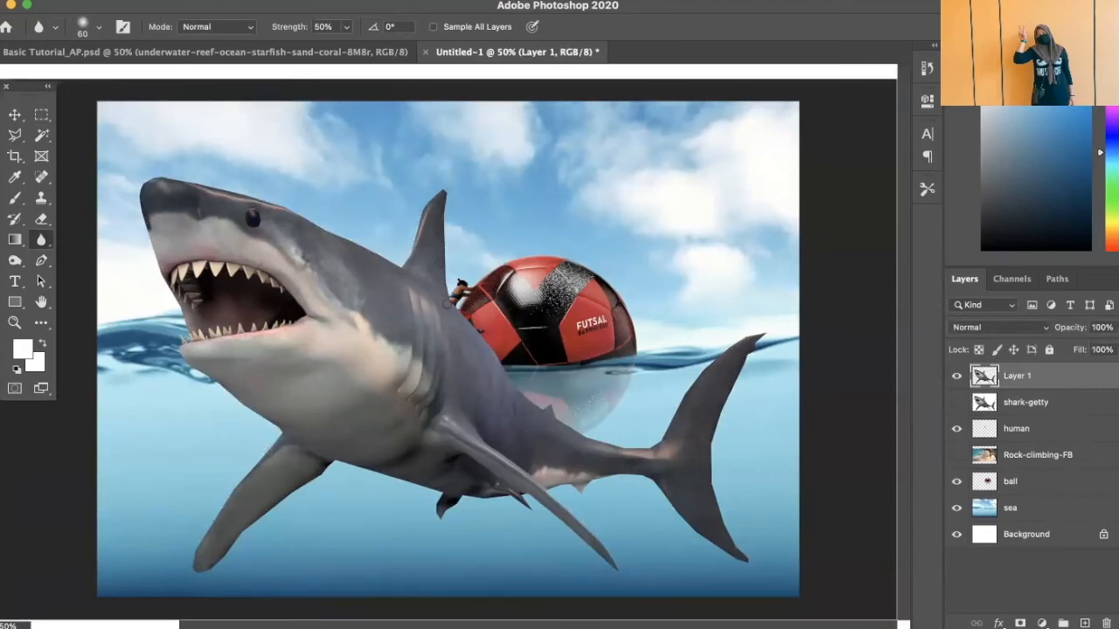
pyautogui.moveTo(563, 411)
pyautogui.mouseDown()
pyautogui.moveTo(664, 451)
pyautogui.moveTo(668, 418)
pyautogui.moveTo(656, 438)
pyautogui.moveTo(674, 400)
pyautogui.moveTo(721, 346)
pyautogui.moveTo(757, 345)
pyautogui.moveTo(719, 421)
pyautogui.mouseUp()
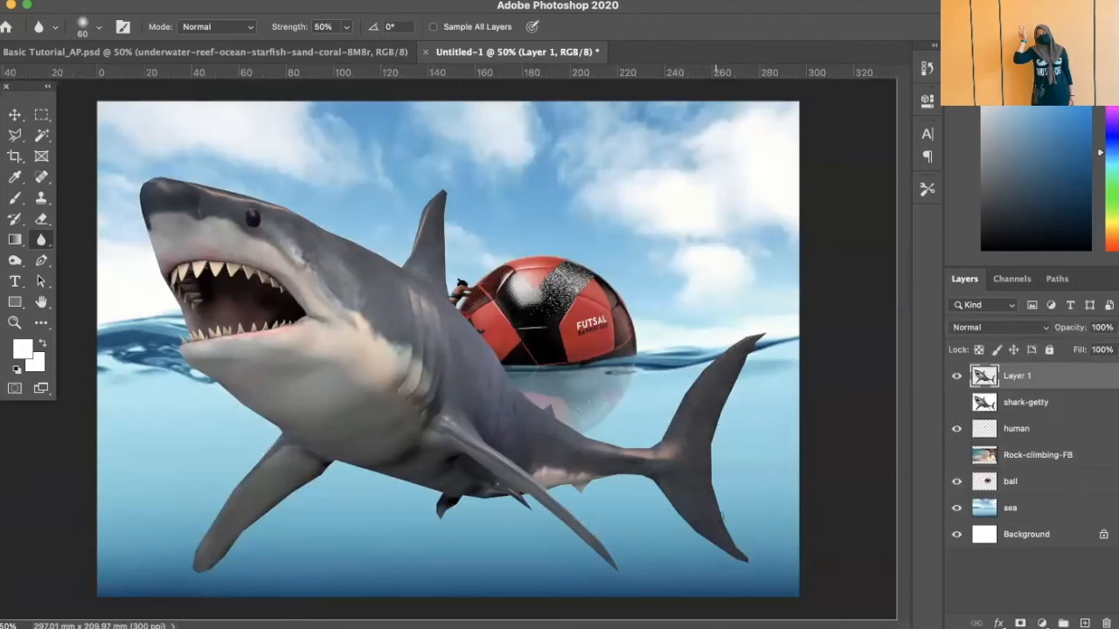
pyautogui.moveTo(736, 548); pyautogui.dragTo(748, 564)
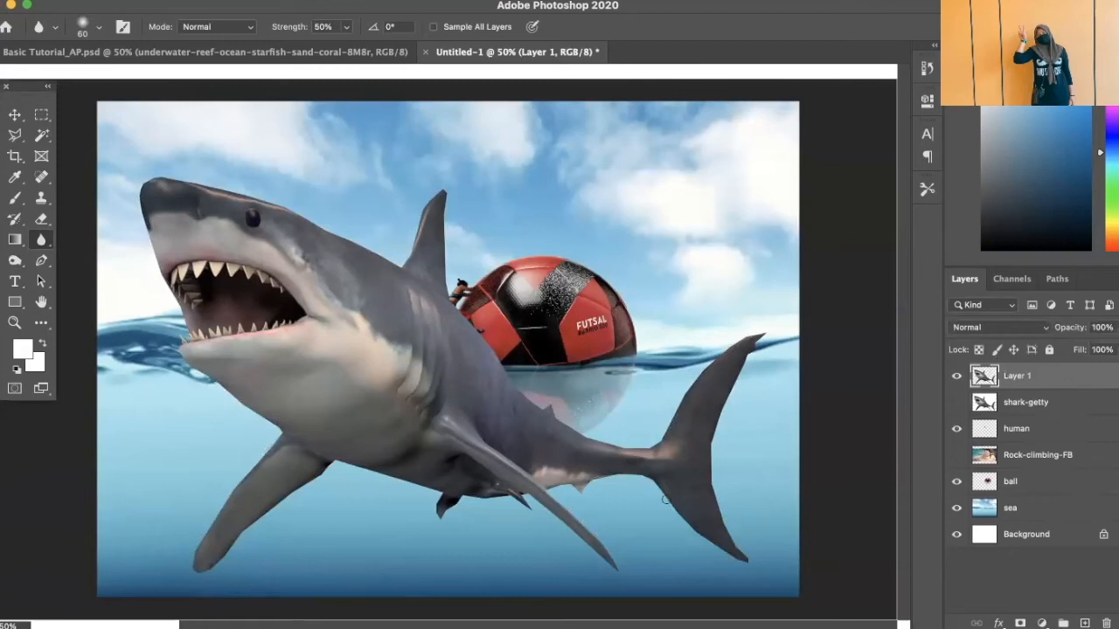
pyautogui.moveTo(576, 474)
pyautogui.mouseDown()
pyautogui.moveTo(523, 482)
pyautogui.moveTo(569, 496)
pyautogui.moveTo(622, 550)
pyautogui.moveTo(626, 560)
pyautogui.moveTo(610, 539)
pyautogui.moveTo(615, 574)
pyautogui.mouseUp()
pyautogui.moveTo(529, 510)
pyautogui.mouseDown()
pyautogui.moveTo(513, 498)
pyautogui.moveTo(458, 501)
pyautogui.moveTo(442, 517)
pyautogui.mouseUp()
pyautogui.moveTo(192, 572); pyautogui.dragTo(193, 568)
pyautogui.moveTo(273, 447)
pyautogui.mouseDown()
pyautogui.moveTo(266, 402)
pyautogui.moveTo(272, 425)
pyautogui.mouseUp()
pyautogui.moveTo(177, 302); pyautogui.dragTo(148, 259)
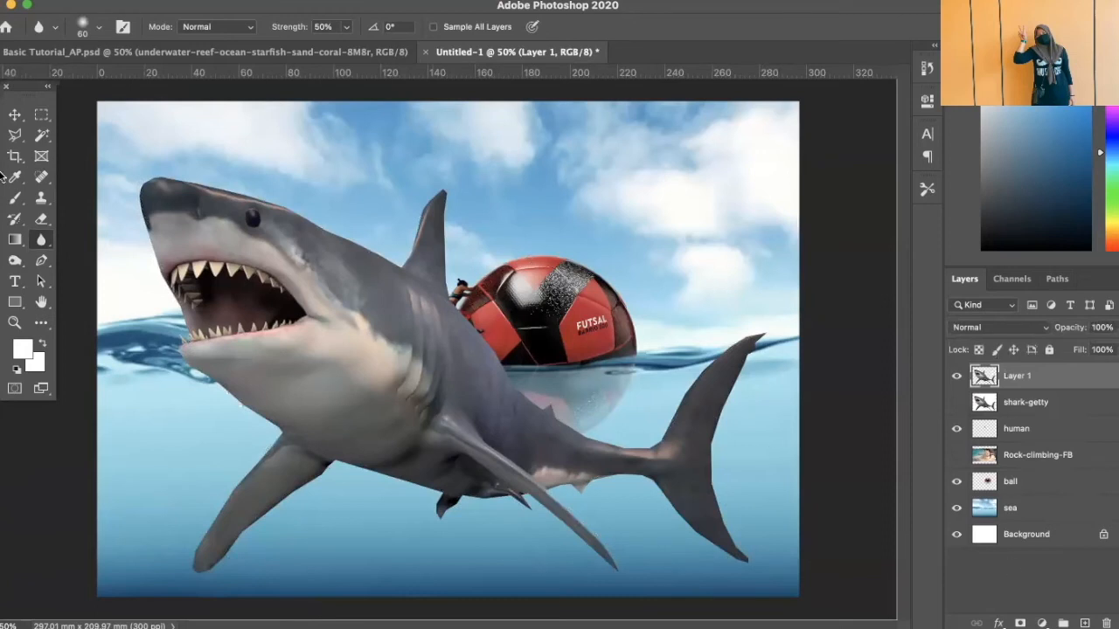
# Scale the cut-out shark to 41.15% and place it at the waterline in front of the climber's side of the ball
pyautogui.click(15, 115)
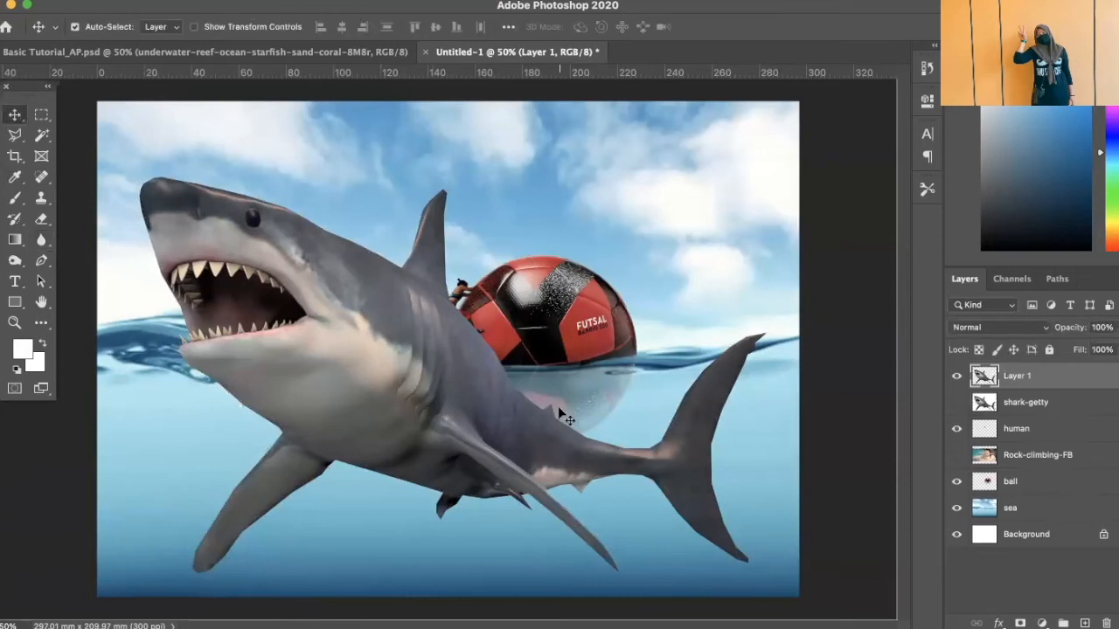
pyautogui.hotkey('ctrl', 't')
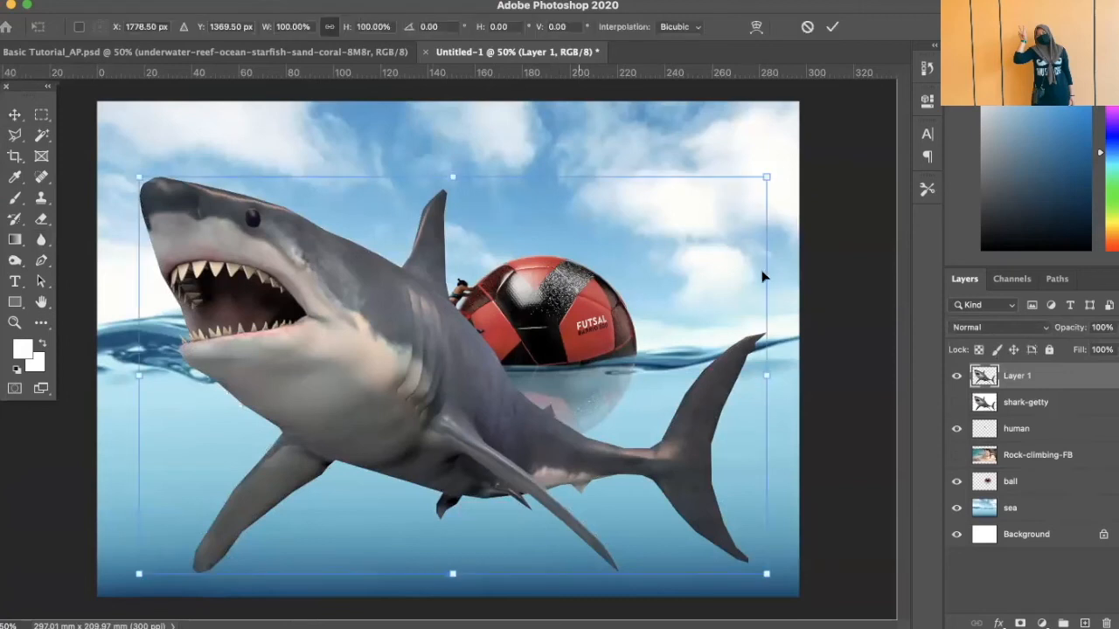
pyautogui.moveTo(768, 176); pyautogui.dragTo(400, 411)
pyautogui.moveTo(262, 469); pyautogui.dragTo(316, 350)
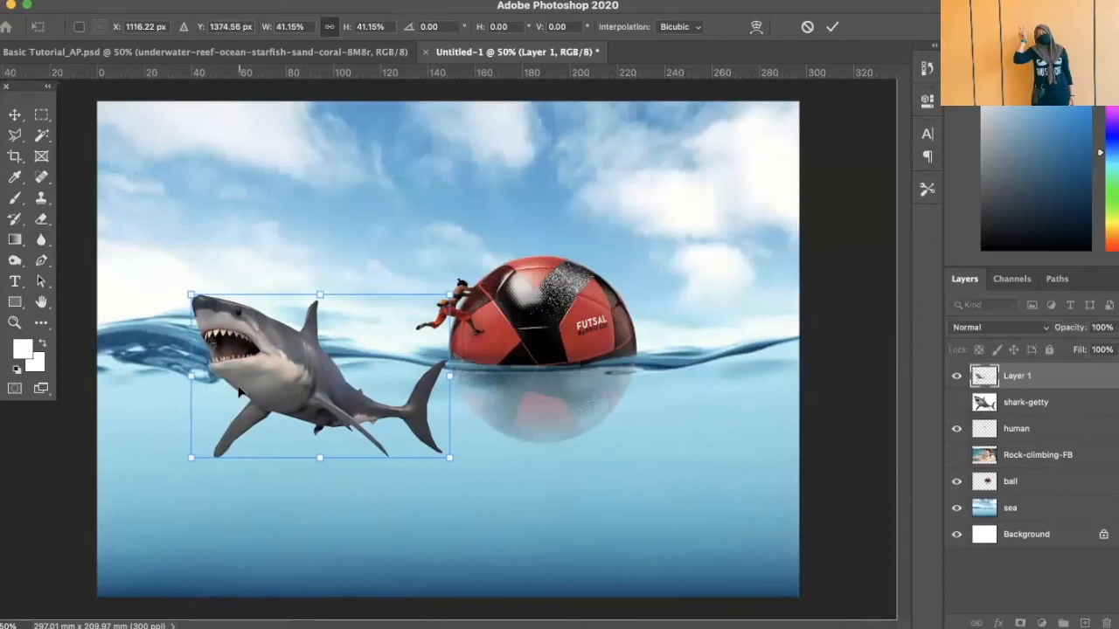
pyautogui.press('Return')
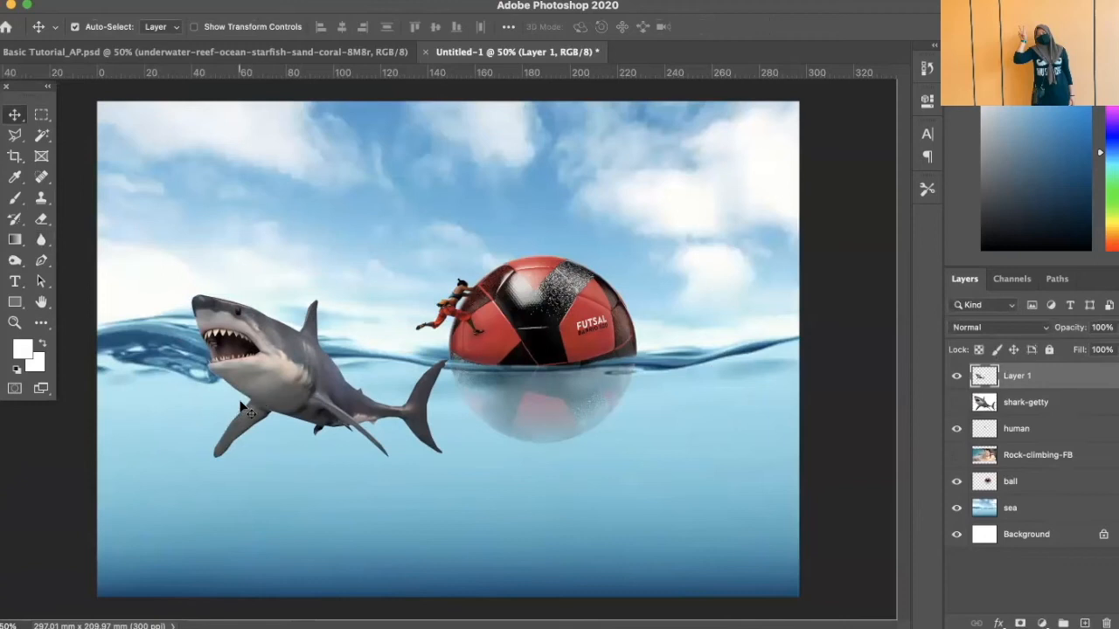
pyautogui.moveTo(286, 390)
pyautogui.mouseDown()
pyautogui.moveTo(259, 398)
pyautogui.moveTo(273, 397)
pyautogui.mouseUp()
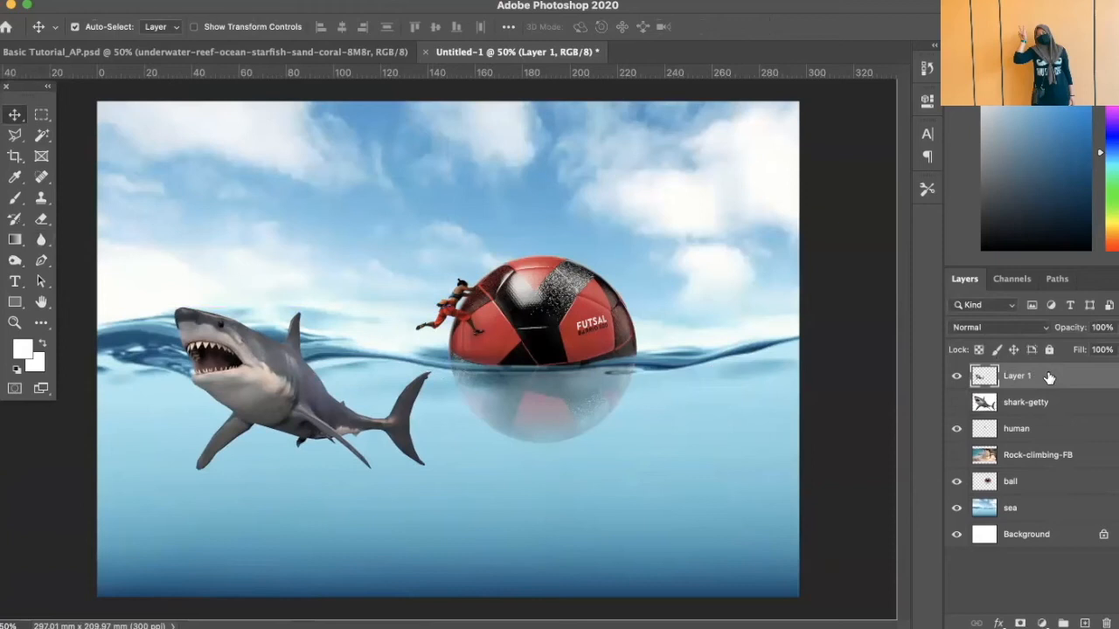
# Rename Layer 1 as shark
pyautogui.doubleClick(1018, 377)
pyautogui.write('shark')
pyautogui.press('Return')
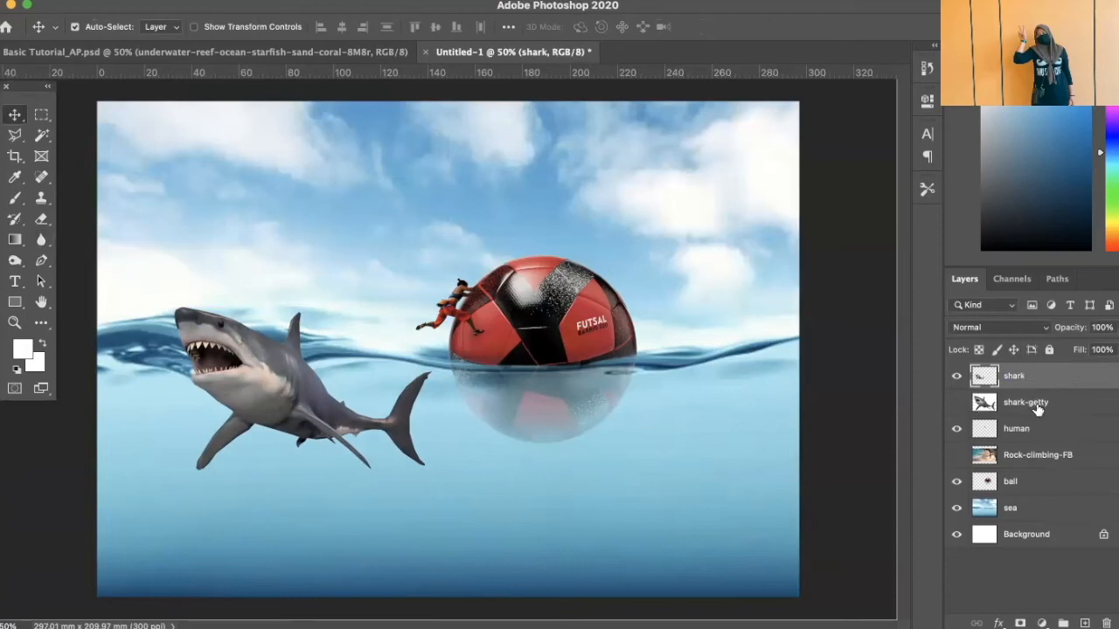
# Delete the shark-getty and Rock-climbing-FB source layers
pyautogui.click(1040, 407)
pyautogui.moveTo(1070, 407); pyautogui.dragTo(1106, 623)
pyautogui.moveTo(1027, 428); pyautogui.dragTo(1107, 623)
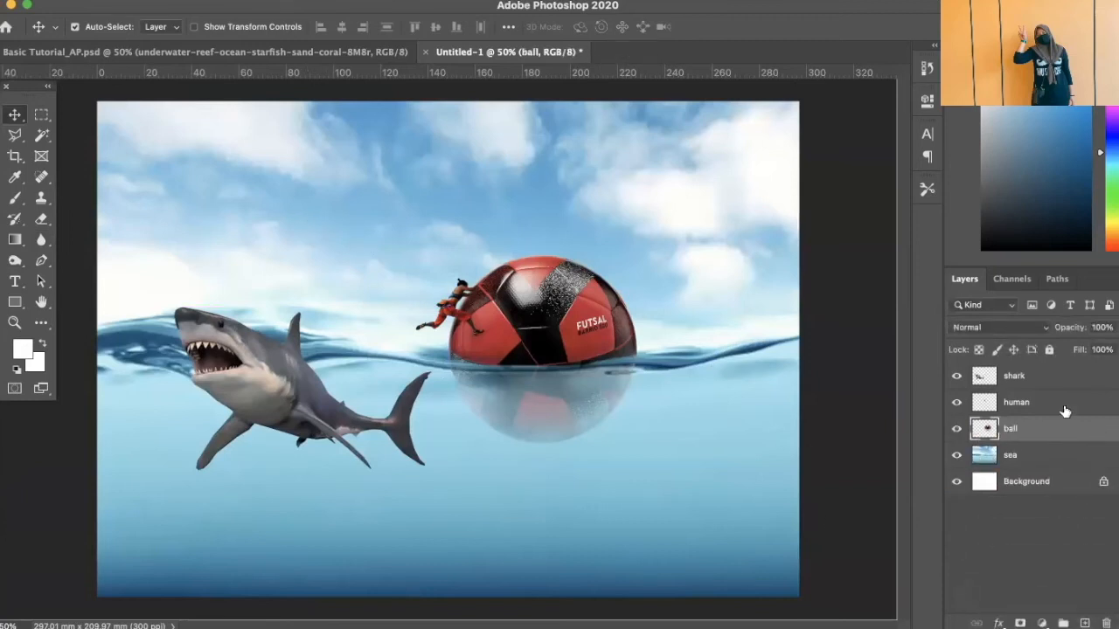
# Flip the shark layer horizontally so it faces the ball, and move it back to the canvas edge
pyautogui.click(1002, 458)
pyautogui.click(1012, 434)
pyautogui.click(1020, 407)
pyautogui.click(1029, 377)
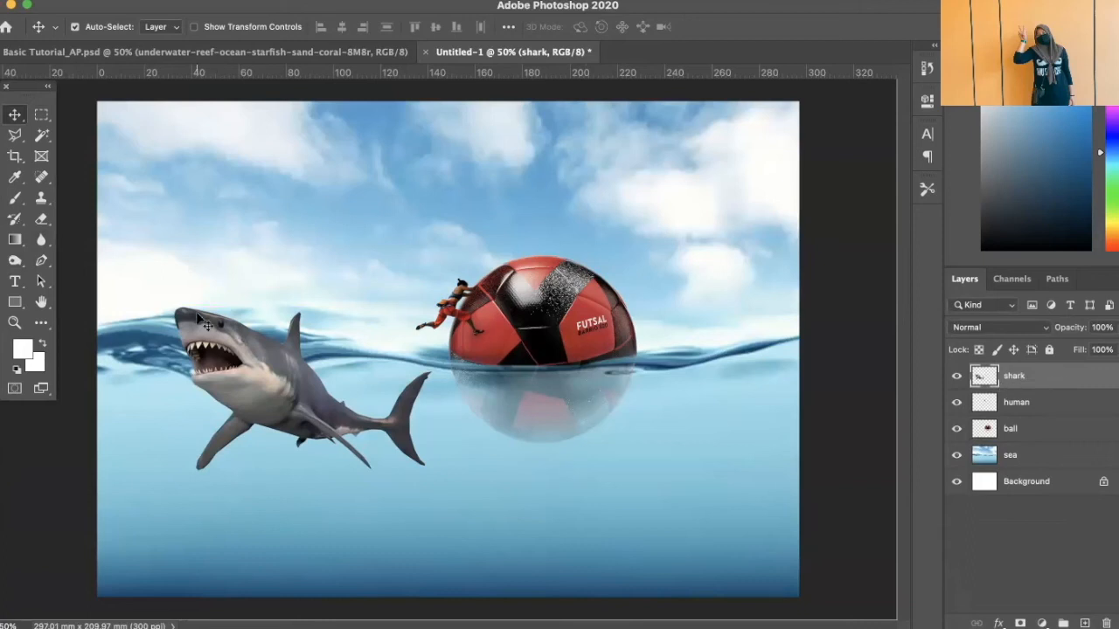
pyautogui.click(140, 1)
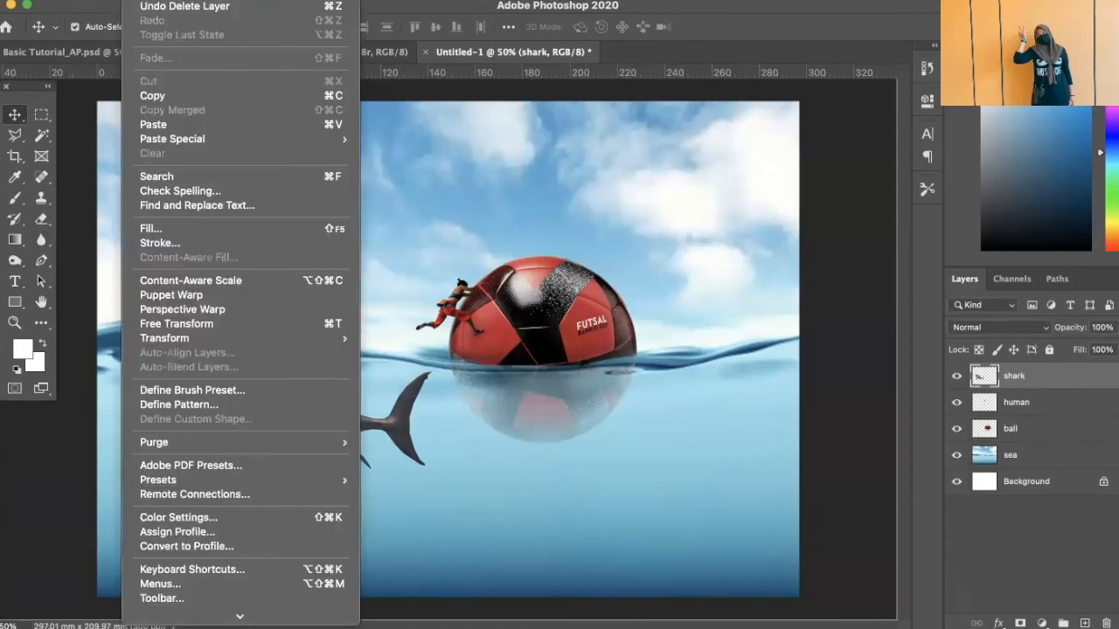
pyautogui.moveTo(216, 338)
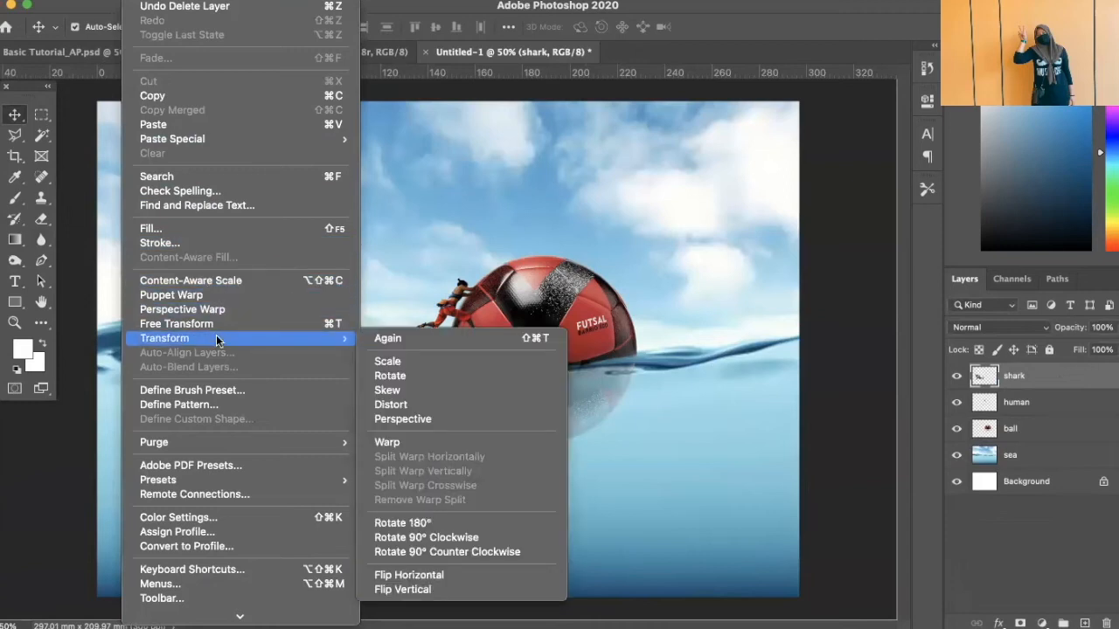
pyautogui.click(462, 574)
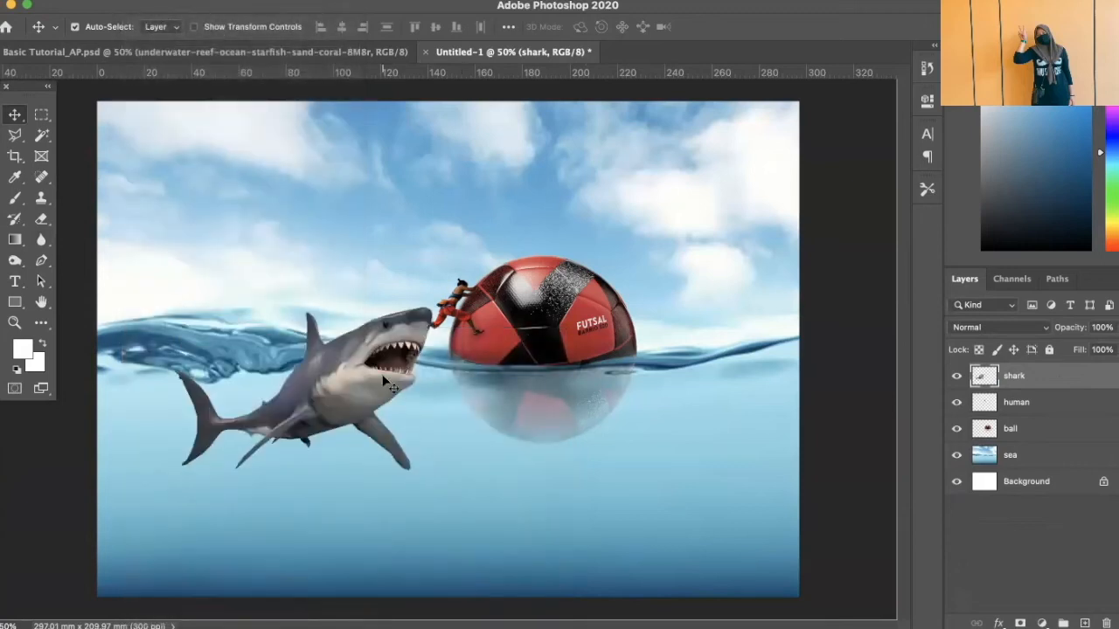
pyautogui.moveTo(376, 379); pyautogui.dragTo(289, 388)
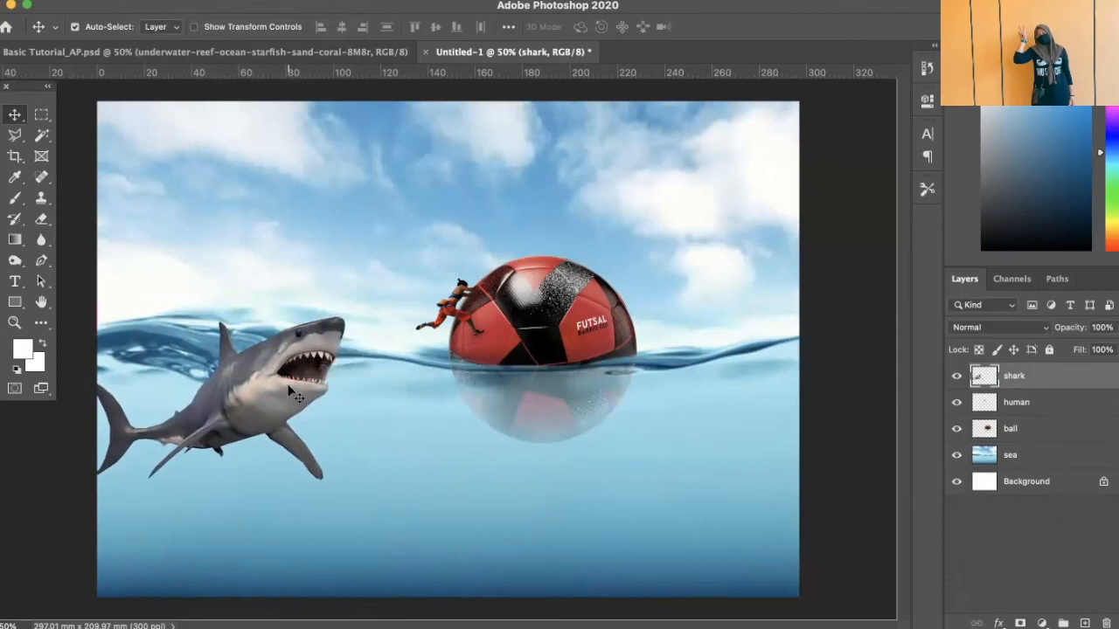
# Enlarge the shark to 122.69% and position it with its tail running off the canvas edge and its head above the waterline
pyautogui.press('super+t')
pyautogui.moveTo(339, 481); pyautogui.dragTo(398, 523)
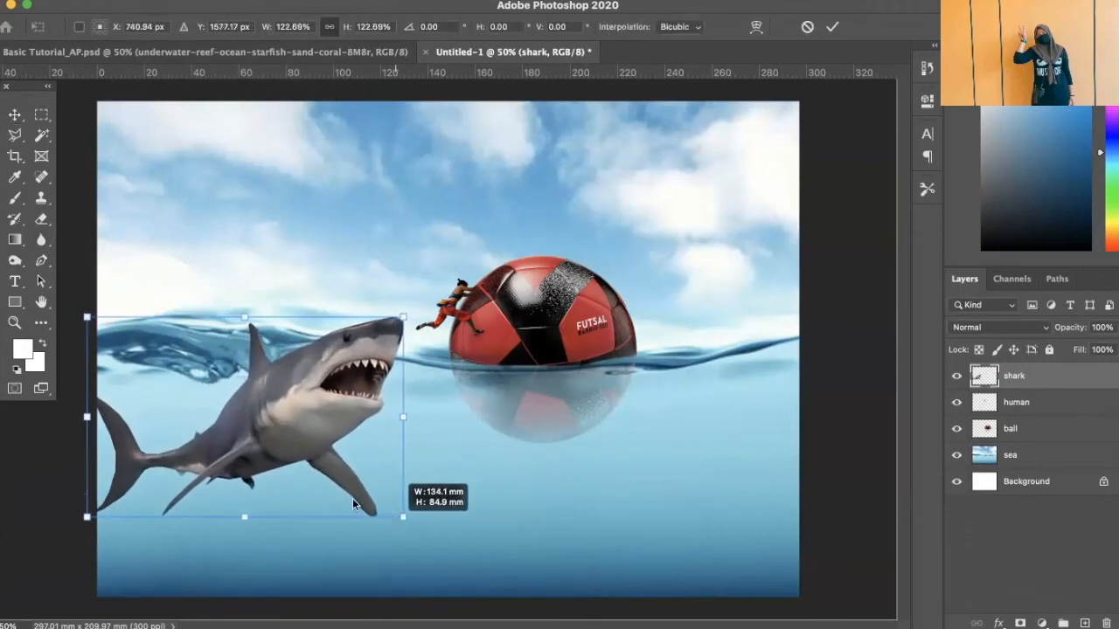
pyautogui.moveTo(284, 419); pyautogui.dragTo(278, 423)
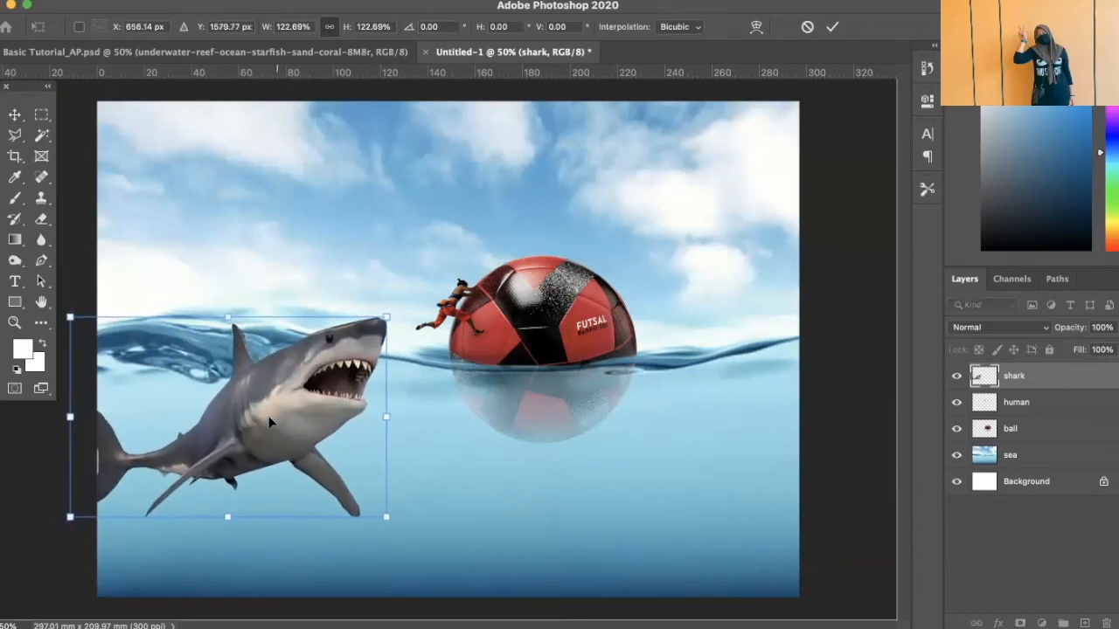
pyautogui.press('Return')
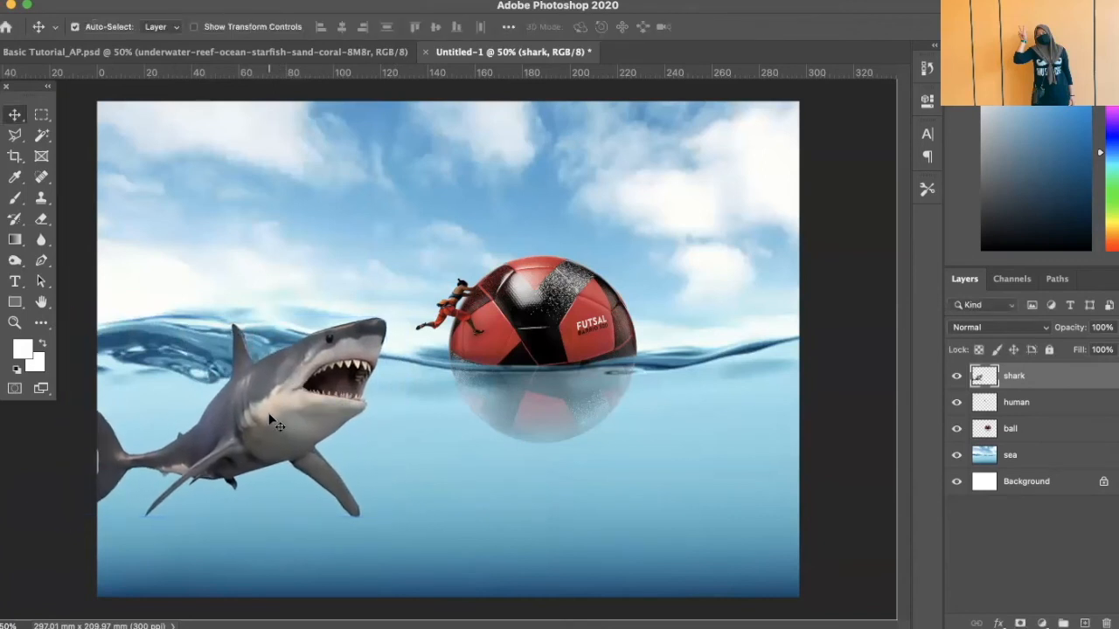
pyautogui.moveTo(273, 415); pyautogui.dragTo(280, 403)
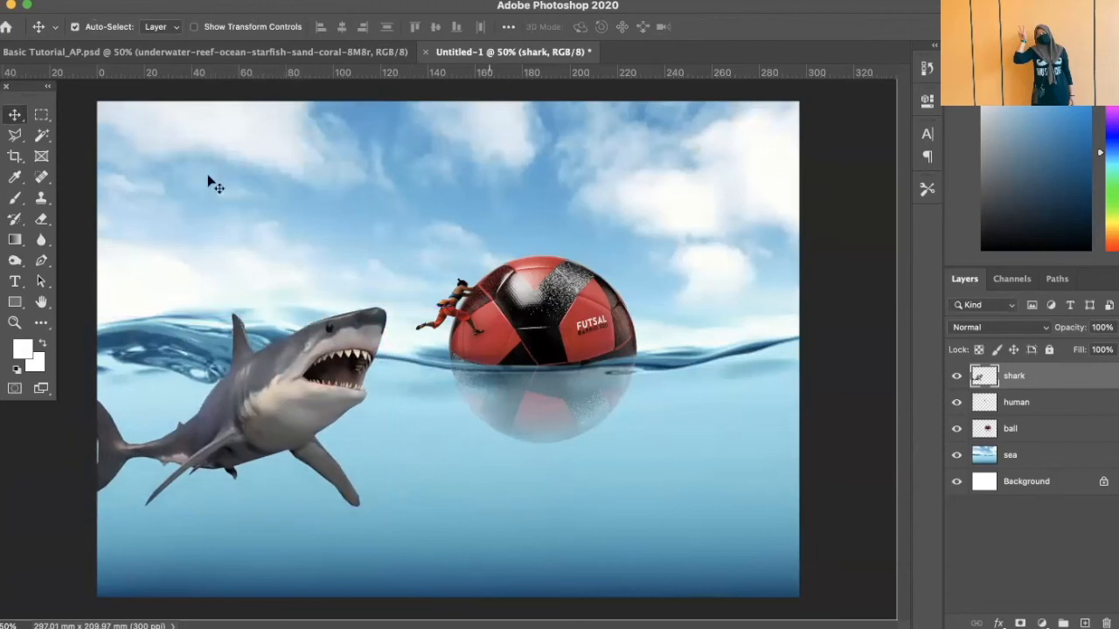
# Set up the Eraser with a Hard Round brush at 100% hardness and enlarge it to 1300 px
pyautogui.click(41, 218)
pyautogui.click(118, 218)
pyautogui.click(104, 27)
pyautogui.click(72, 232)
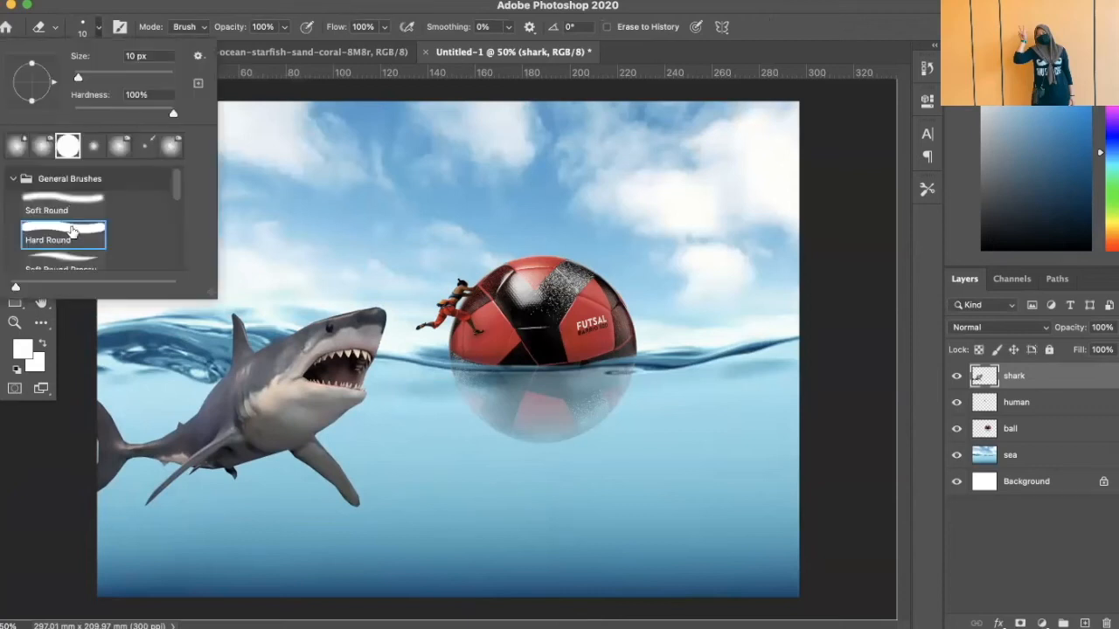
pyautogui.click(340, 7)
pyautogui.press(']')
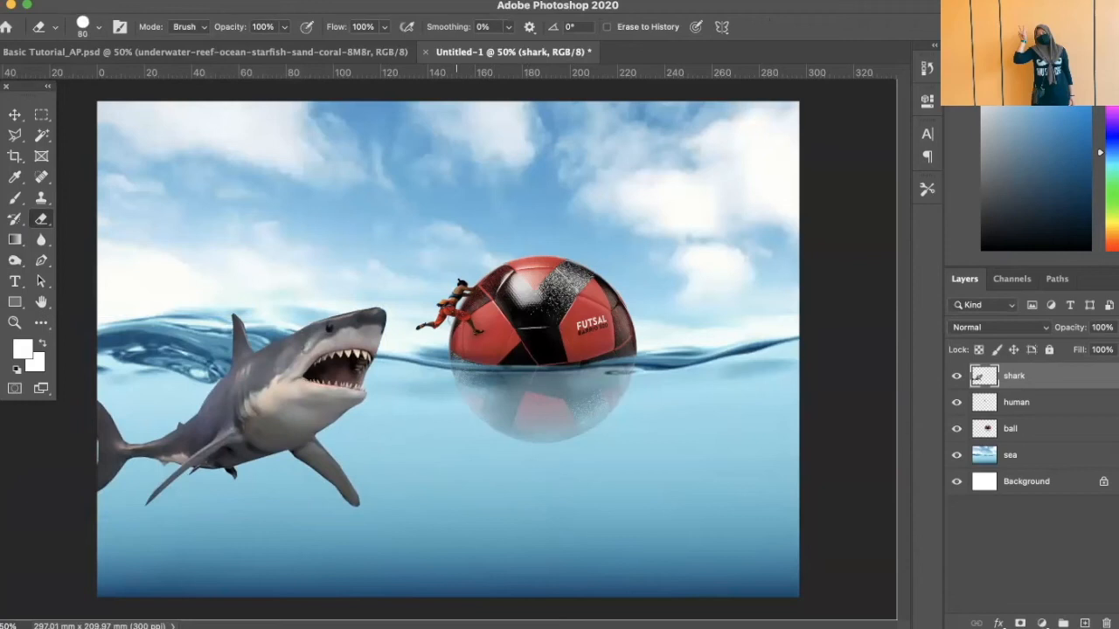
pyautogui.press(']')
pyautogui.press(']')
pyautogui.press(']')
pyautogui.press(']')
pyautogui.press(']')
pyautogui.press(']')
pyautogui.press(']')
pyautogui.press(']')
pyautogui.press(']')
pyautogui.press(']')
pyautogui.press(']')
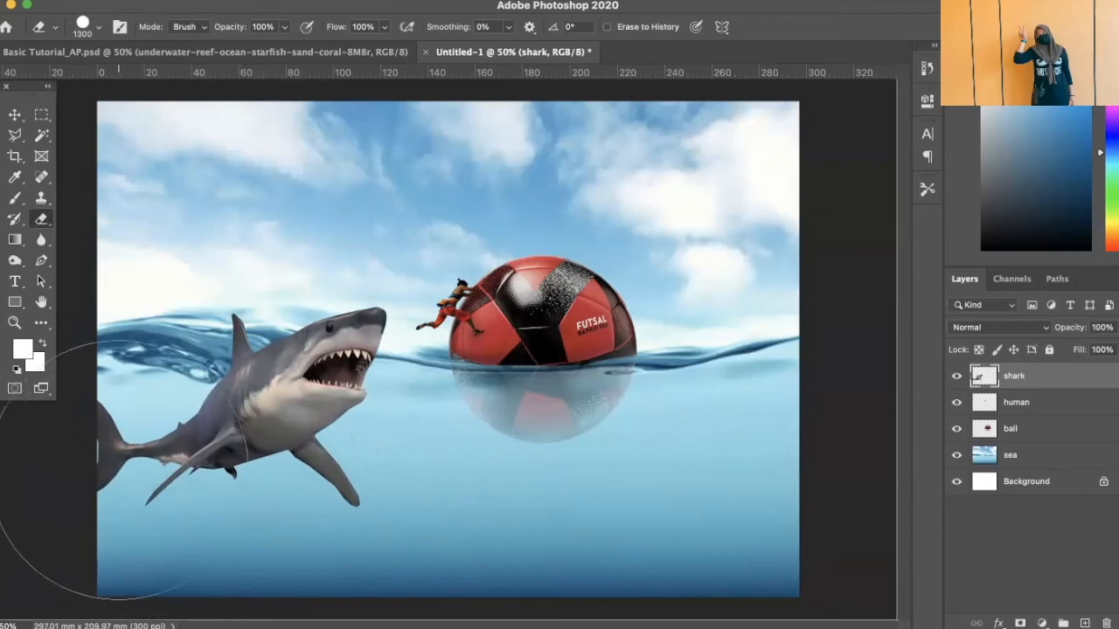
# Partly erase the shark's underwater body with the Eraser at 38% opacity and 41% flow, undoing the full-strength test stroke
pyautogui.moveTo(111, 472)
pyautogui.mouseDown()
pyautogui.moveTo(144, 491)
pyautogui.moveTo(183, 489)
pyautogui.mouseUp()
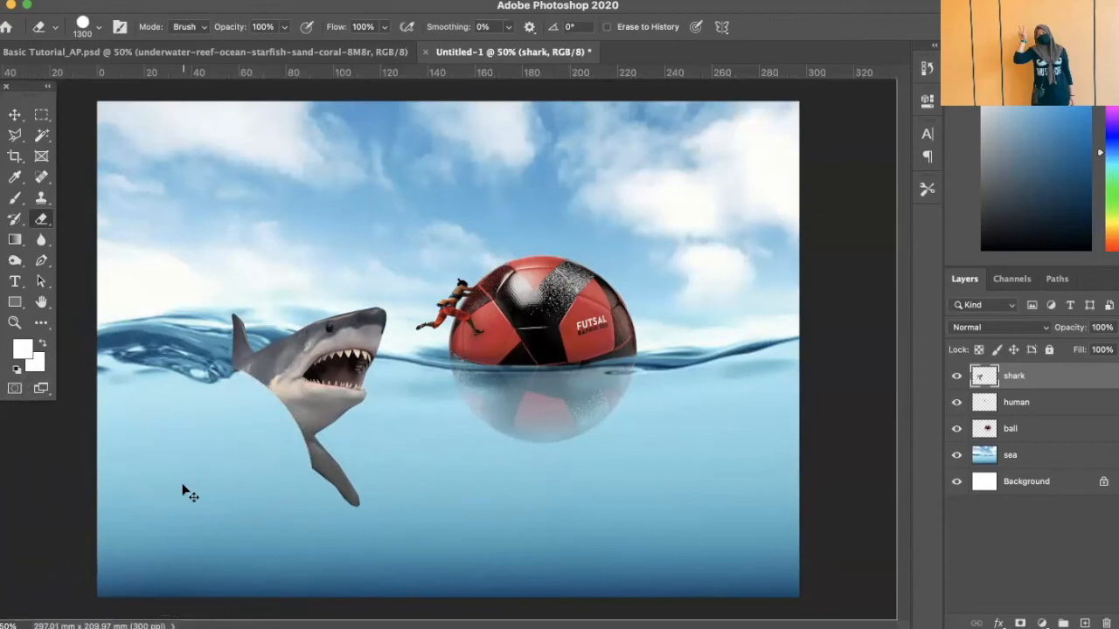
pyautogui.press('super+z')
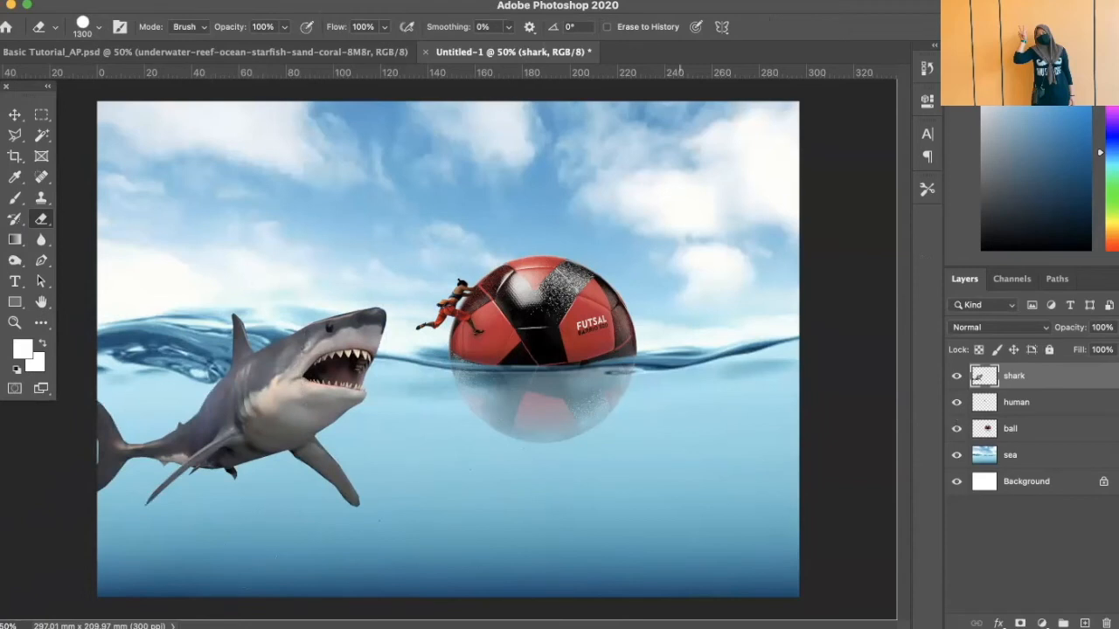
pyautogui.click(284, 28)
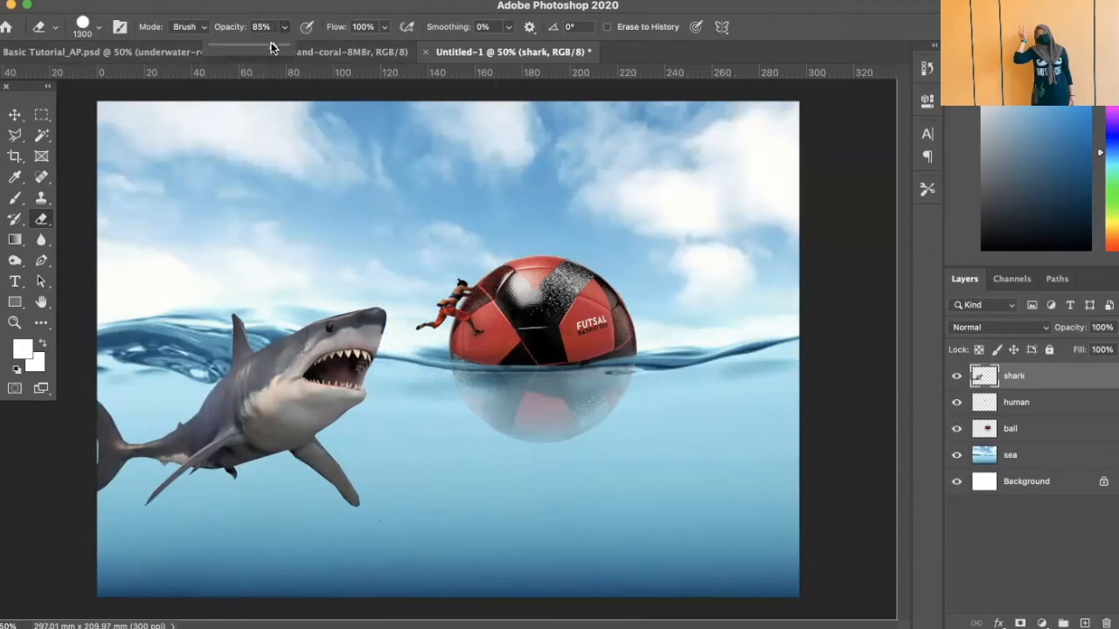
pyautogui.moveTo(241, 45)
pyautogui.mouseDown()
pyautogui.moveTo(219, 46)
pyautogui.moveTo(230, 51)
pyautogui.mouseUp()
pyautogui.click(383, 27)
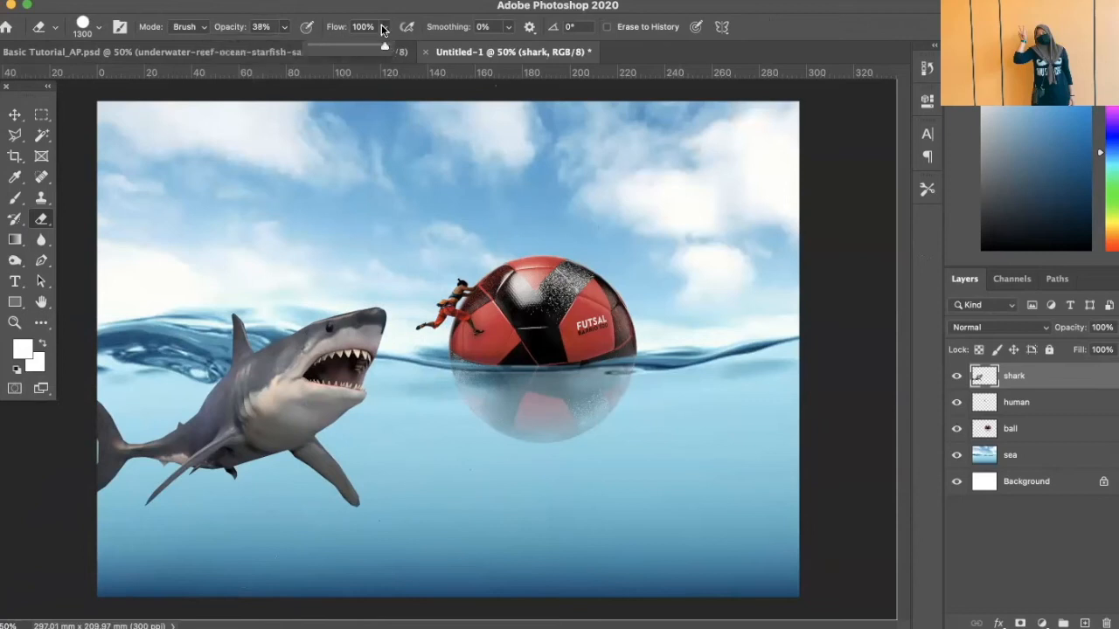
pyautogui.moveTo(384, 49); pyautogui.dragTo(342, 47)
pyautogui.moveTo(92, 458)
pyautogui.mouseDown()
pyautogui.moveTo(104, 471)
pyautogui.moveTo(328, 479)
pyautogui.mouseUp()
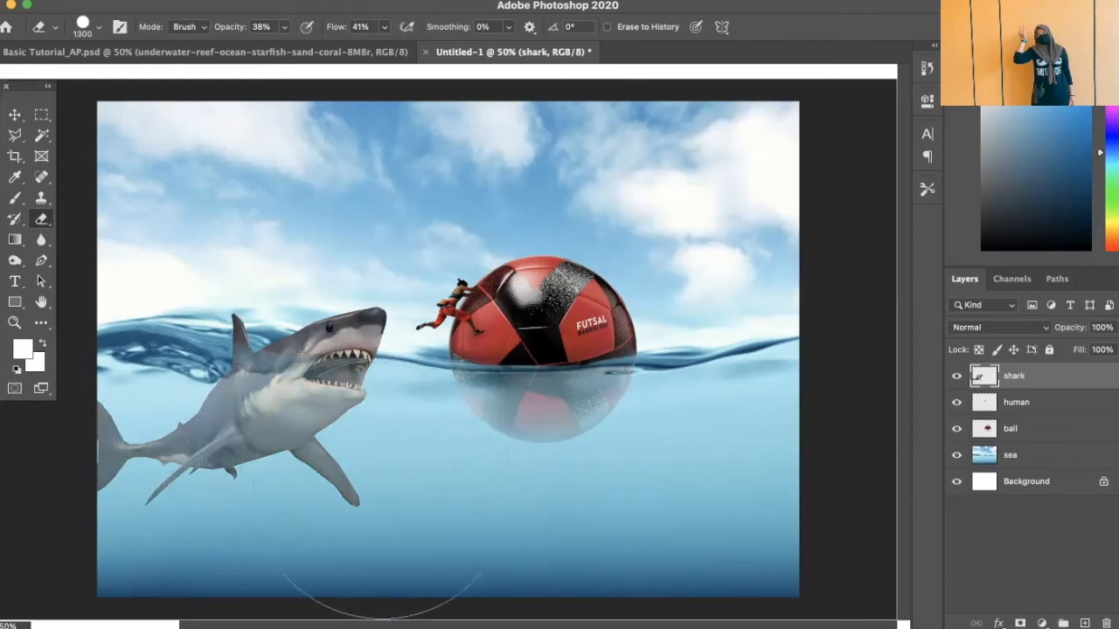
pyautogui.hotkey('ctrl', 'r')
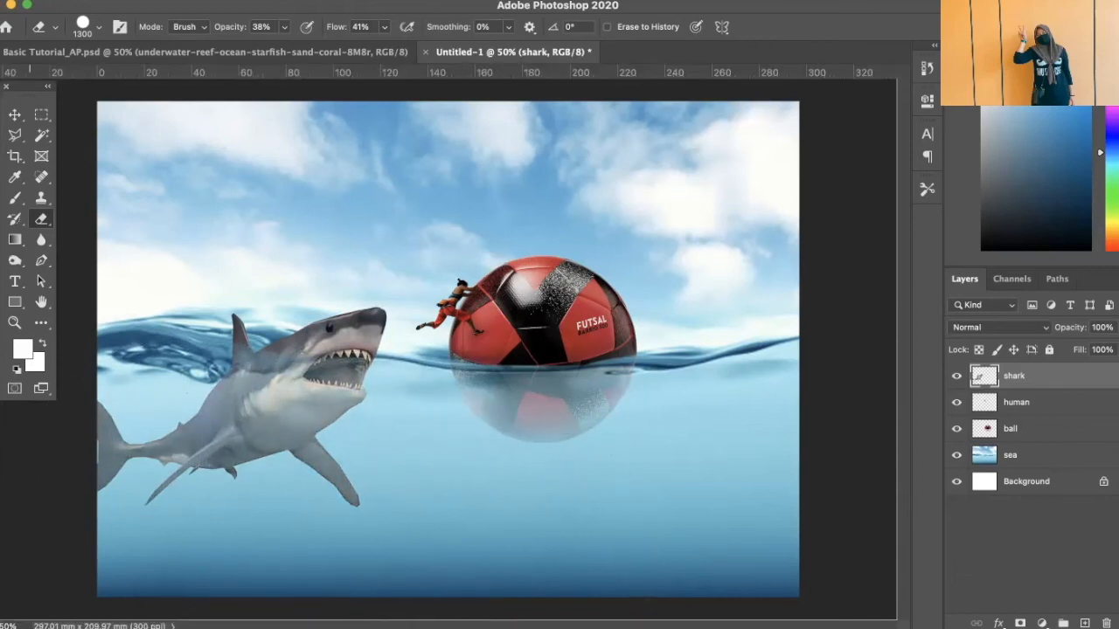
# Switch the Eraser to a Soft Round brush with 51% opacity and 49% flow
pyautogui.click(98, 28)
pyautogui.click(87, 203)
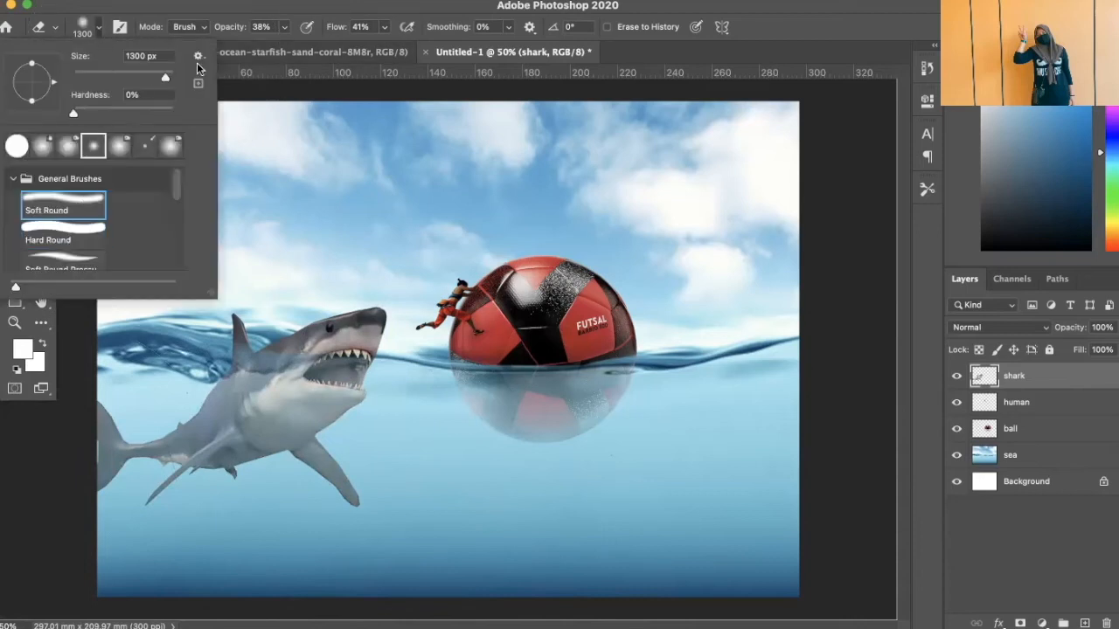
pyautogui.click(273, 11)
pyautogui.moveTo(293, 46); pyautogui.dragTo(297, 46)
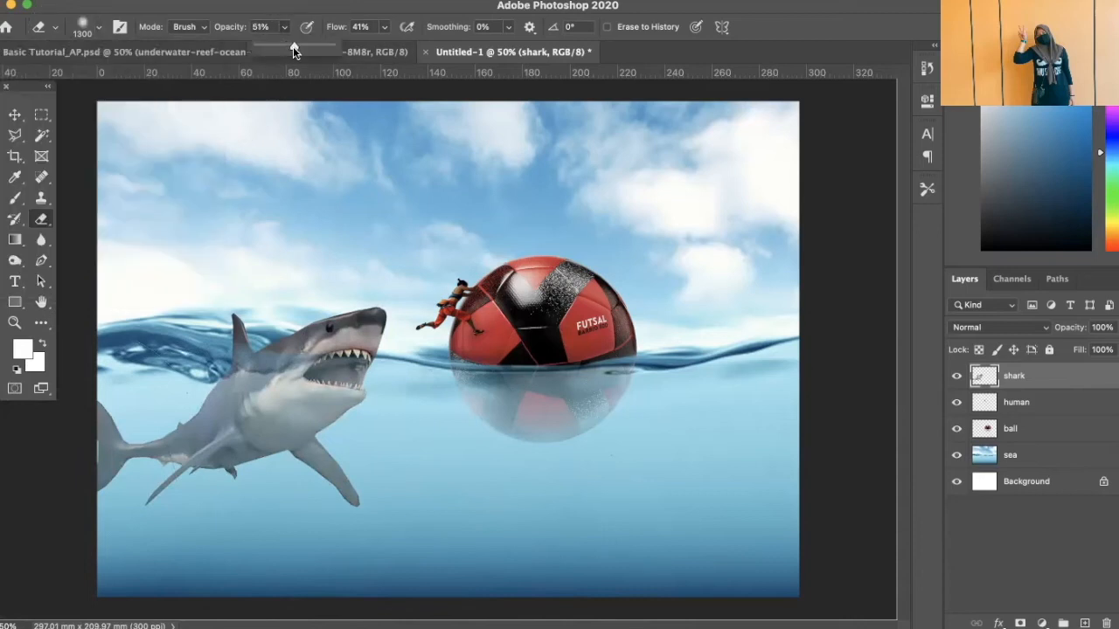
pyautogui.click(384, 27)
pyautogui.moveTo(386, 47); pyautogui.dragTo(389, 42)
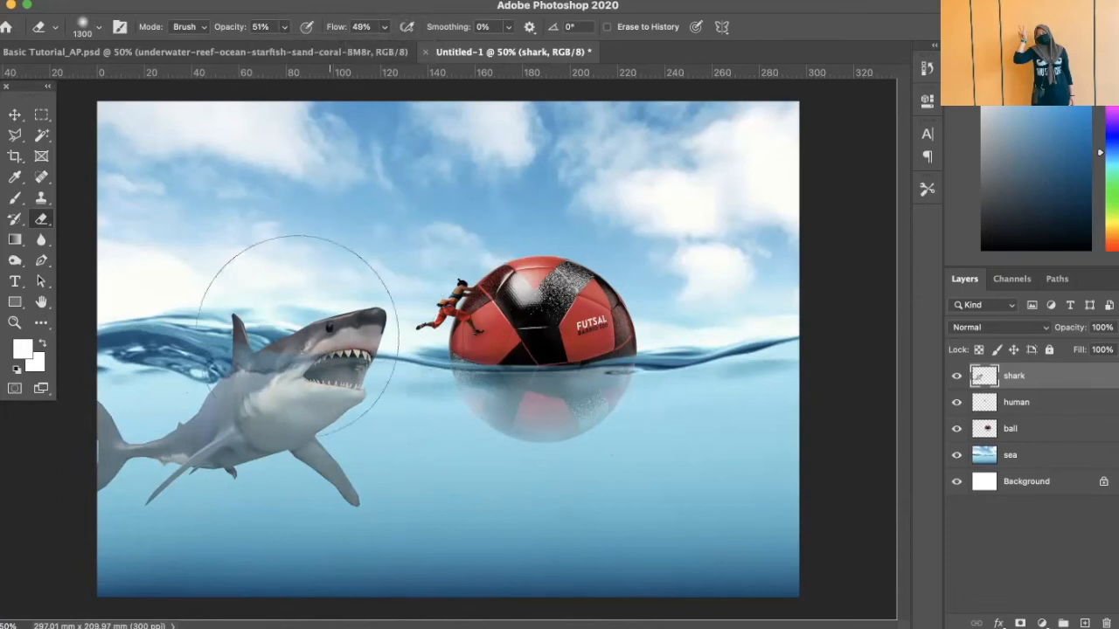
# Fade the tip of the shark's pectoral fin with a smaller soft eraser, and set the brush to 800 px
pyautogui.press('[')
pyautogui.press('[')
pyautogui.press('[')
pyautogui.press('[')
pyautogui.press('[')
pyautogui.press('[')
pyautogui.press('[')
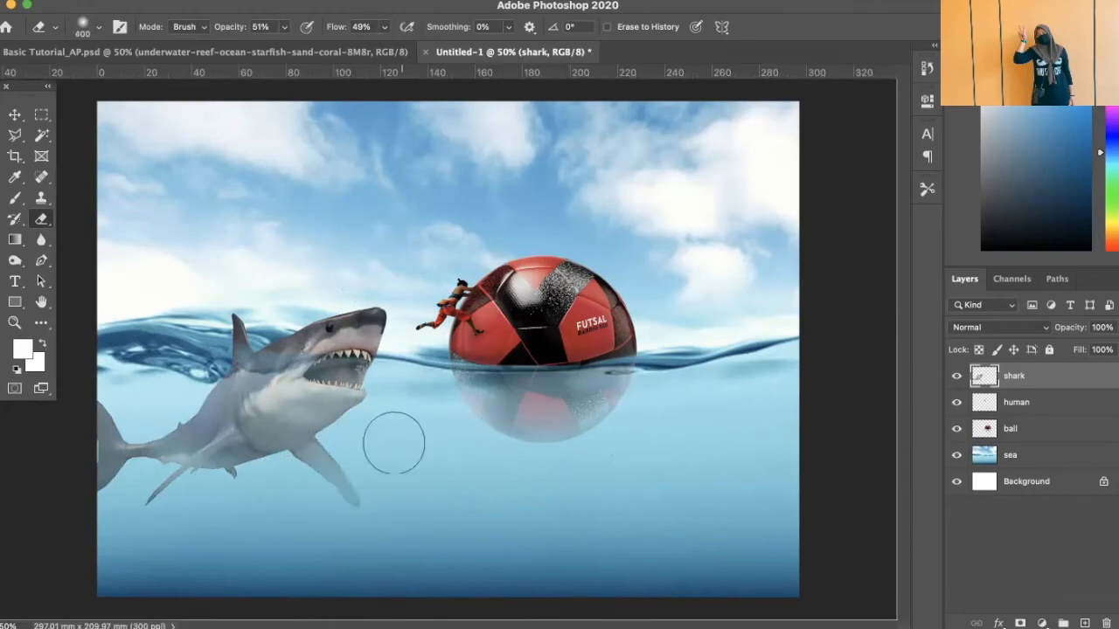
pyautogui.press(']')
pyautogui.press(']')
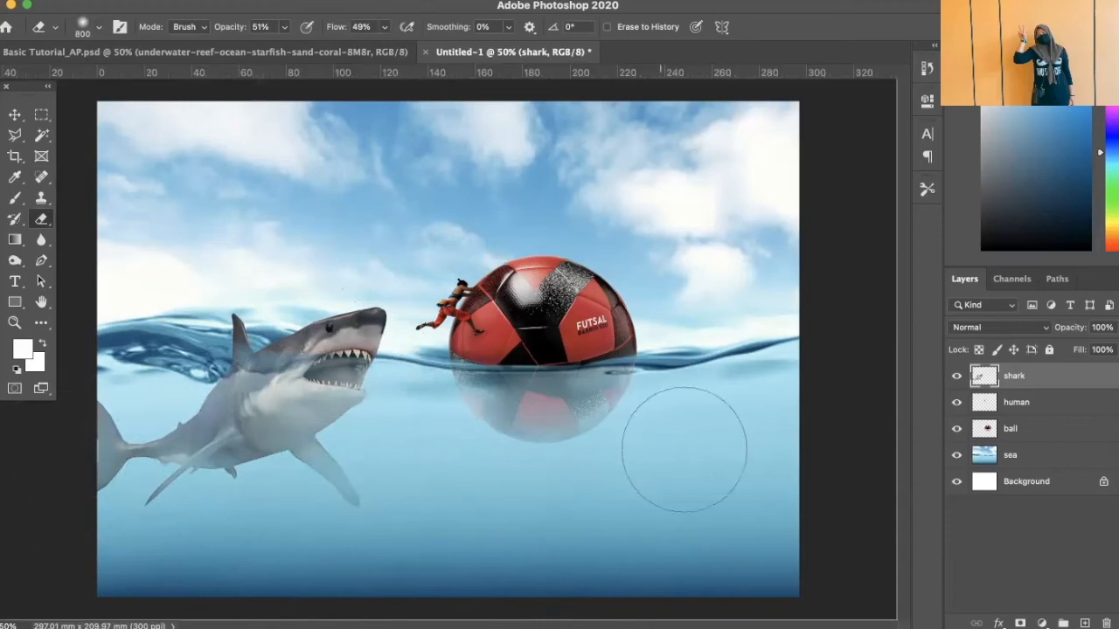
# Soften the waterline across the shark's dorsal fin using a much smaller soft eraser at 22% opacity
pyautogui.press('super+plus')
pyautogui.press('super+plus')
pyautogui.press('super+plus')
pyautogui.press('super+plus')
pyautogui.moveTo(65, 363); pyautogui.dragTo(749, 443)
pyautogui.moveTo(463, 309); pyautogui.dragTo(623, 136)
pyautogui.moveTo(333, 343); pyautogui.dragTo(595, 398)
pyautogui.moveTo(446, 351); pyautogui.dragTo(472, 377)
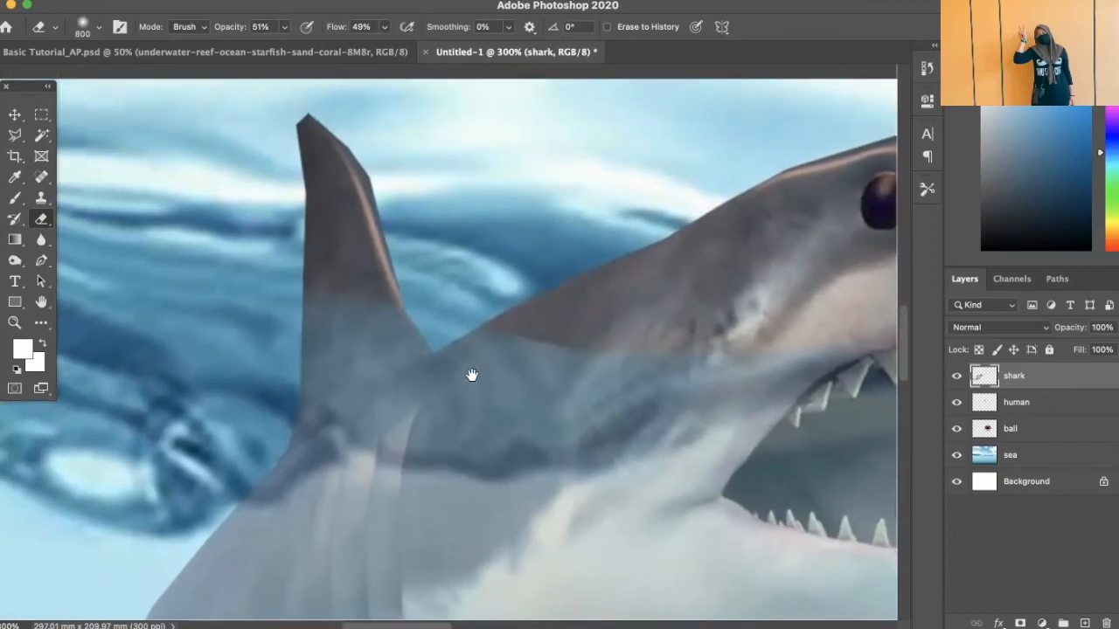
pyautogui.press('[')
pyautogui.press('[')
pyautogui.press('[')
pyautogui.press('[')
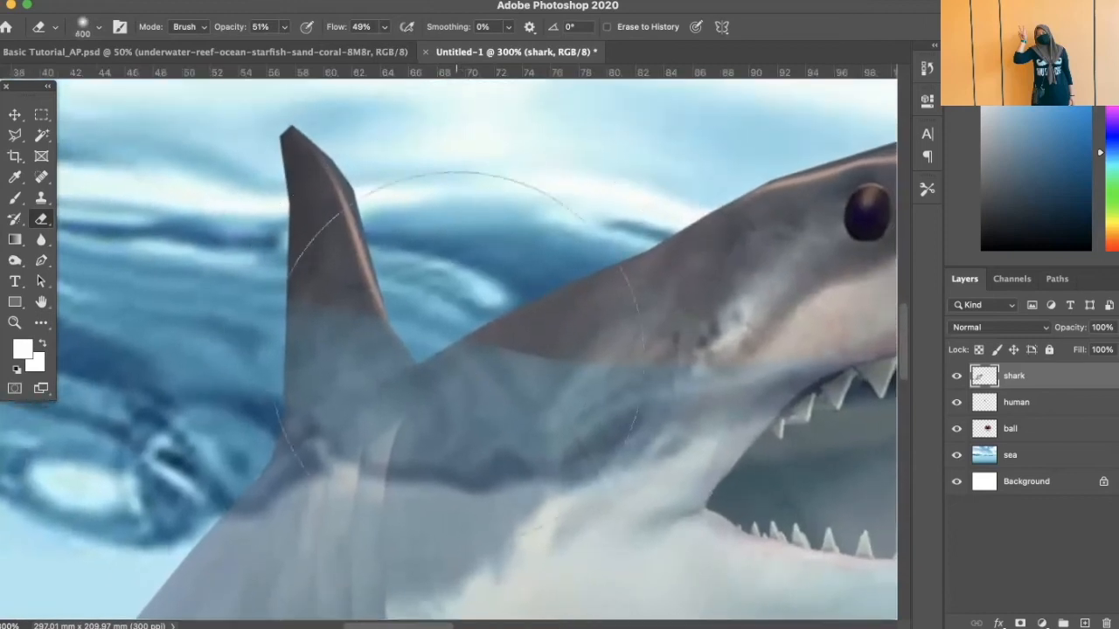
pyautogui.press('[')
pyautogui.press('[')
pyautogui.press('[')
pyautogui.press('[')
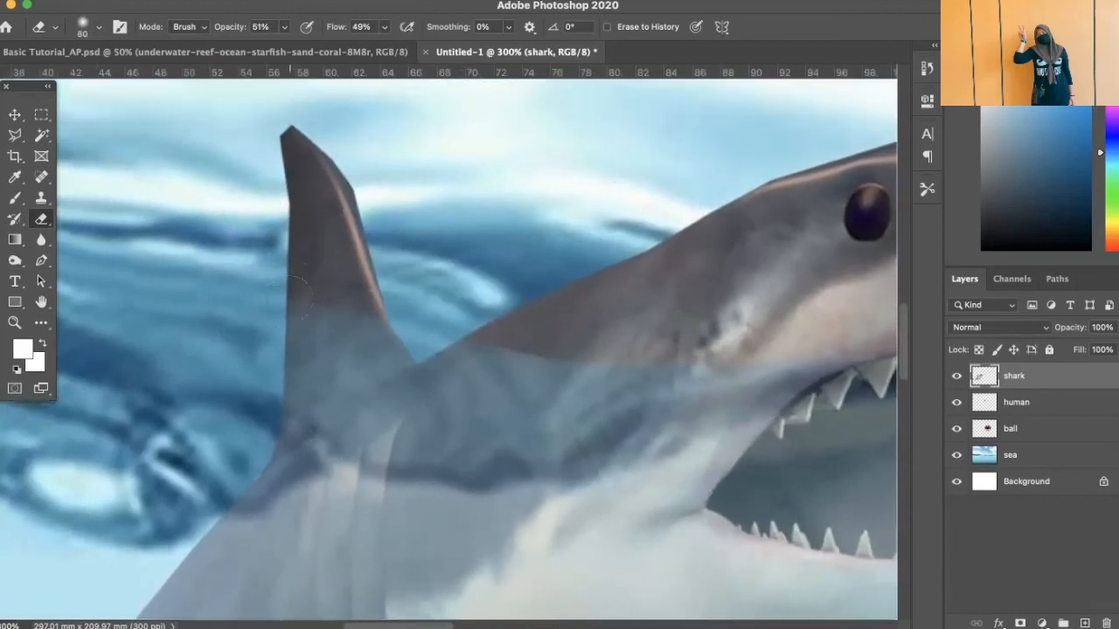
pyautogui.click(284, 28)
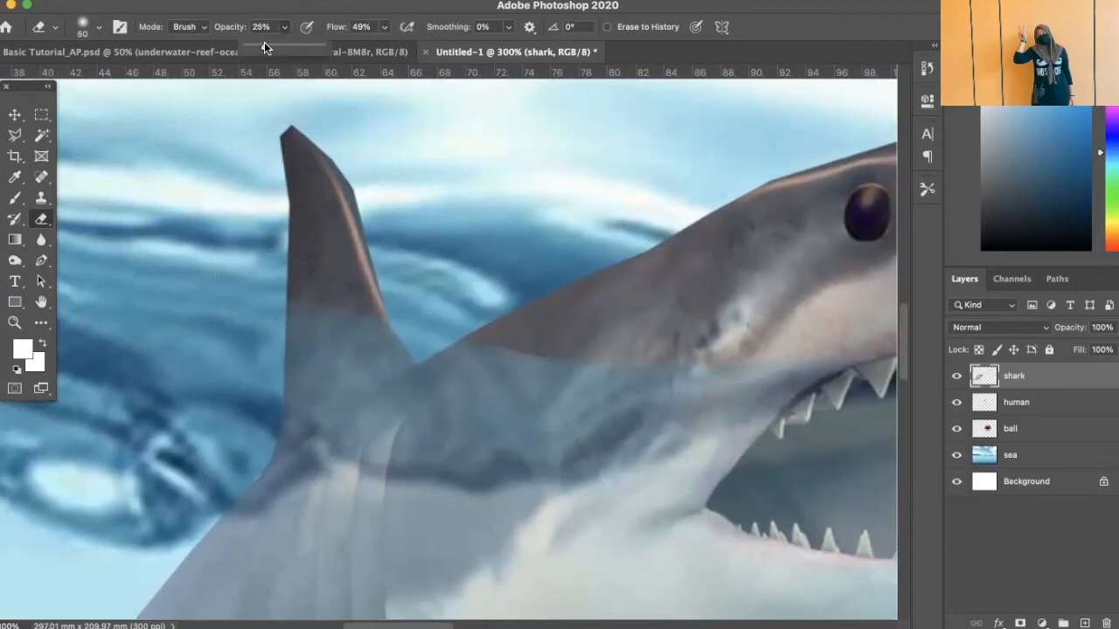
pyautogui.moveTo(264, 45); pyautogui.dragTo(260, 46)
pyautogui.moveTo(249, 305); pyautogui.dragTo(349, 322)
# Refine the erased waterline along the shark's back and head with a fine eraser of about 9 px
pyautogui.press('[')
pyautogui.press('[')
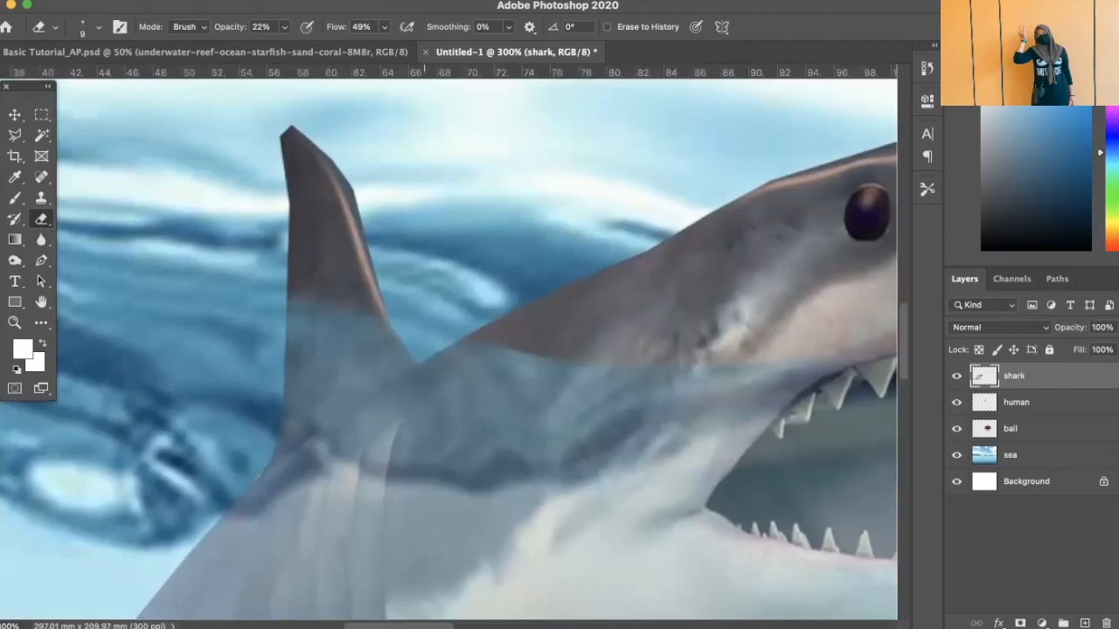
pyautogui.moveTo(661, 366); pyautogui.dragTo(253, 442)
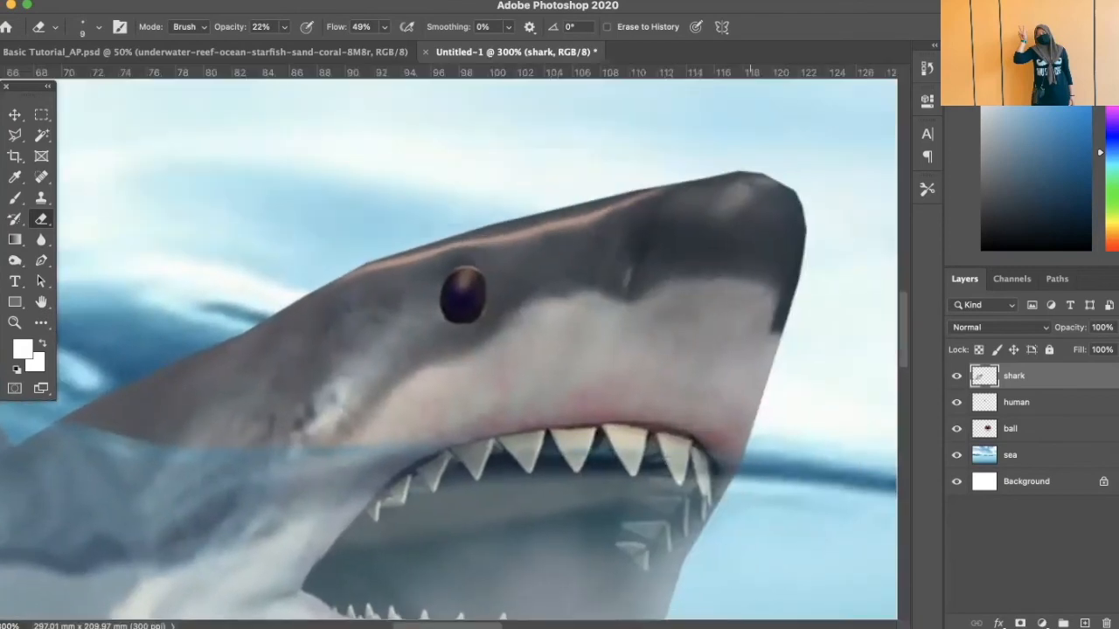
pyautogui.press(']')
pyautogui.moveTo(438, 389); pyautogui.dragTo(740, 354)
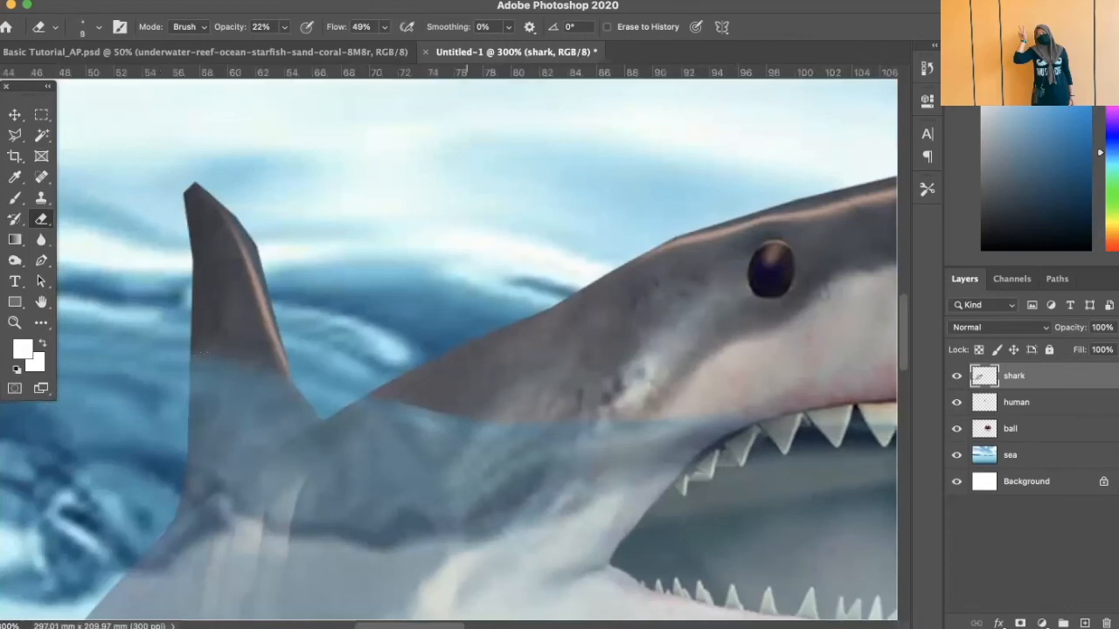
# Fade the shark's tail, fins and submerged belly into the water with a 300 px soft eraser at 22% opacity
pyautogui.press('super+minus')
pyautogui.press('super+minus')
pyautogui.press('super+minus')
pyautogui.press('super+minus')
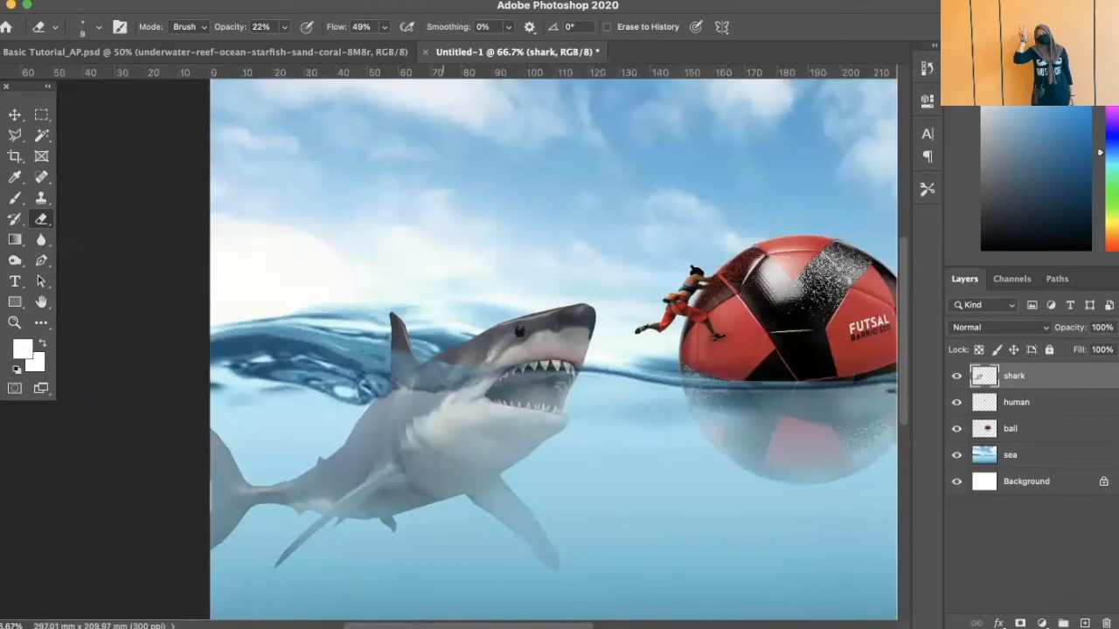
pyautogui.press(']')
pyautogui.press(']')
pyautogui.press(']')
pyautogui.press(']')
pyautogui.press(']')
pyautogui.press(']')
pyautogui.press(']')
pyautogui.press(']')
pyautogui.press(']')
pyautogui.press(']')
pyautogui.press(']')
pyautogui.press(']')
pyautogui.hotkey('ctrl', '-')
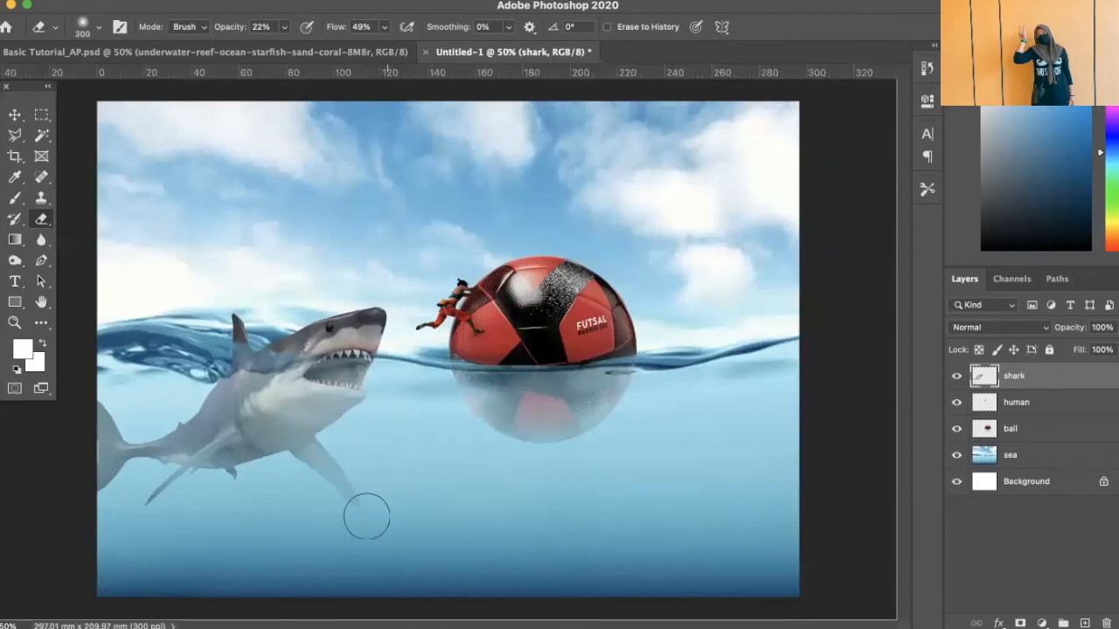
pyautogui.press('super+plus')
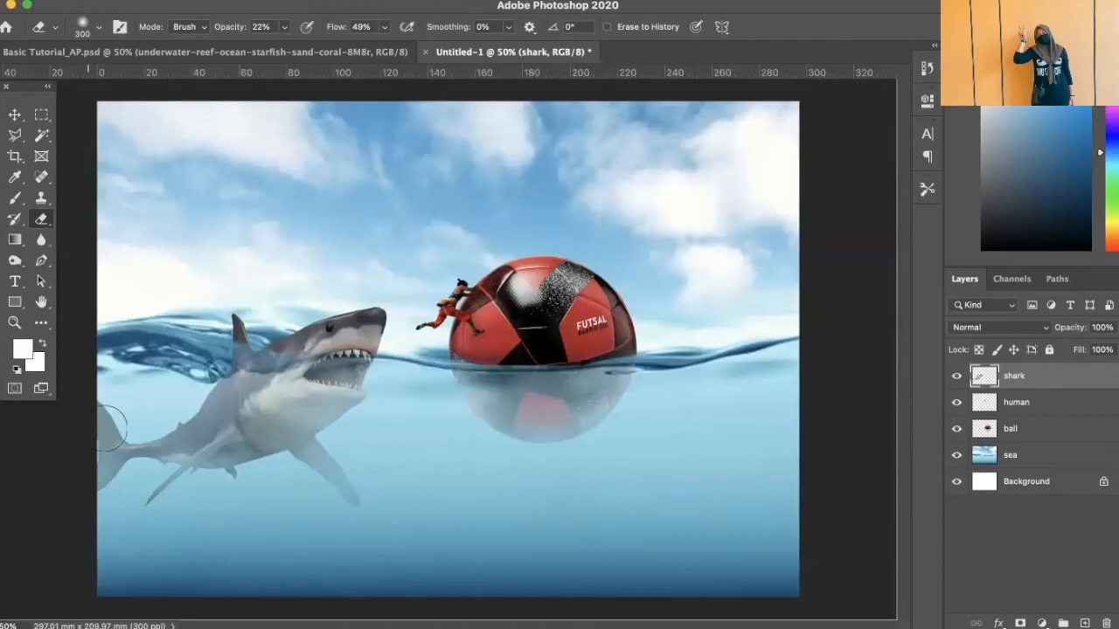
pyautogui.moveTo(184, 460)
pyautogui.mouseDown()
pyautogui.moveTo(294, 429)
pyautogui.moveTo(343, 430)
pyautogui.moveTo(354, 417)
pyautogui.moveTo(311, 389)
pyautogui.moveTo(279, 411)
pyautogui.mouseUp()
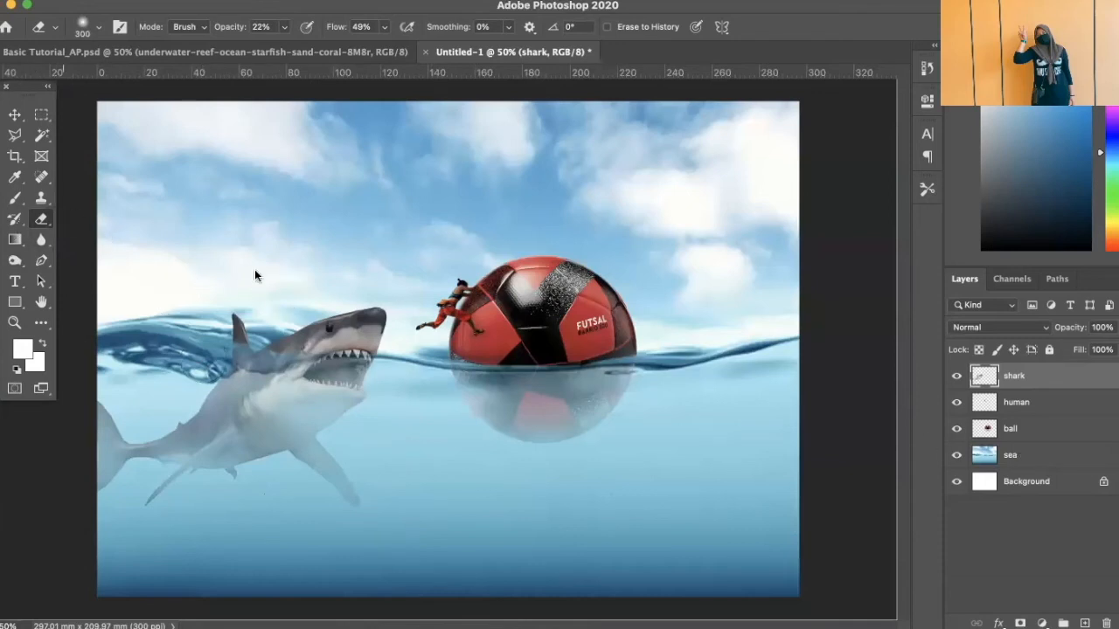
# Clone water on the sea layer around the wave behind the shark, using the Clone Stamp at 47% opacity
pyautogui.click(1053, 455)
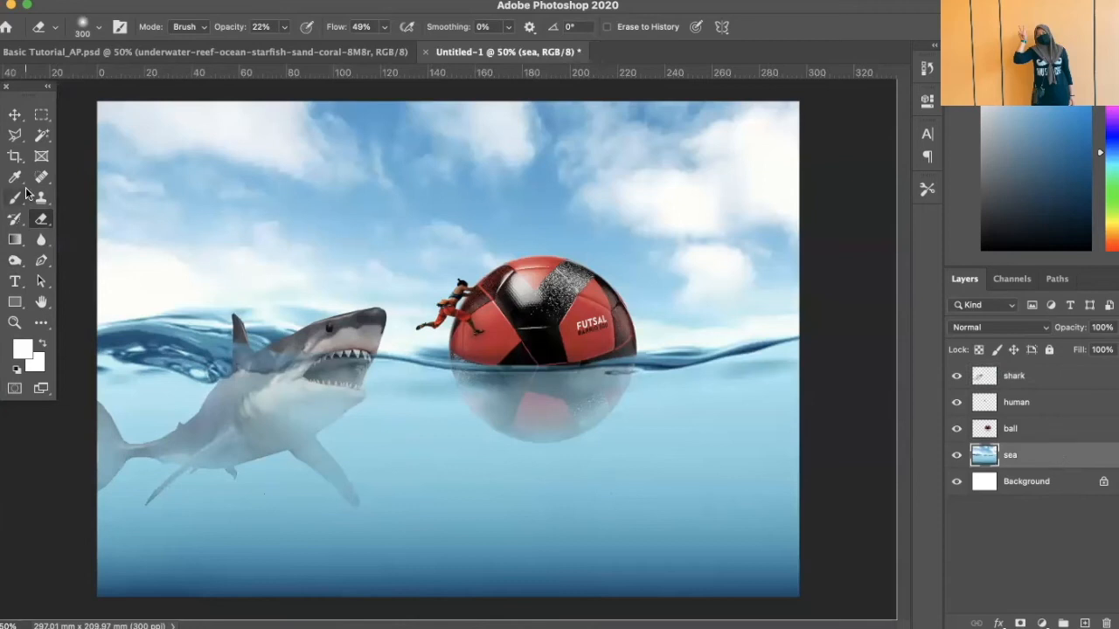
pyautogui.click(41, 198)
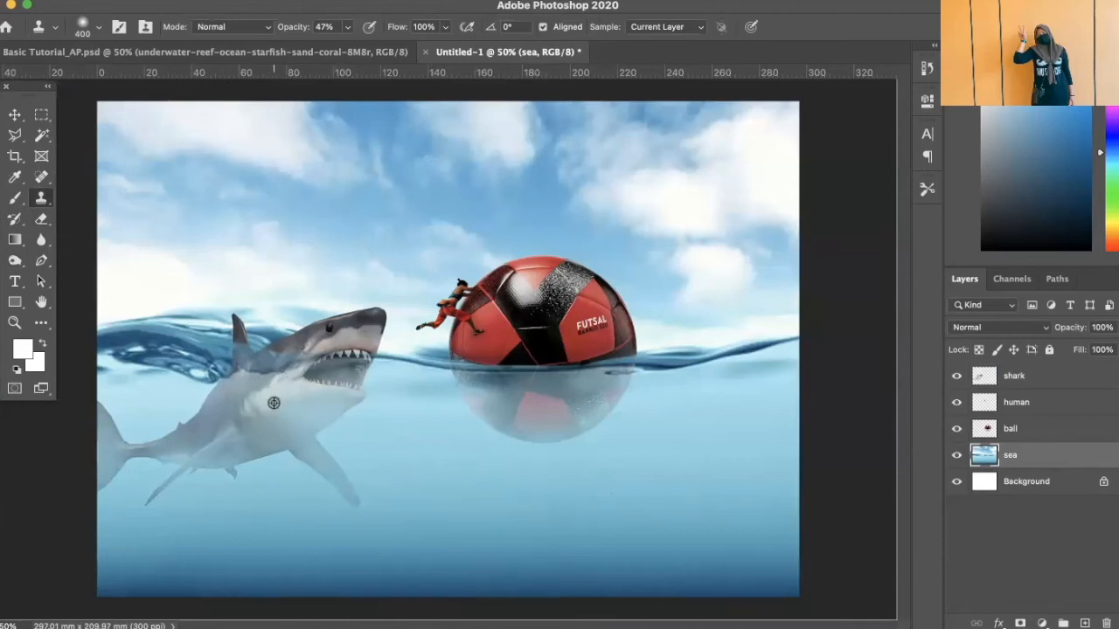
pyautogui.keyDown('alt'); pyautogui.click(243, 410); pyautogui.keyUp('alt')
pyautogui.moveTo(237, 385)
pyautogui.mouseDown()
pyautogui.moveTo(281, 386)
pyautogui.moveTo(240, 388)
pyautogui.mouseUp()
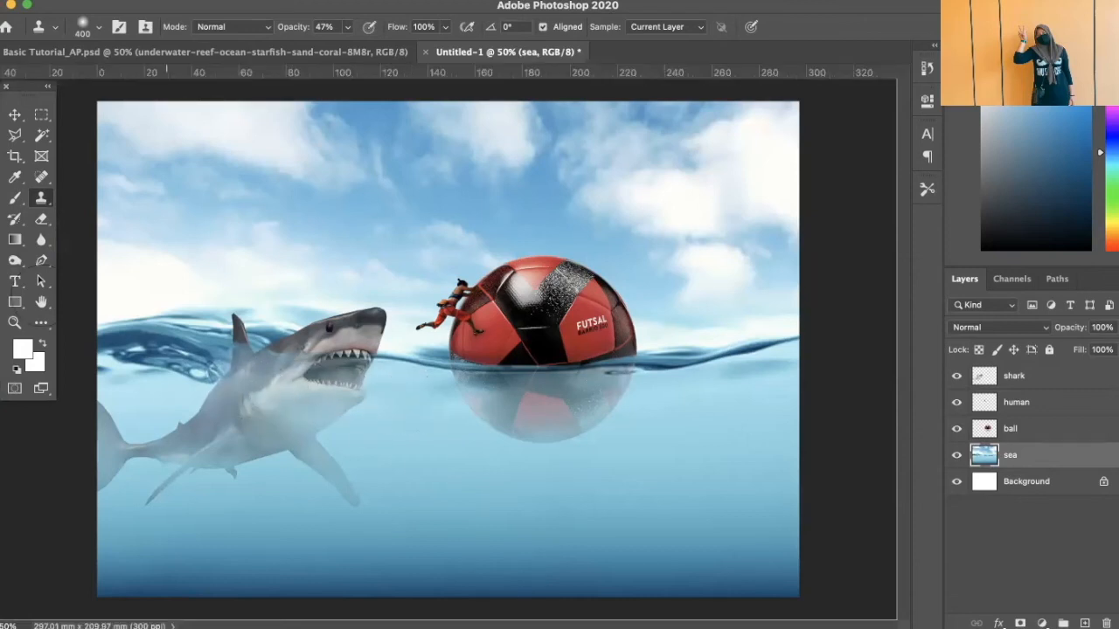
pyautogui.click(15, 114)
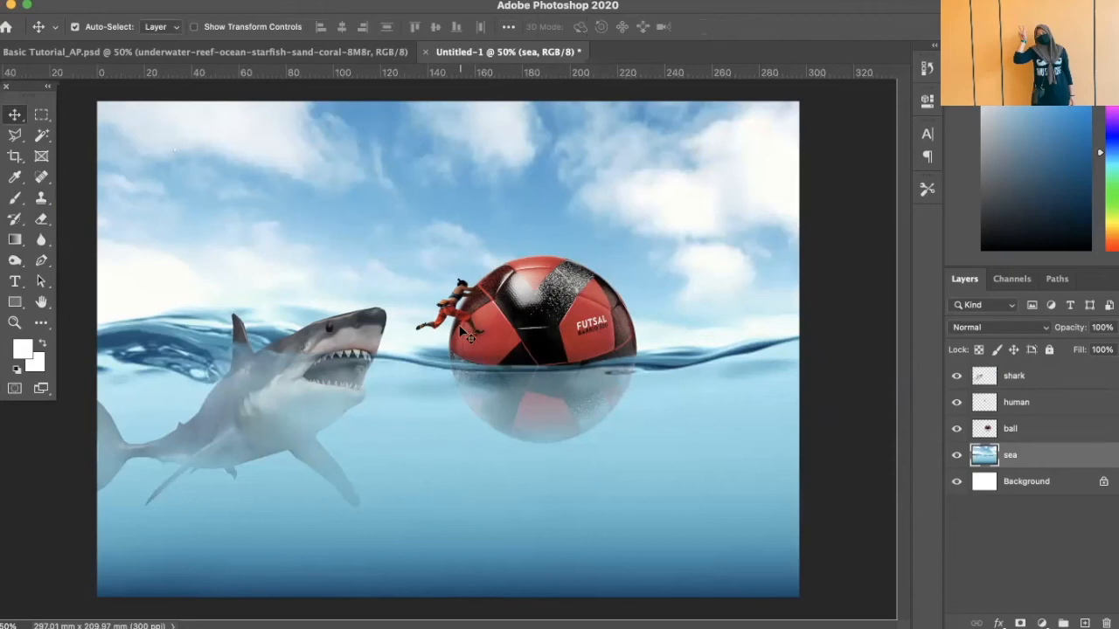
# Darken the shark layer's head and underwater body with the Burn tool, set to Midtones at 23% exposure
pyautogui.click(1052, 383)
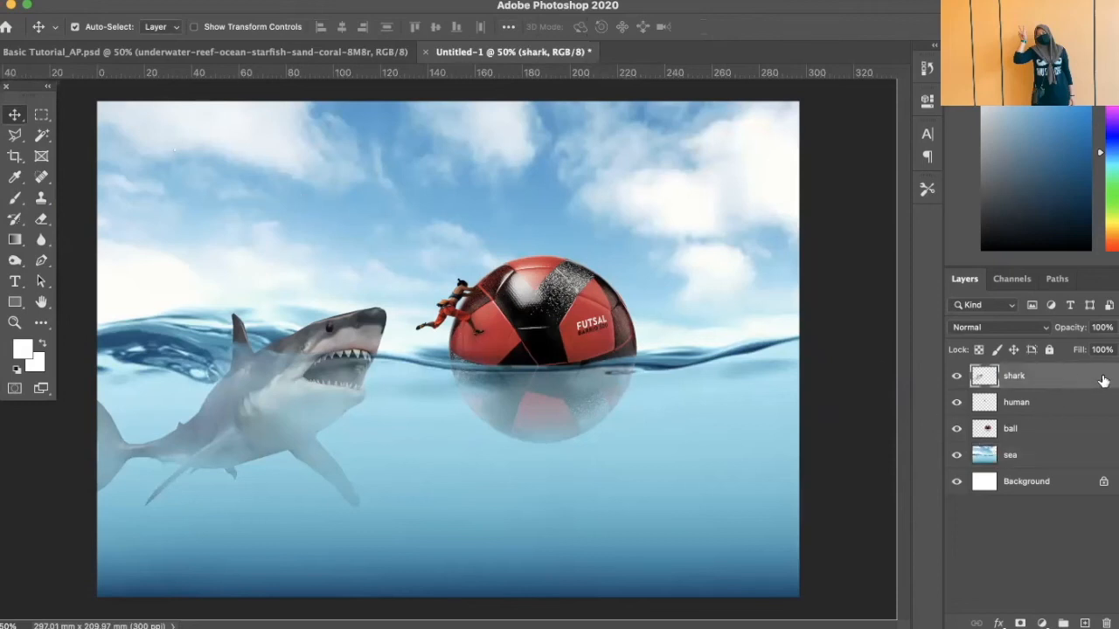
pyautogui.click(15, 261)
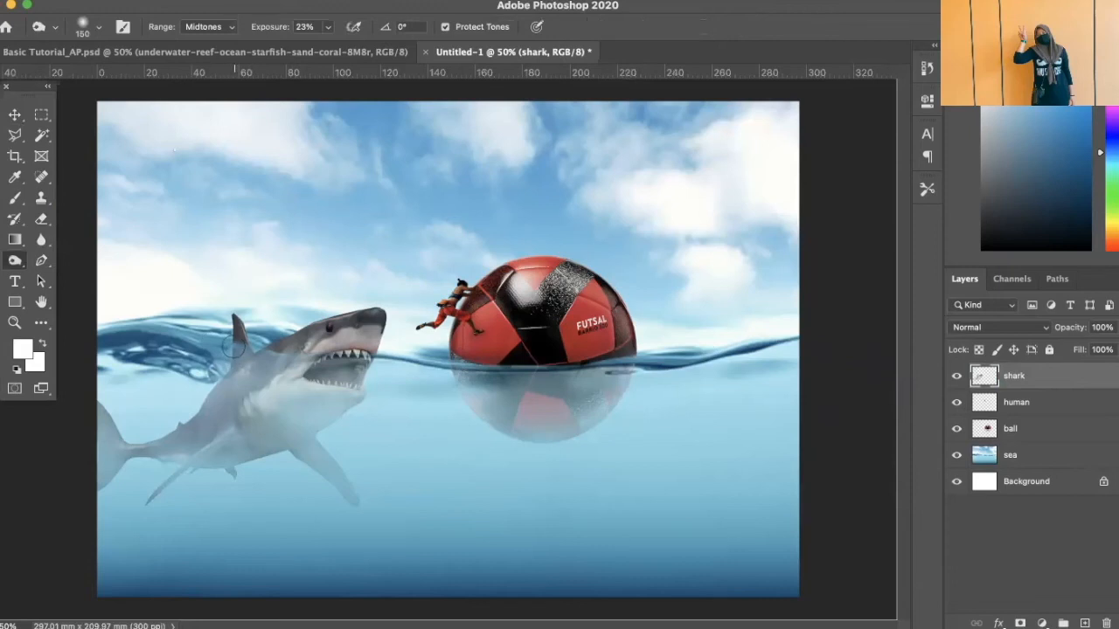
pyautogui.moveTo(254, 356)
pyautogui.mouseDown()
pyautogui.moveTo(312, 367)
pyautogui.moveTo(290, 366)
pyautogui.moveTo(331, 354)
pyautogui.mouseUp()
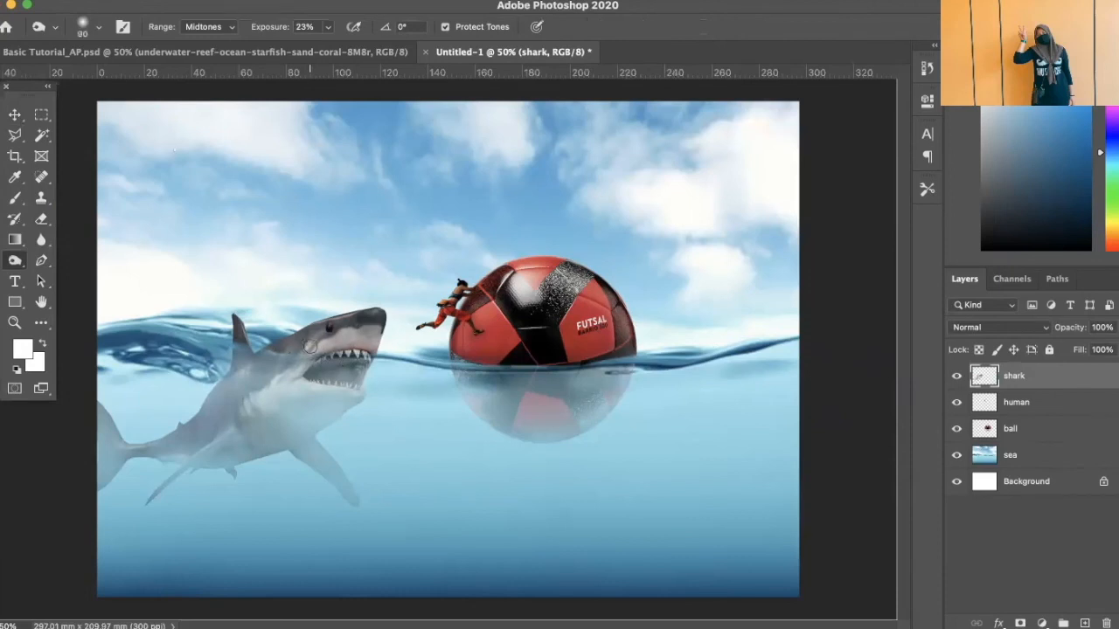
pyautogui.moveTo(284, 351)
pyautogui.mouseDown()
pyautogui.moveTo(382, 354)
pyautogui.moveTo(287, 357)
pyautogui.moveTo(324, 357)
pyautogui.mouseUp()
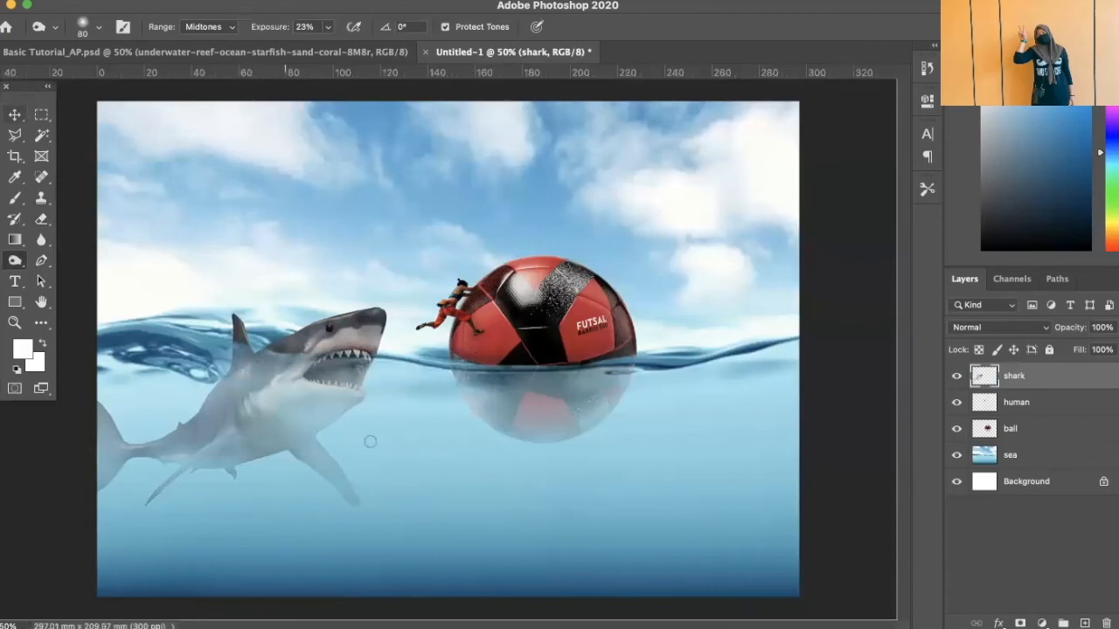
pyautogui.moveTo(222, 431); pyautogui.dragTo(136, 444)
pyautogui.click(15, 115)
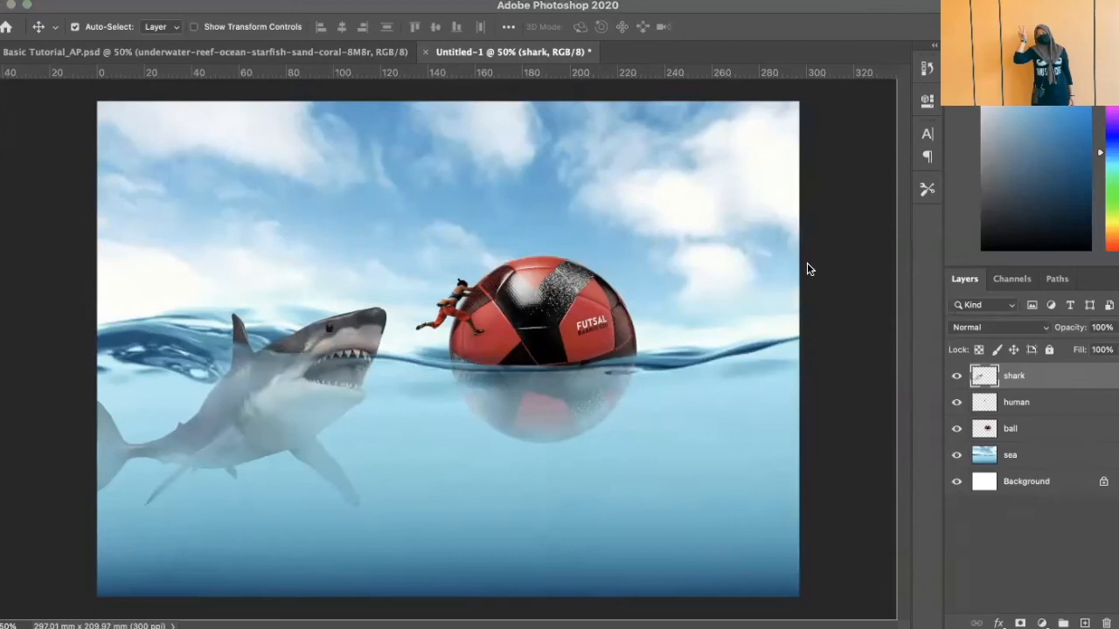
# Place the underwater reef image into the composite above the shark layer and rasterize its layer
pyautogui.moveTo(804, 360); pyautogui.dragTo(279, 320)
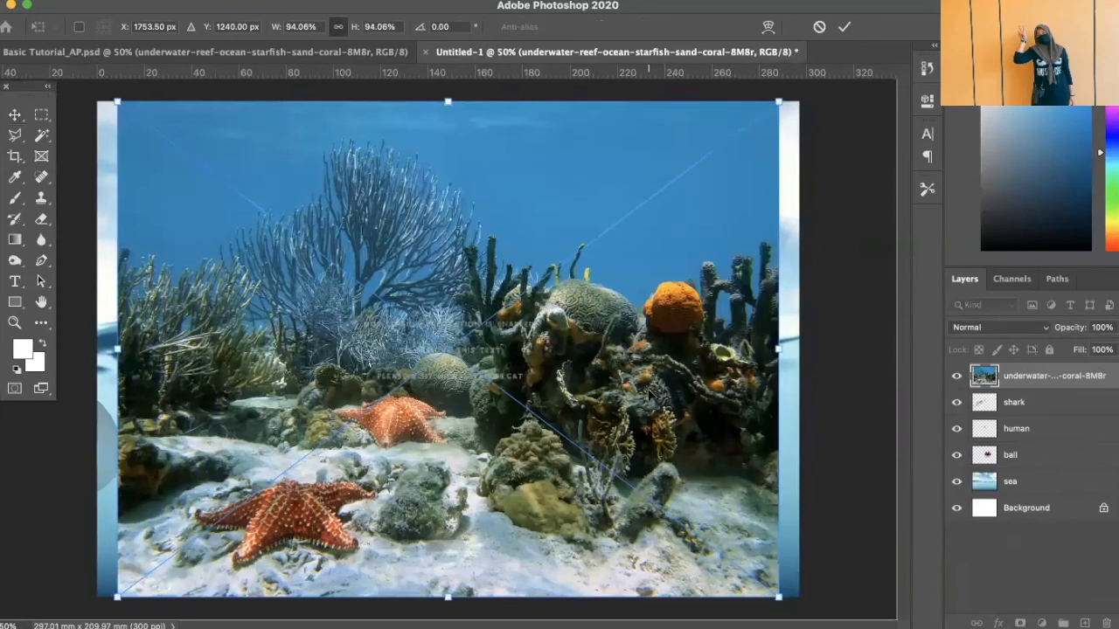
pyautogui.press('Return')
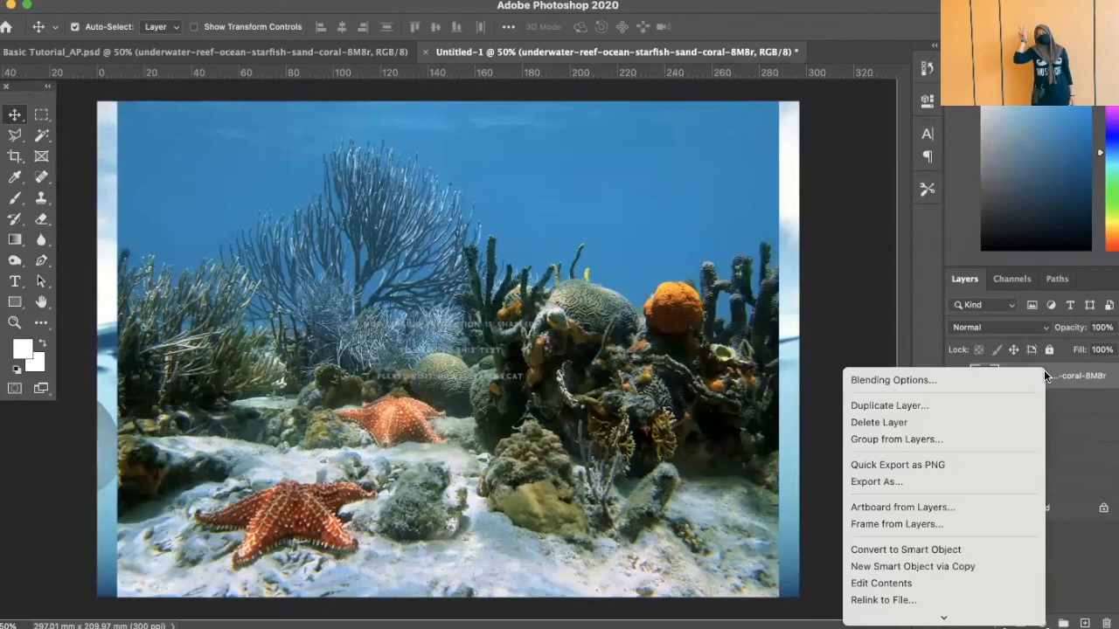
pyautogui.rightClick(1044, 376)
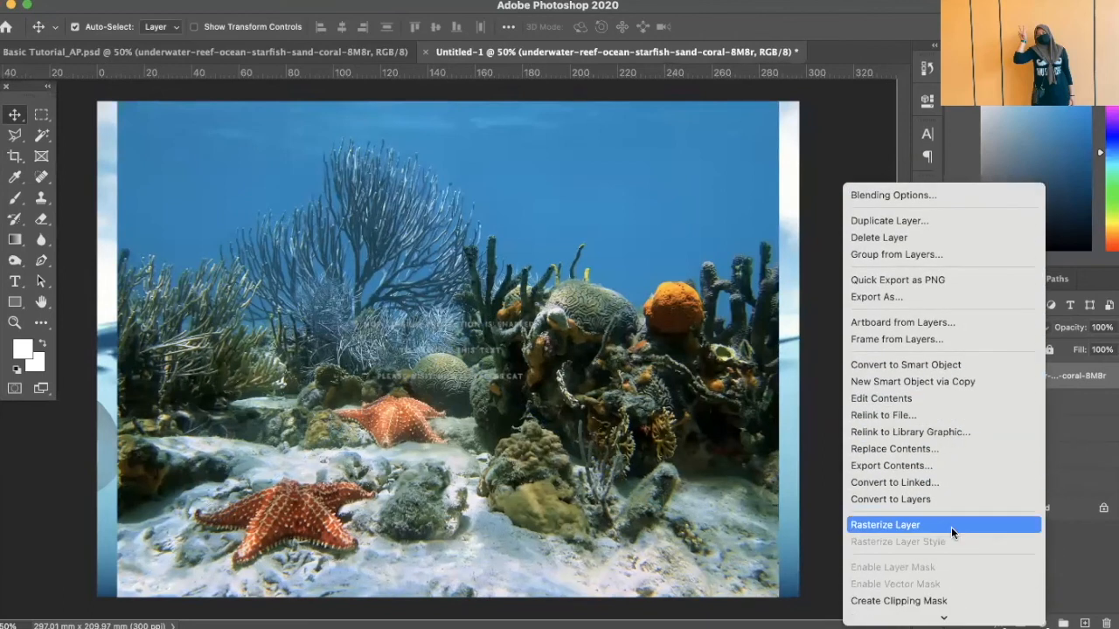
pyautogui.click(951, 527)
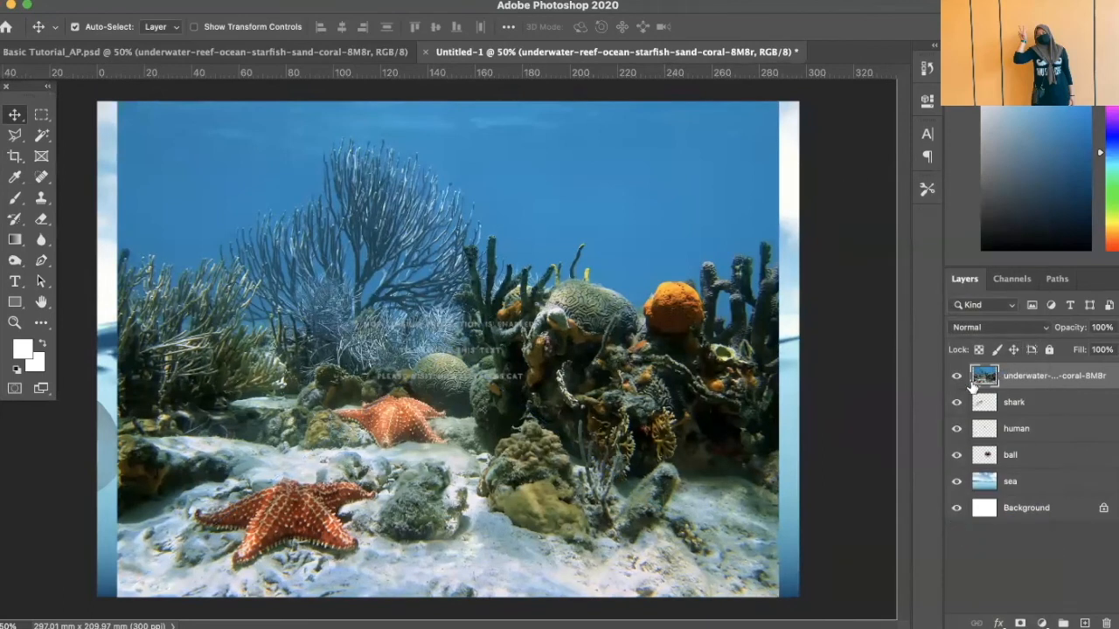
# Rename the reef image layer as coral
pyautogui.doubleClick(1042, 376)
pyautogui.write('un')
pyautogui.press('Return')
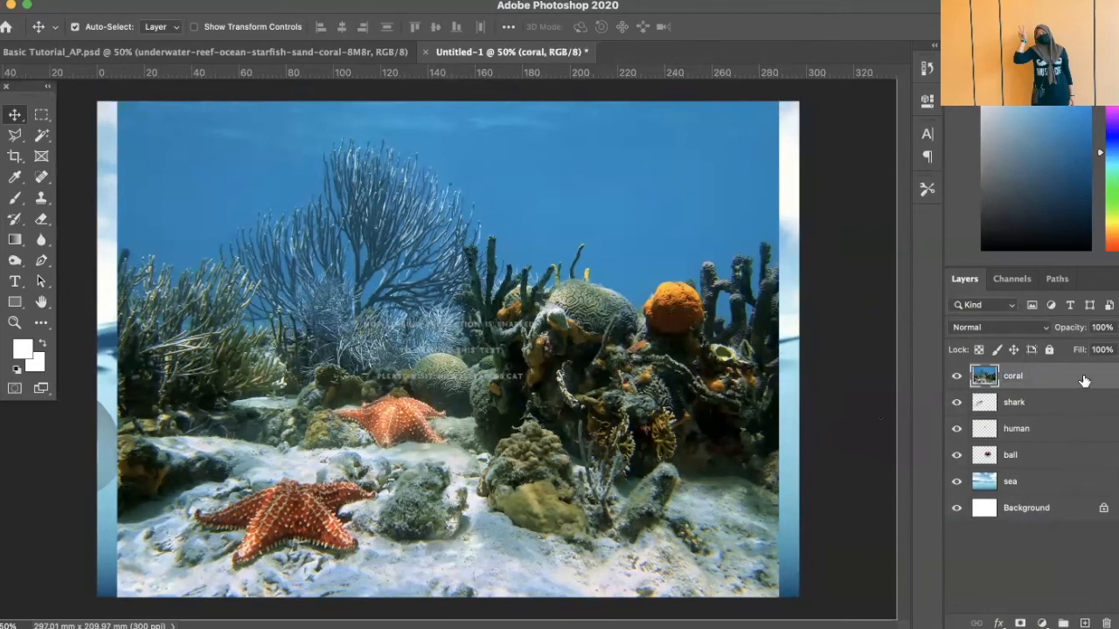
# Preview the blend modes on the coral layer and set it to Overlay
pyautogui.click(988, 327)
pyautogui.click(990, 327)
pyautogui.click(989, 327)
pyautogui.press('Down')
pyautogui.press('Down')
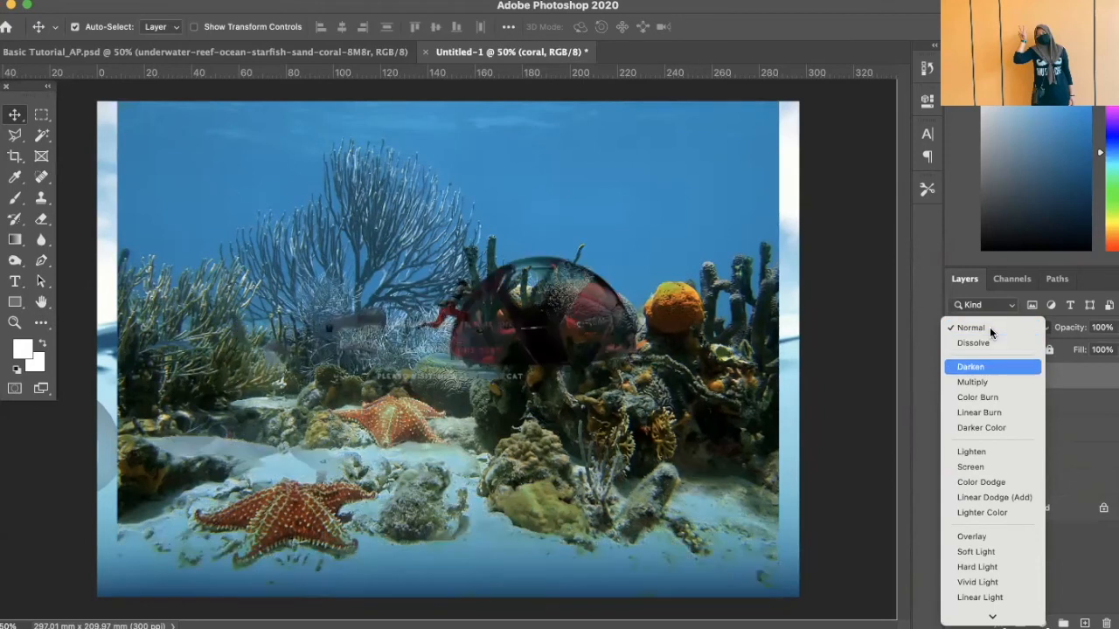
pyautogui.press('Down')
pyautogui.press('Down')
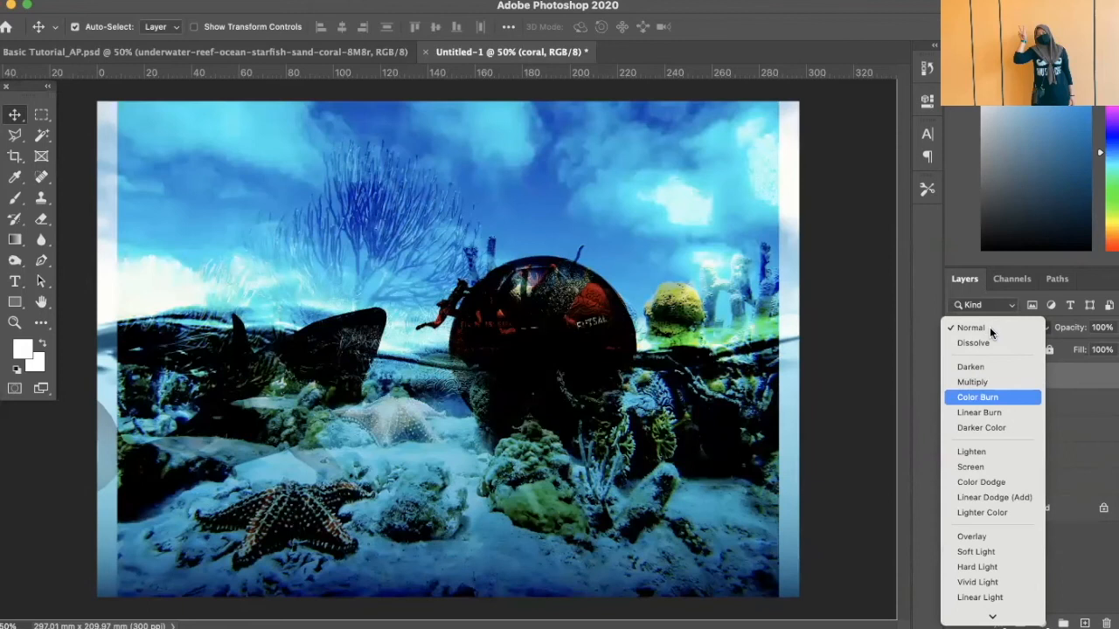
pyautogui.press('Down')
pyautogui.press('Down')
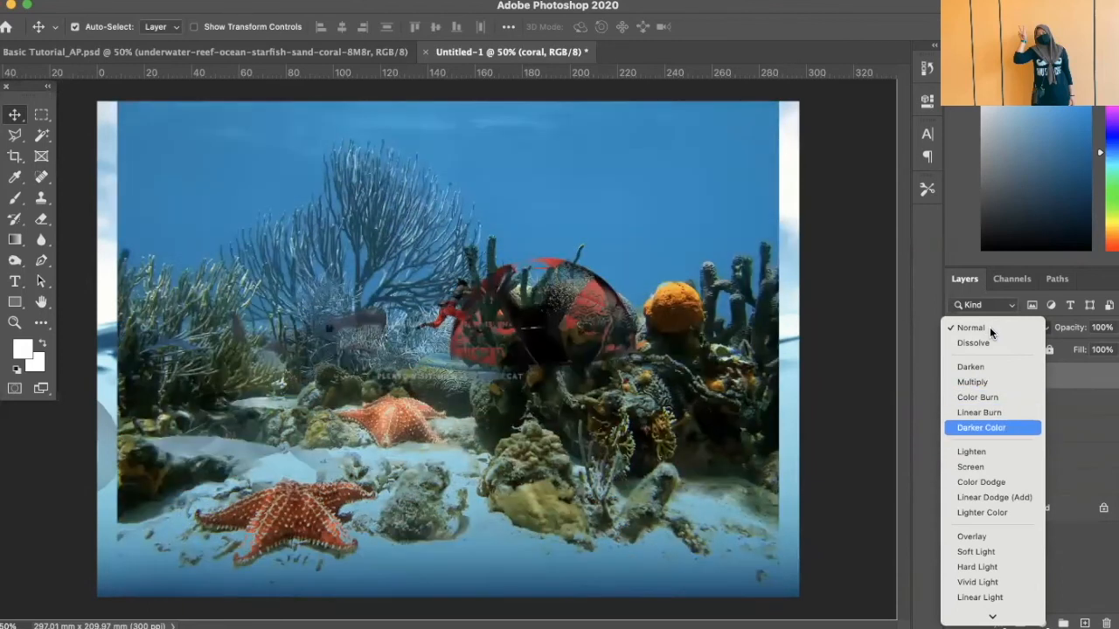
pyautogui.press('Down')
pyautogui.press('Down')
pyautogui.press('Down')
pyautogui.press('Down')
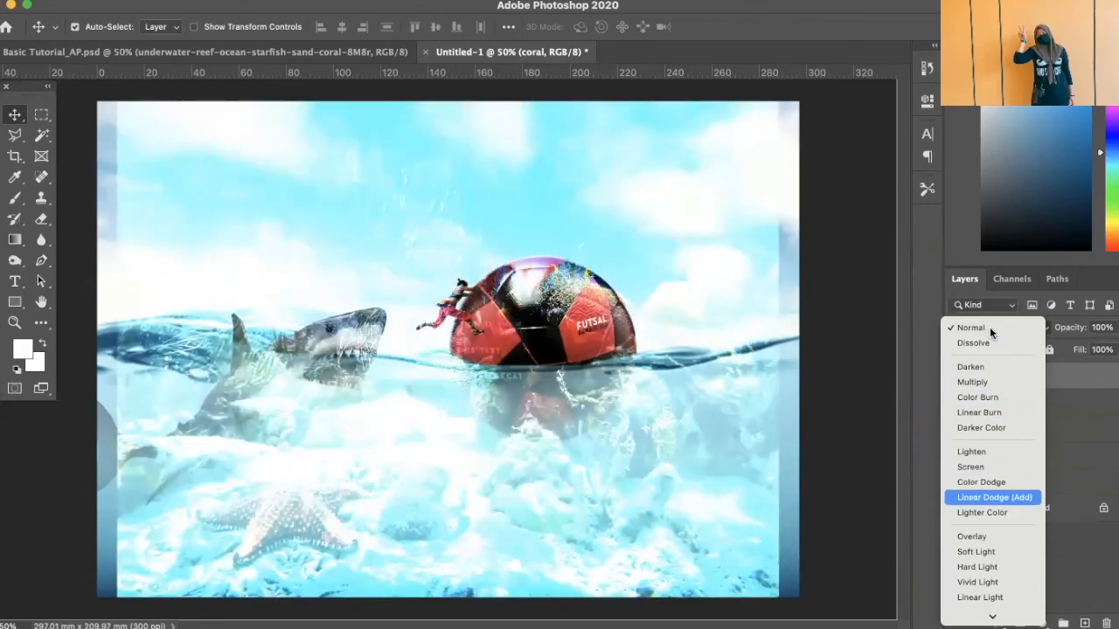
pyautogui.press('Down')
pyautogui.press('Down')
pyautogui.press('Down')
pyautogui.press('Down')
pyautogui.press('Down')
pyautogui.press('Down')
pyautogui.press('Down')
pyautogui.press('Down')
pyautogui.press('Down')
pyautogui.press('Down')
pyautogui.press('Down')
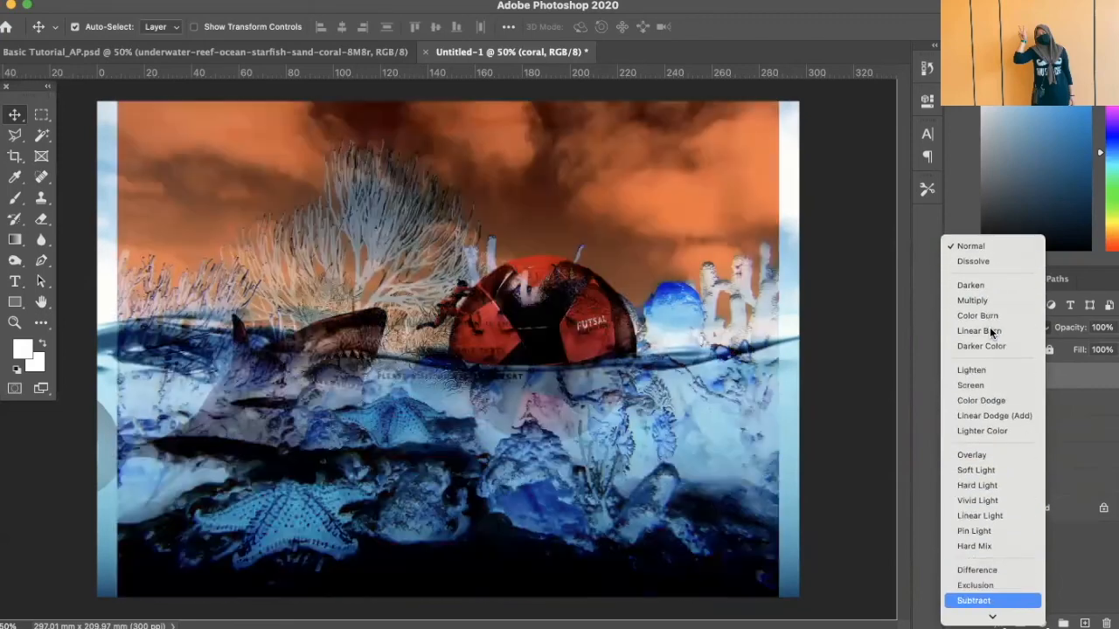
pyautogui.press('Down')
pyautogui.press('Up')
pyautogui.press('Up')
pyautogui.press('Up')
pyautogui.press('Up')
pyautogui.press('Up')
pyautogui.press('Up')
pyautogui.press('Up')
pyautogui.press('Up')
pyautogui.press('Up')
pyautogui.press('Up')
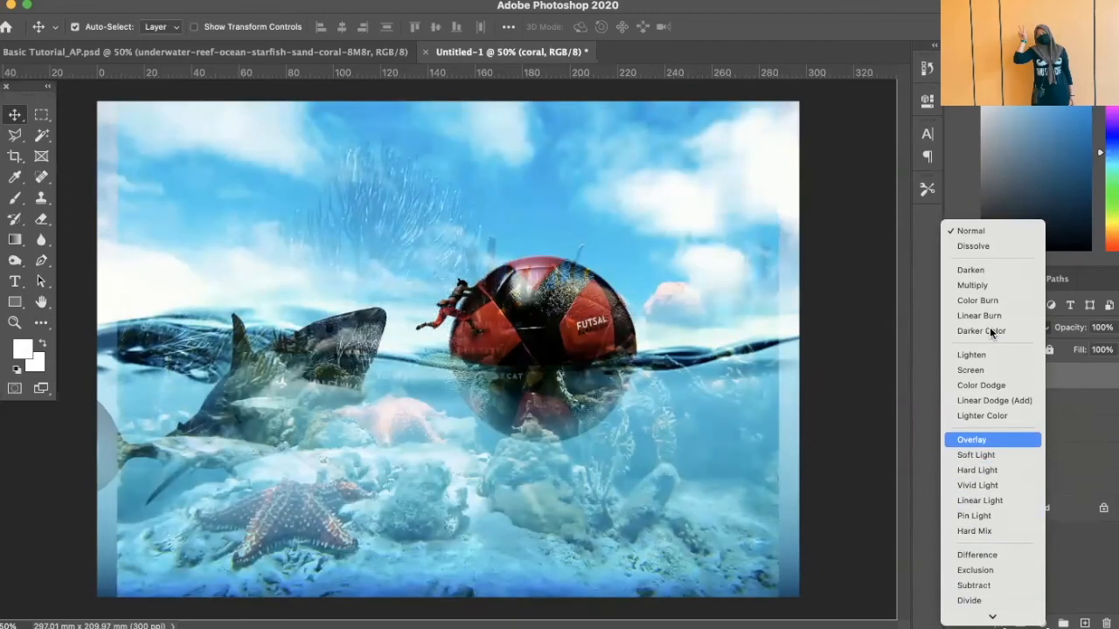
pyautogui.press('Return')
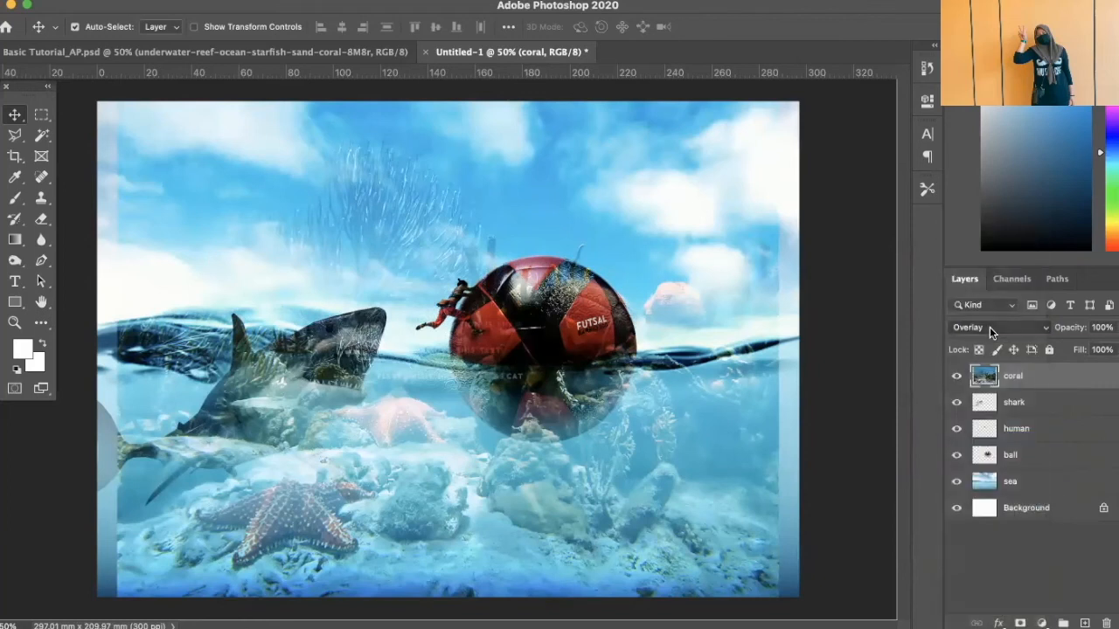
# Scale the coral layer to about 113.49% and move it down so the reef fills the underwater area across the canvas
pyautogui.press('super+t')
pyautogui.moveTo(549, 238); pyautogui.dragTo(502, 237)
pyautogui.moveTo(733, 597); pyautogui.dragTo(825, 609)
pyautogui.moveTo(666, 328); pyautogui.dragTo(673, 461)
pyautogui.press('Down')
pyautogui.press('Down')
pyautogui.press('Down')
pyautogui.press('Down')
pyautogui.press('Down')
pyautogui.press('Down')
pyautogui.press('Down')
pyautogui.press('Down')
pyautogui.press('Down')
pyautogui.press('Down')
pyautogui.press('Down')
pyautogui.press('Down')
pyautogui.press('Down')
pyautogui.press('Down')
pyautogui.press('Down')
pyautogui.press('Down')
pyautogui.press('Down')
pyautogui.press('Down')
pyautogui.press('Down')
pyautogui.press('Down')
pyautogui.press('Down')
pyautogui.press('Down')
pyautogui.press('Down')
pyautogui.press('Down')
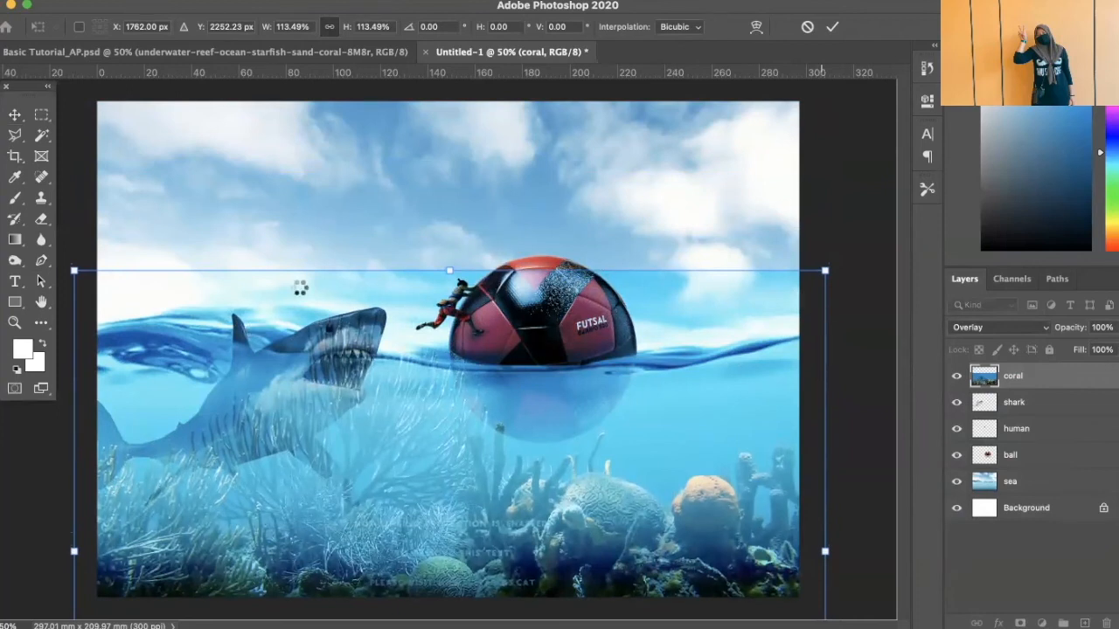
pyautogui.press('Return')
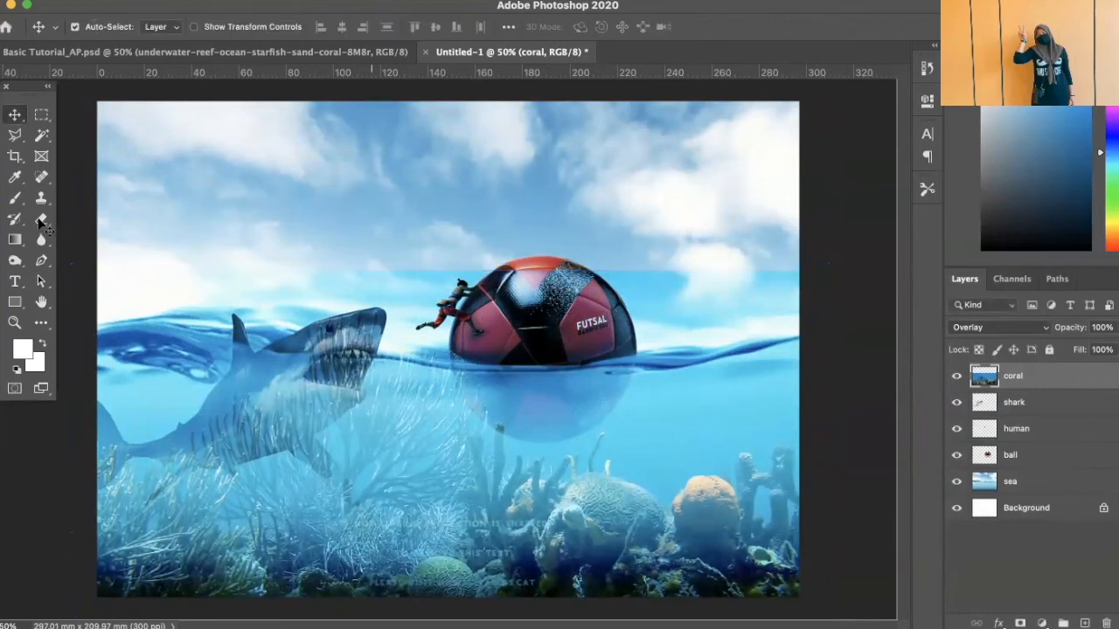
# Set up the Eraser for the coral layer with a 1400 px brush at 16% opacity
pyautogui.click(41, 220)
pyautogui.click(89, 221)
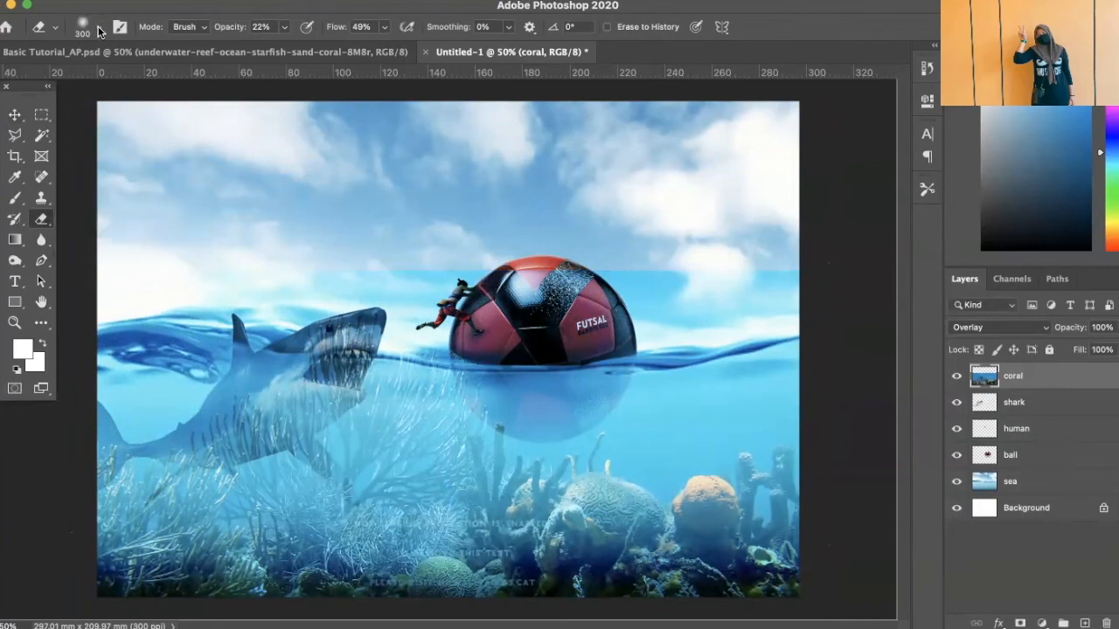
pyautogui.click(287, 28)
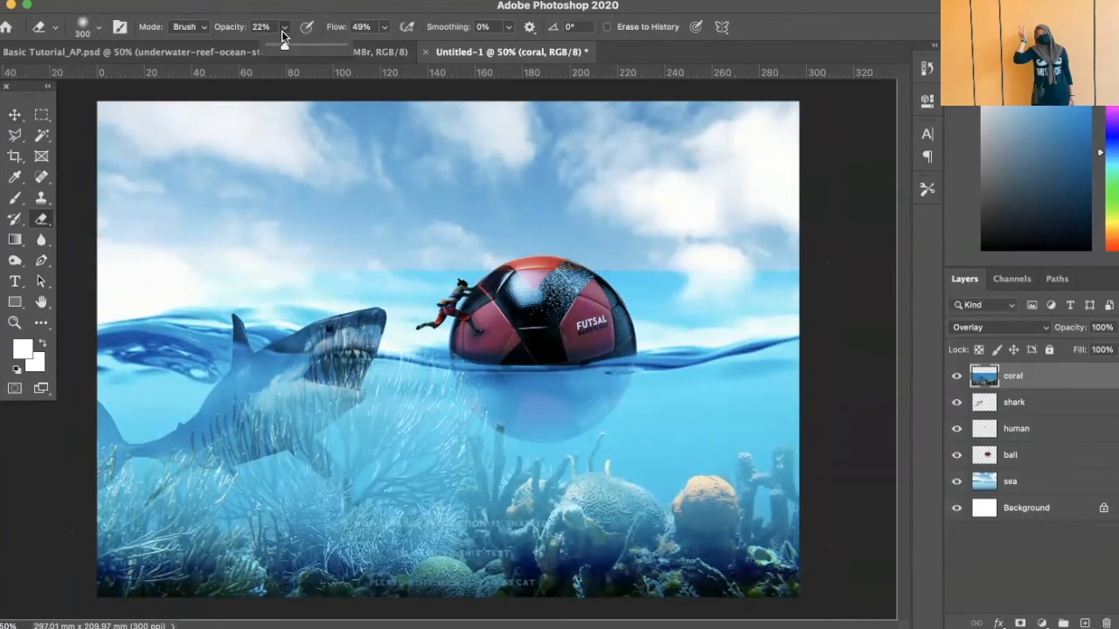
pyautogui.moveTo(284, 43); pyautogui.dragTo(276, 45)
pyautogui.click(269, 22)
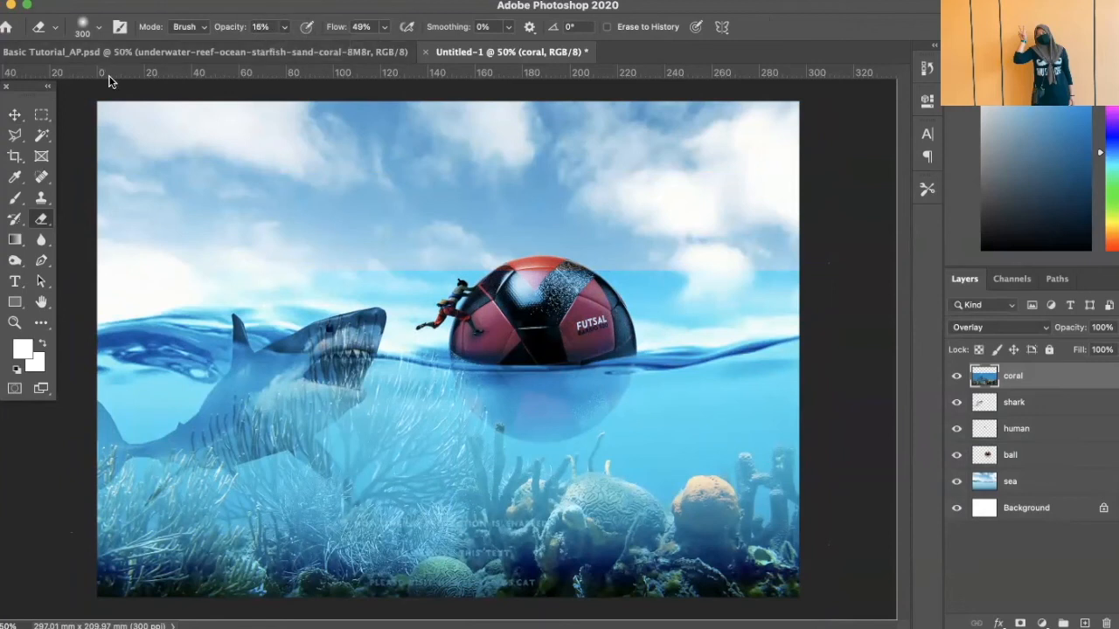
pyautogui.press(']')
pyautogui.press(']')
pyautogui.press(']')
pyautogui.press(']')
pyautogui.press(']')
pyautogui.press(']')
pyautogui.press(']')
pyautogui.press(']')
pyautogui.press(']')
pyautogui.press(']')
pyautogui.press(']')
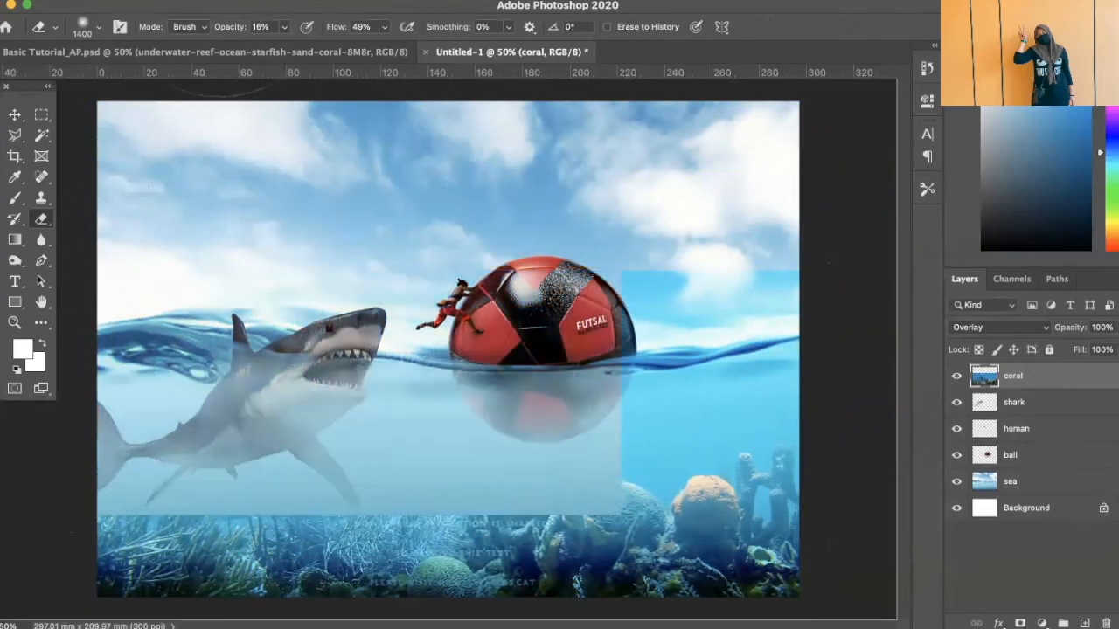
# Raise the Eraser opacity to 48% and erase the coral layer's hard upper edge across the sky and around the waterline
pyautogui.click(204, 32)
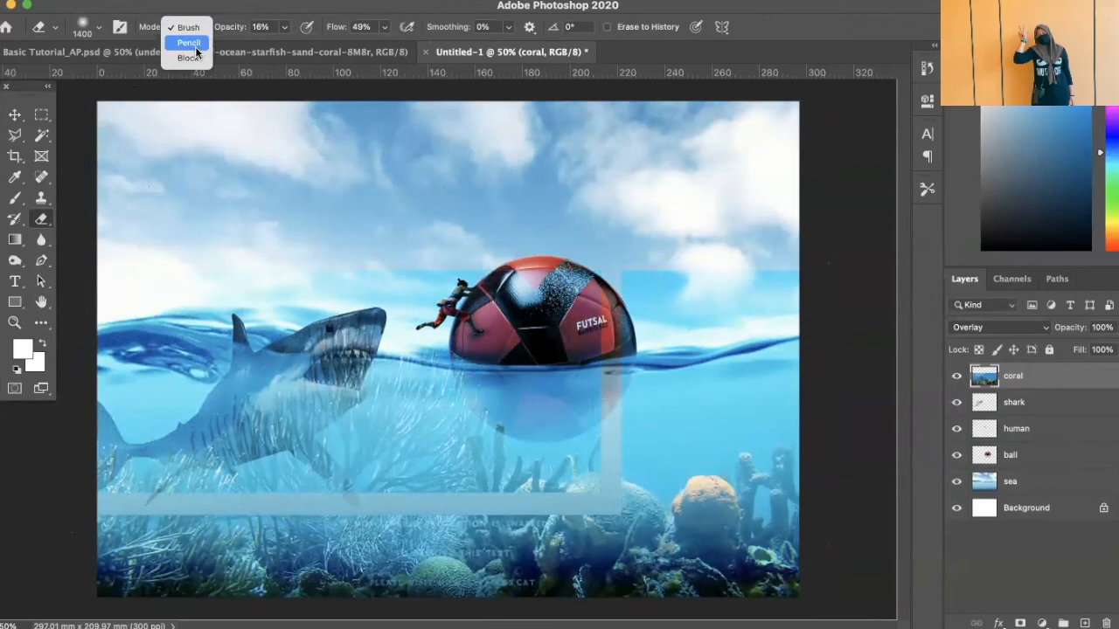
pyautogui.click(220, 30)
pyautogui.click(284, 26)
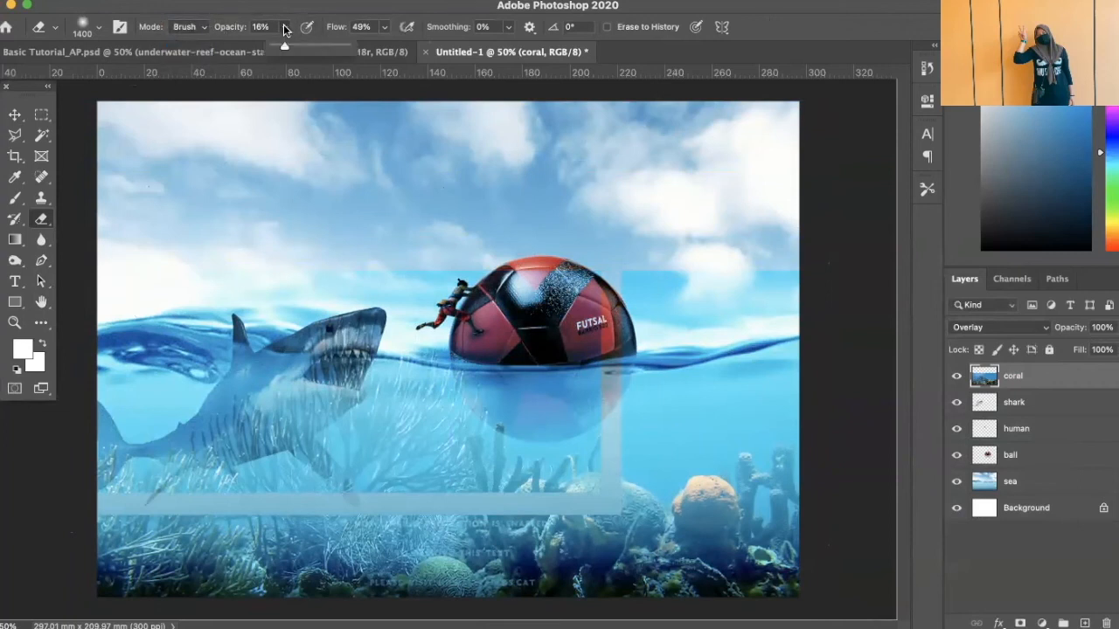
pyautogui.moveTo(283, 43); pyautogui.dragTo(308, 50)
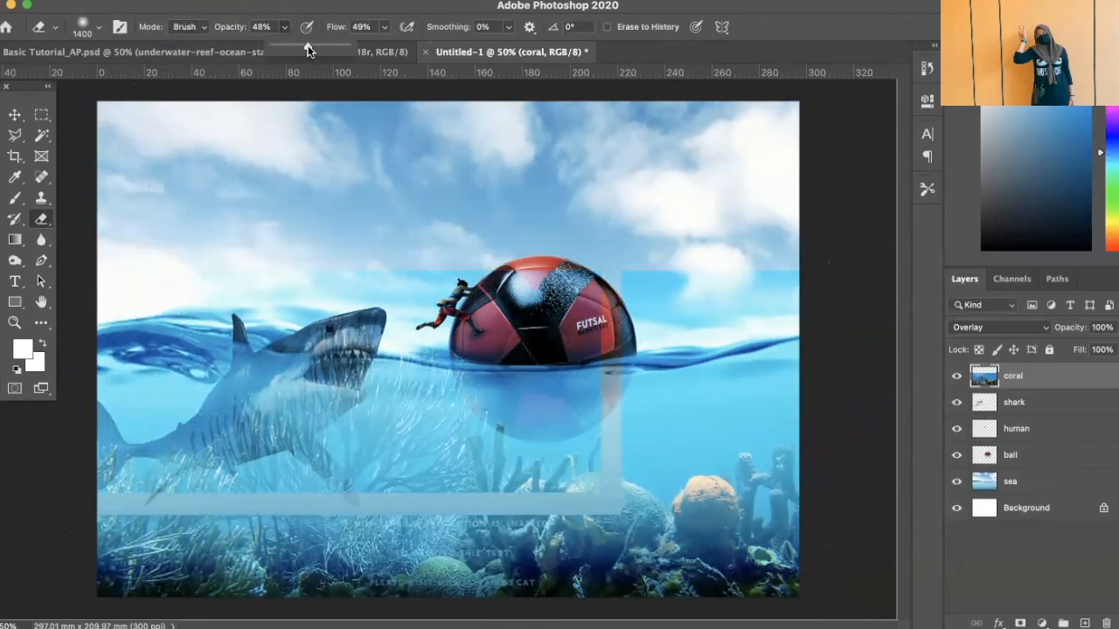
pyautogui.click(343, 7)
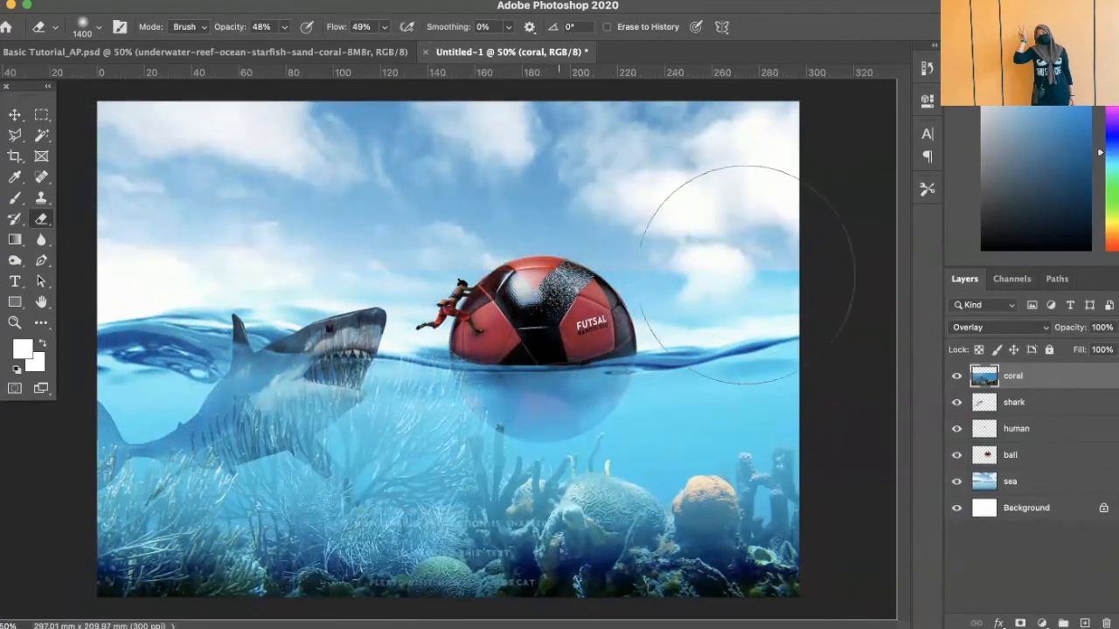
pyautogui.moveTo(716, 349)
pyautogui.mouseDown()
pyautogui.moveTo(369, 121)
pyautogui.moveTo(705, 353)
pyautogui.mouseUp()
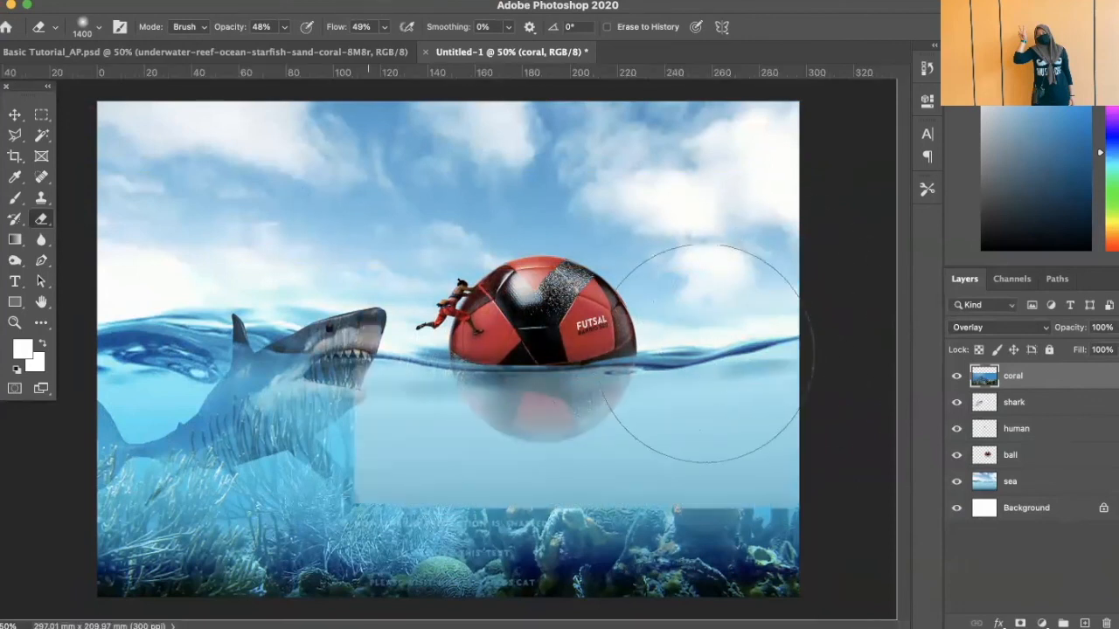
pyautogui.hotkey('ctrl', 'z')
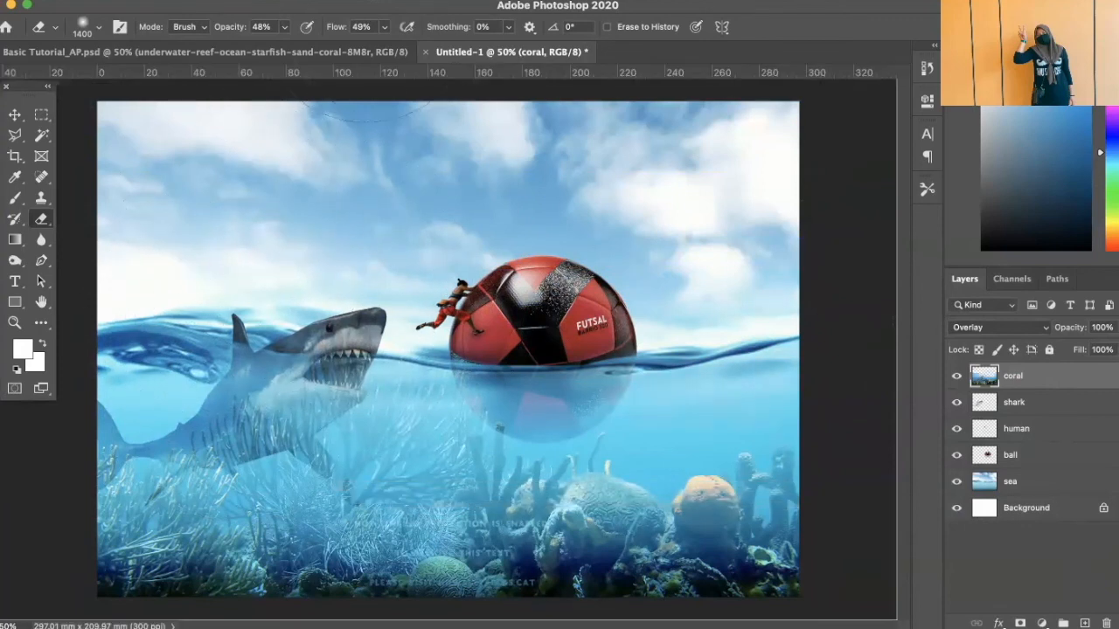
pyautogui.click(14, 115)
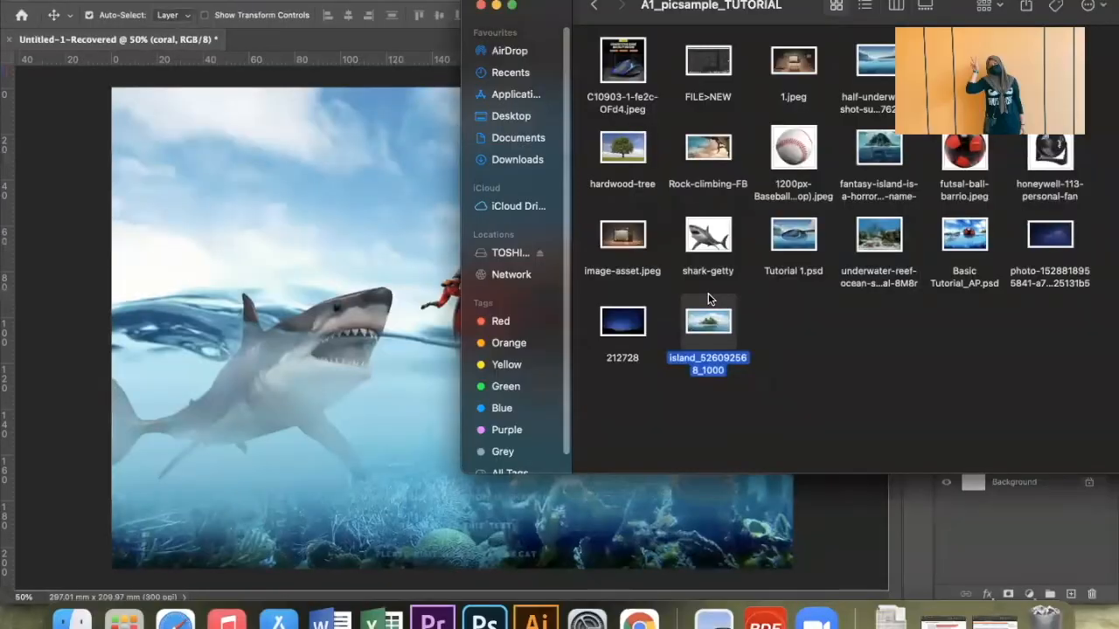
# Place the island_526092568_1000 image, scale it down and position it on the horizon beside the ball at the canvas edge
pyautogui.moveTo(708, 300); pyautogui.dragTo(438, 285)
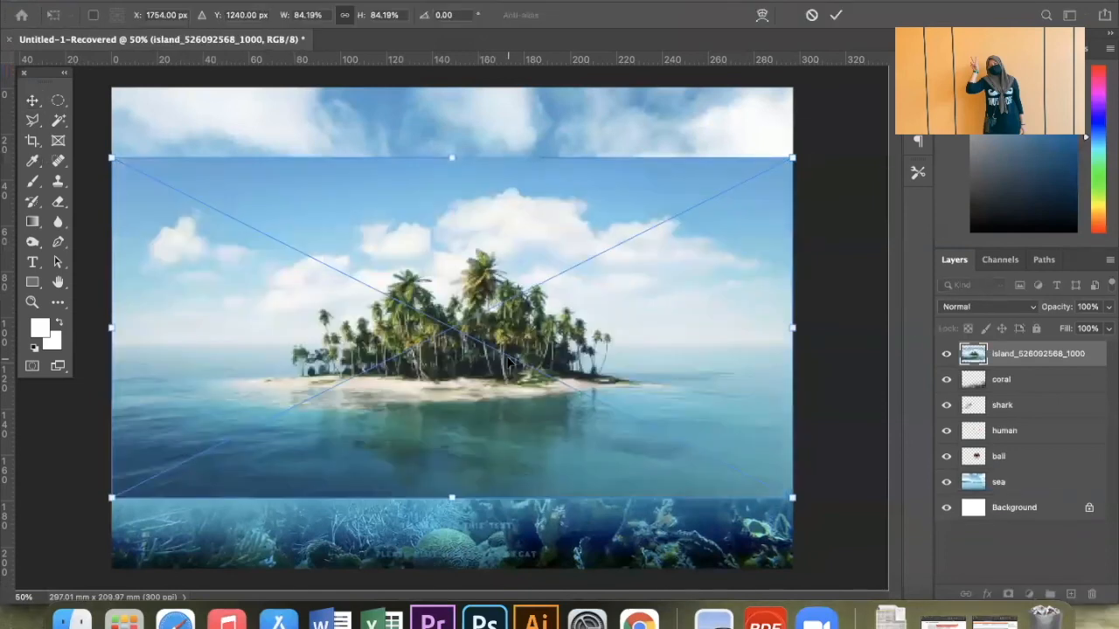
pyautogui.press('Return')
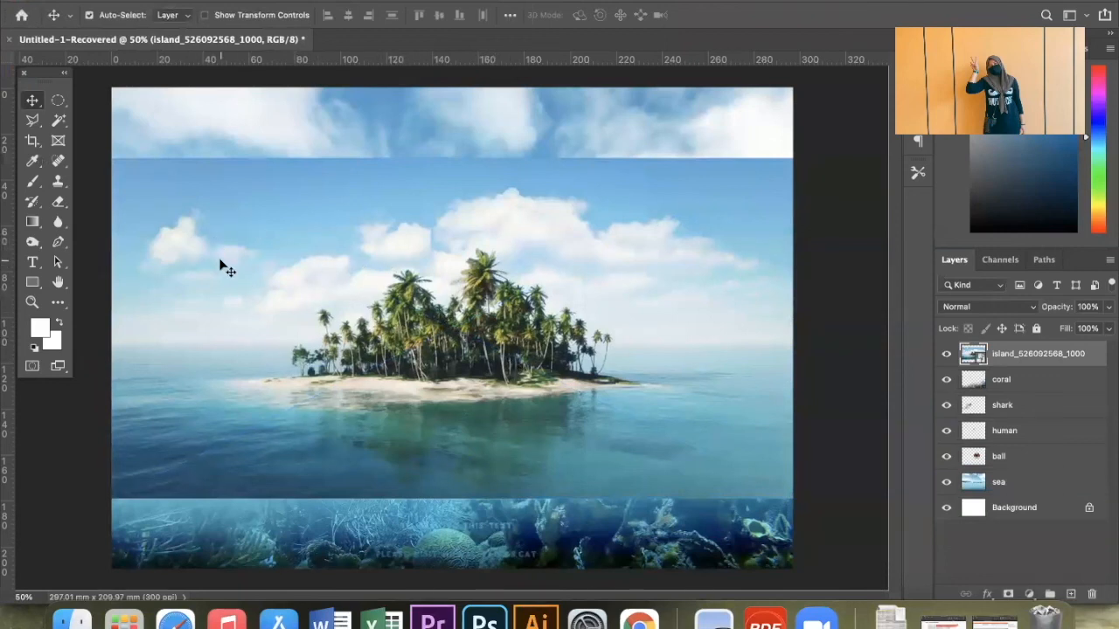
pyautogui.press('super+t')
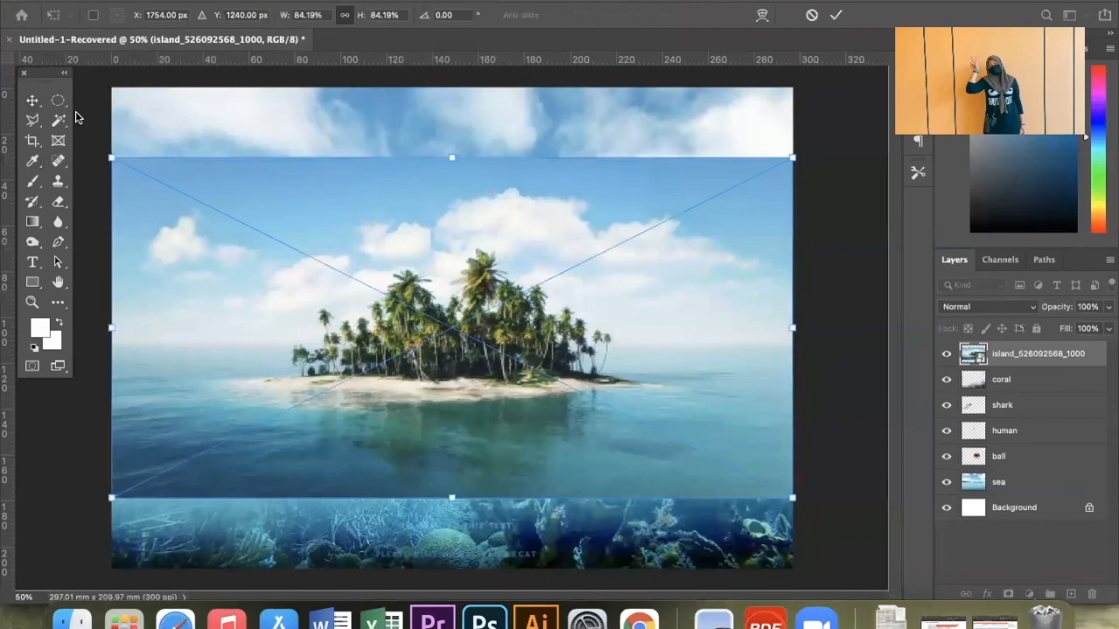
pyautogui.moveTo(109, 157); pyautogui.dragTo(591, 398)
pyautogui.moveTo(750, 465); pyautogui.dragTo(788, 313)
pyautogui.press('Return')
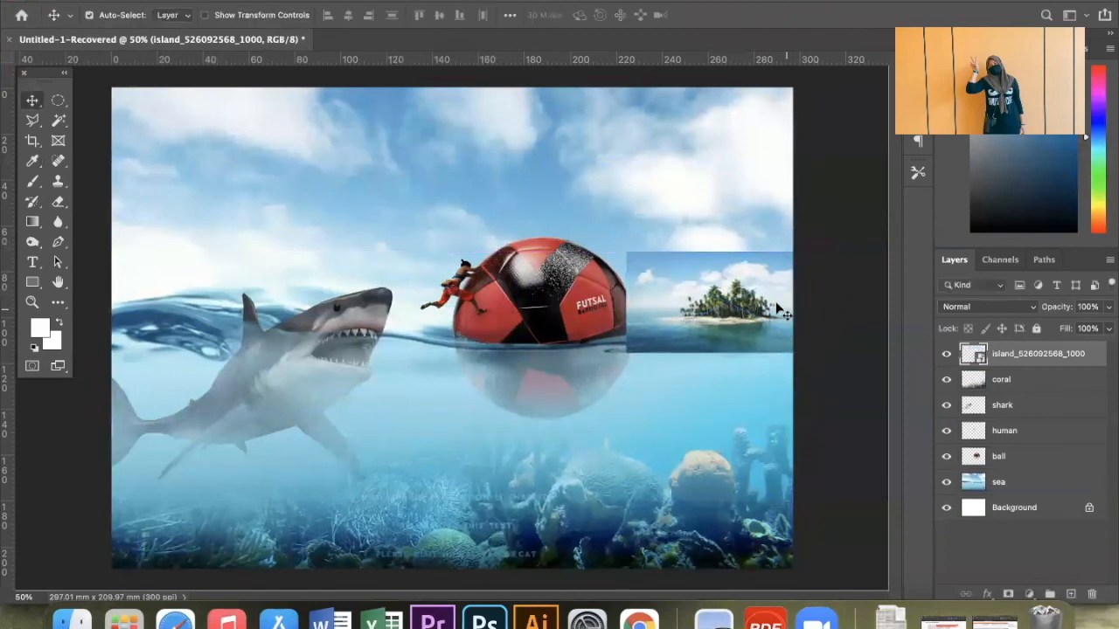
# Activate the Eraser with a 500 px brush at 100% opacity
pyautogui.click(58, 201)
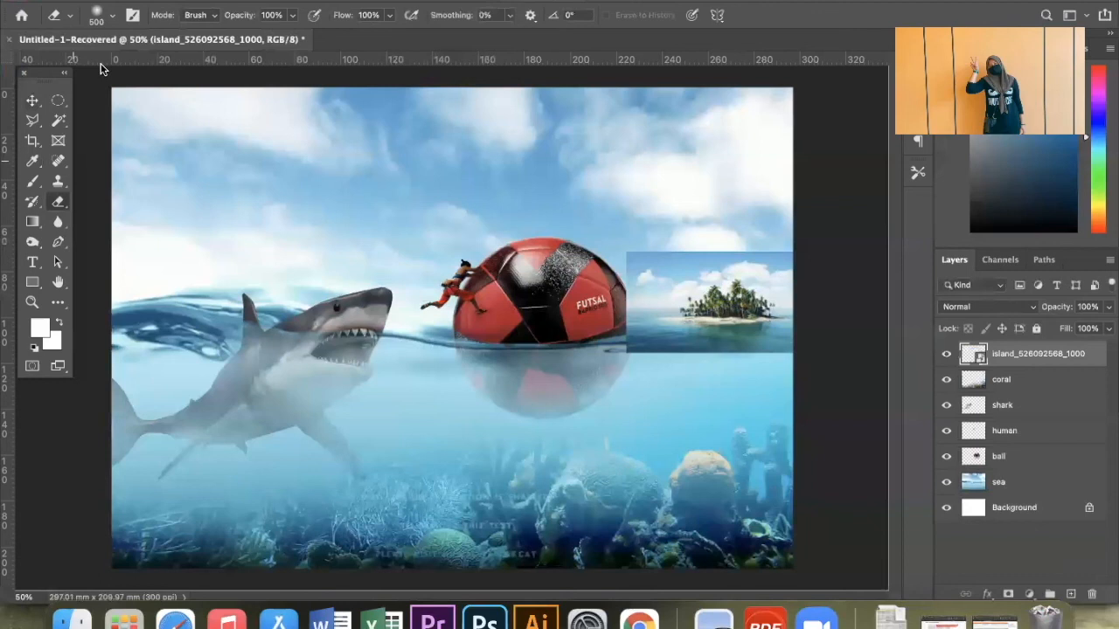
pyautogui.click(113, 21)
pyautogui.click(70, 192)
pyautogui.click(533, 39)
# Rasterize the placed island image layer and rename it as island
pyautogui.rightClick(1036, 358)
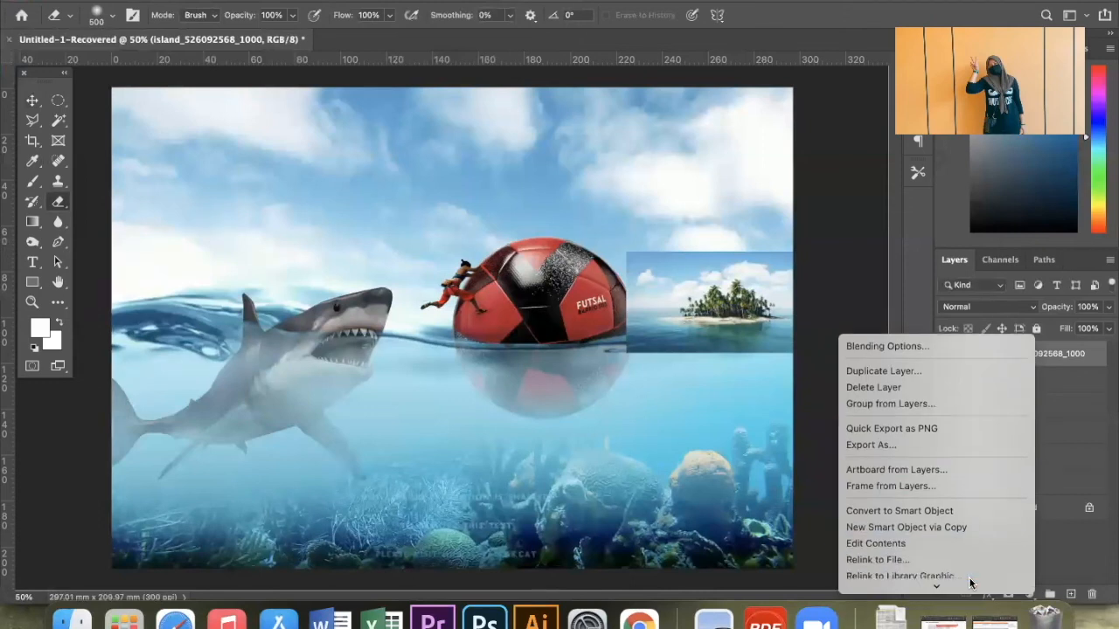
pyautogui.click(957, 522)
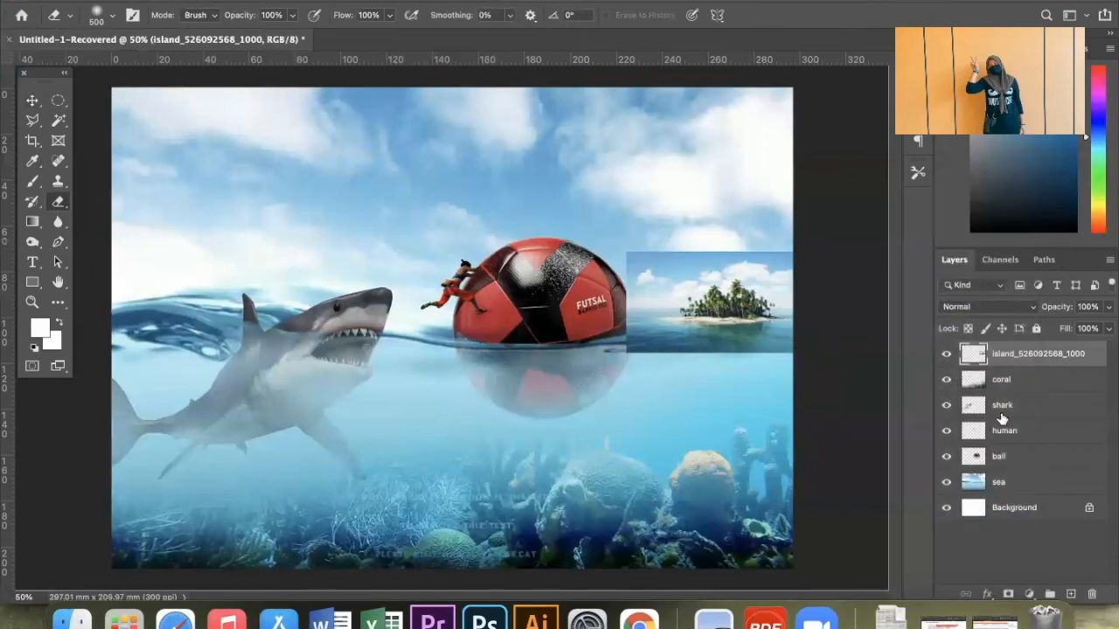
pyautogui.write('isla')
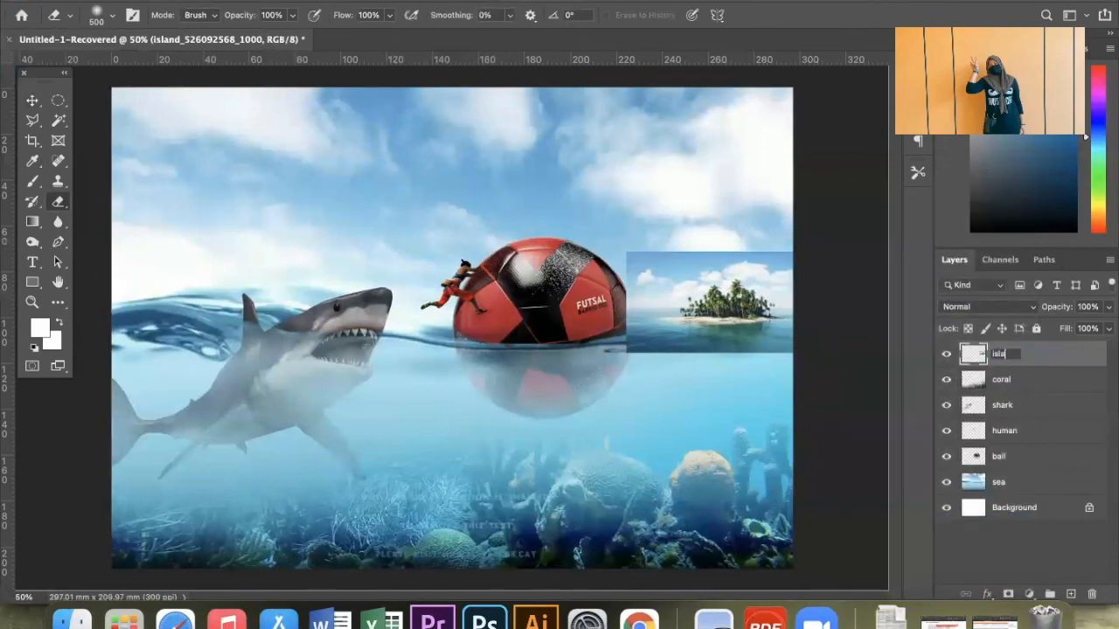
pyautogui.write('nd')
pyautogui.press('Return')
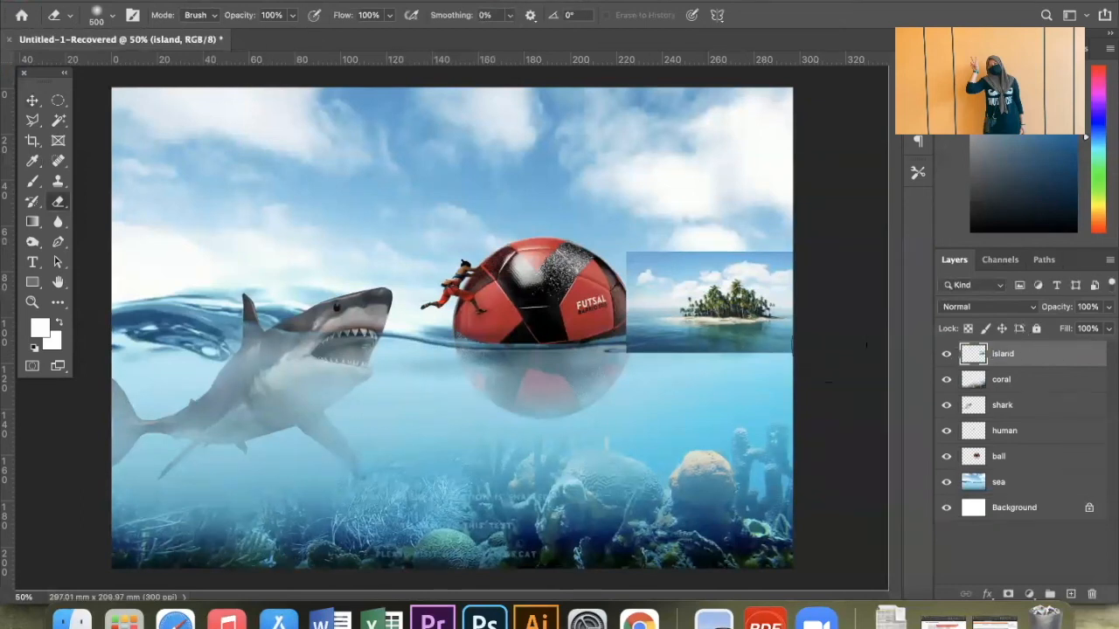
# Erase the sky and water around the palm island with a soft eraser, adjusting the brush size up to 600 px
pyautogui.moveTo(678, 386)
pyautogui.mouseDown()
pyautogui.moveTo(732, 408)
pyautogui.moveTo(821, 391)
pyautogui.moveTo(735, 364)
pyautogui.moveTo(626, 362)
pyautogui.moveTo(599, 259)
pyautogui.moveTo(630, 253)
pyautogui.moveTo(647, 280)
pyautogui.moveTo(719, 242)
pyautogui.moveTo(839, 259)
pyautogui.mouseUp()
pyautogui.press('[')
pyautogui.press('[')
pyautogui.press('[')
pyautogui.press(']')
pyautogui.press(']')
pyautogui.press(']')
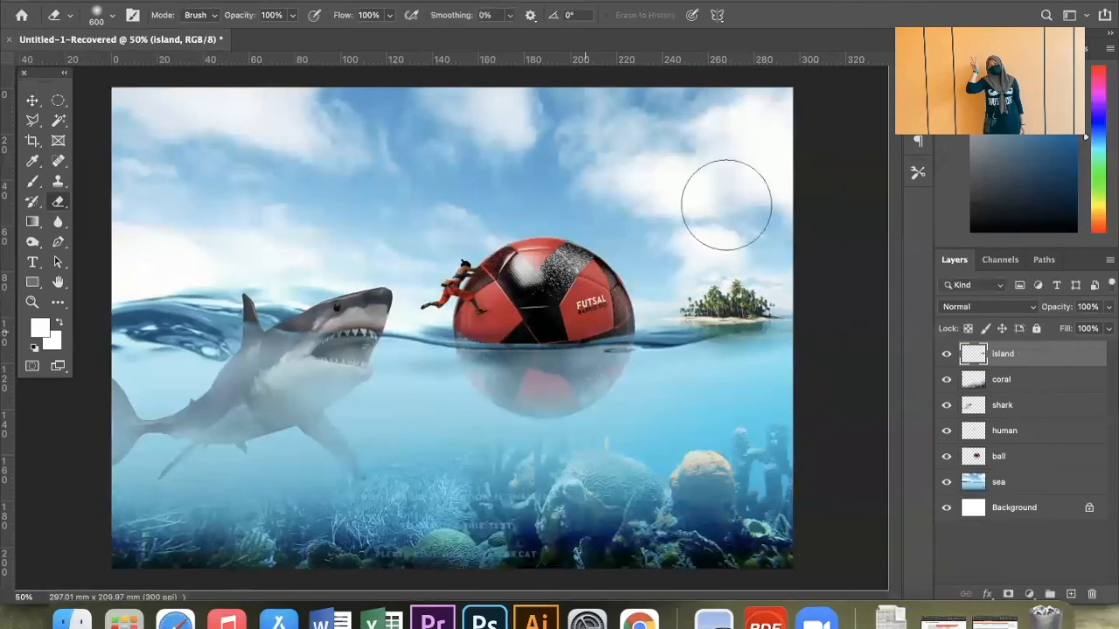
# Switch the Eraser to a Hard Round brush at 300 px and erase the leftover water beneath the island
pyautogui.press('[')
pyautogui.press('[')
pyautogui.press('[')
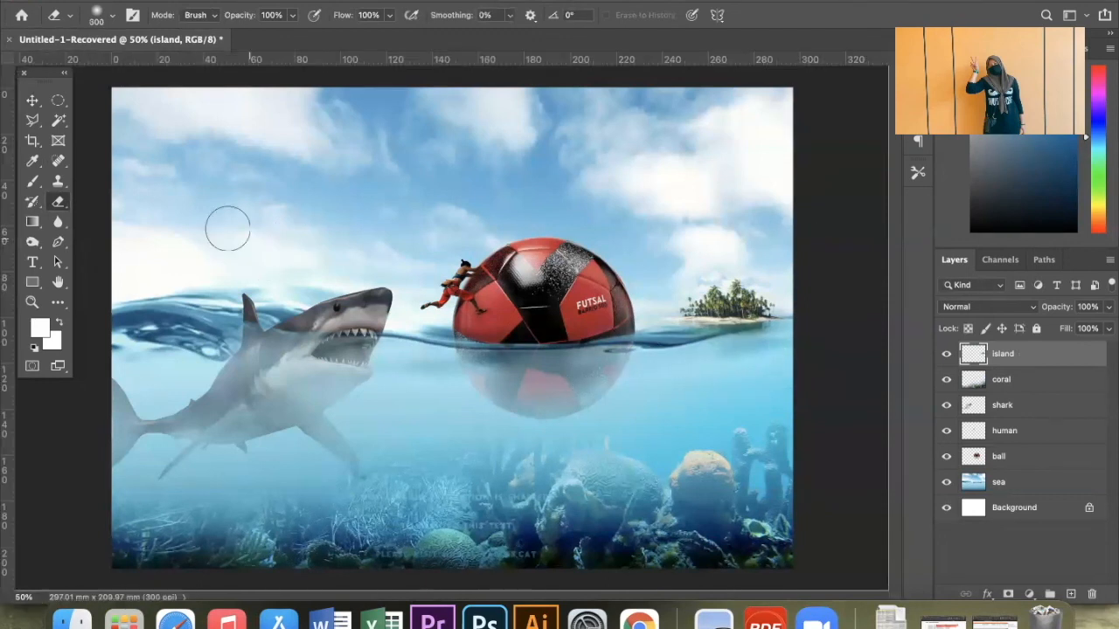
pyautogui.click(32, 101)
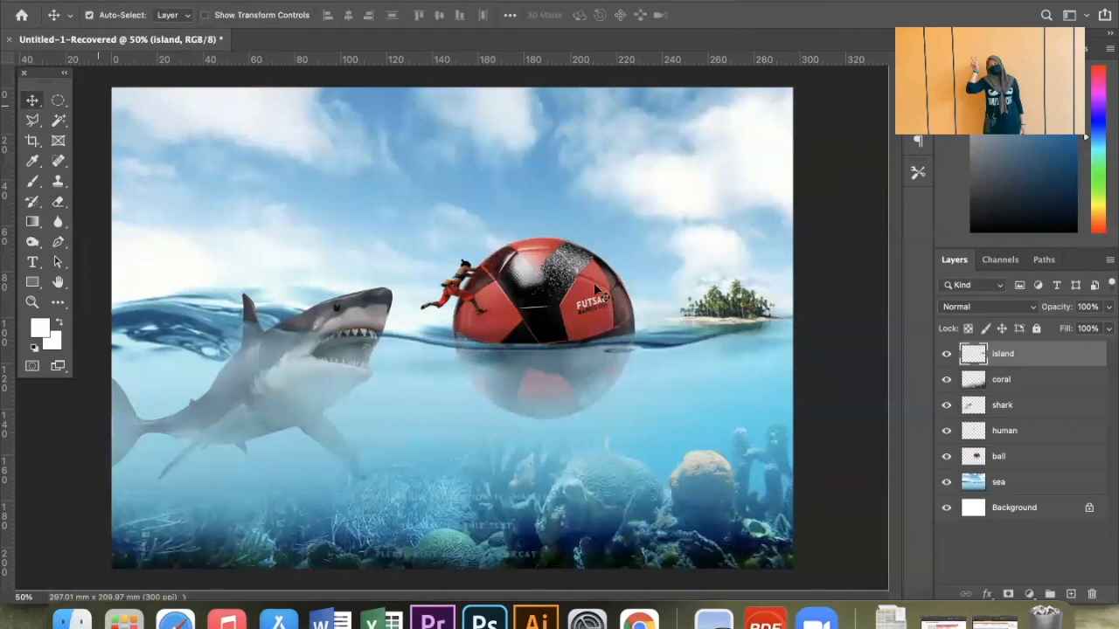
pyautogui.click(58, 204)
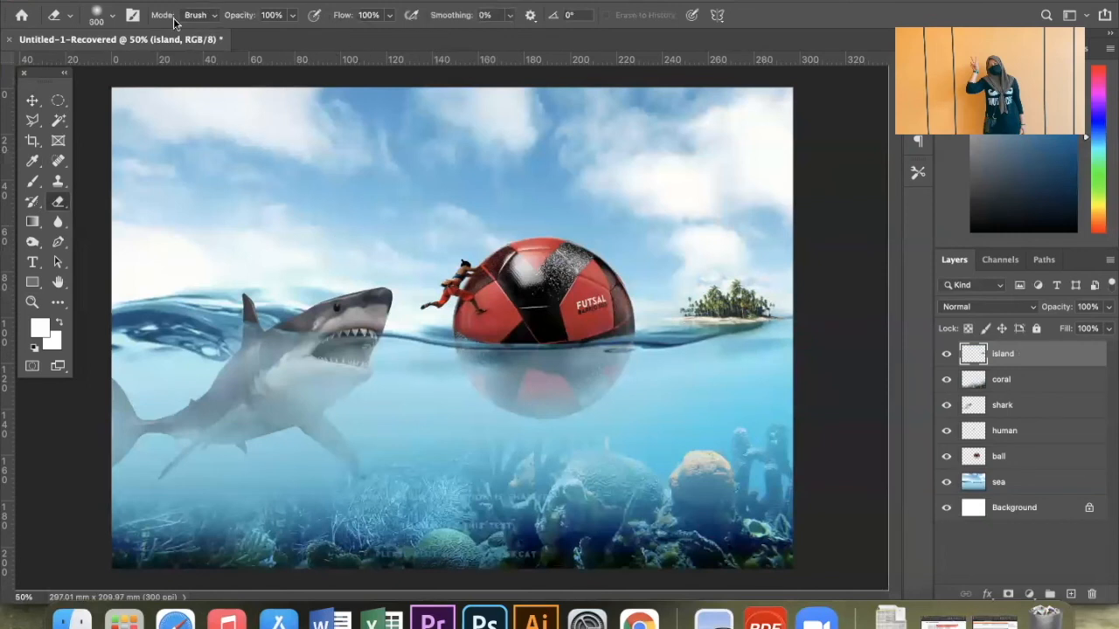
pyautogui.click(113, 19)
pyautogui.click(85, 218)
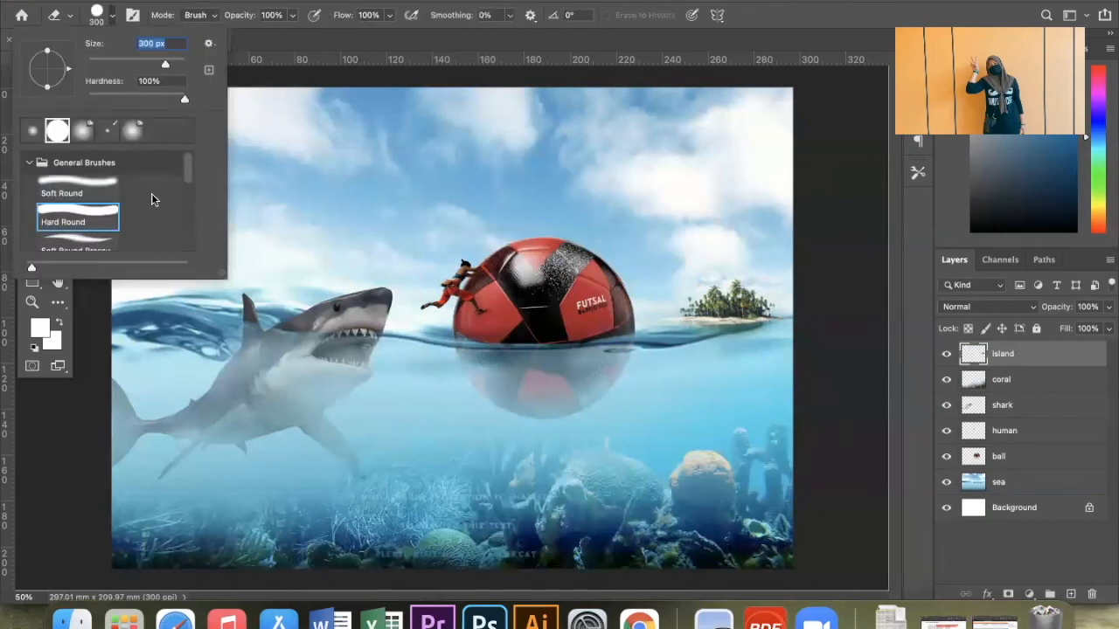
pyautogui.click(374, 43)
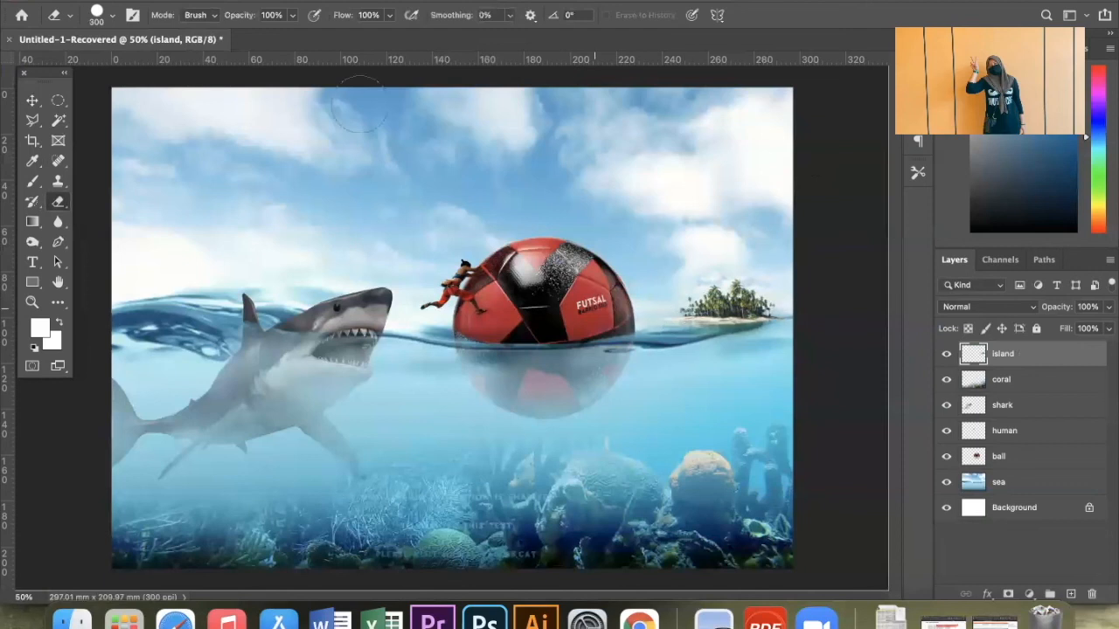
pyautogui.press('super+r')
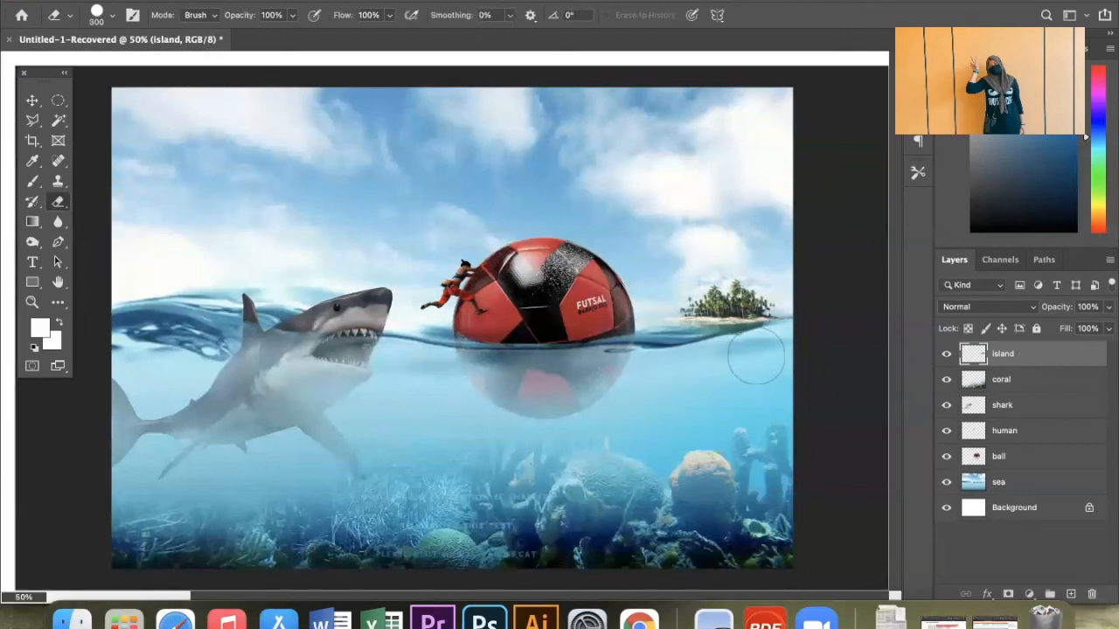
pyautogui.press('super+r')
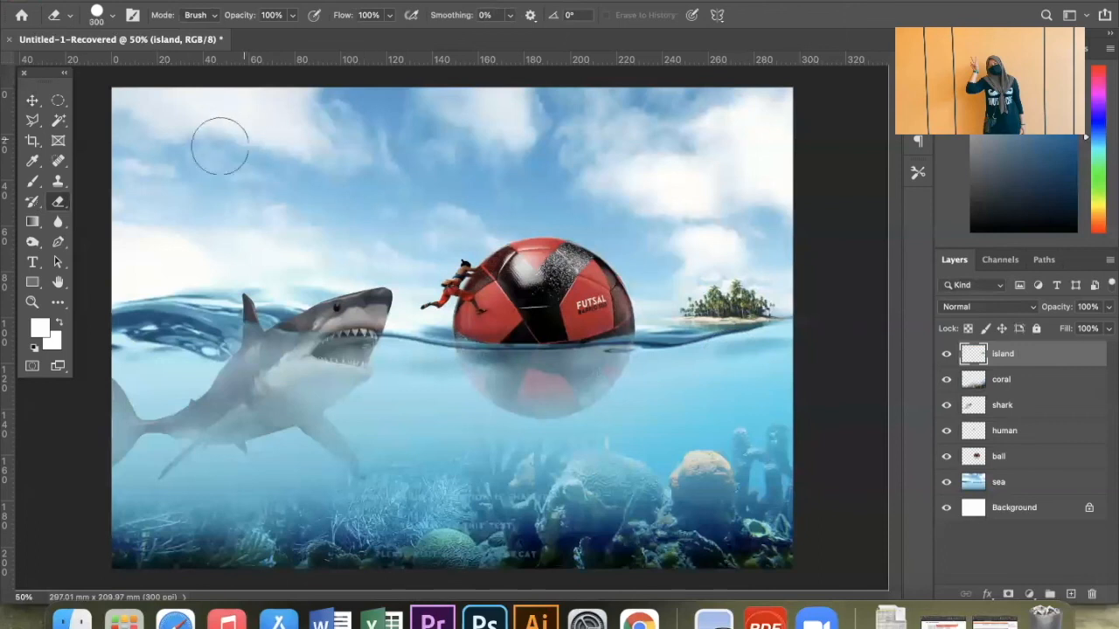
# Slightly reduce the island layer's saturation with a Hue/Saturation adjustment
pyautogui.click(33, 102)
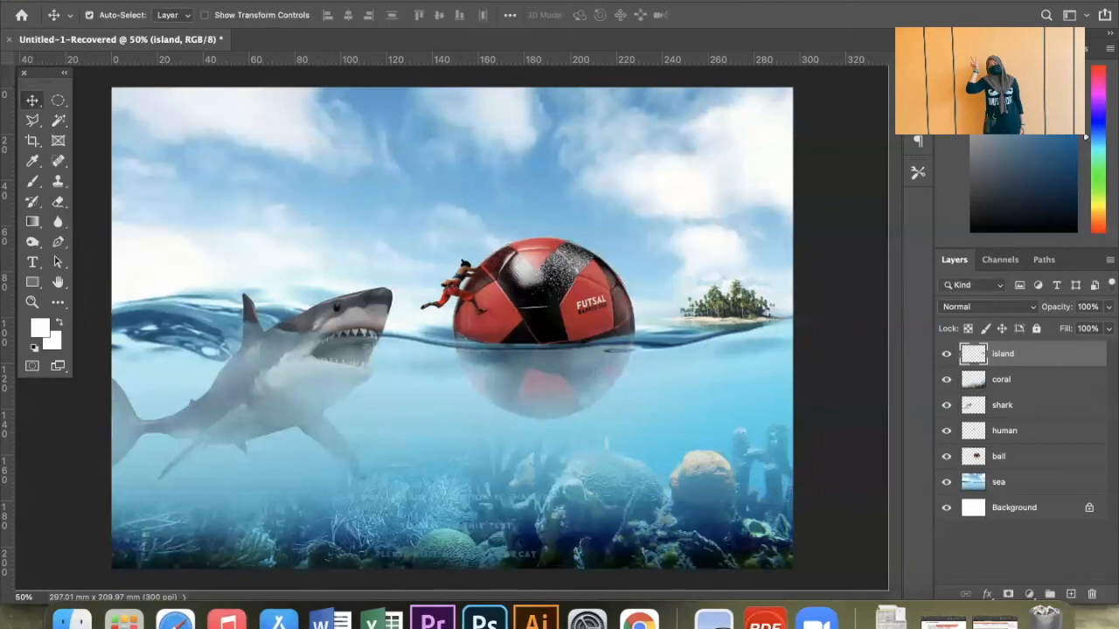
pyautogui.click(189, 1)
pyautogui.moveTo(325, 23)
pyautogui.click(472, 99)
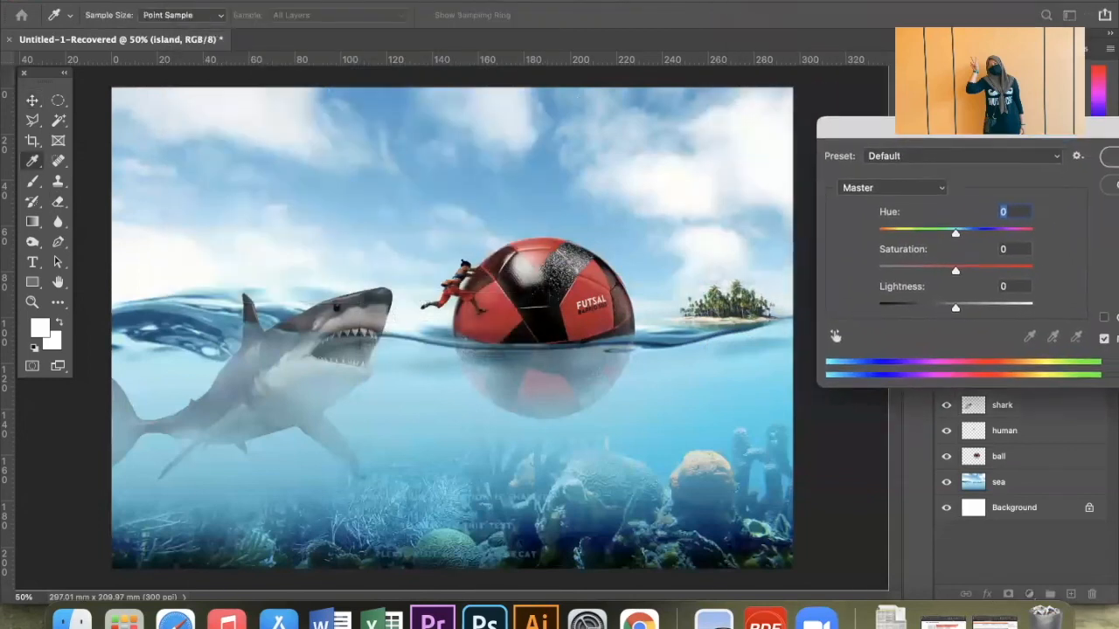
pyautogui.moveTo(945, 278); pyautogui.dragTo(943, 281)
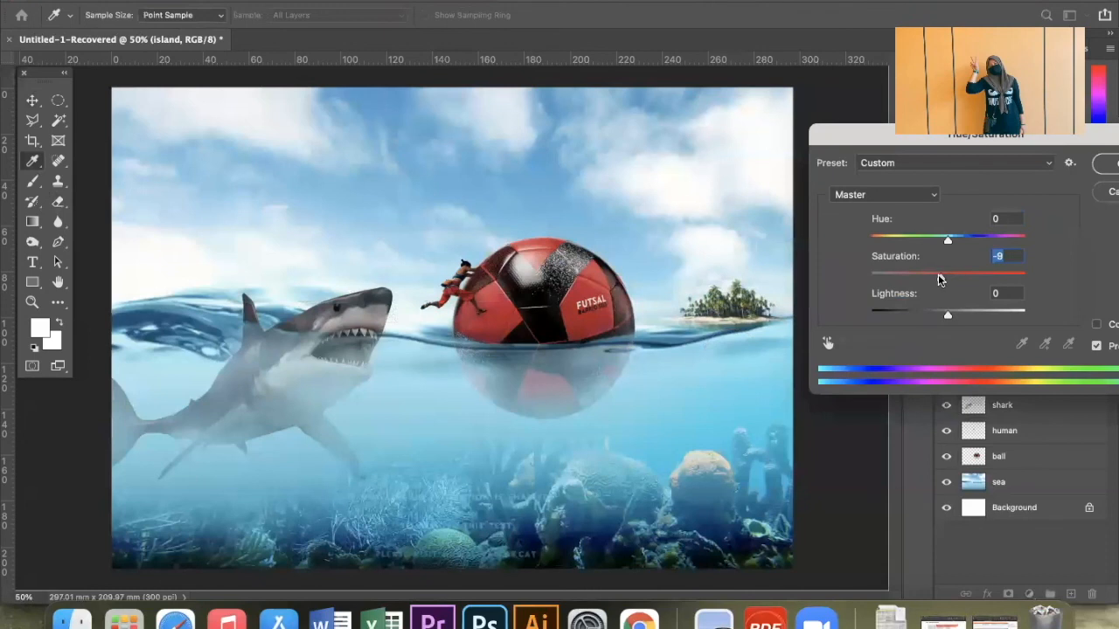
pyautogui.moveTo(934, 278); pyautogui.dragTo(957, 284)
pyautogui.moveTo(949, 282)
pyautogui.mouseDown()
pyautogui.moveTo(966, 286)
pyautogui.moveTo(941, 284)
pyautogui.mouseUp()
pyautogui.moveTo(1025, 153); pyautogui.dragTo(896, 163)
pyautogui.click(994, 172)
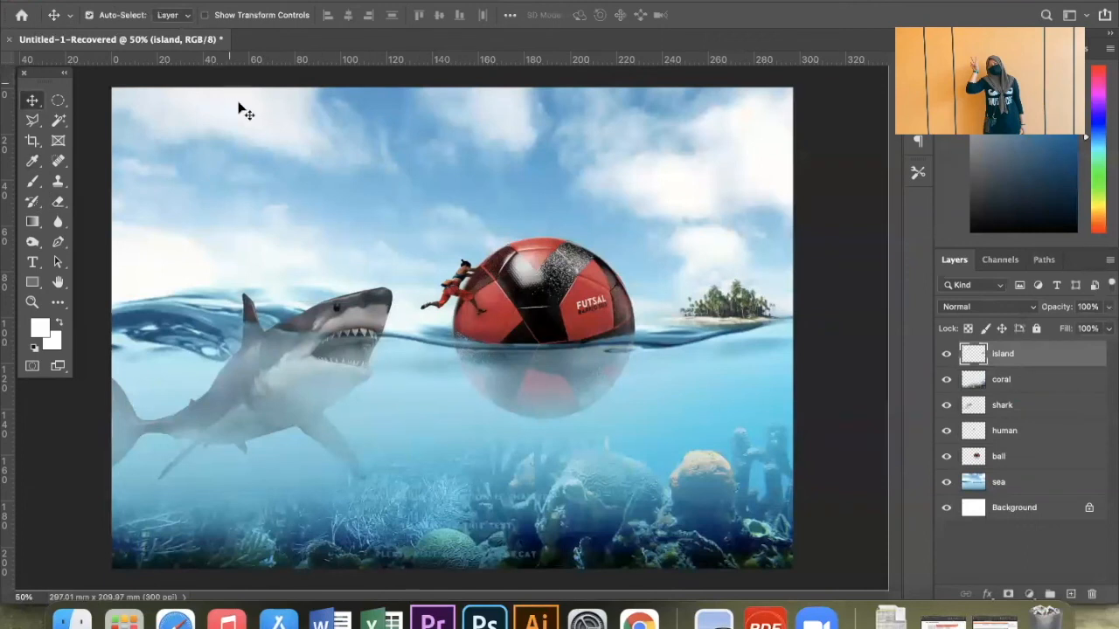
# Place the starry sky image 212728 from the A1_picsample_TUTORIAL folder and scale it to 59.32% to cover the whole canvas
pyautogui.hotkey('ctrl', 'Up')
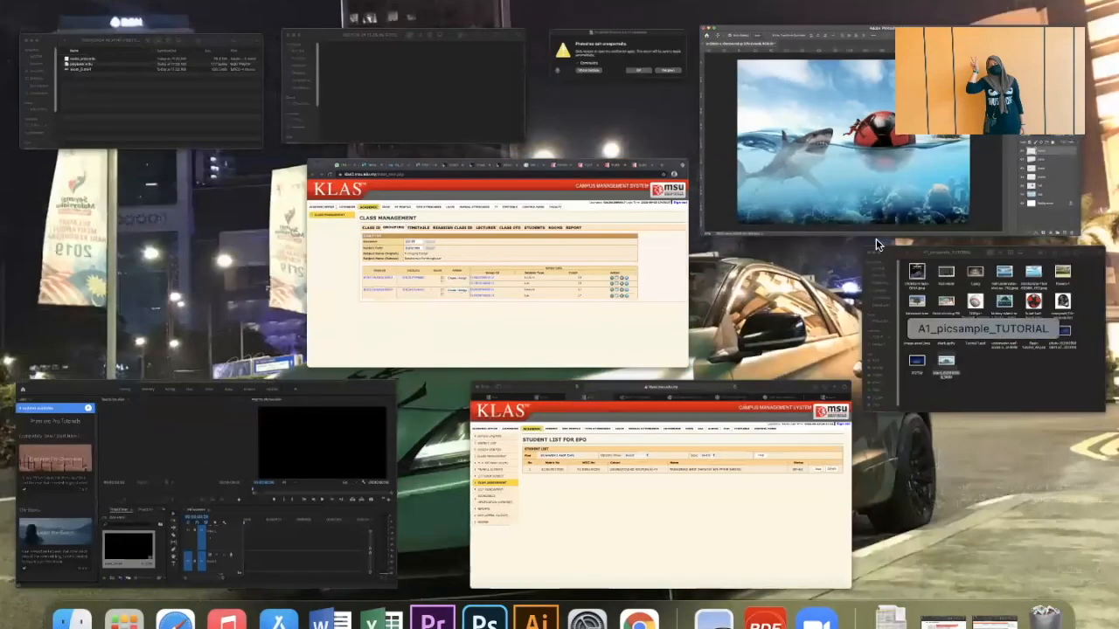
pyautogui.click(972, 302)
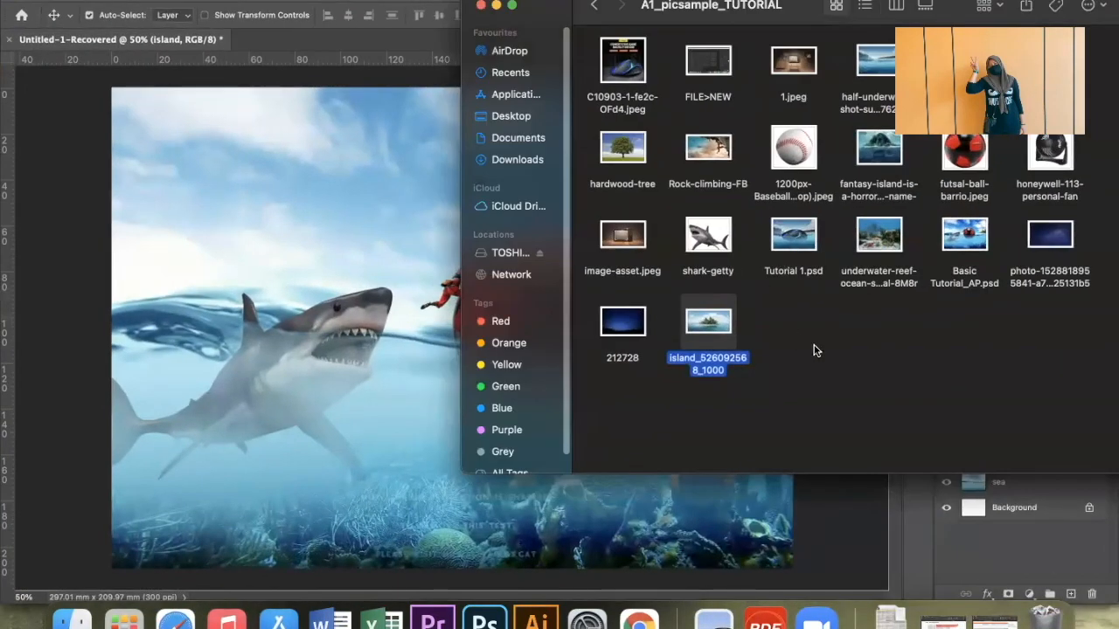
pyautogui.moveTo(1051, 229); pyautogui.dragTo(1024, 240)
pyautogui.moveTo(648, 318); pyautogui.dragTo(246, 317)
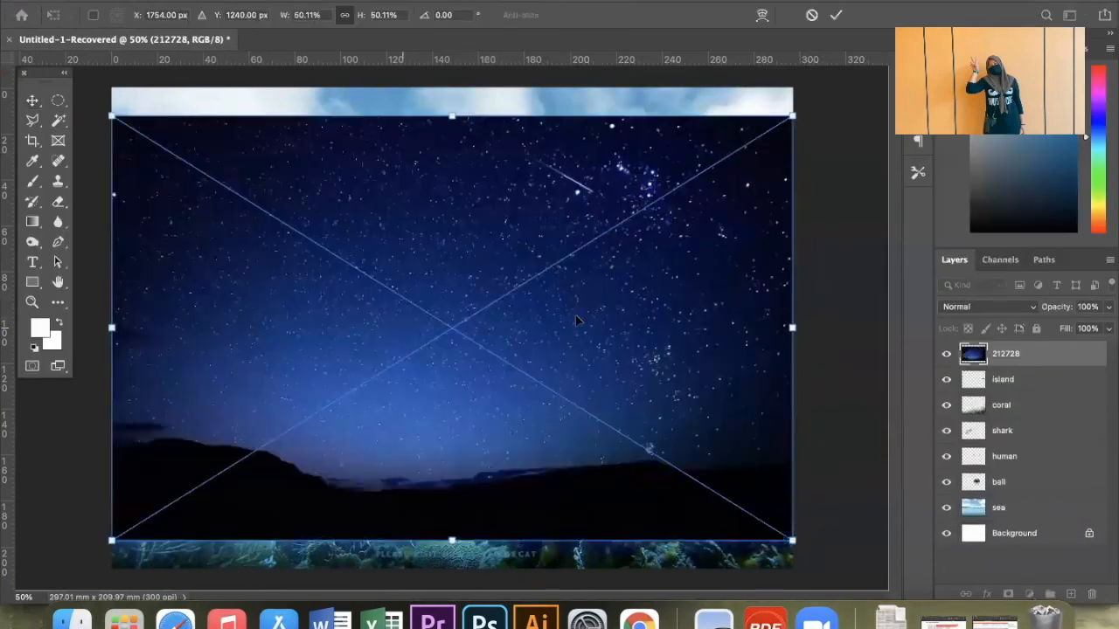
pyautogui.moveTo(108, 115); pyautogui.dragTo(58, 83)
pyautogui.moveTo(793, 539); pyautogui.dragTo(865, 585)
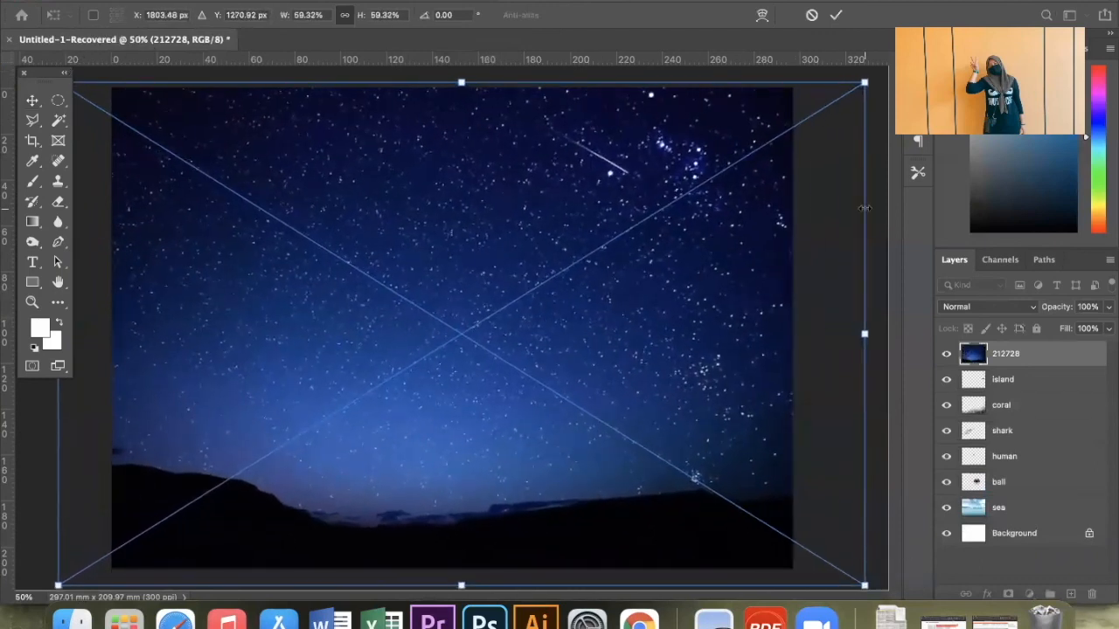
pyautogui.press('Return')
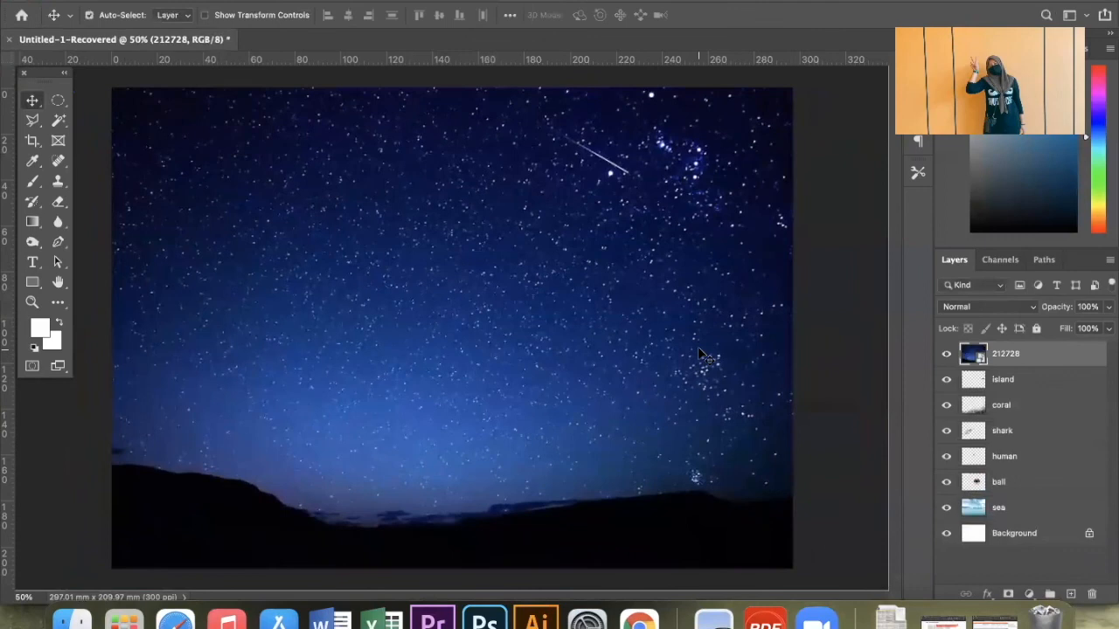
# Rasterize the placed starry sky layer and rename it as effect
pyautogui.rightClick(1036, 353)
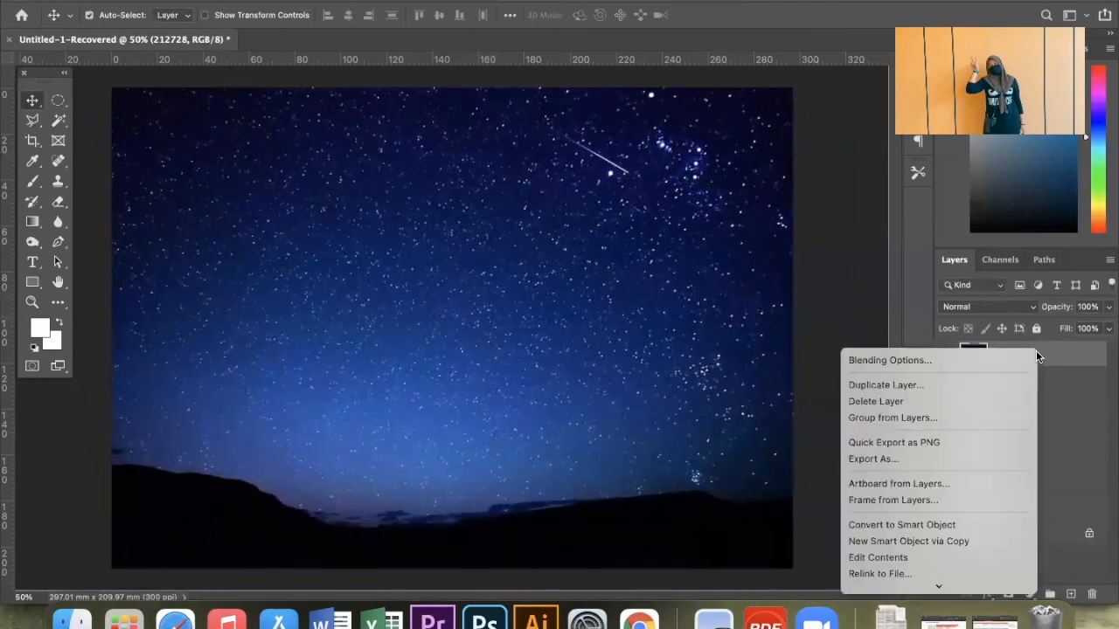
pyautogui.moveTo(971, 578)
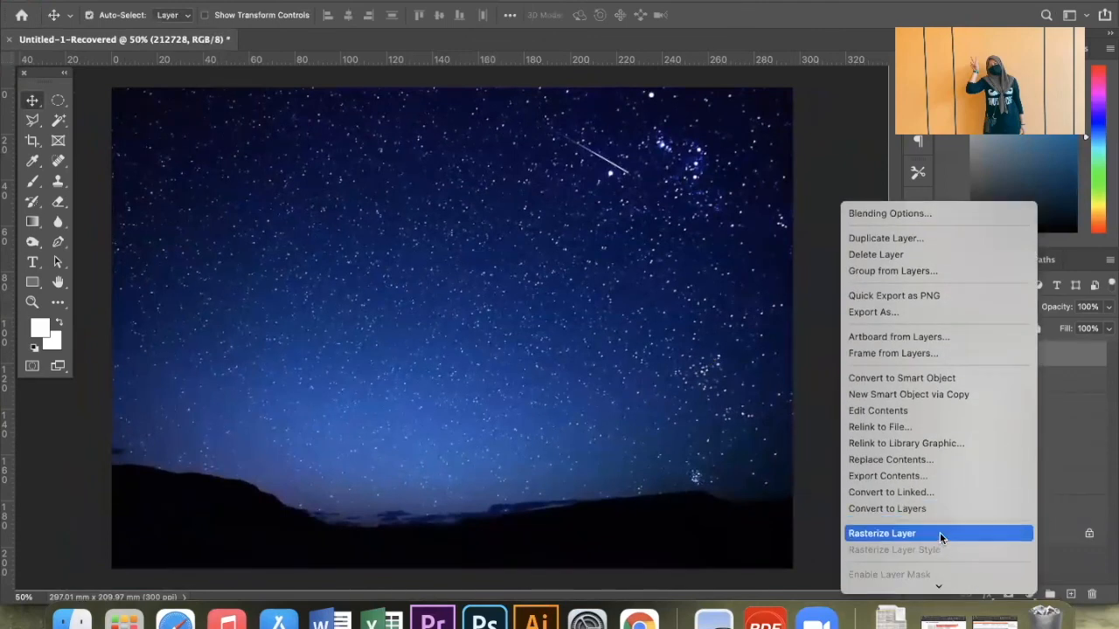
pyautogui.click(942, 533)
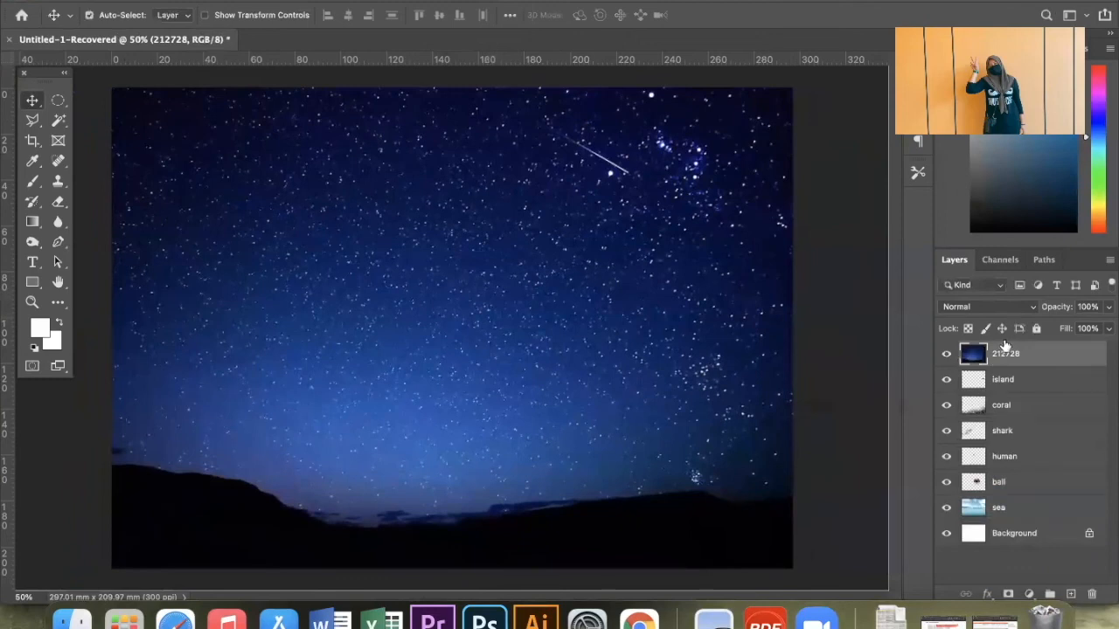
pyautogui.doubleClick(1012, 354)
pyautogui.write('st')
pyautogui.press('Return')
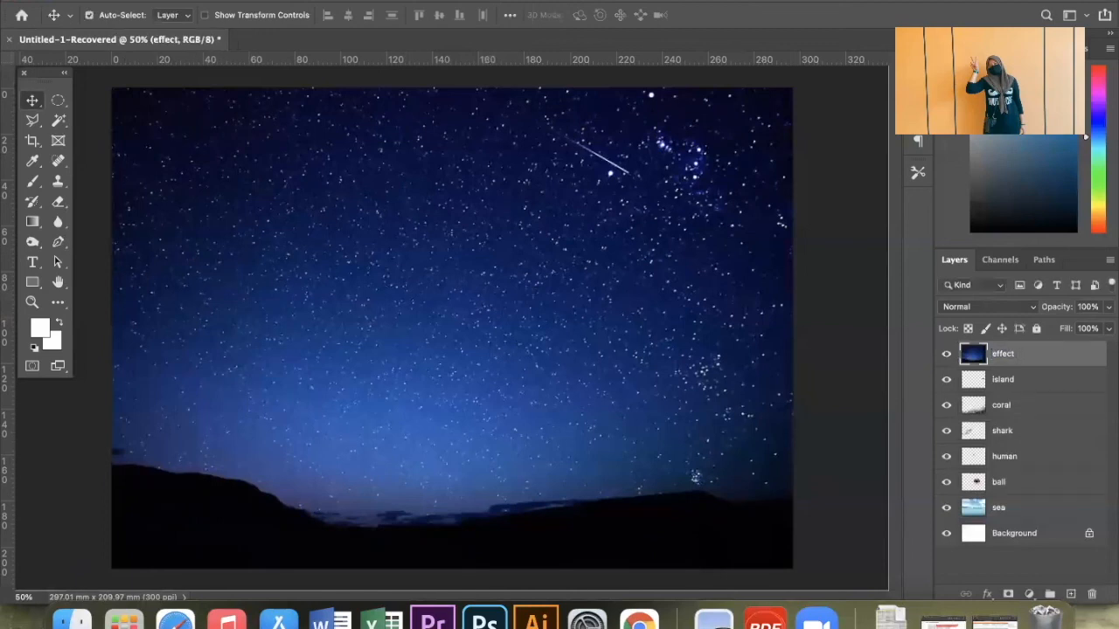
# Set the effect layer's blend mode to Overlay and enlarge it to 130.86%, extending it past the canvas so its dark hills fall outside
pyautogui.click(1012, 307)
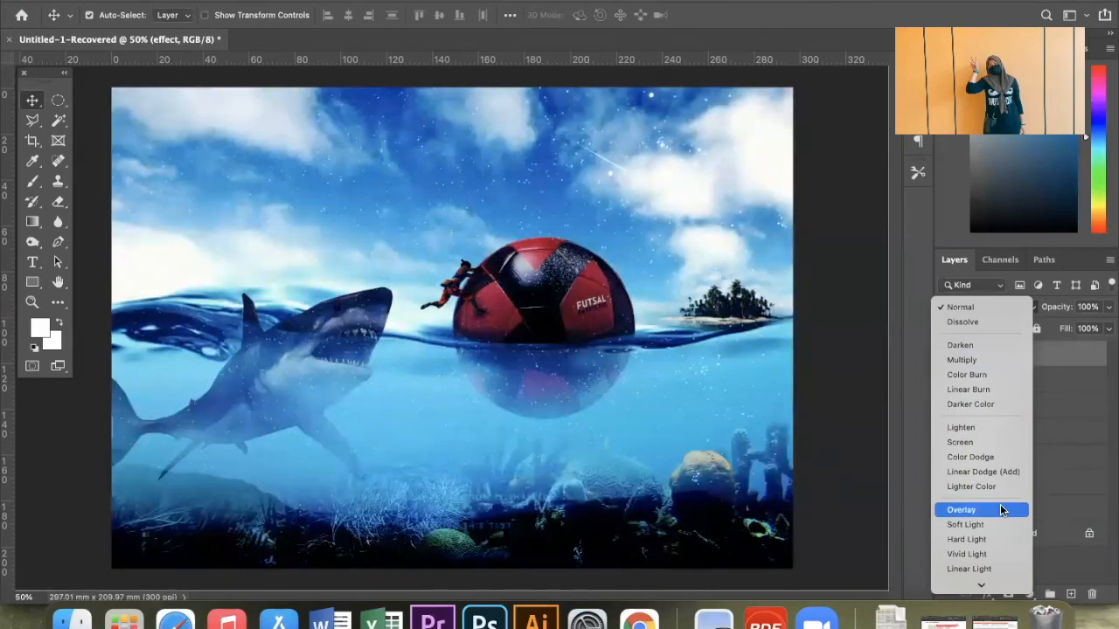
pyautogui.click(1002, 510)
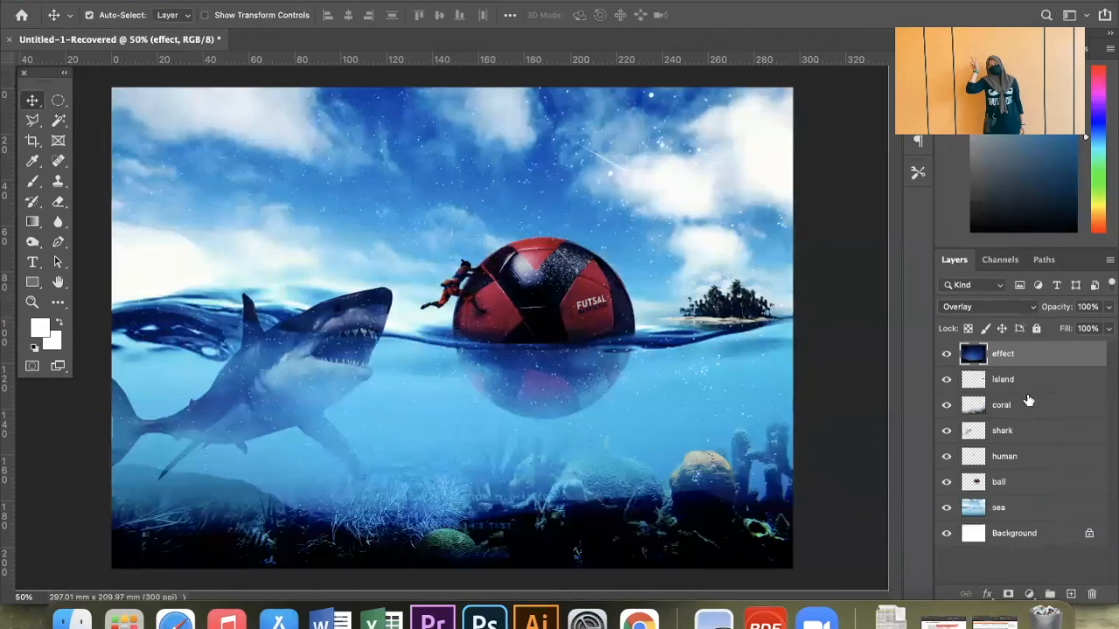
pyautogui.press('super+minus')
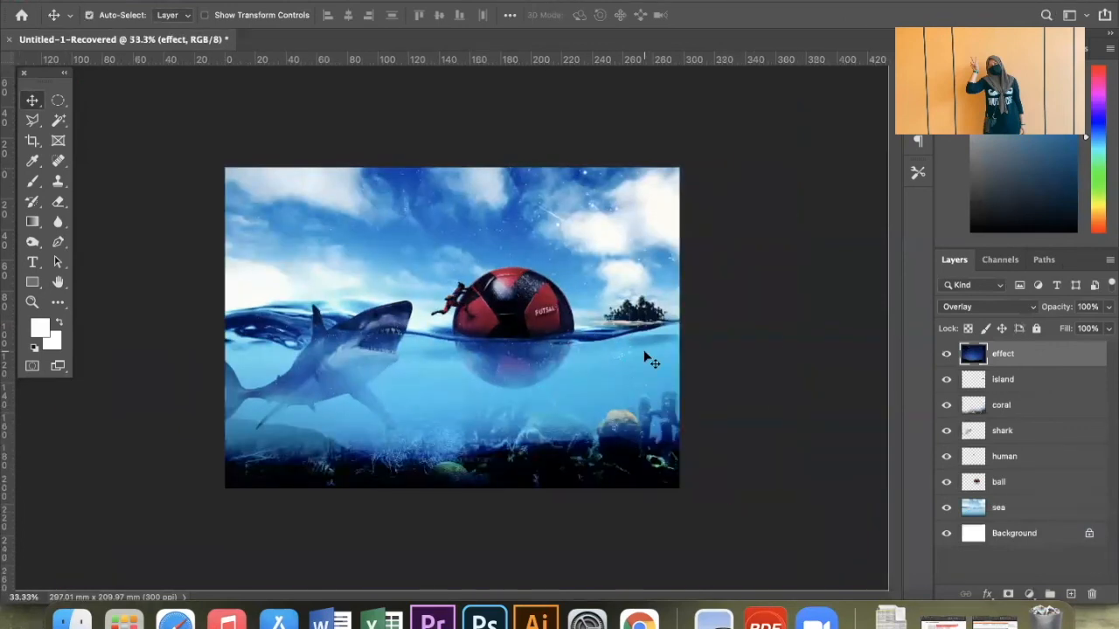
pyautogui.press('super+t')
pyautogui.moveTo(728, 508); pyautogui.dragTo(880, 628)
pyautogui.moveTo(638, 437); pyautogui.dragTo(627, 400)
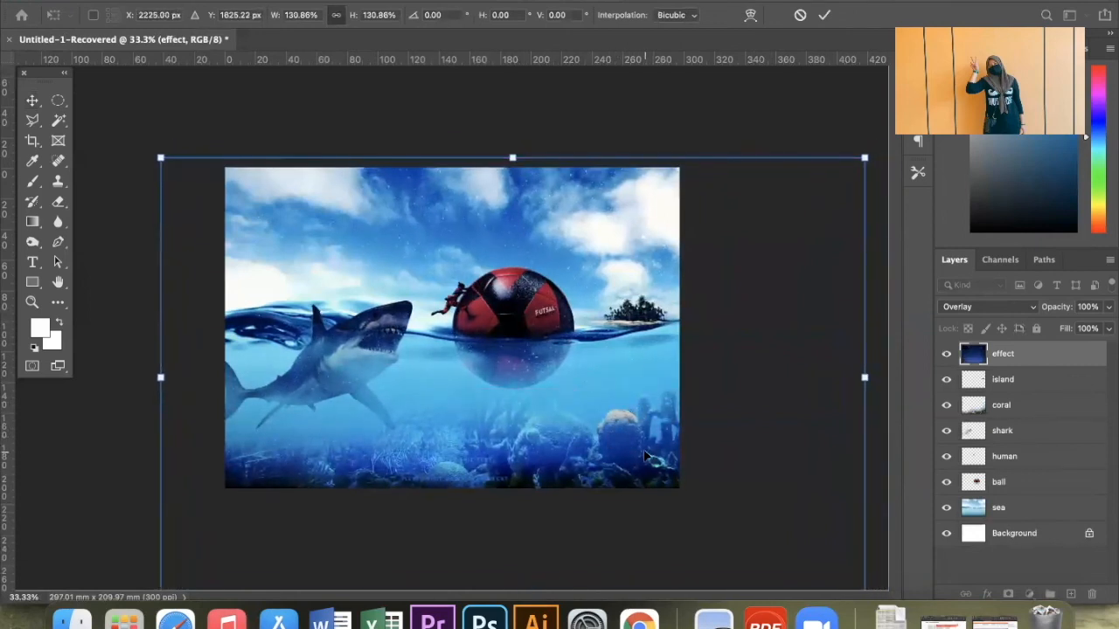
pyautogui.press('Return')
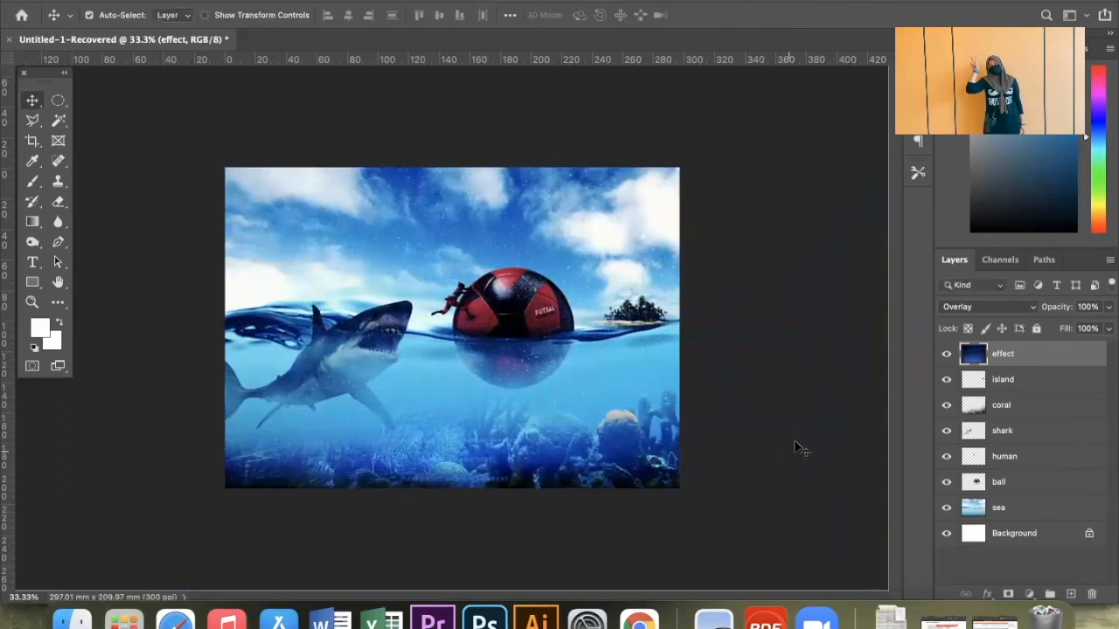
pyautogui.press('super+equal')
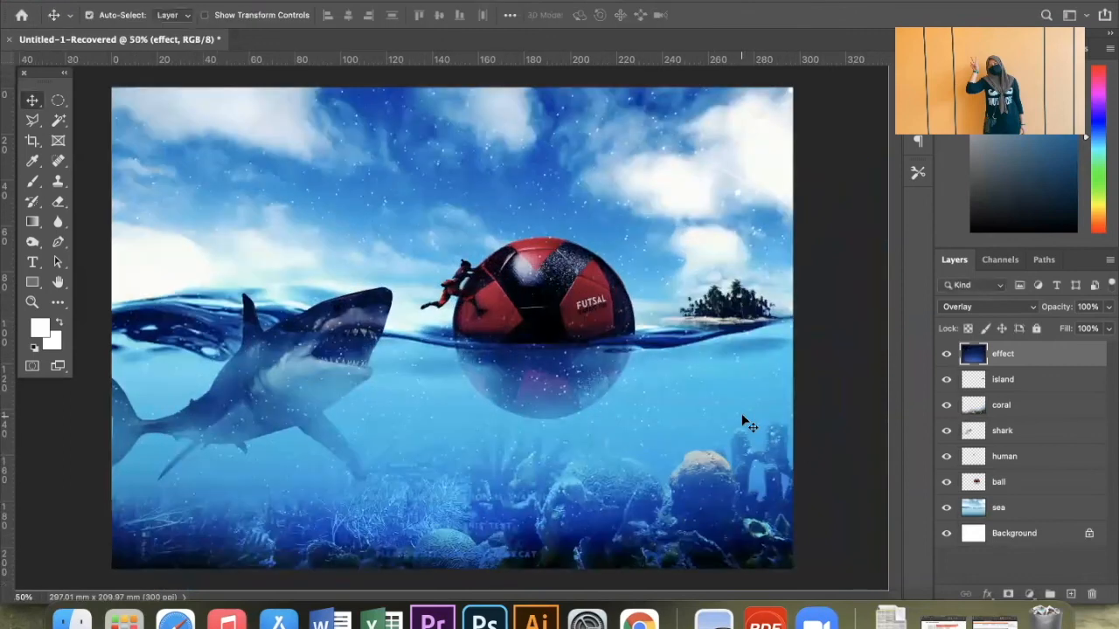
# Set up the Eraser with a 300 px Soft Round brush at 27% opacity and 30% flow
pyautogui.click(59, 204)
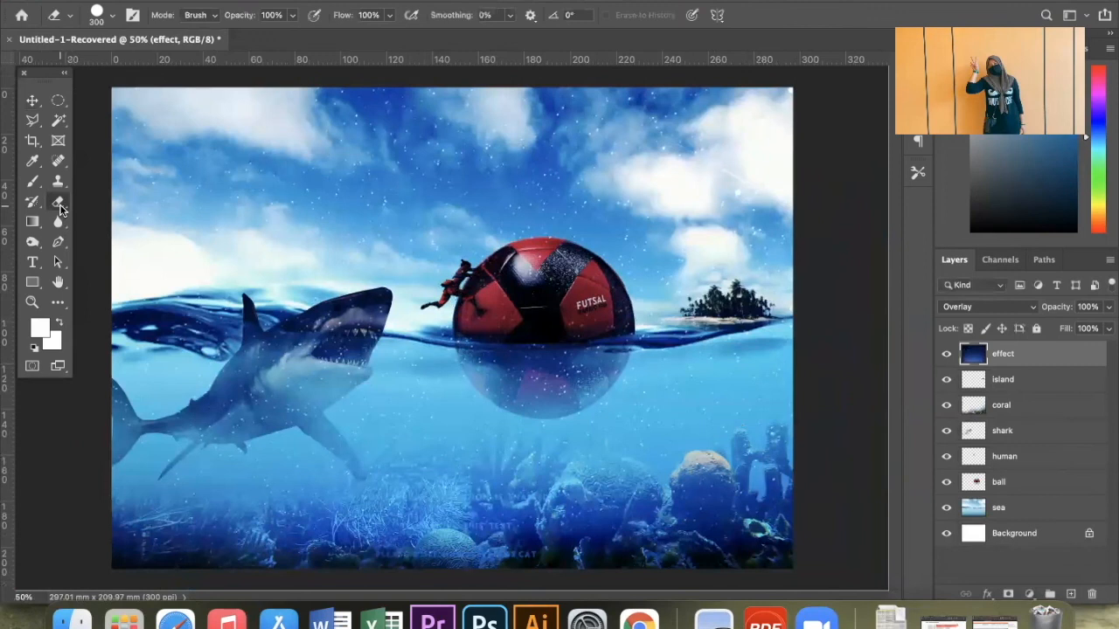
pyautogui.click(111, 15)
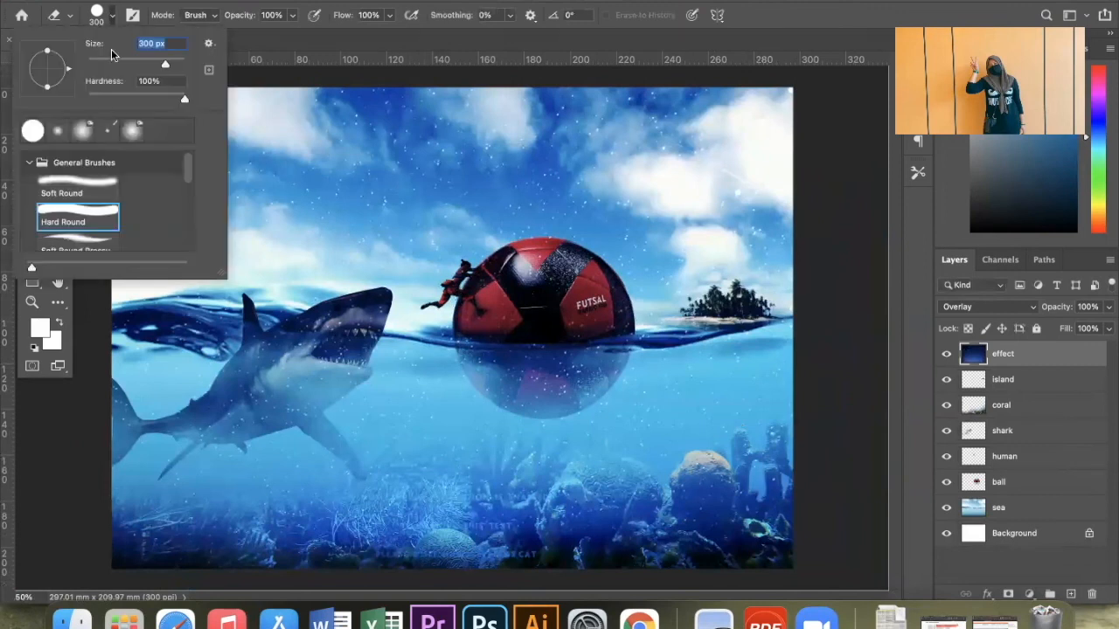
pyautogui.click(70, 185)
pyautogui.click(321, 3)
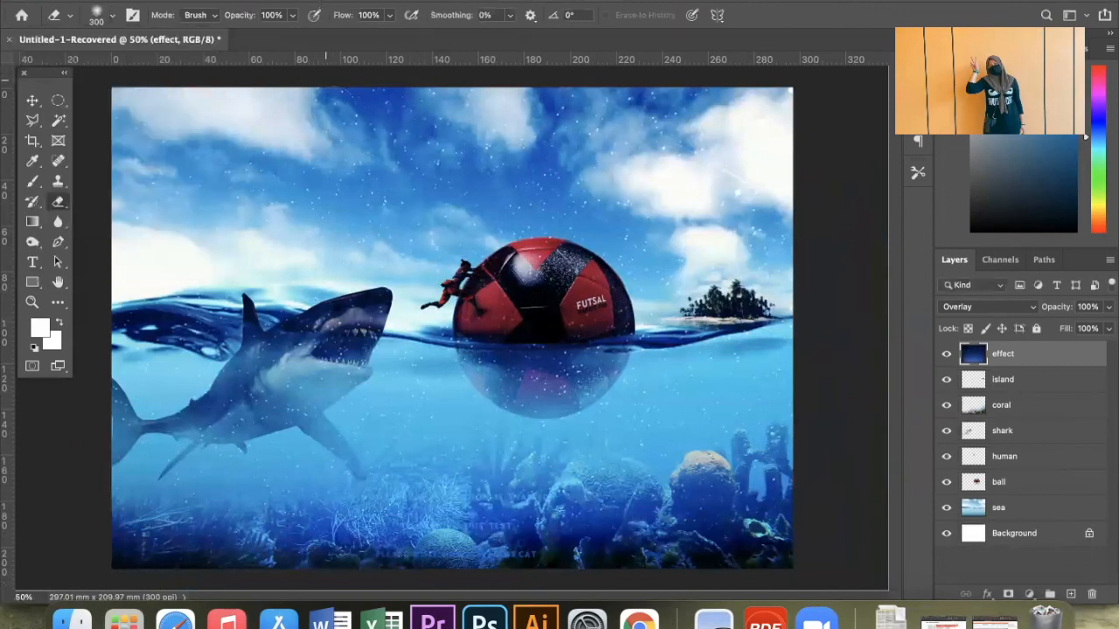
pyautogui.click(289, 21)
pyautogui.moveTo(293, 33); pyautogui.dragTo(240, 33)
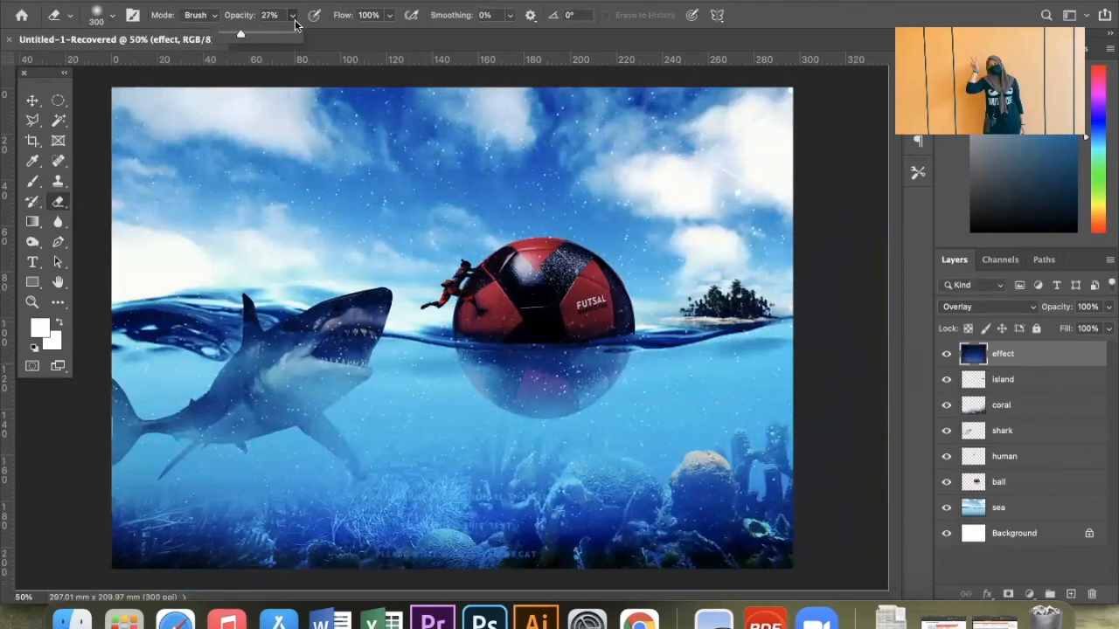
pyautogui.click(388, 16)
pyautogui.moveTo(390, 36); pyautogui.dragTo(349, 35)
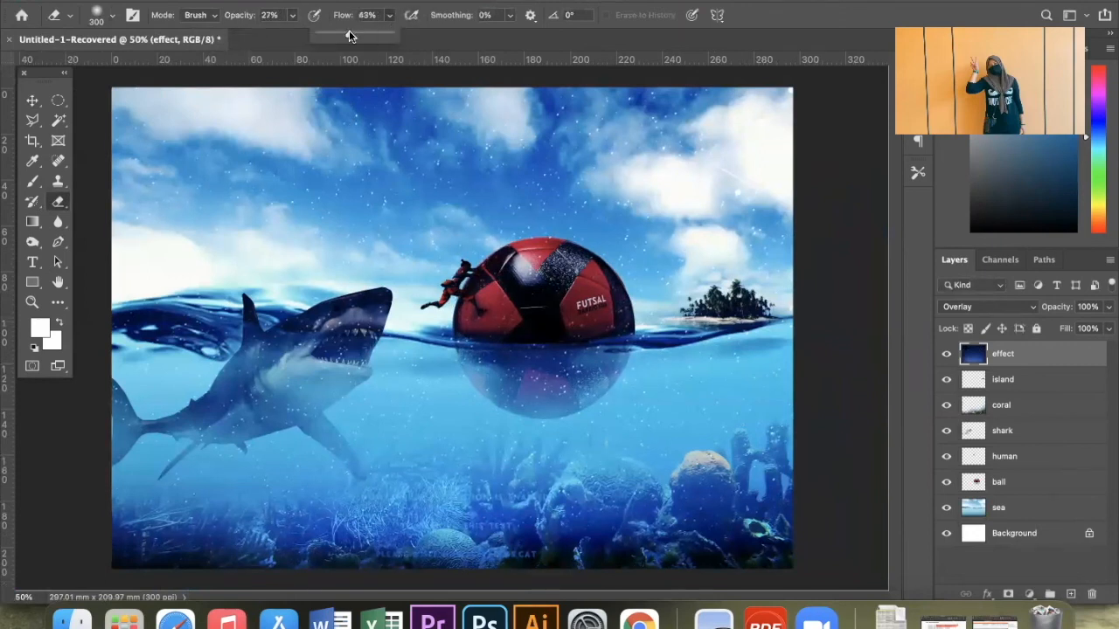
pyautogui.click(376, 2)
# Enlarge the Eraser brush to 1100 px and lightly erase the effect layer over the ball and climber
pyautogui.press(']')
pyautogui.press(']')
pyautogui.press(']')
pyautogui.press(']')
pyautogui.press(']')
pyautogui.press(']')
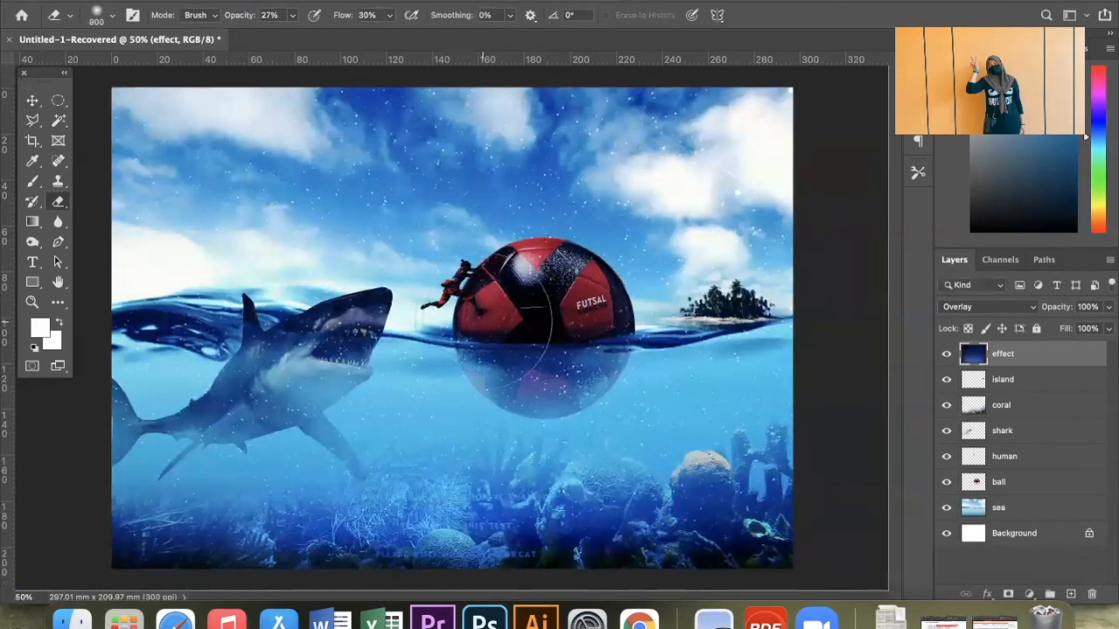
pyautogui.press(']')
pyautogui.press(']')
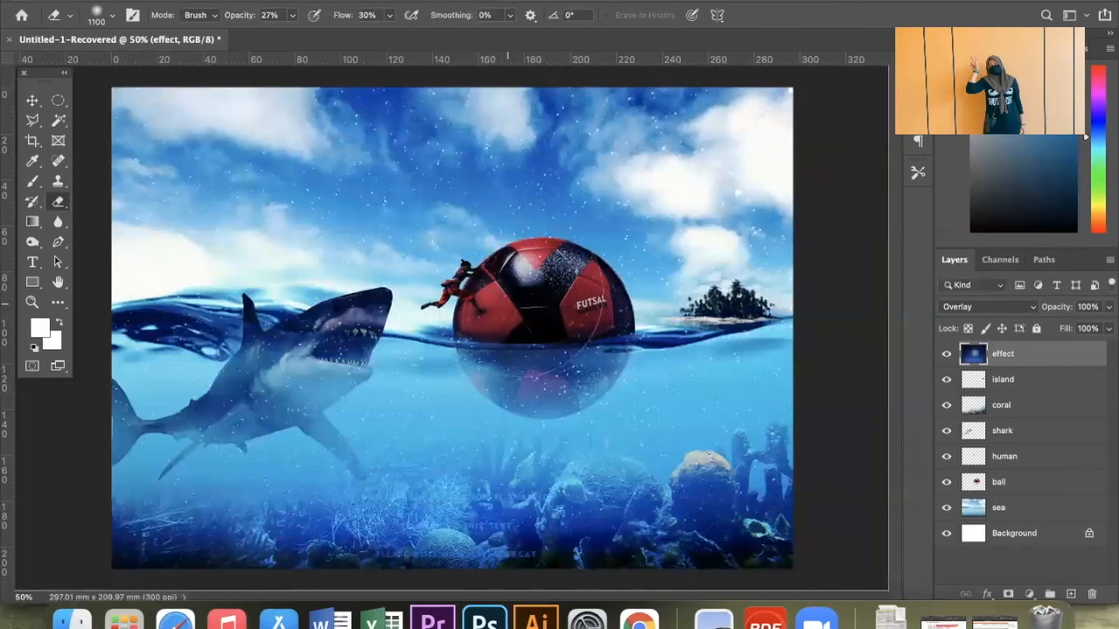
# Set the Eraser to 42% opacity and 49% flow and erase the effect layer over the ball
pyautogui.click(390, 17)
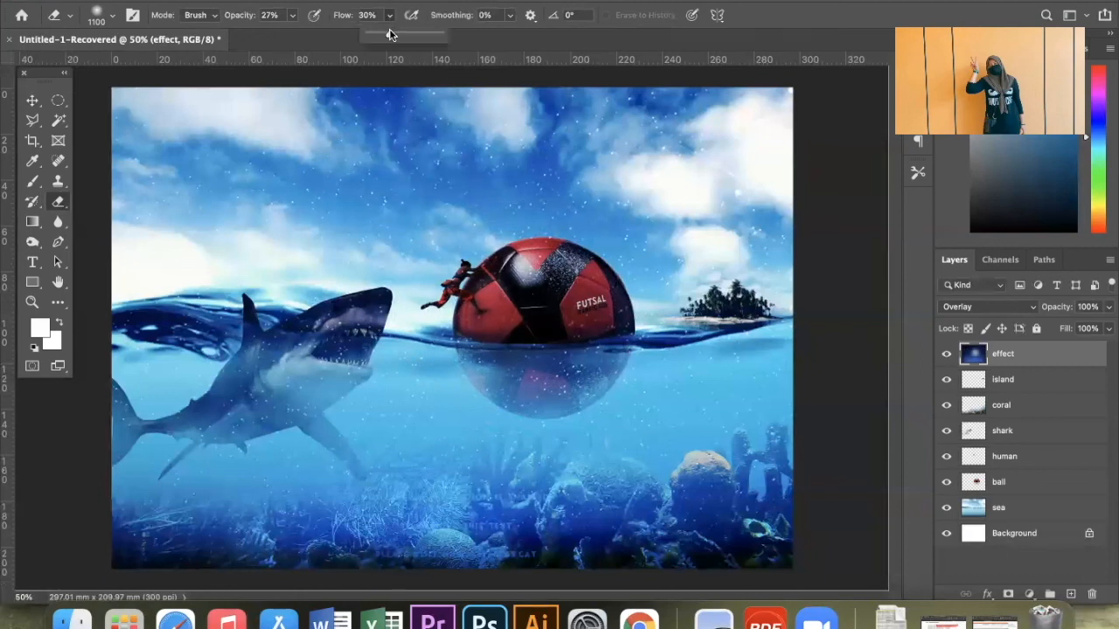
pyautogui.click(293, 18)
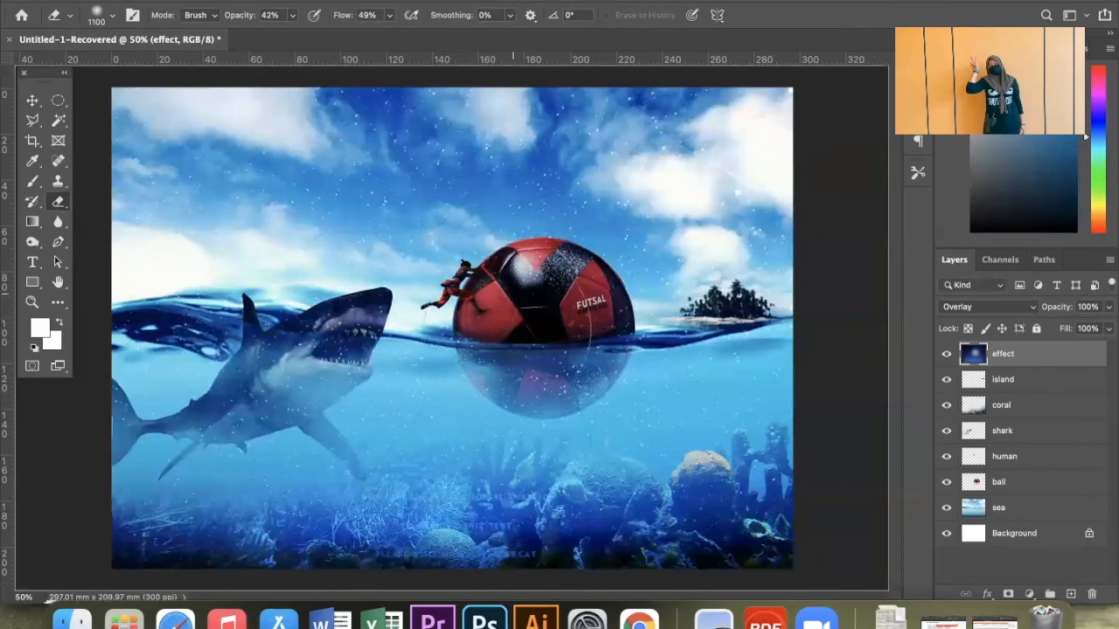
pyautogui.click(568, 332)
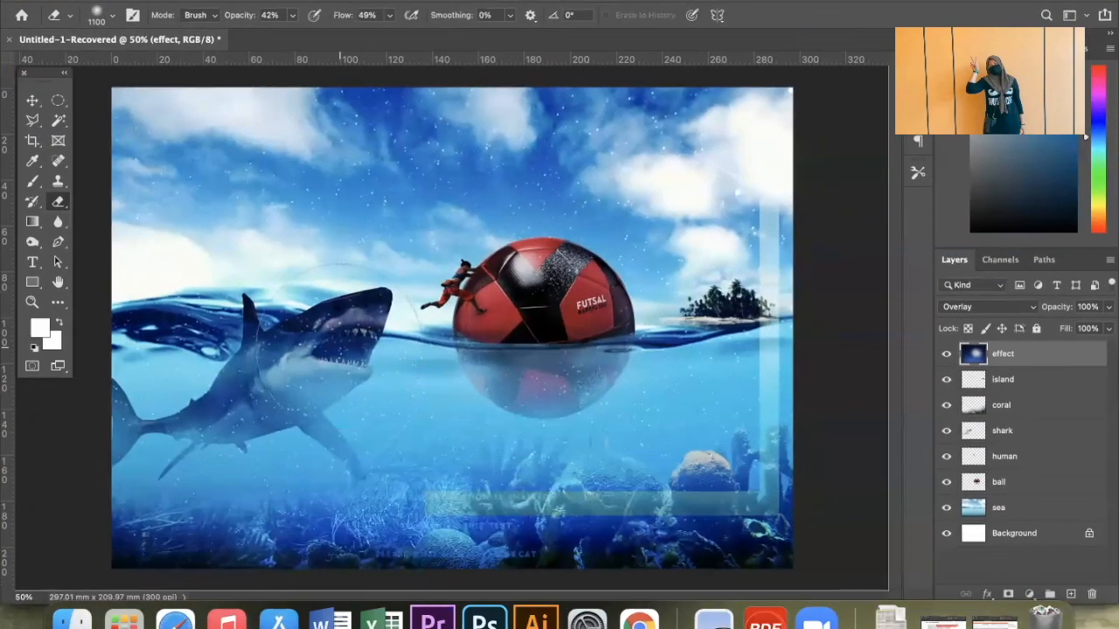
pyautogui.hotkey('ctrl', '-')
pyautogui.hotkey('ctrl', '-')
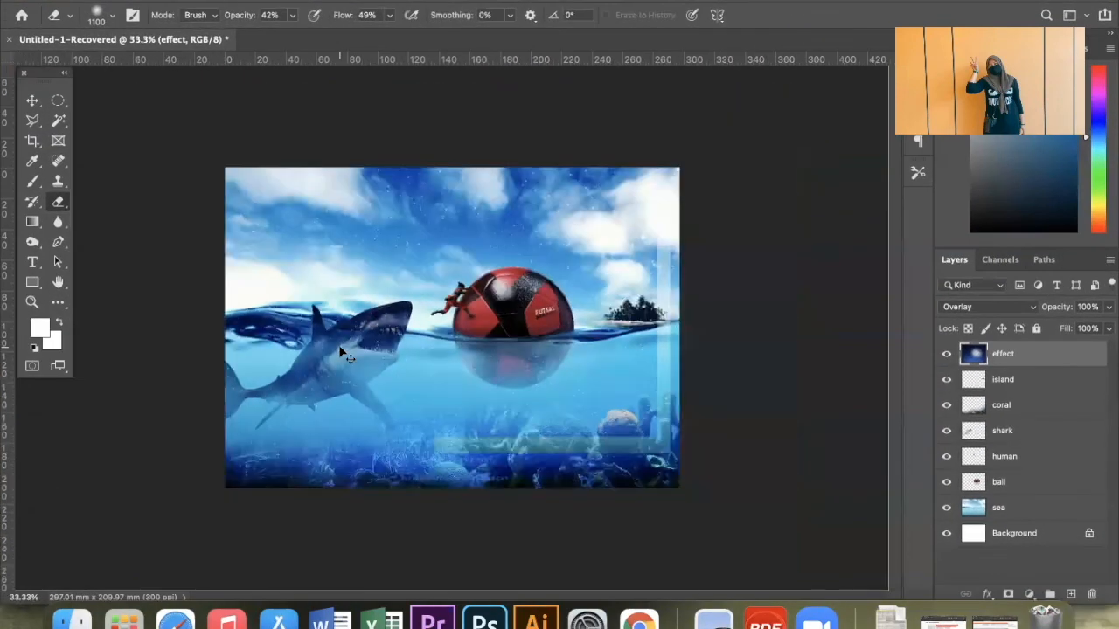
pyautogui.hotkey('ctrl', '+')
pyautogui.hotkey('ctrl', '+')
pyautogui.hotkey('ctrl', '+')
pyautogui.hotkey('ctrl', '+')
pyautogui.hotkey('ctrl', '+')
pyautogui.hotkey('ctrl', '+')
pyautogui.hotkey('ctrl', '-')
pyautogui.hotkey('ctrl', '-')
pyautogui.hotkey('ctrl', '-')
pyautogui.hotkey('ctrl', '-')
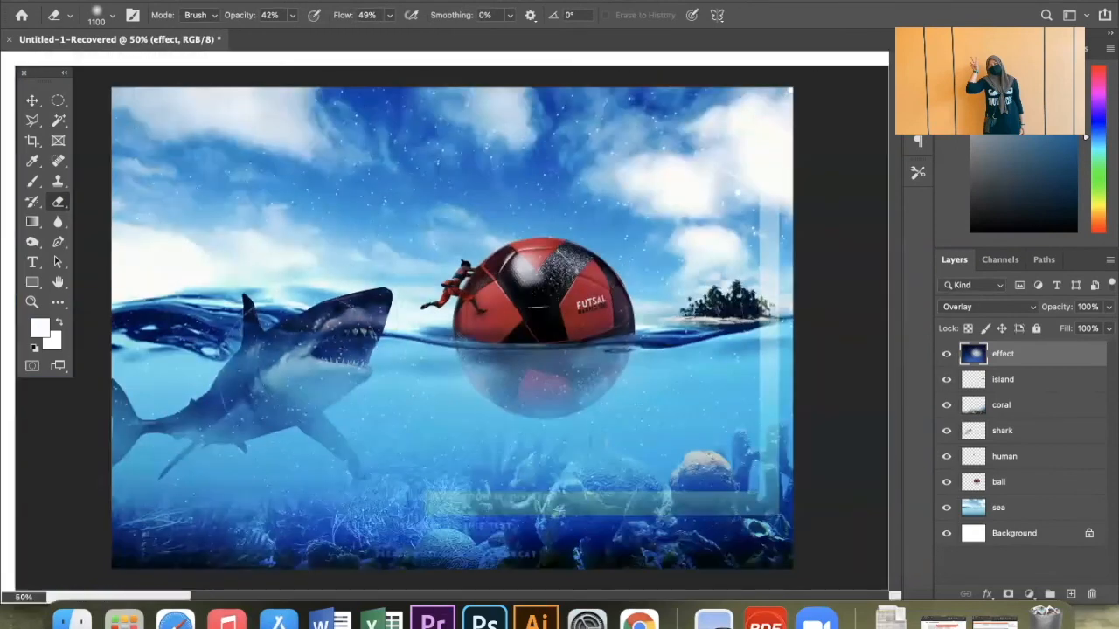
# Lightly erase the effect layer over the shark, ball and island, enlarging the Eraser brush to 1300 px
pyautogui.moveTo(341, 359)
pyautogui.mouseDown()
pyautogui.moveTo(218, 377)
pyautogui.moveTo(284, 391)
pyautogui.mouseUp()
pyautogui.click(293, 376)
pyautogui.click(313, 346)
pyautogui.moveTo(536, 302); pyautogui.dragTo(551, 319)
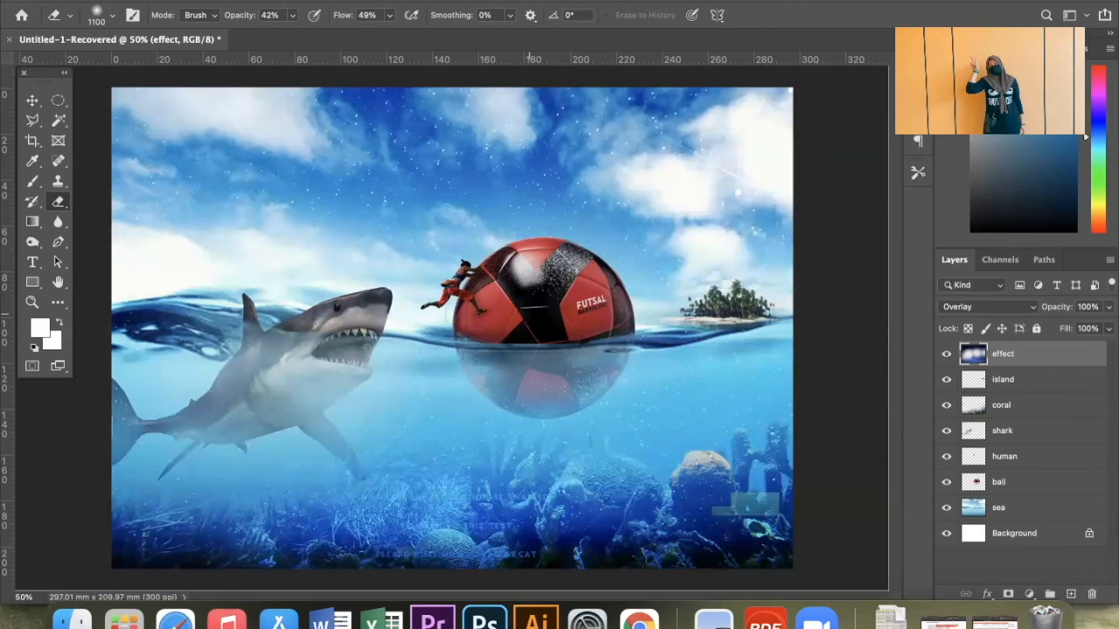
pyautogui.press('[')
pyautogui.press('[')
pyautogui.press('[')
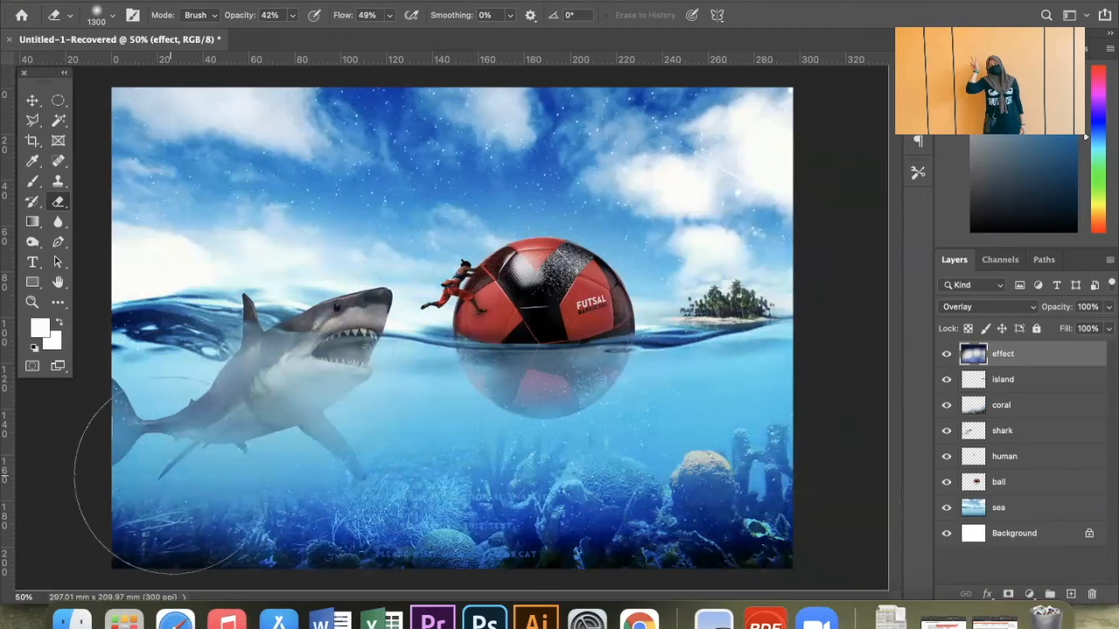
pyautogui.click(34, 101)
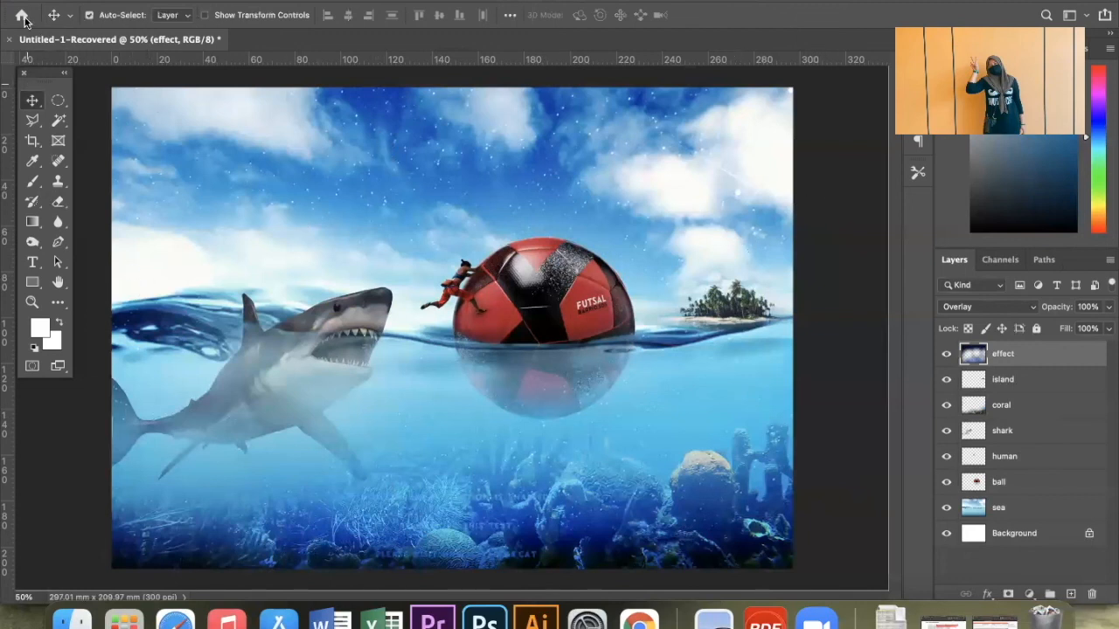
# Start saving a copy of the document on the computer, naming it tutorial 1 in the A1_picsample_TUTORIAL folder
pyautogui.click(123, 0)
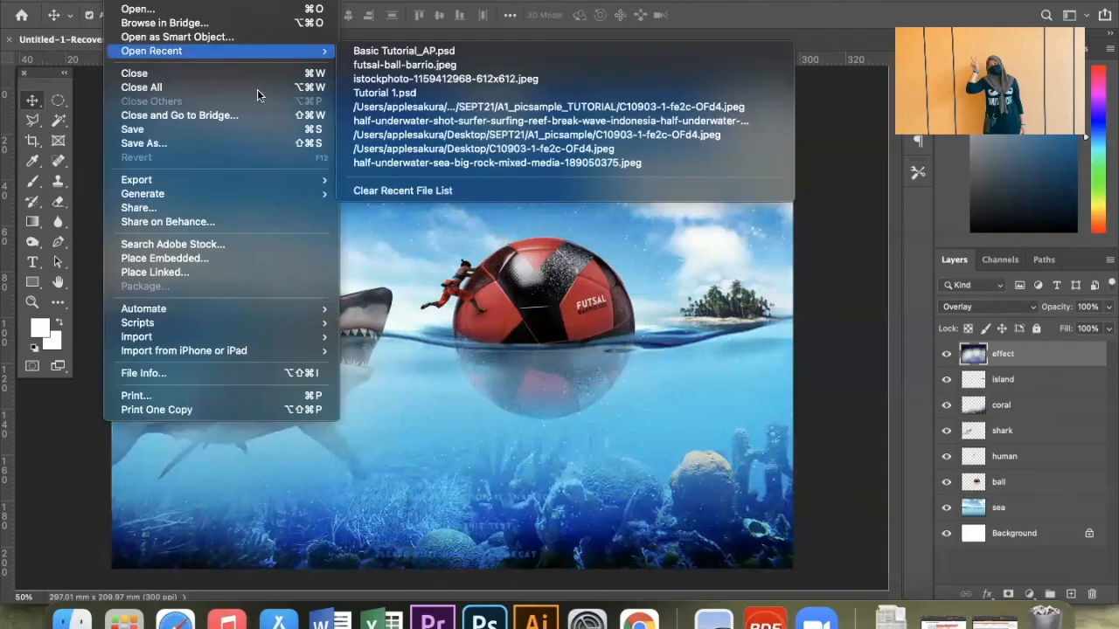
pyautogui.click(291, 144)
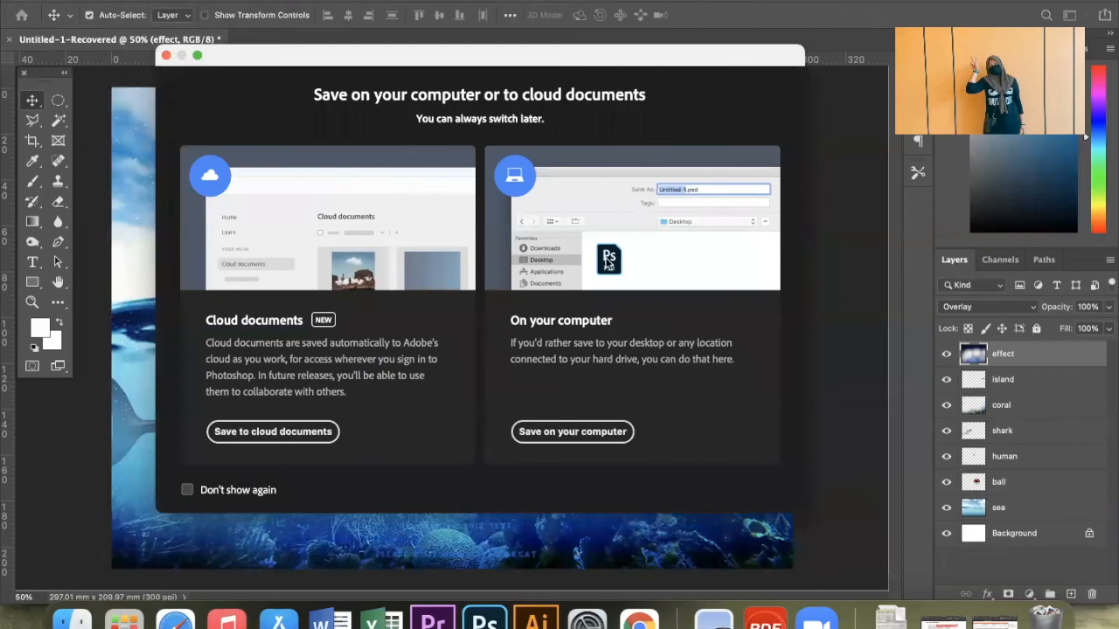
pyautogui.click(577, 435)
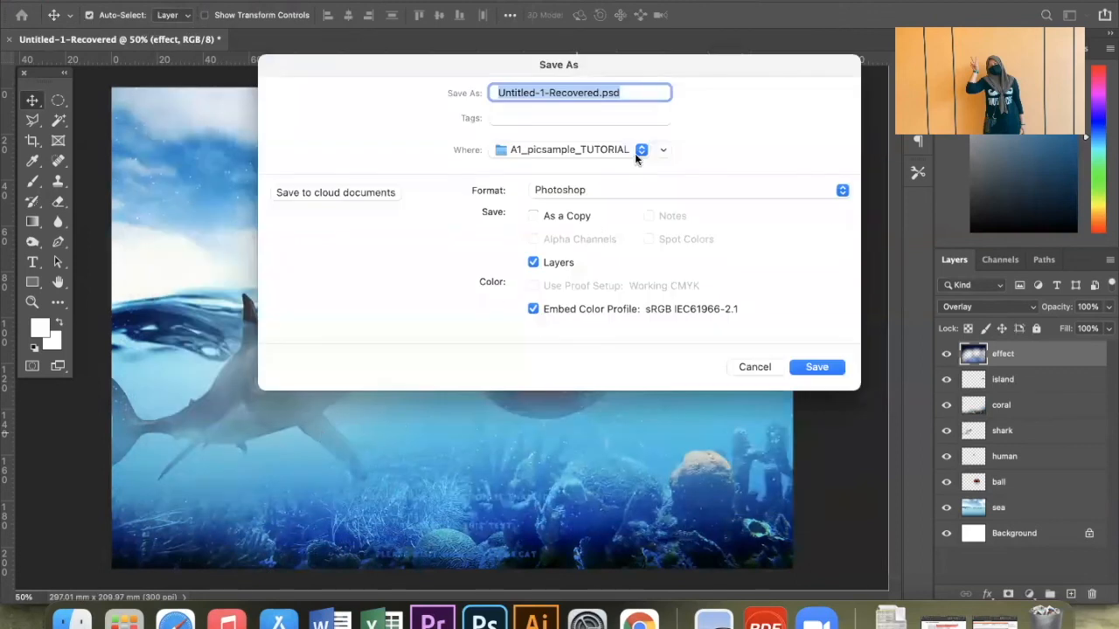
pyautogui.moveTo(599, 95); pyautogui.dragTo(457, 93)
pyautogui.write('tutorial 1')
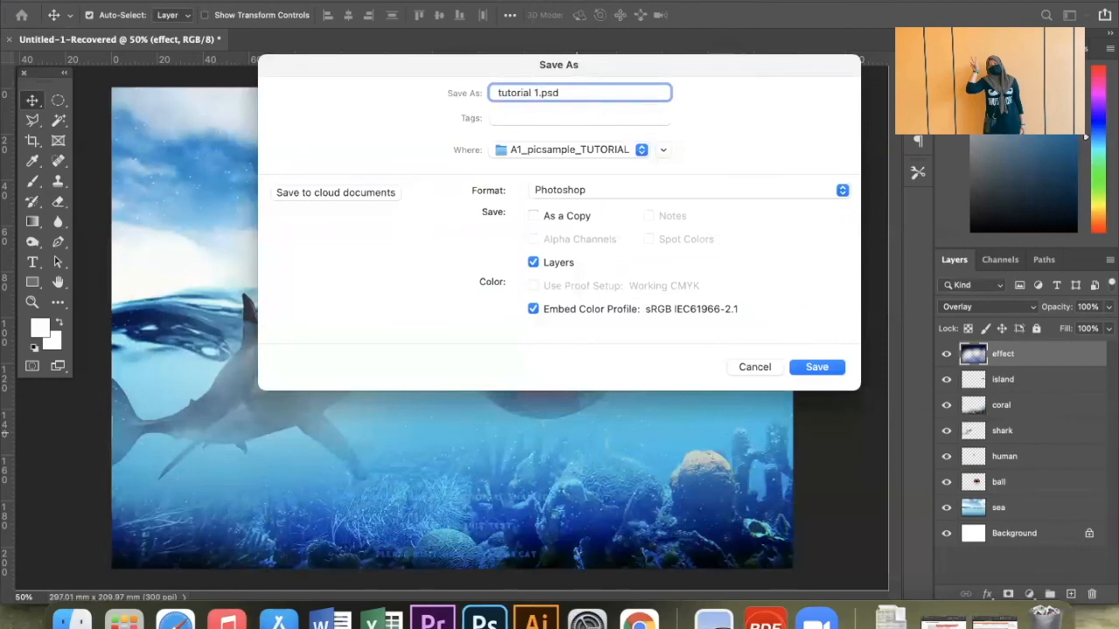
# Try the JPEG and Photoshop PDF save formats, and return the format to Photoshop
pyautogui.click(626, 191)
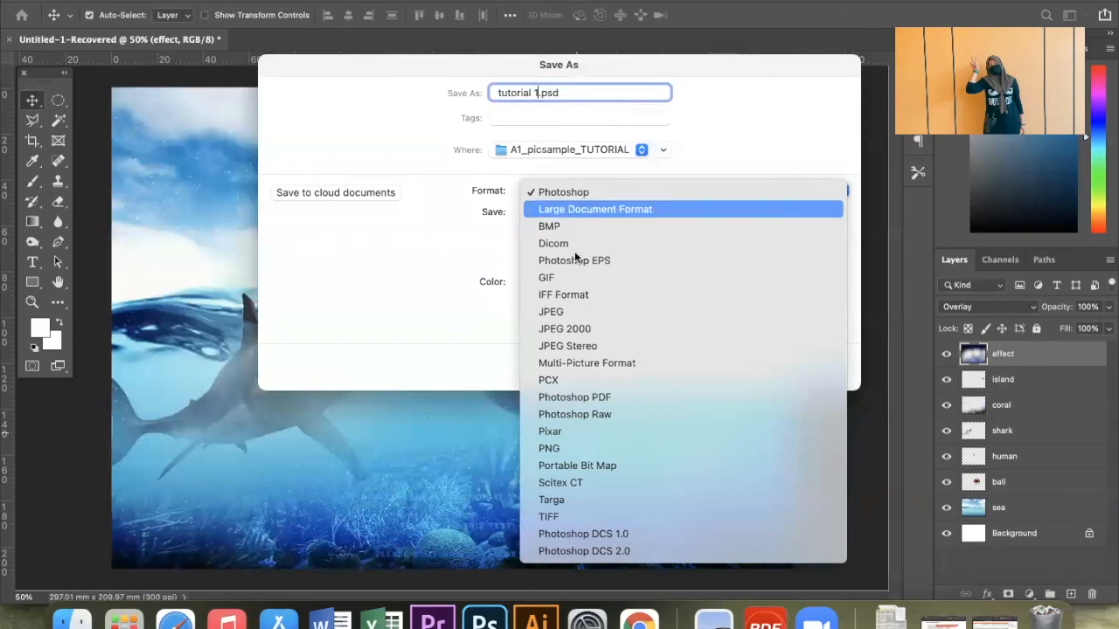
pyautogui.click(554, 313)
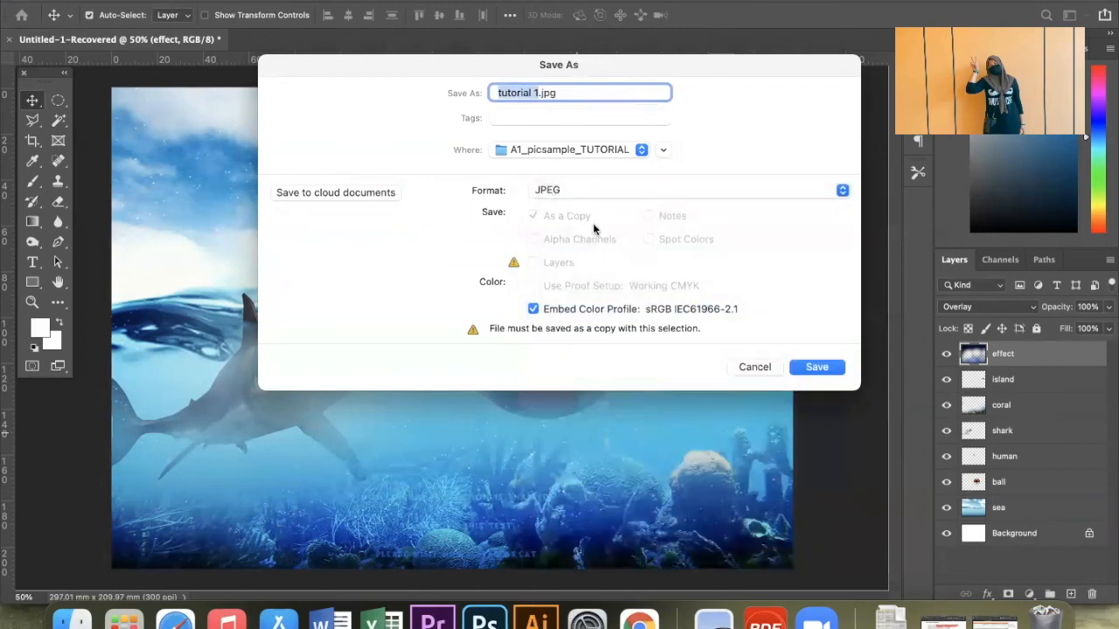
pyautogui.click(607, 191)
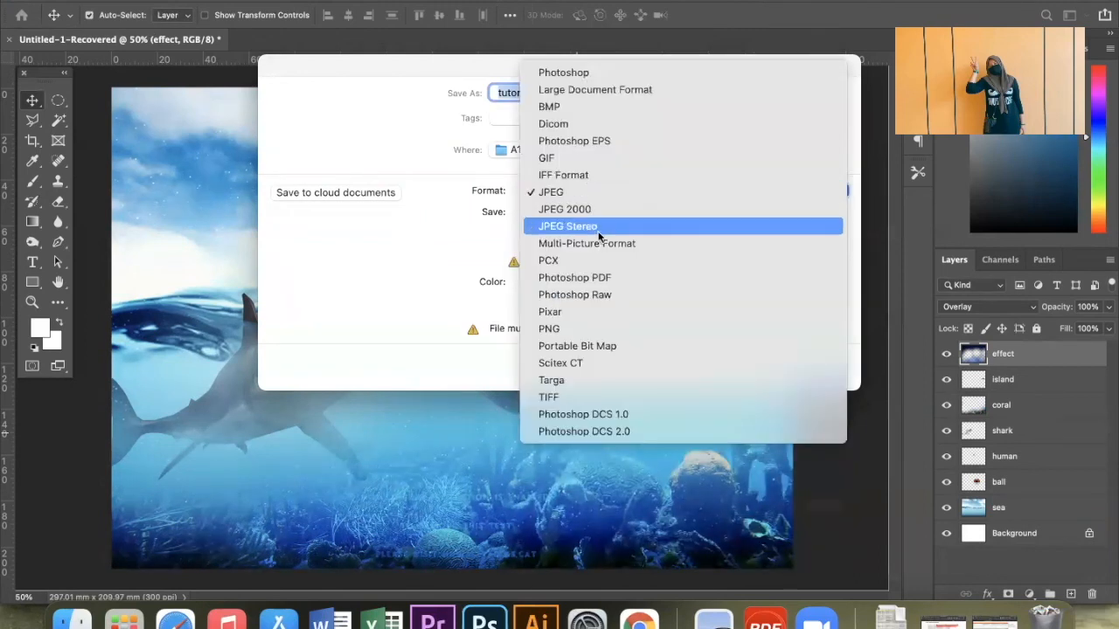
pyautogui.click(595, 279)
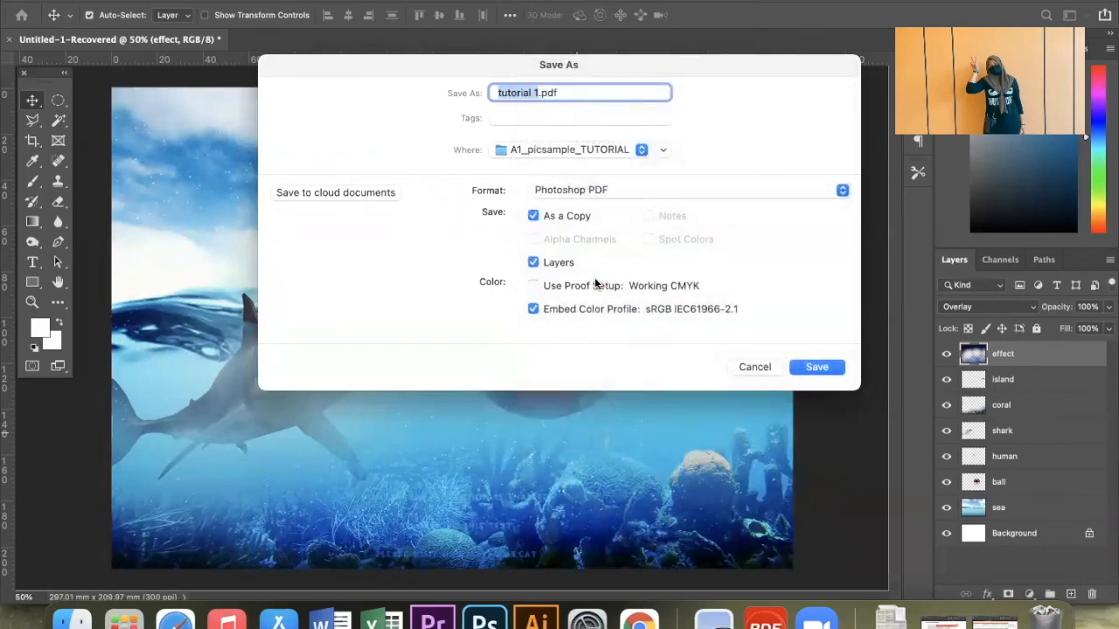
pyautogui.click(689, 194)
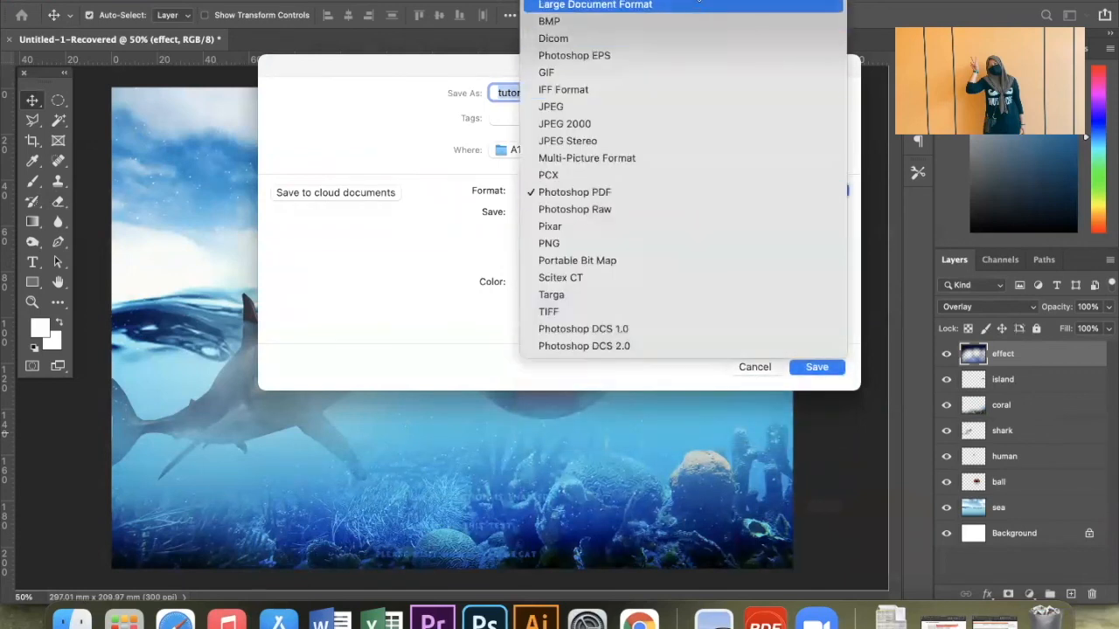
pyautogui.click(692, 1)
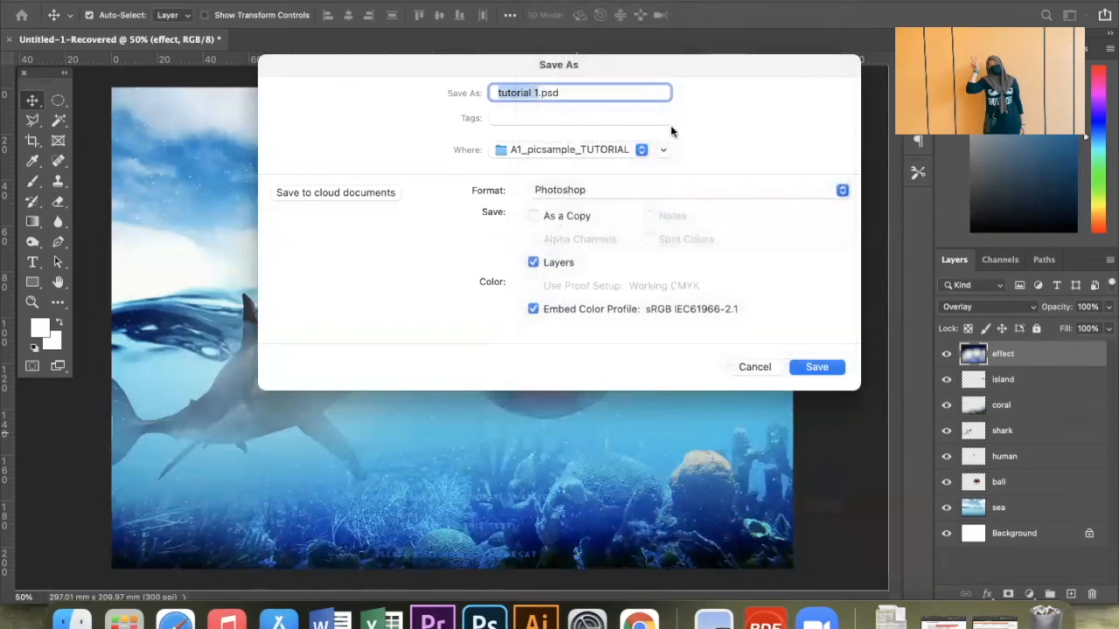
# Save tutorial 1.psd in Photoshop format with layers, the embedded color profile and Maximize Compatibility enabled
pyautogui.click(817, 367)
pyautogui.click(602, 308)
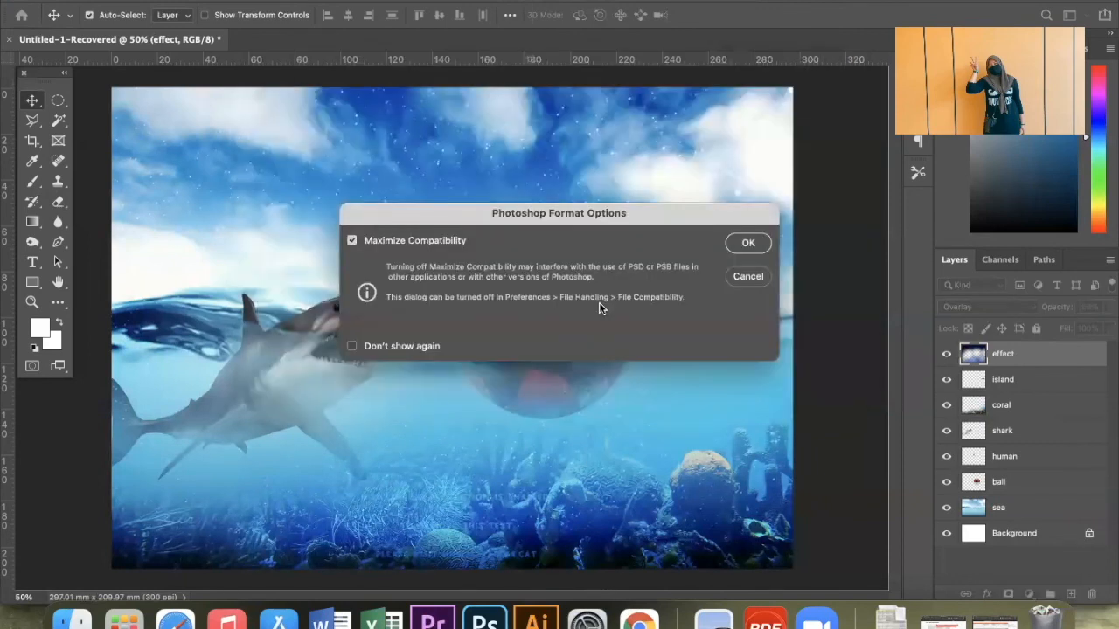
pyautogui.click(746, 244)
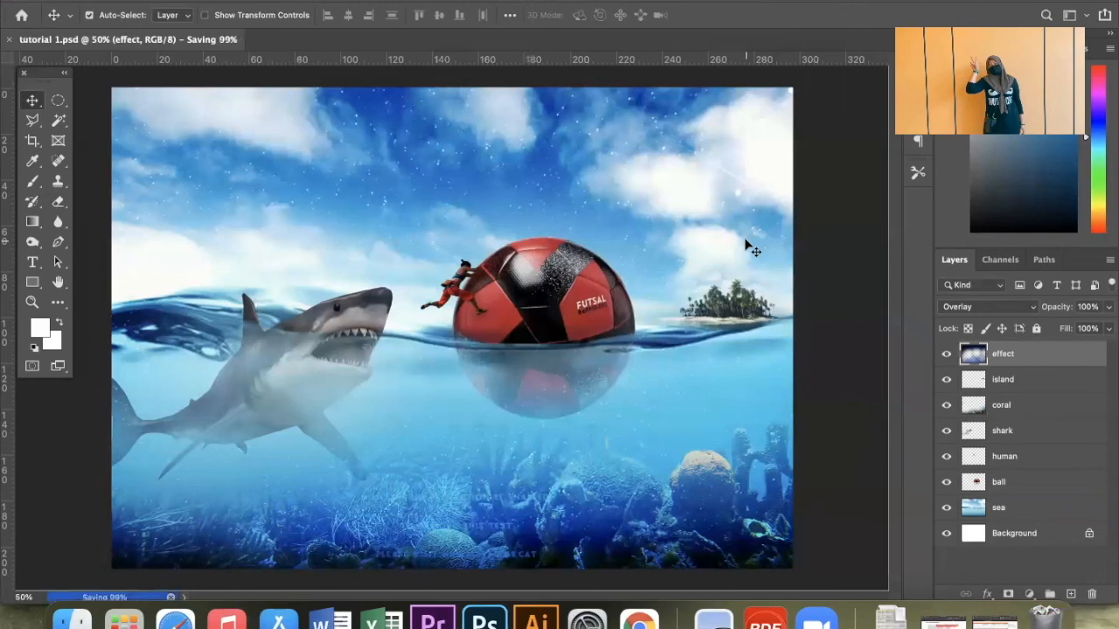